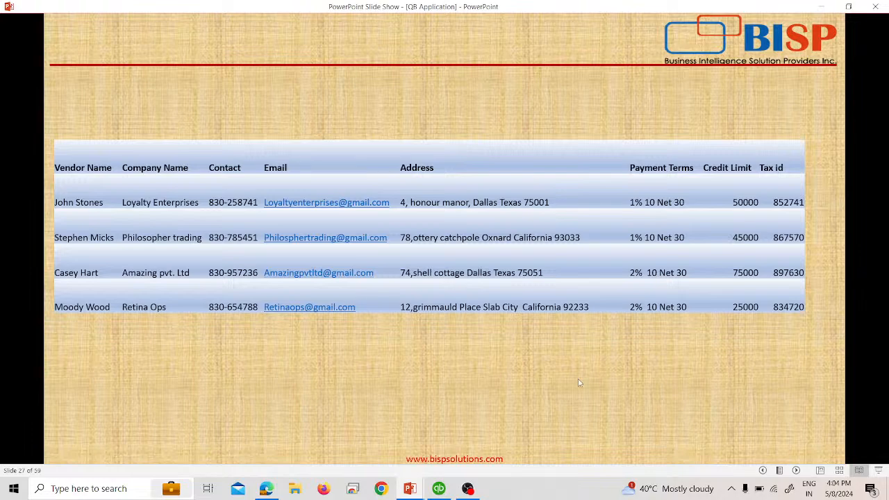
# Switch from the PowerPoint slide show to the QuickBooks Enterprise trial window.
pyautogui.click(439, 487)
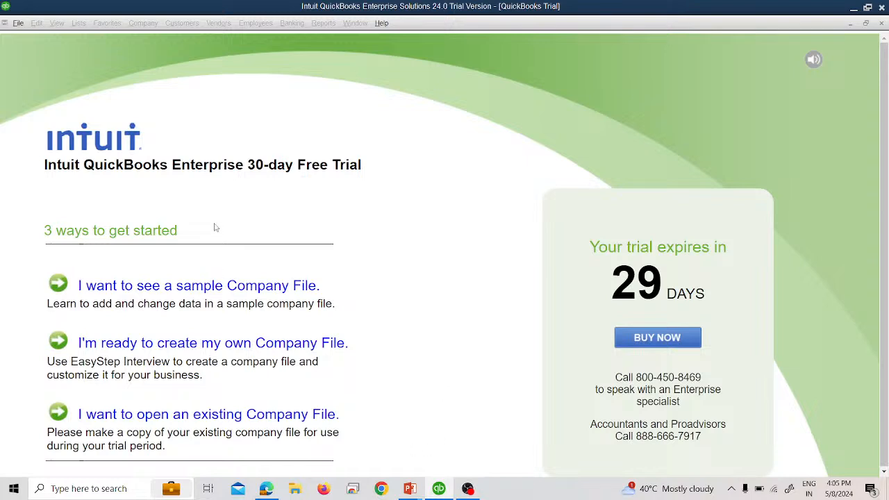
# Open the existing Dream Mutli Enterprises INC. company file from the Open a Company dialog.
pyautogui.click(176, 415)
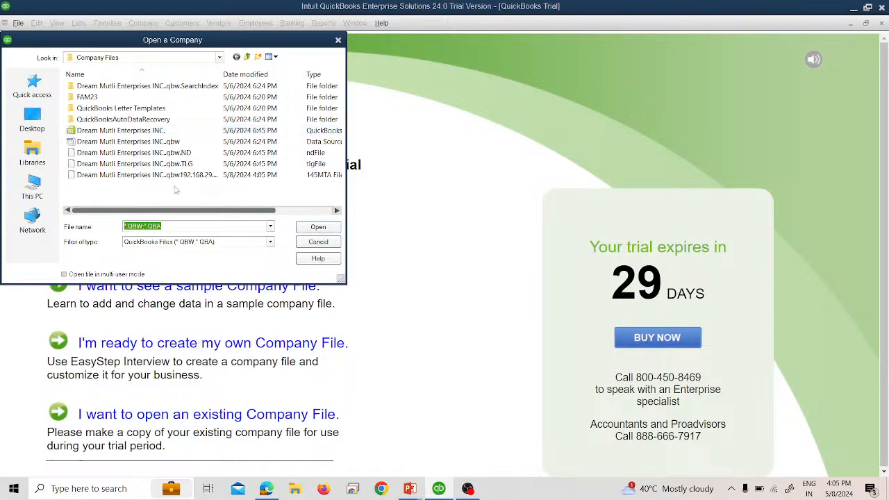
pyautogui.moveTo(178, 210); pyautogui.dragTo(227, 210)
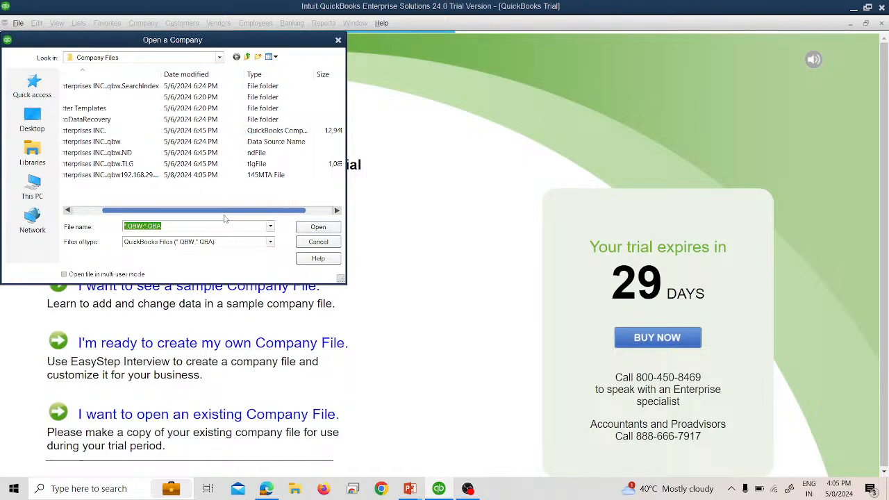
pyautogui.click(236, 131)
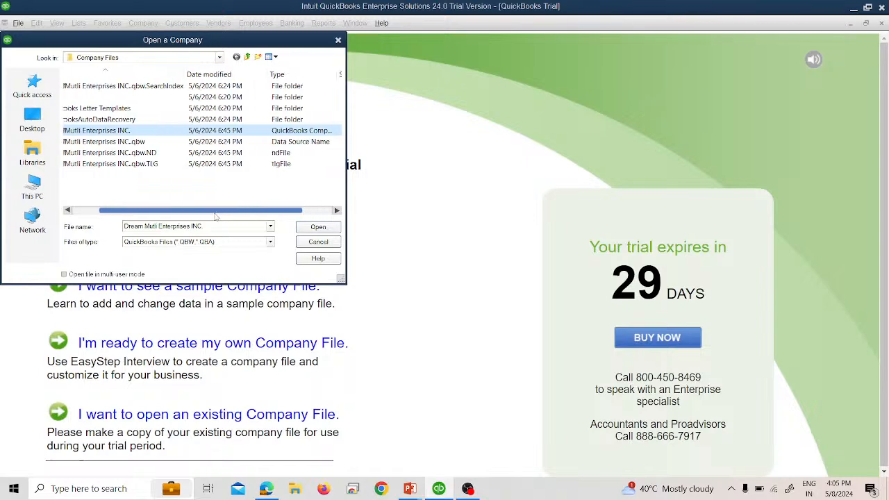
pyautogui.moveTo(236, 211); pyautogui.dragTo(190, 210)
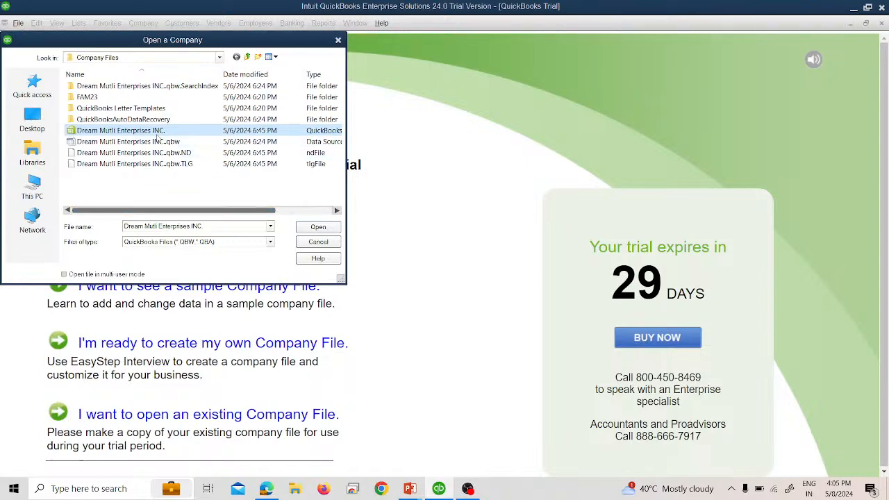
pyautogui.click(298, 226)
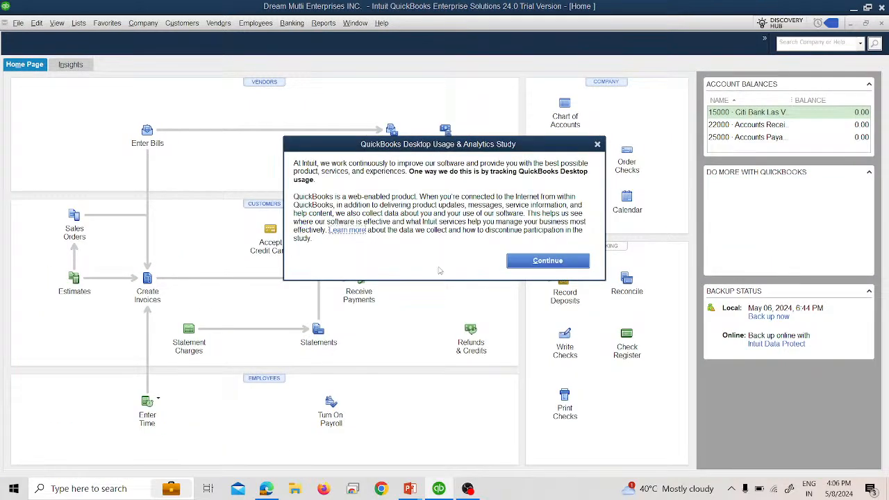
# Dismiss the usage and analytics notice, then view and close the Item List.
pyautogui.click(538, 261)
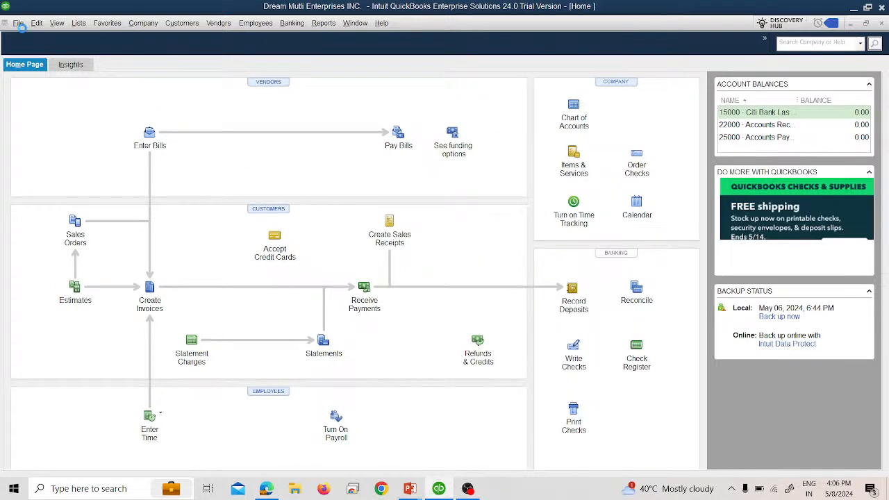
pyautogui.click(78, 26)
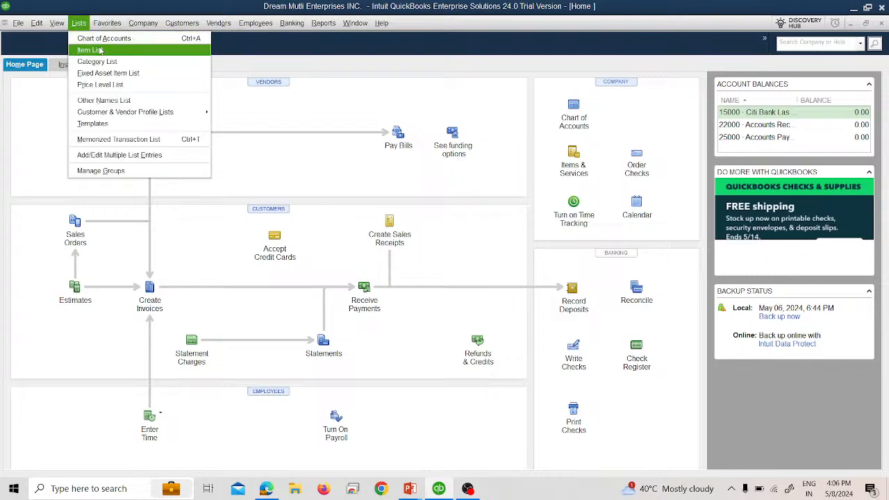
pyautogui.click(97, 48)
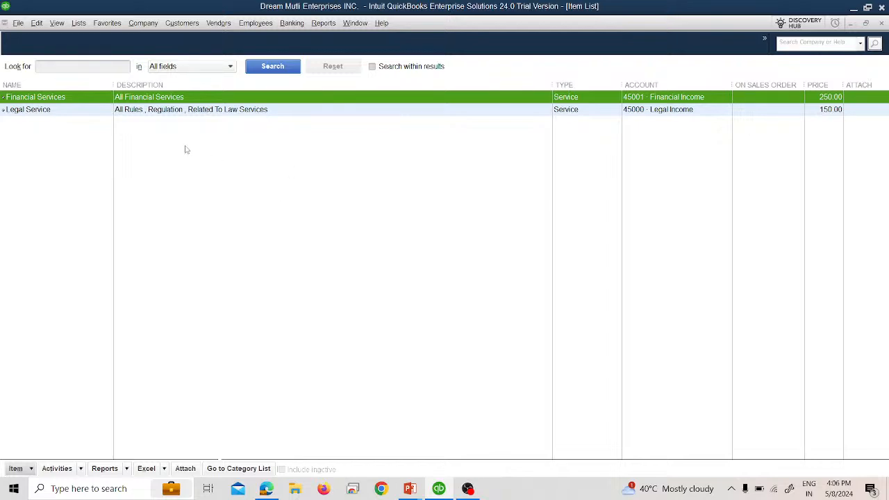
pyautogui.click(881, 24)
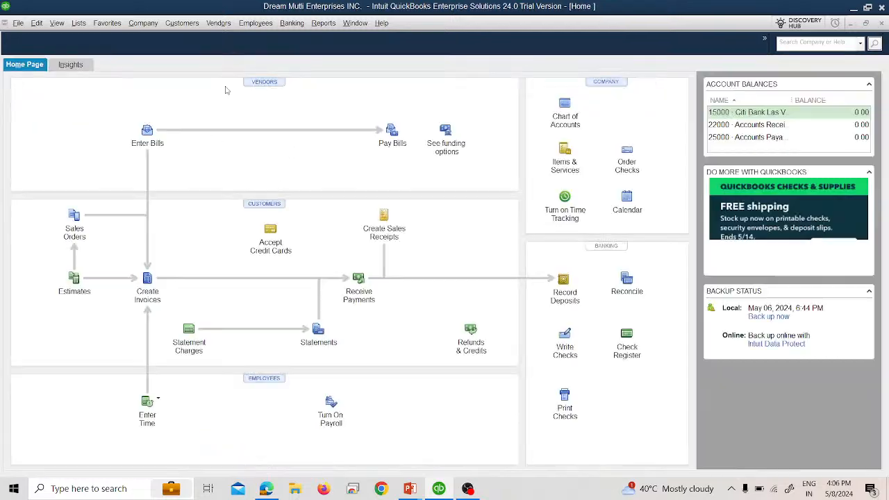
# View the Chart of Accounts and close it to return Home.
pyautogui.click(78, 23)
pyautogui.click(104, 33)
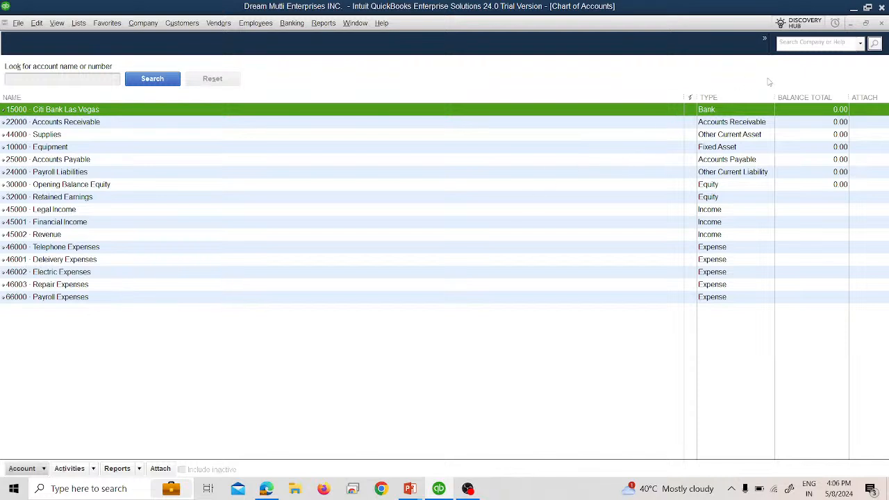
pyautogui.click(881, 26)
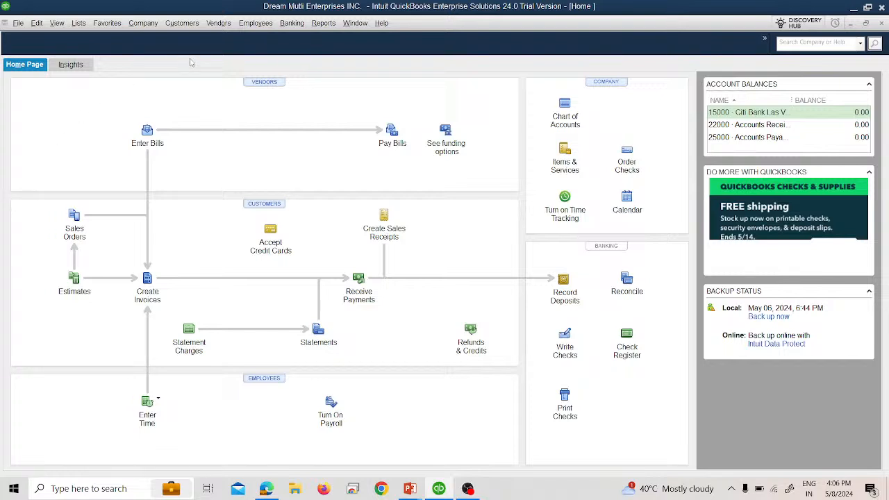
# Open the Vendor Center from the Vendors menu and widen its NAME column.
pyautogui.click(219, 27)
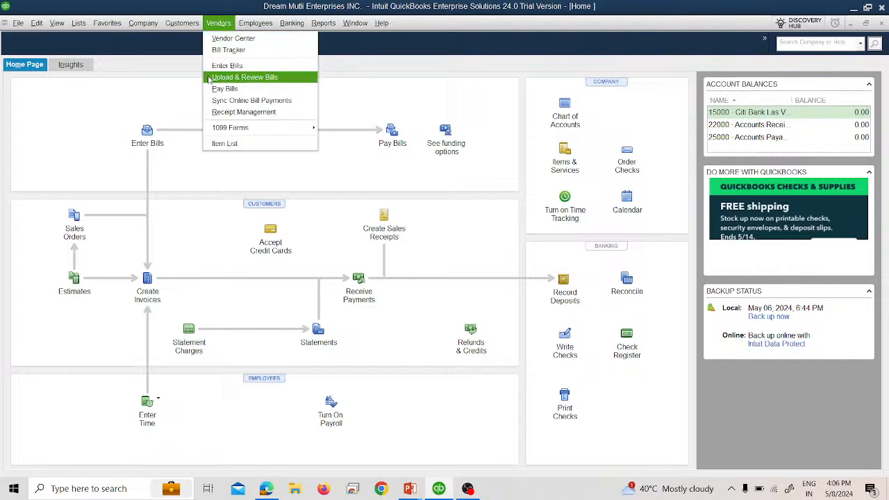
pyautogui.click(212, 43)
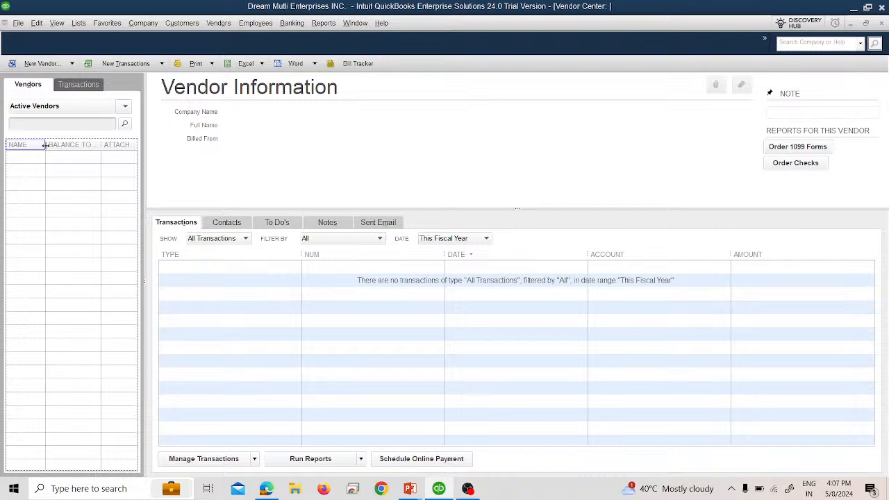
pyautogui.moveTo(39, 145); pyautogui.dragTo(45, 144)
# Look at the New Vendor drop-down options twice without choosing one.
pyautogui.click(47, 65)
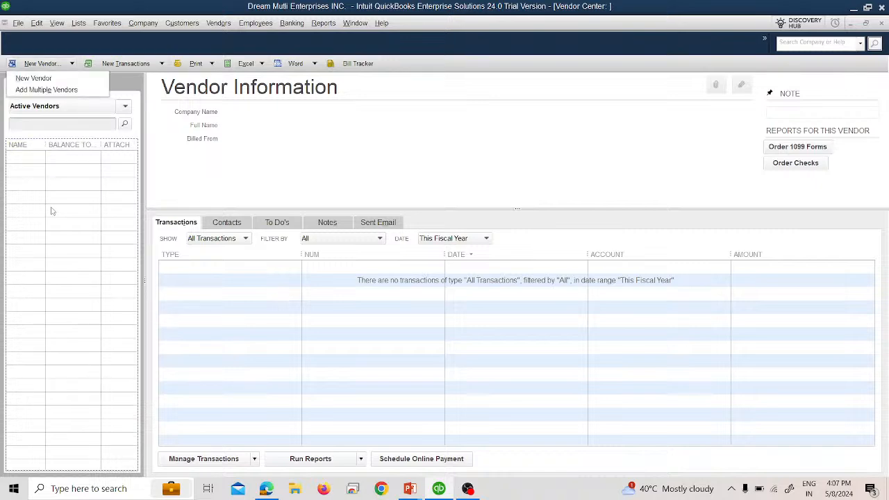
pyautogui.click(225, 151)
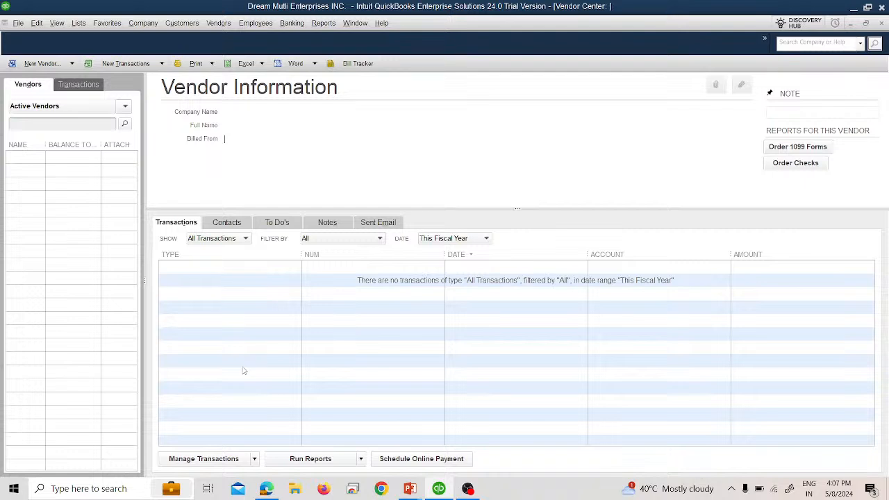
pyautogui.click(58, 67)
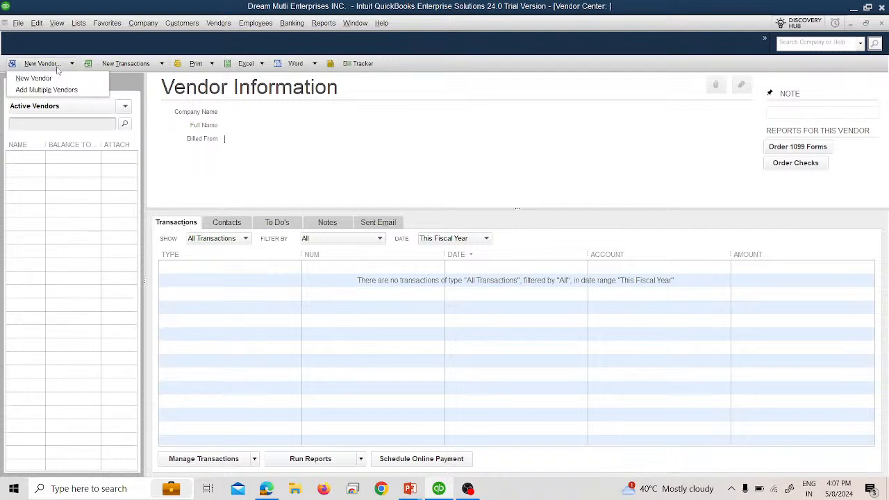
pyautogui.click(118, 254)
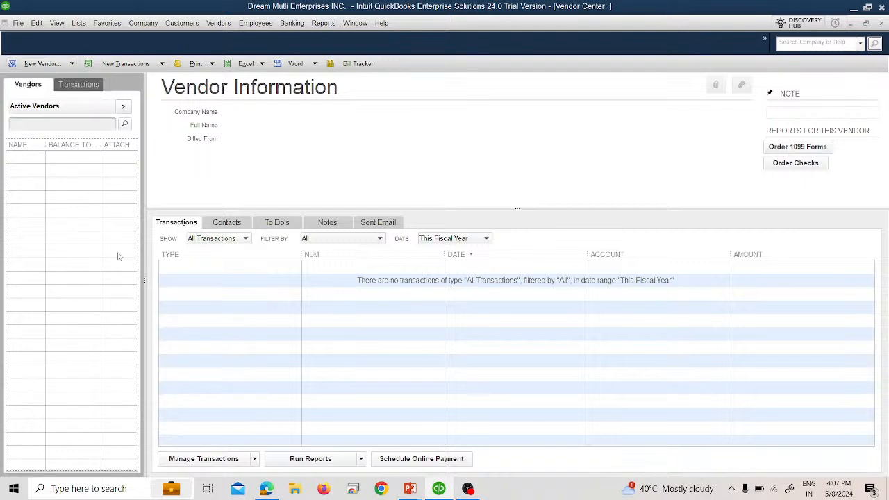
pyautogui.click(64, 83)
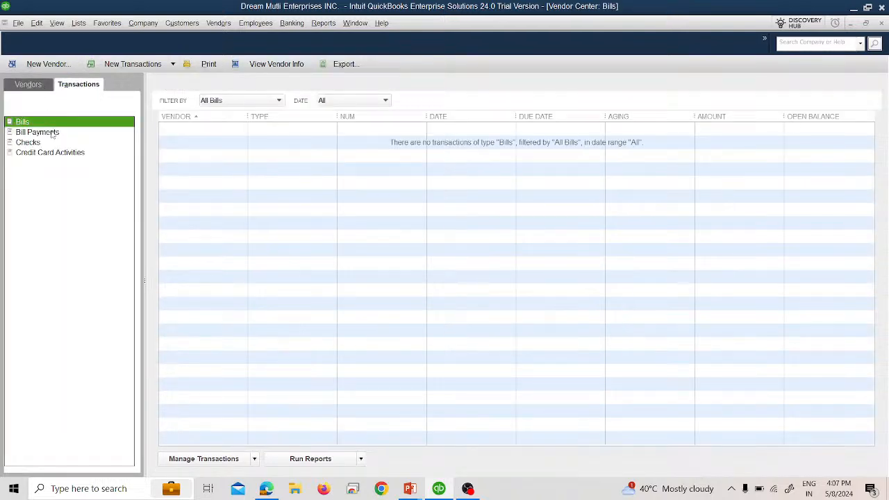
pyautogui.click(37, 133)
pyautogui.click(45, 143)
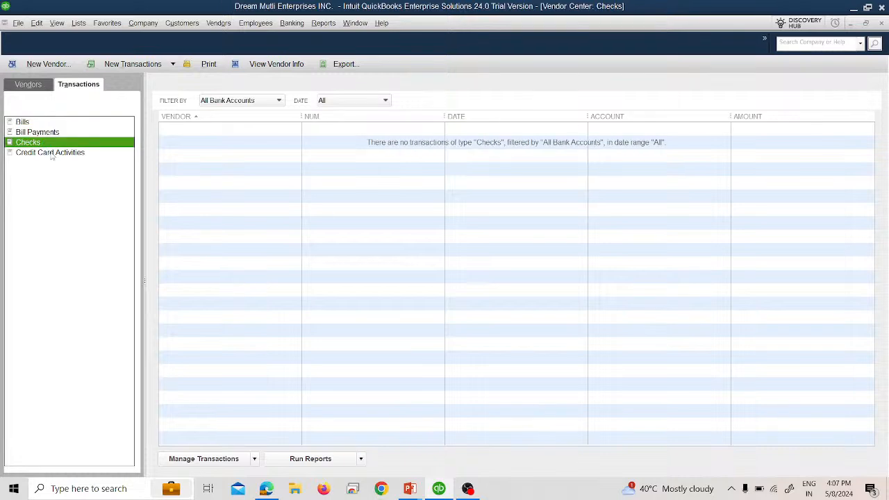
pyautogui.click(51, 153)
pyautogui.click(35, 125)
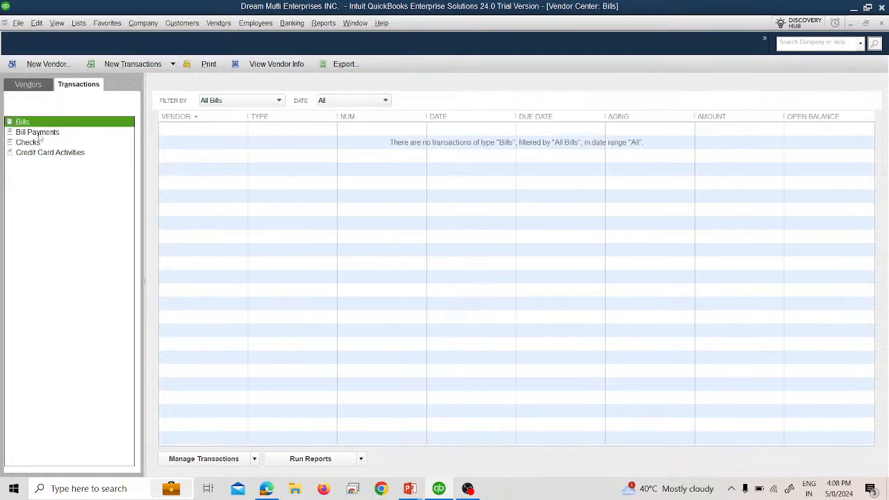
pyautogui.click(38, 133)
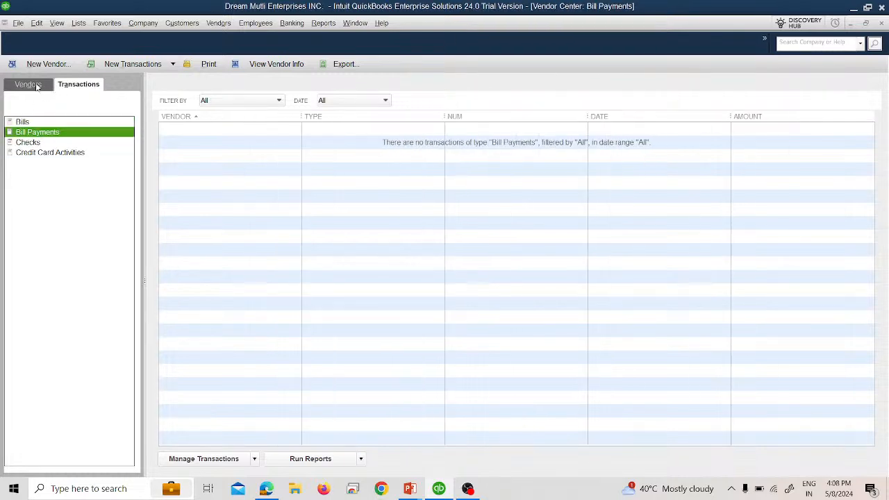
pyautogui.click(28, 84)
pyautogui.click(66, 110)
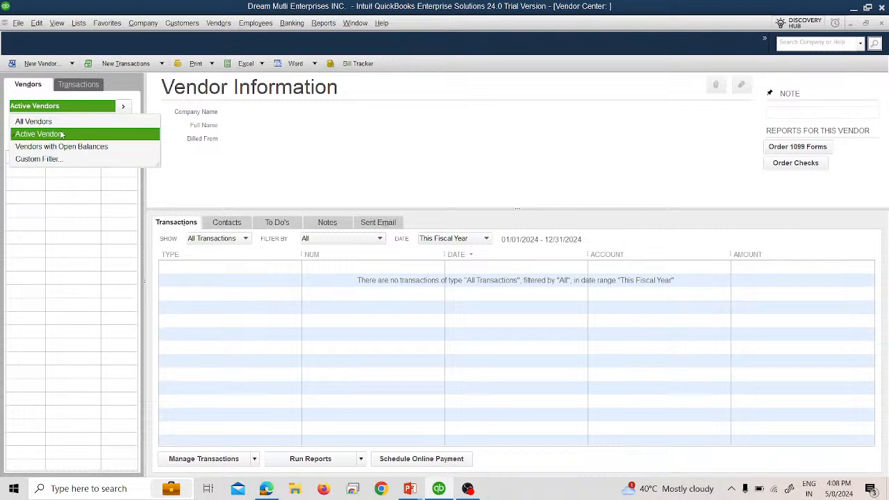
pyautogui.click(68, 218)
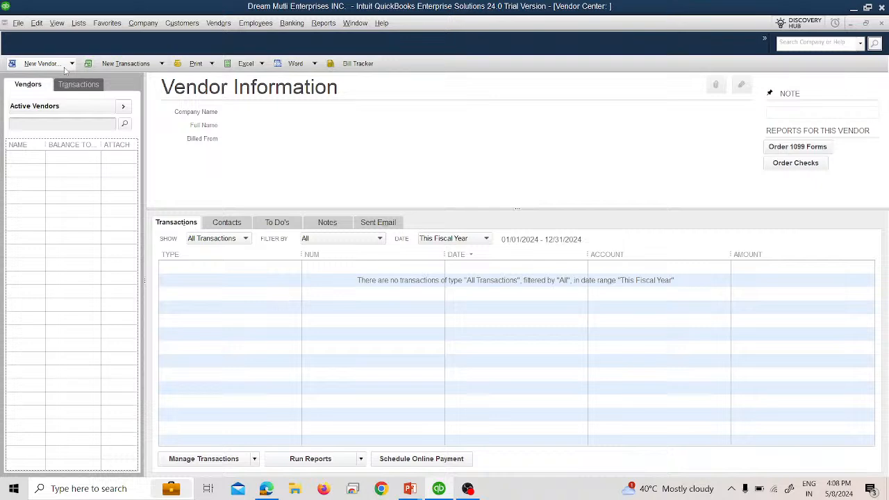
# Create a new vendor record and enter the first vendor's contact name from the slide as Vendor Name.
pyautogui.click(65, 69)
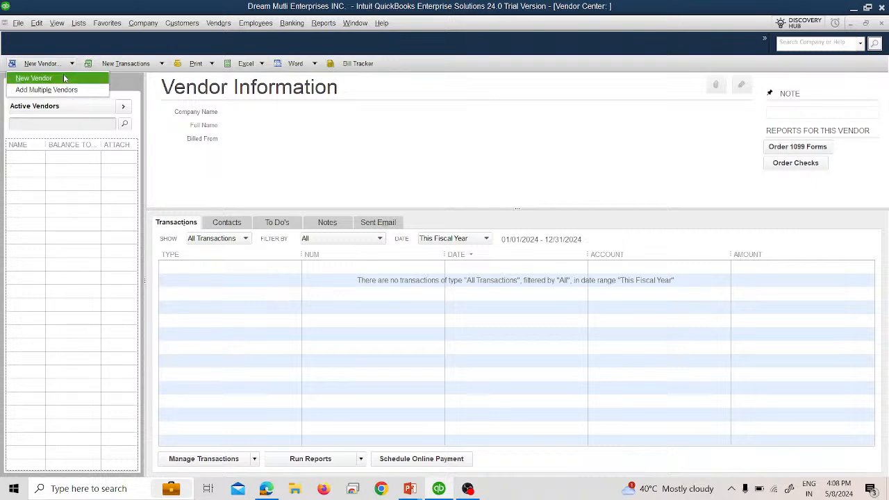
pyautogui.click(64, 78)
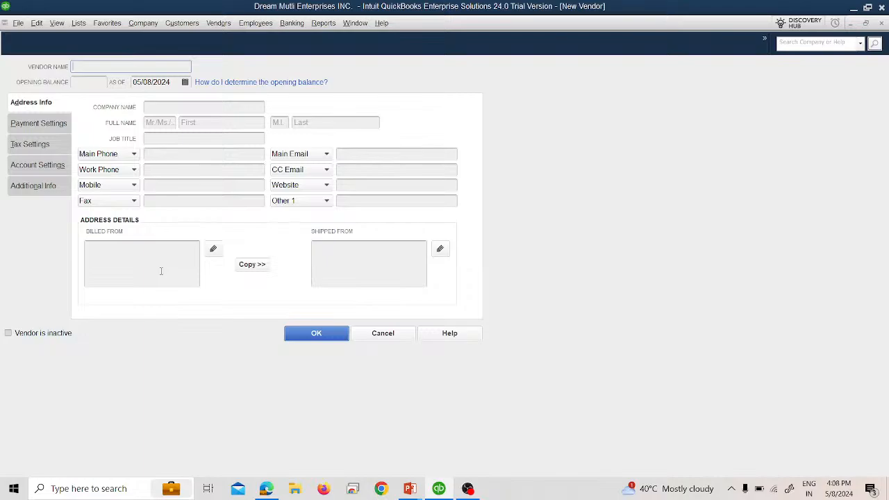
pyautogui.hotkey('alt', 'Tab')
pyautogui.hotkey('alt', 'Tab')
pyautogui.click(81, 81)
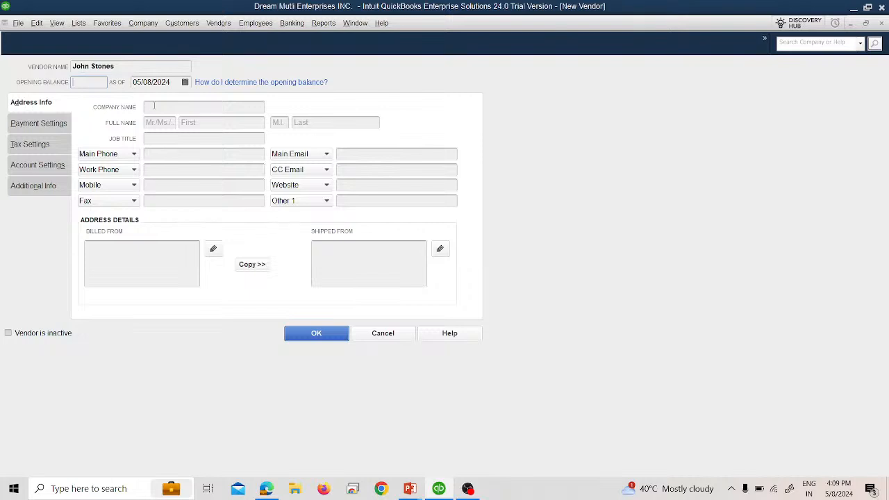
pyautogui.click(154, 105)
# Enter Loyalty Enterprises as the vendor's company name.
pyautogui.hotkey('alt', 'Tab')
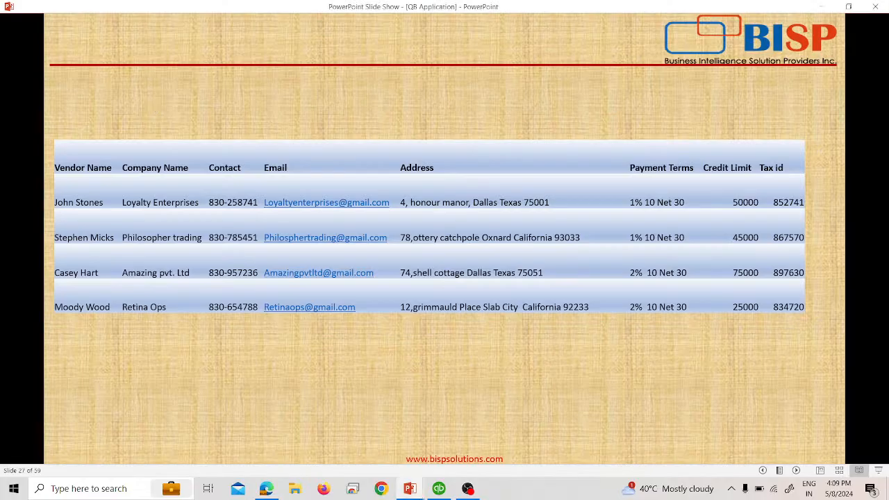
pyautogui.hotkey('alt', 'Tab')
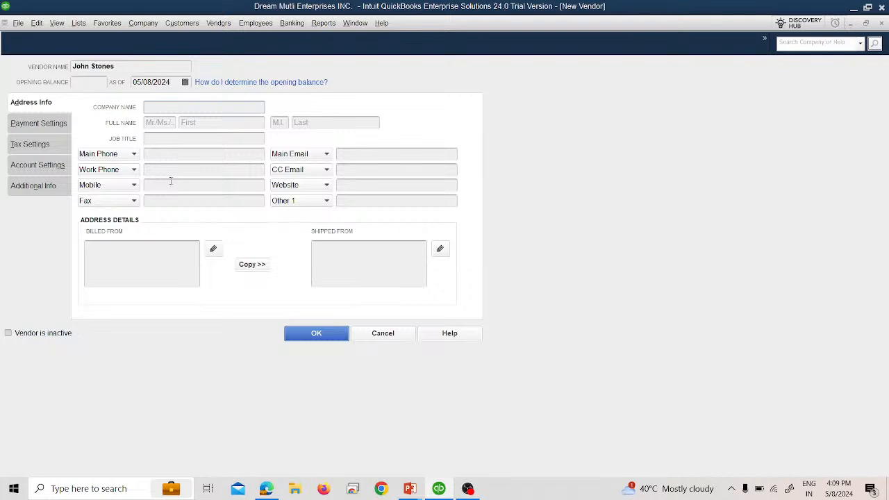
pyautogui.write('Loyalty Enterprises')
# Fill in the contact's title Mr. plus first and last name so the billing address picks them up.
pyautogui.click(168, 123)
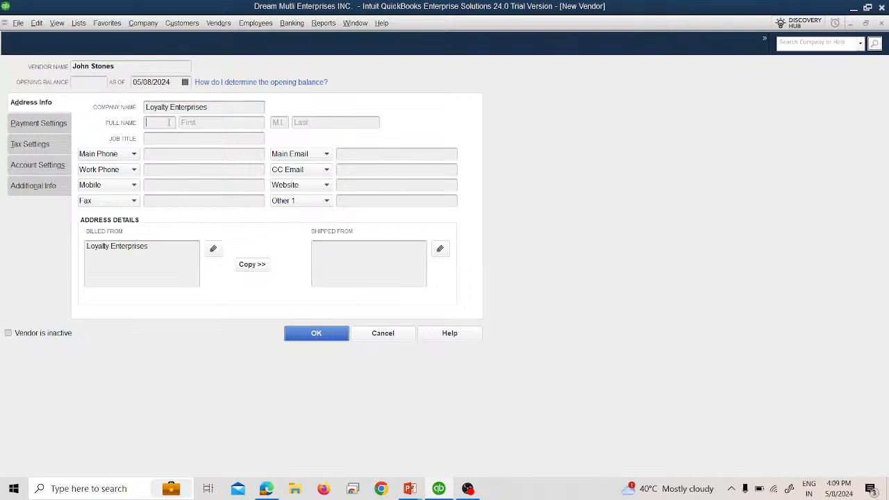
pyautogui.write('MR')
pyautogui.press('Tab')
pyautogui.click(169, 123)
pyautogui.press('BackSpace')
pyautogui.write('r.')
pyautogui.press('Tab')
pyautogui.press('Tab')
pyautogui.press('Tab')
pyautogui.click(161, 139)
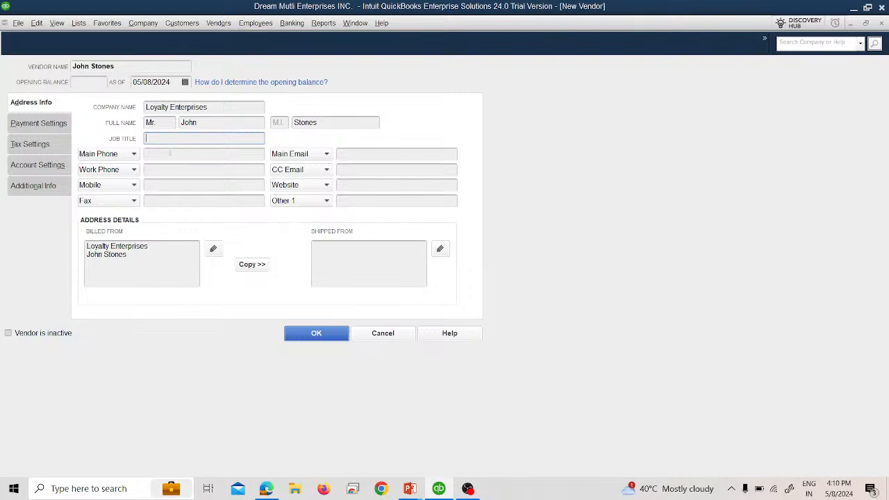
pyautogui.click(170, 153)
# Enter the vendor's main phone number from the slide, keeping the field type as Main Phone.
pyautogui.hotkey('alt', 'Tab')
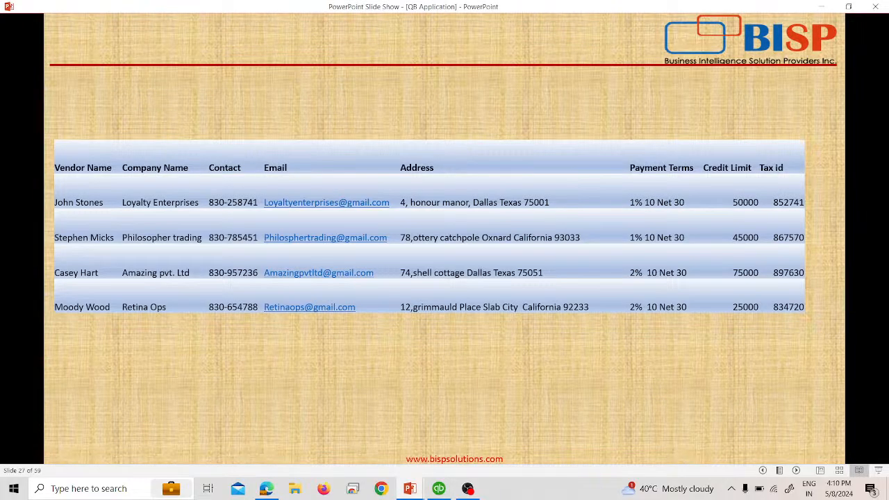
pyautogui.hotkey('alt', 'Tab')
pyautogui.write('830')
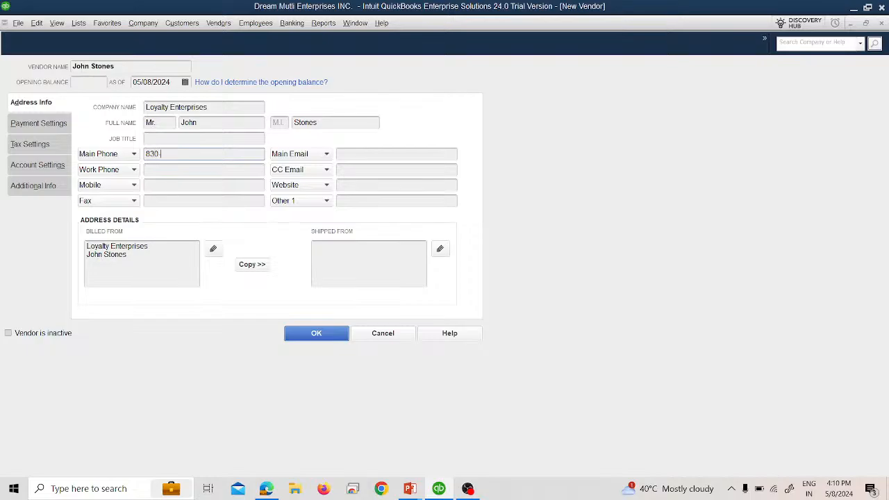
pyautogui.hotkey('alt', 'Tab')
pyautogui.hotkey('alt', 'Tab')
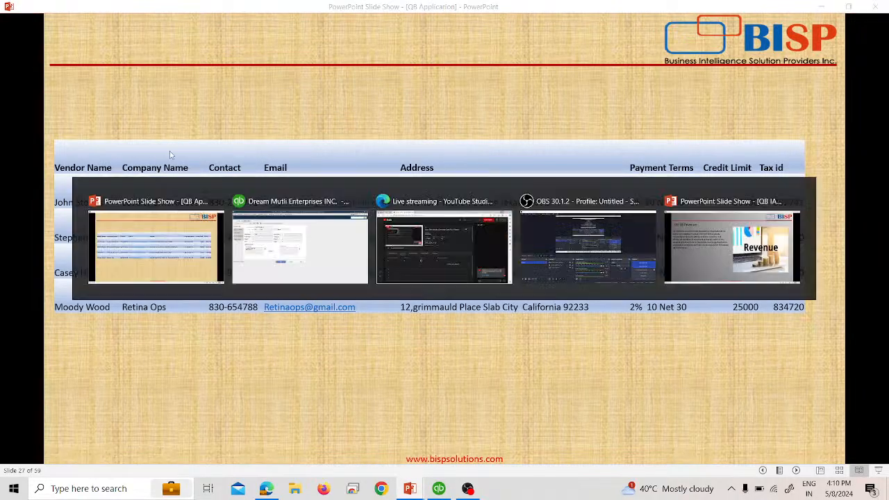
pyautogui.write('-258741')
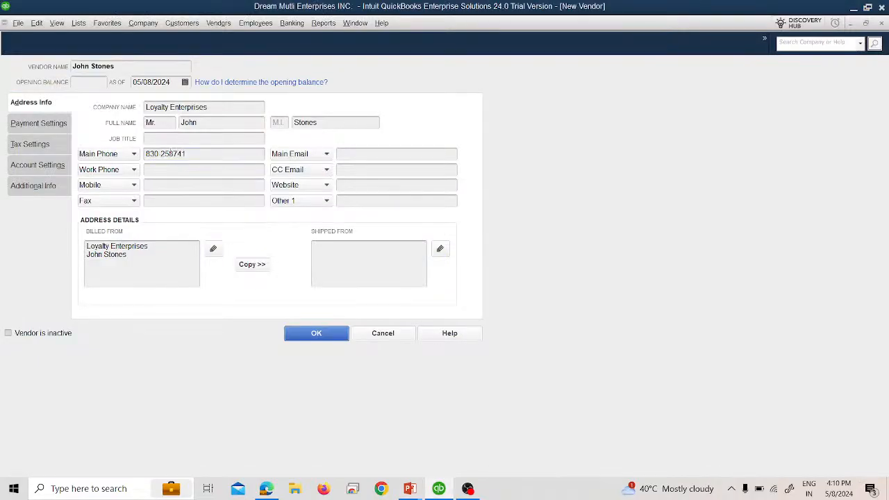
pyautogui.press('Tab')
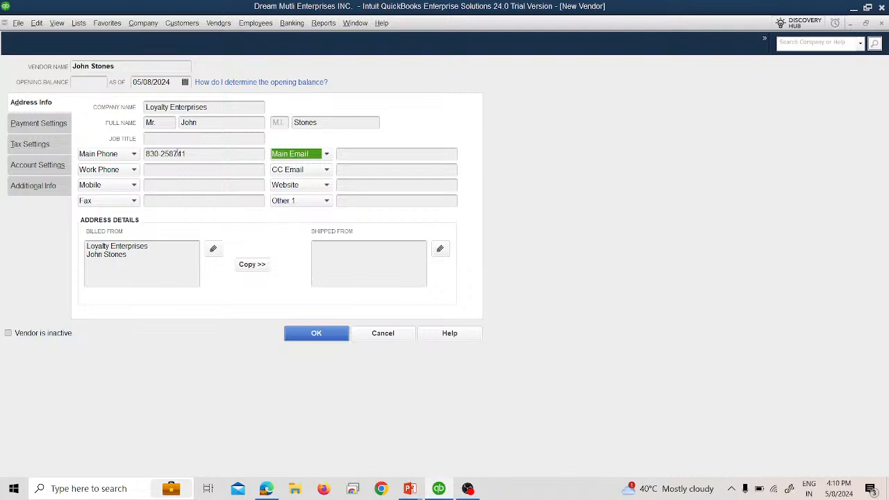
pyautogui.click(135, 153)
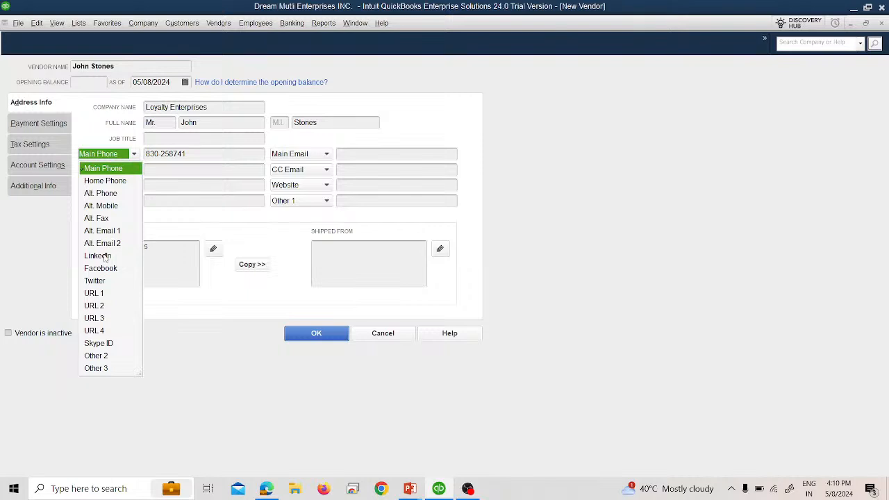
pyautogui.click(172, 230)
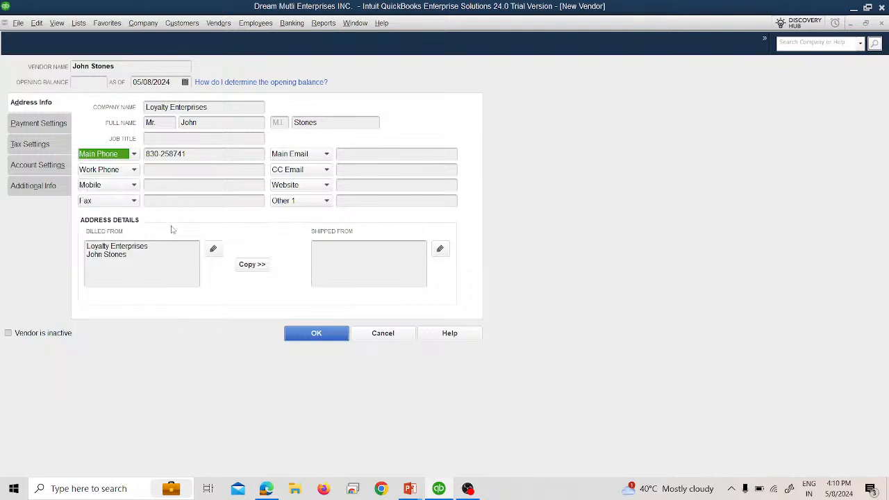
# Enter the vendor's main e-mail address from the slide, correcting a capitalisation slip.
pyautogui.click(360, 152)
pyautogui.hotkey('alt', 'Tab')
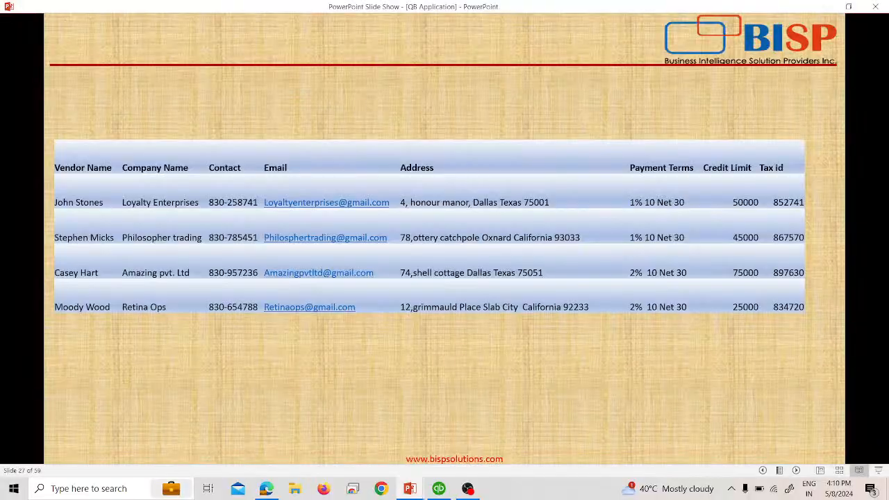
pyautogui.hotkey('alt', 'Tab')
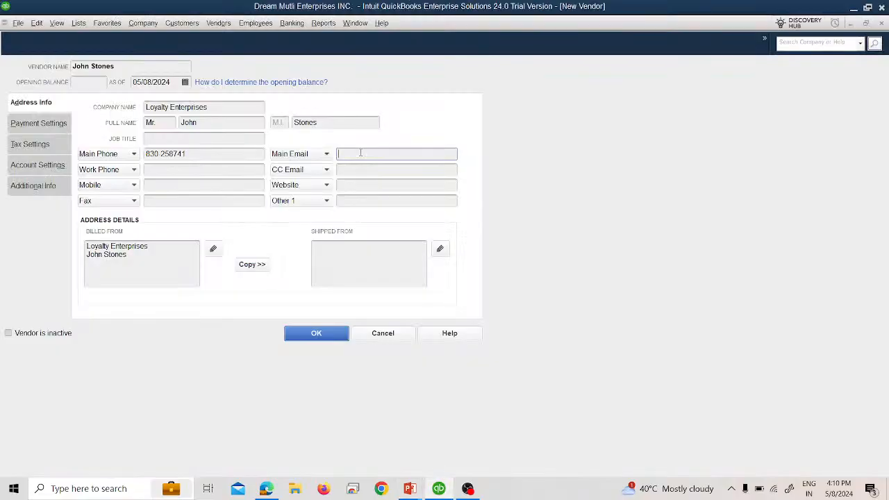
# Open the Billed From address editor and enter the street line from the slide.
pyautogui.click(168, 249)
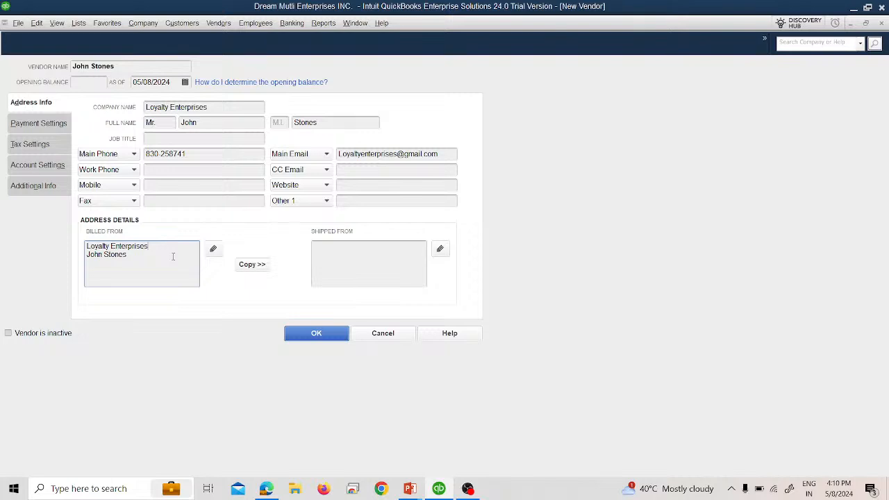
pyautogui.click(214, 249)
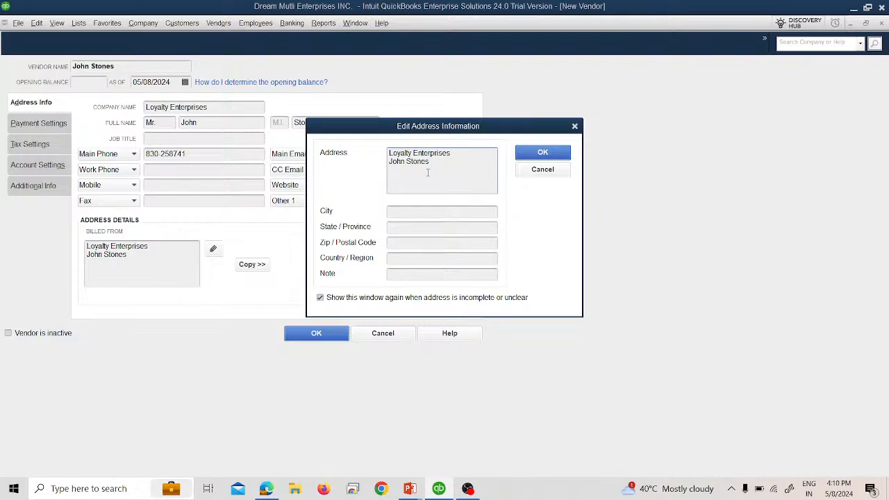
pyautogui.hotkey('alt', 'Tab')
pyautogui.hotkey('alt', 'Tab')
pyautogui.hotkey('alt', 'Tab')
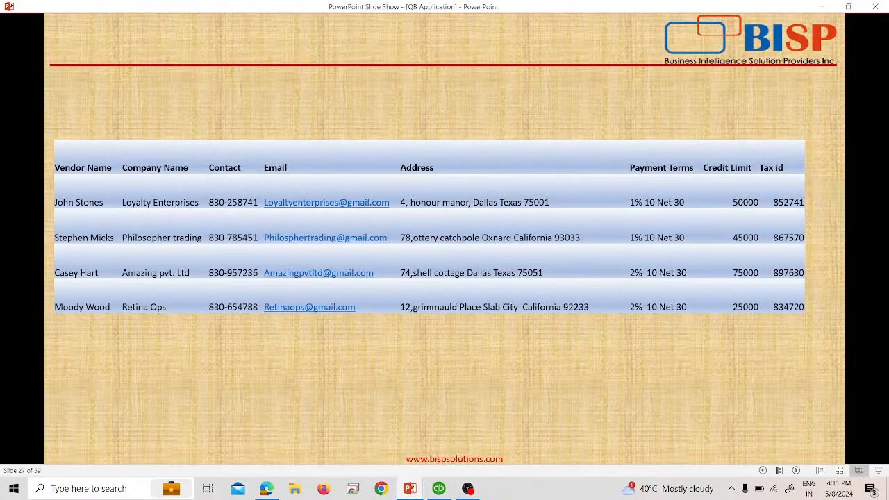
pyautogui.hotkey('alt', 'Tab')
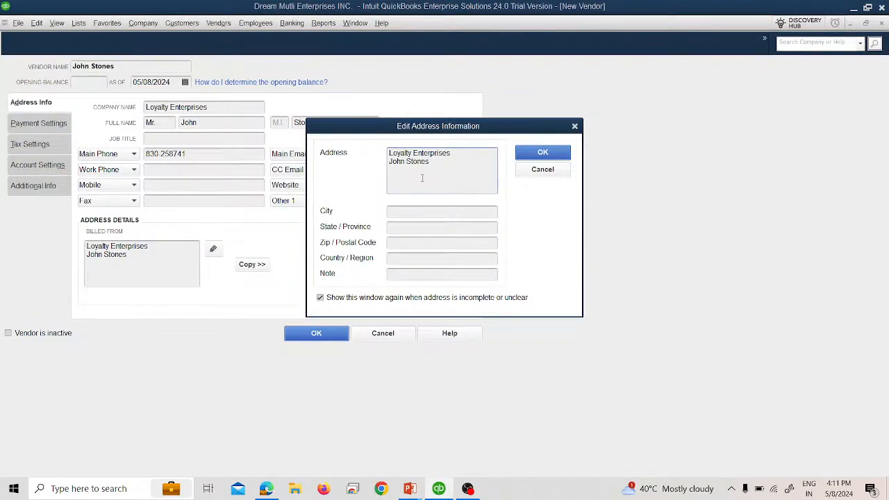
pyautogui.press('Return')
# Complete the billing address with city, state, zip code and country US, and confirm it.
pyautogui.hotkey('alt', 'Tab')
pyautogui.hotkey('alt', 'Tab')
pyautogui.click(430, 211)
pyautogui.hotkey('alt', 'Tab')
pyautogui.hotkey('alt', 'Tab')
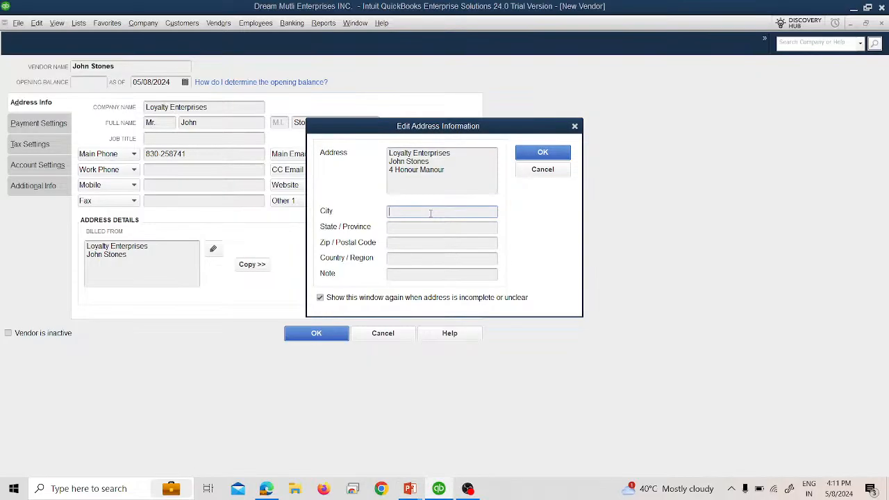
pyautogui.write('DAllas')
pyautogui.press('Tab')
pyautogui.hotkey('alt', 'Tab')
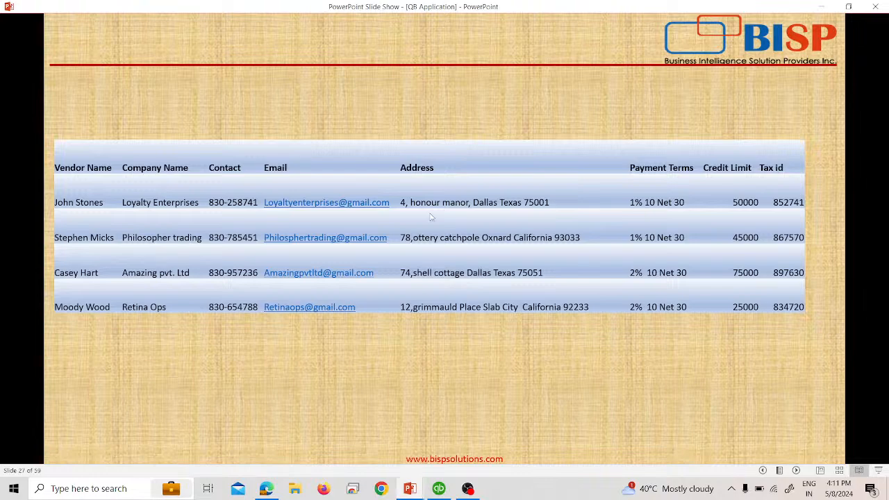
pyautogui.hotkey('alt', 'Tab')
pyautogui.write('Texas')
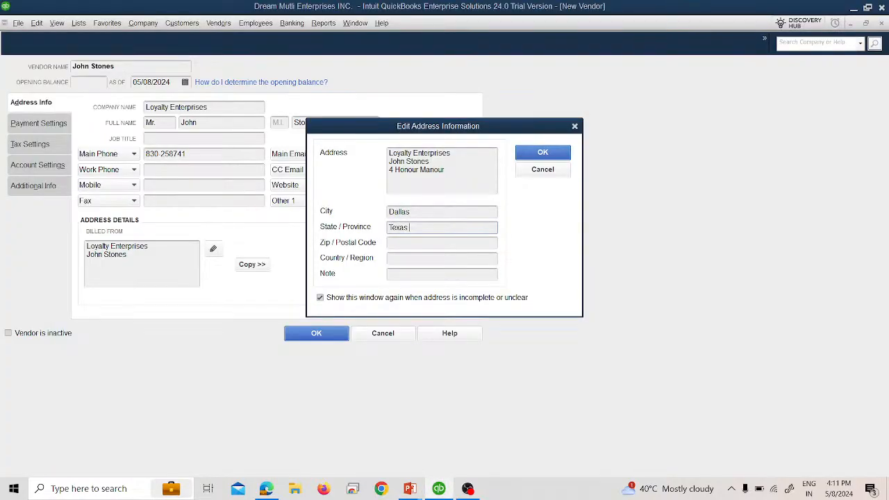
pyautogui.press('Tab')
pyautogui.hotkey('alt', 'Tab')
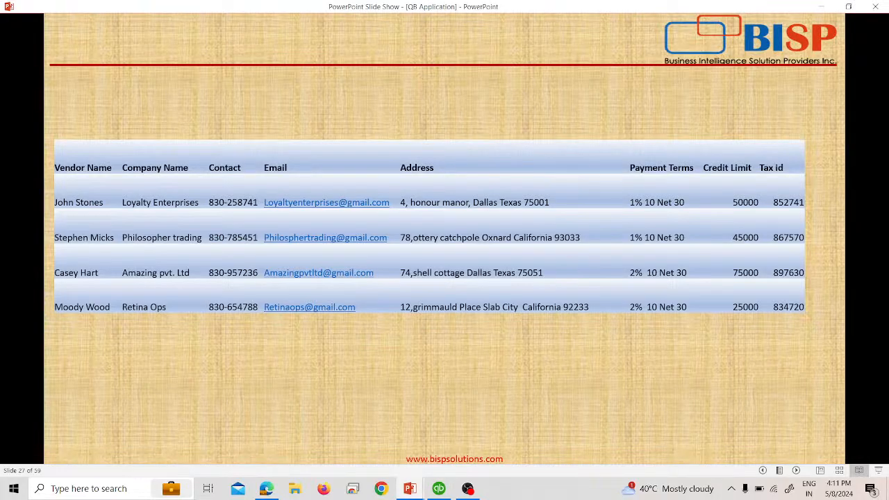
pyautogui.hotkey('alt', 'Tab')
pyautogui.write('75001')
pyautogui.press('Tab')
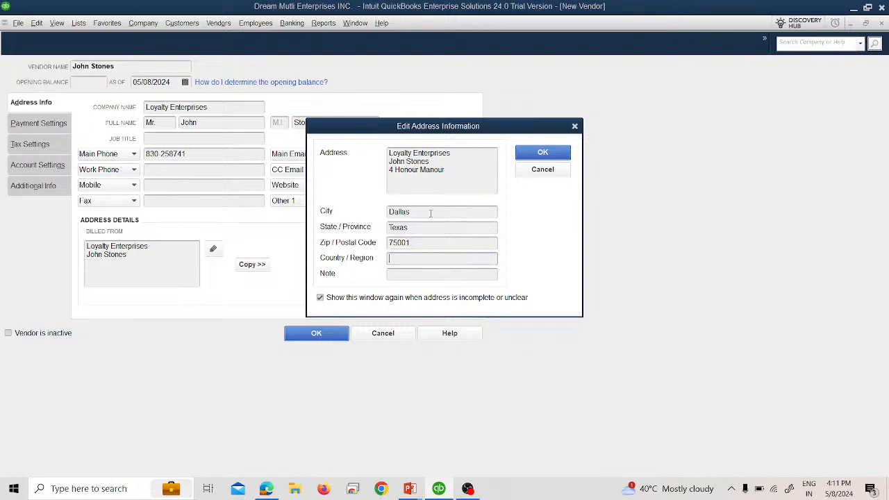
pyautogui.write('US')
pyautogui.click(536, 151)
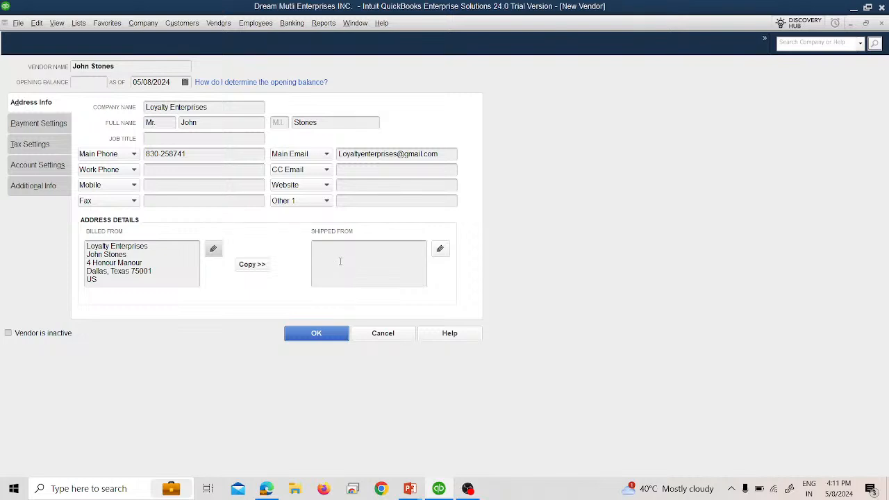
# Copy the billing address into the shipping address and go to Payment Settings.
pyautogui.click(264, 269)
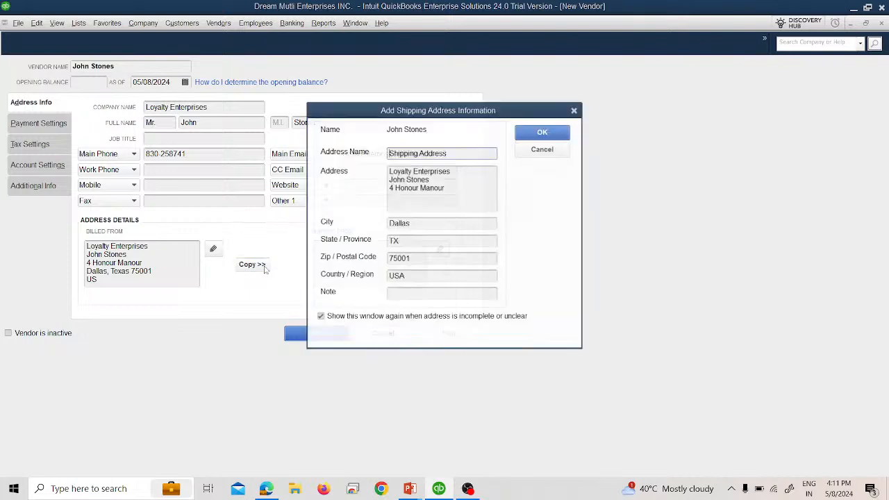
pyautogui.click(542, 131)
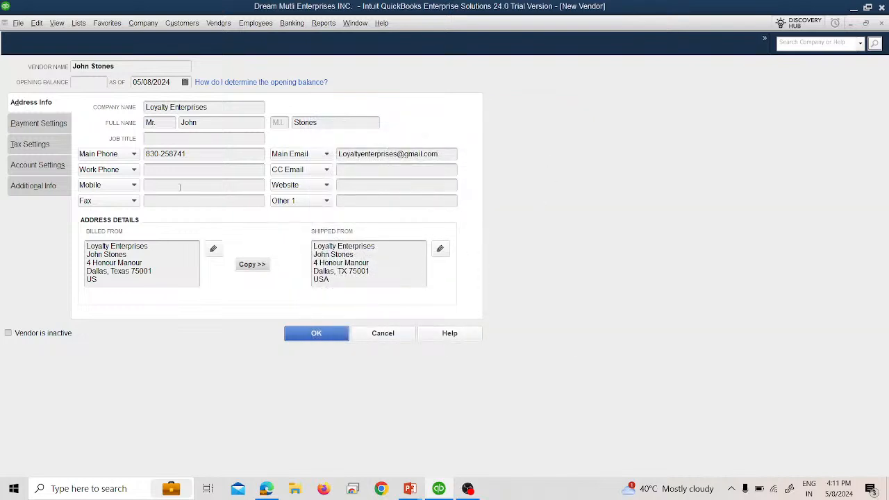
pyautogui.click(48, 125)
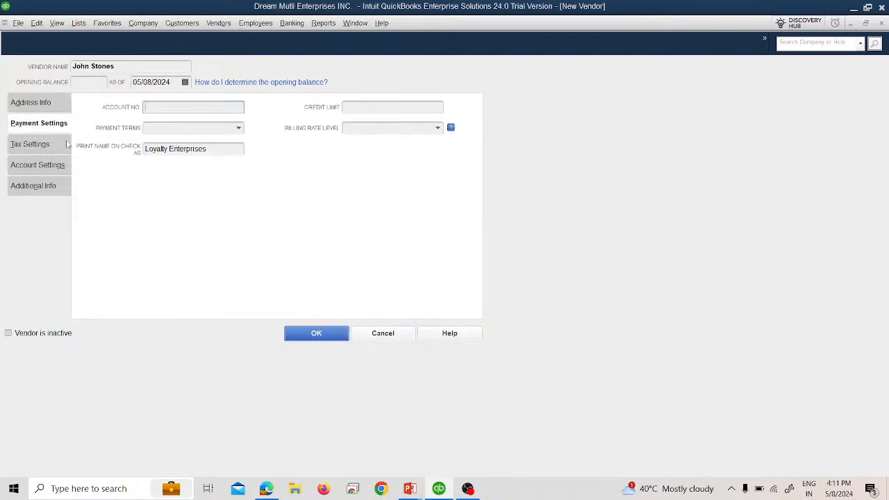
# Set the vendor's payment terms to 1% 10 Net 30 on the Payment Settings tab.
pyautogui.click(36, 102)
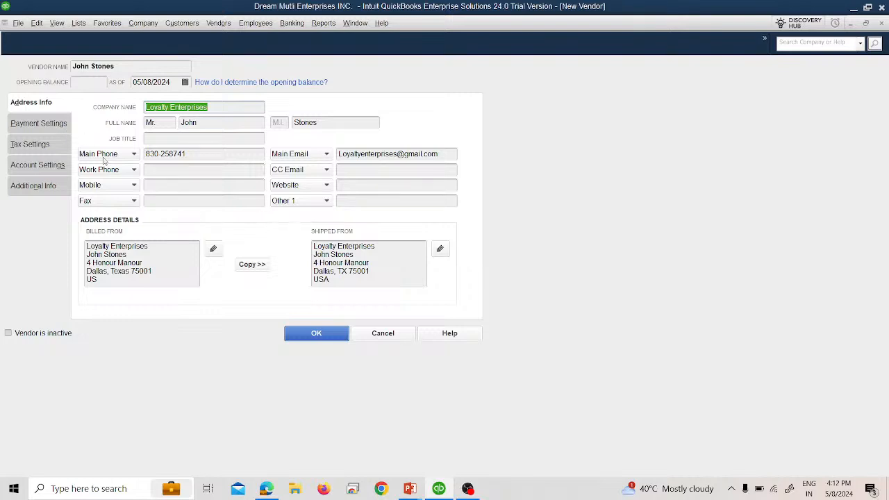
pyautogui.click(42, 123)
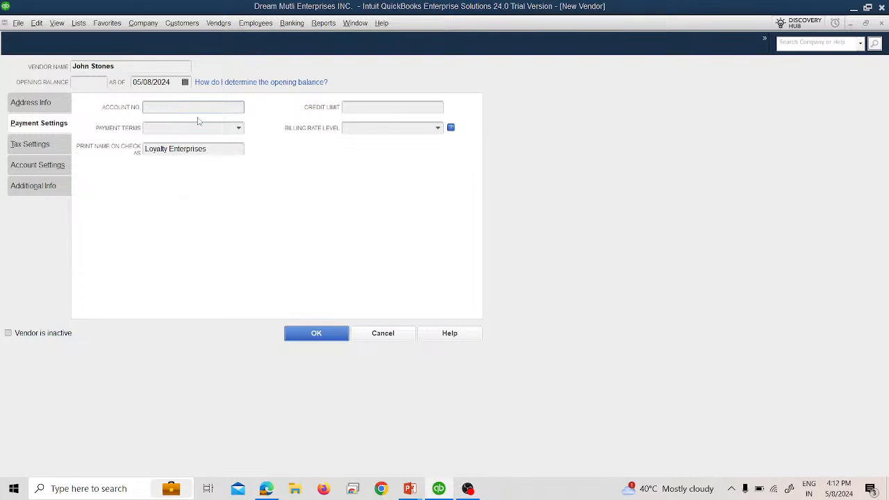
pyautogui.hotkey('alt', 'Tab')
pyautogui.hotkey('alt', 'Tab')
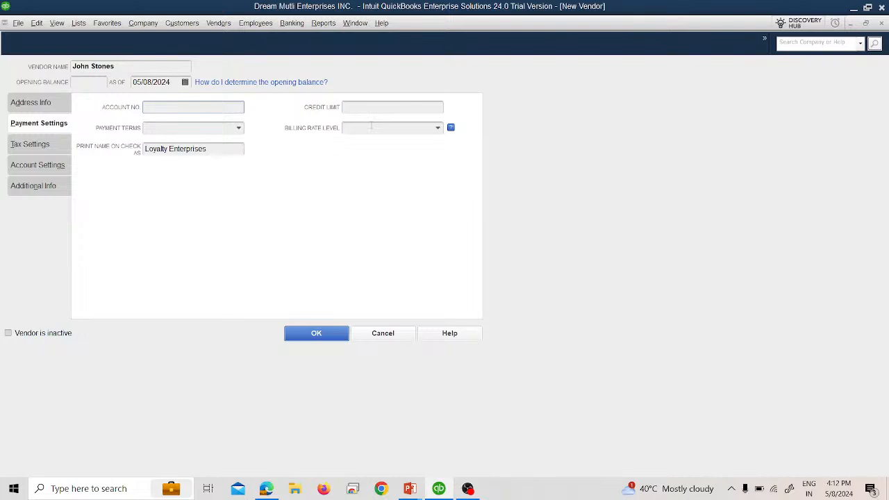
pyautogui.click(438, 128)
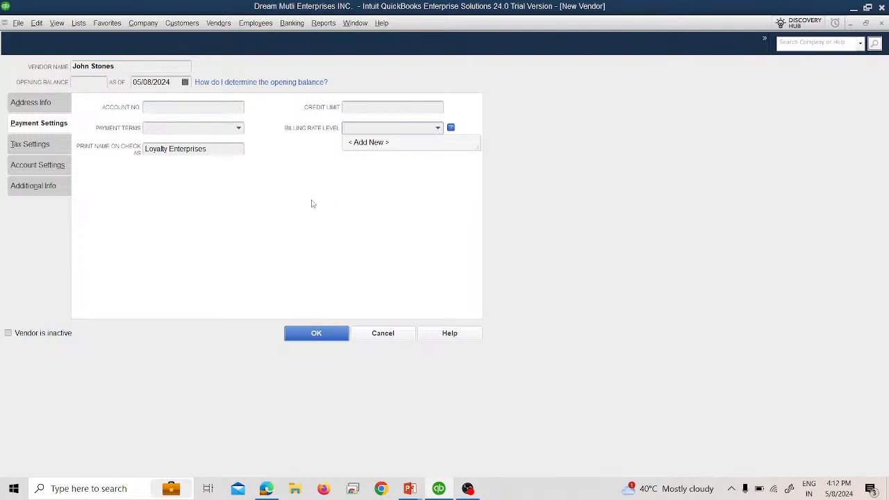
pyautogui.click(312, 203)
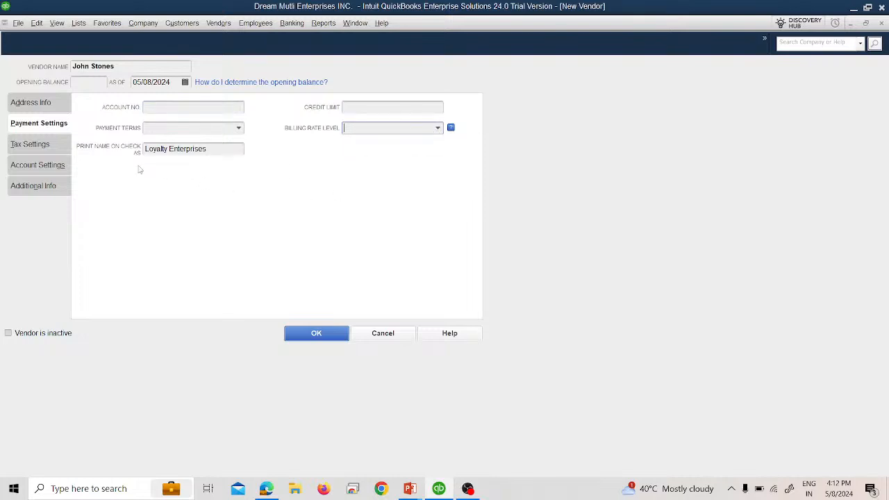
pyautogui.click(177, 104)
pyautogui.press('Tab')
pyautogui.hotkey('alt', 'Tab')
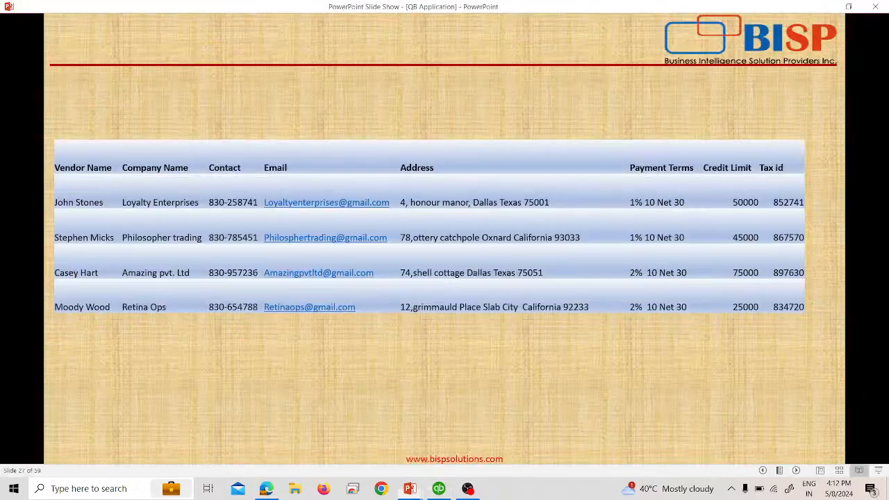
pyautogui.hotkey('alt', 'Tab')
pyautogui.click(238, 129)
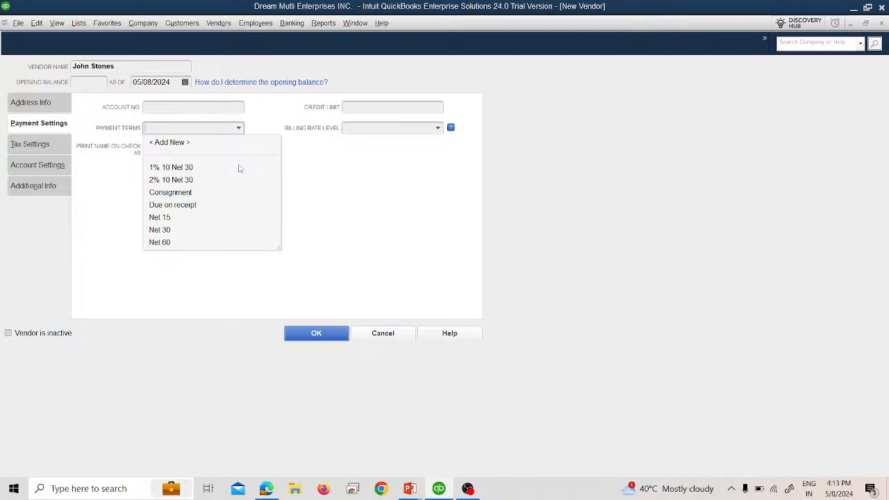
pyautogui.click(198, 168)
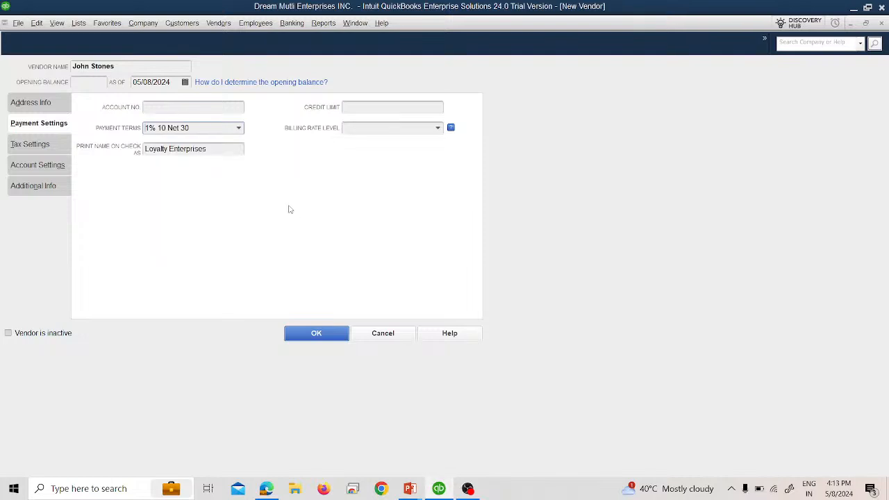
# Enter a credit limit of 50000 for the vendor.
pyautogui.click(384, 108)
pyautogui.hotkey('alt', 'Tab')
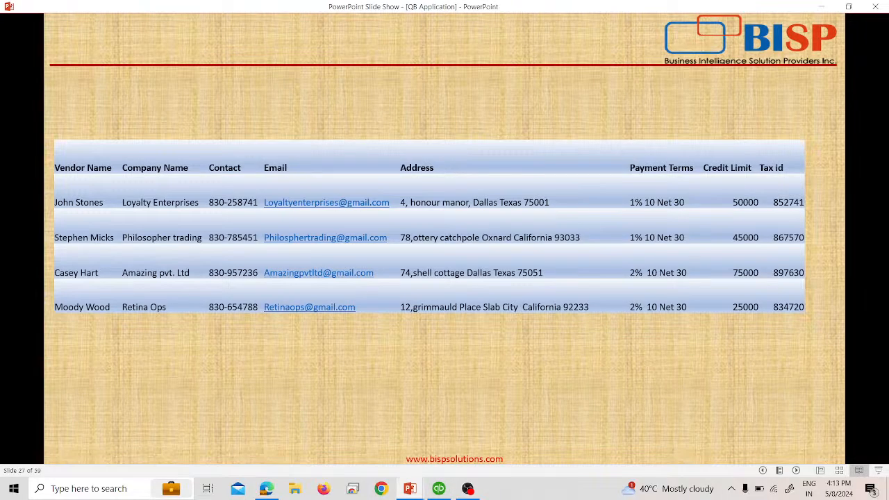
pyautogui.hotkey('alt', 'Tab')
pyautogui.hotkey('alt', 'Tab')
pyautogui.hotkey('alt', 'Tab')
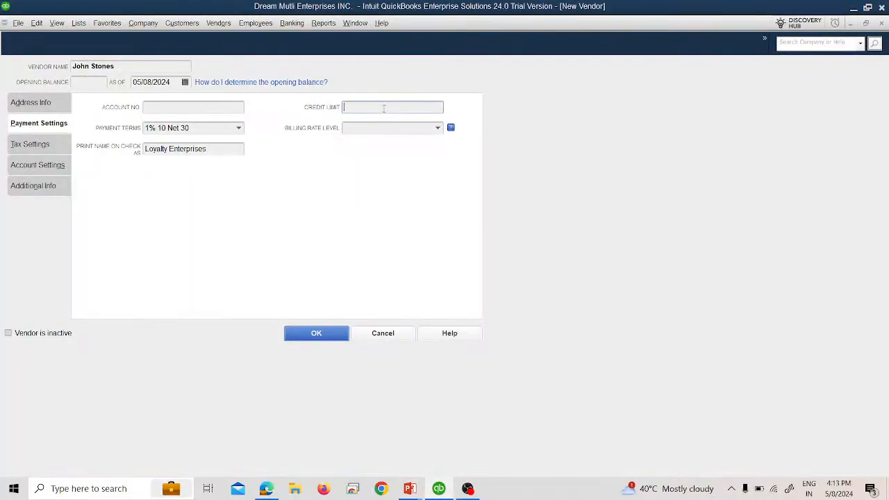
pyautogui.write('50000')
# Review the Tax Settings, Account Settings and Additional Info tabs, leaving Vendor Type blank.
pyautogui.click(30, 145)
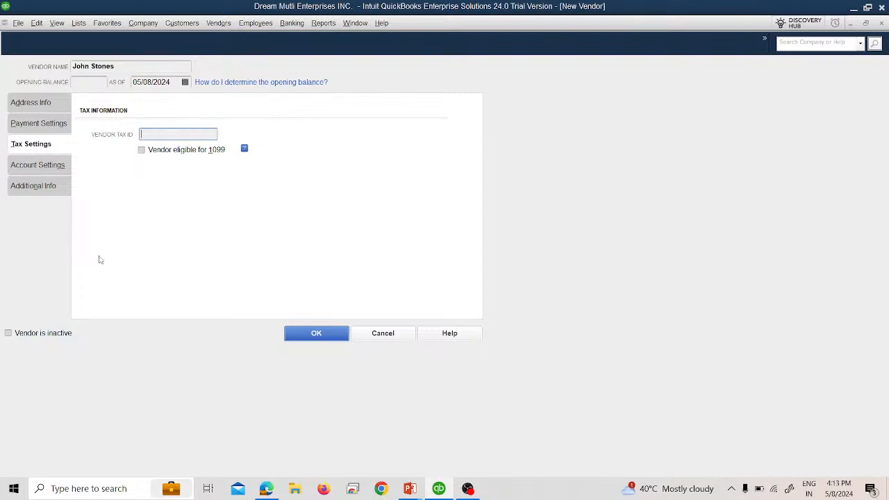
pyautogui.click(54, 168)
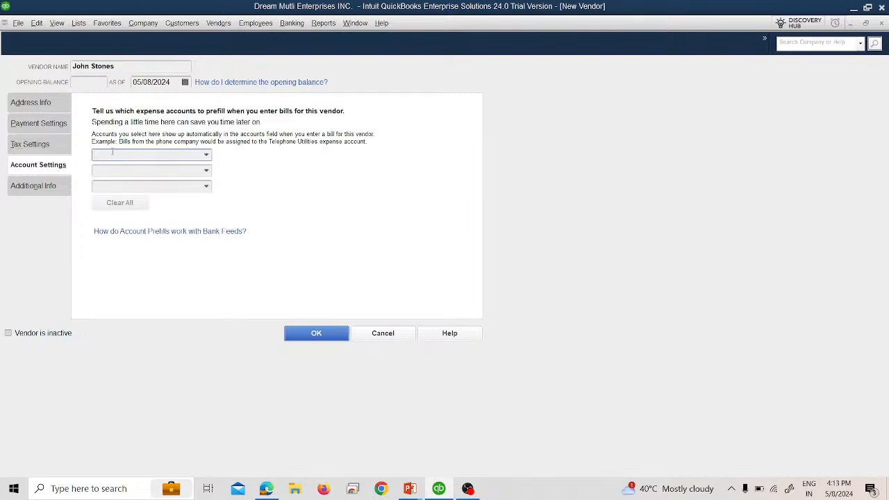
pyautogui.click(55, 186)
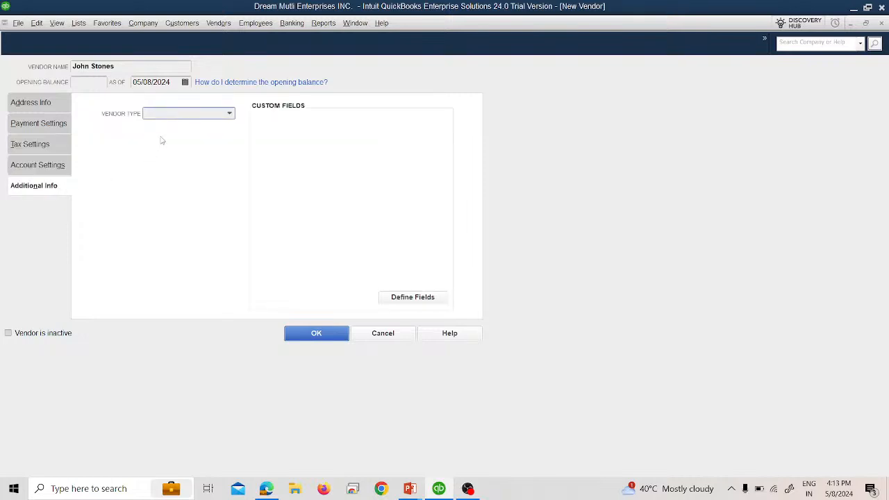
pyautogui.click(230, 113)
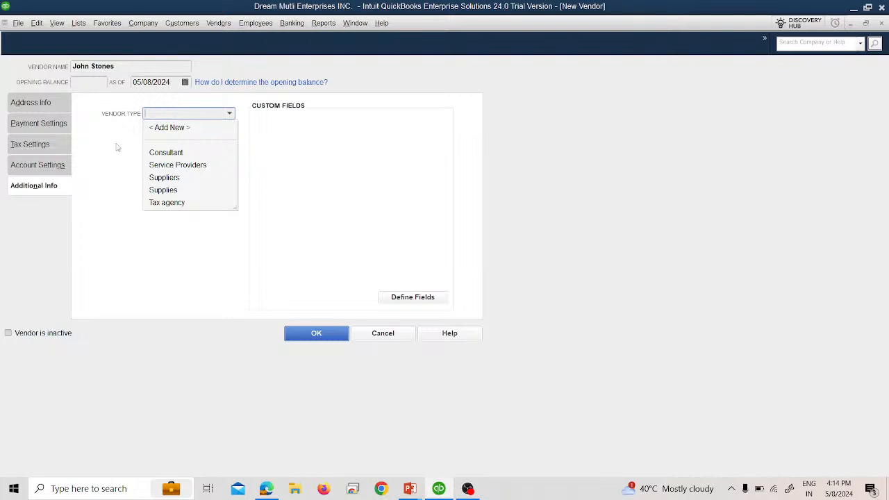
pyautogui.click(117, 146)
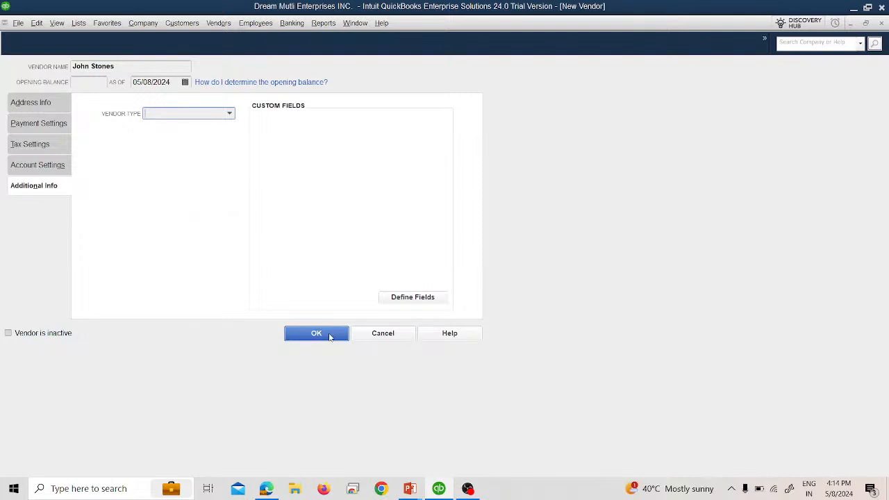
# Save Loyalty Enterprises, widen the Name column, and start a blank New Vendor form.
pyautogui.click(330, 336)
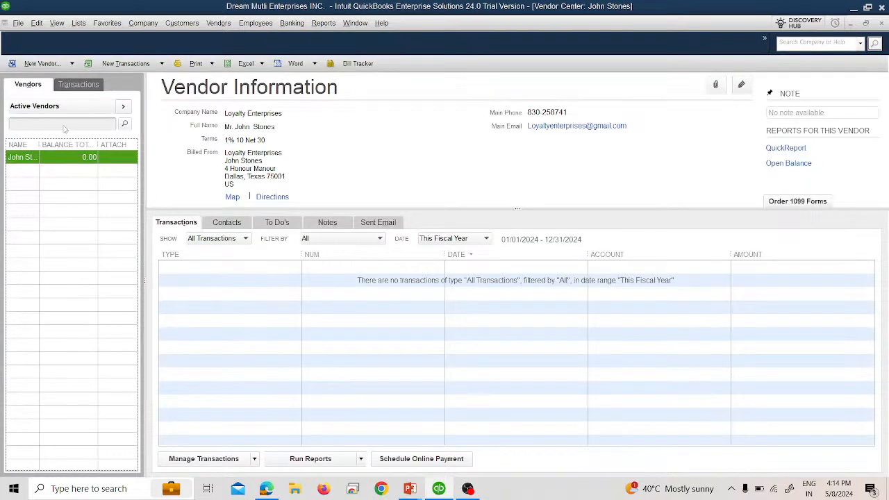
pyautogui.moveTo(39, 145); pyautogui.dragTo(59, 147)
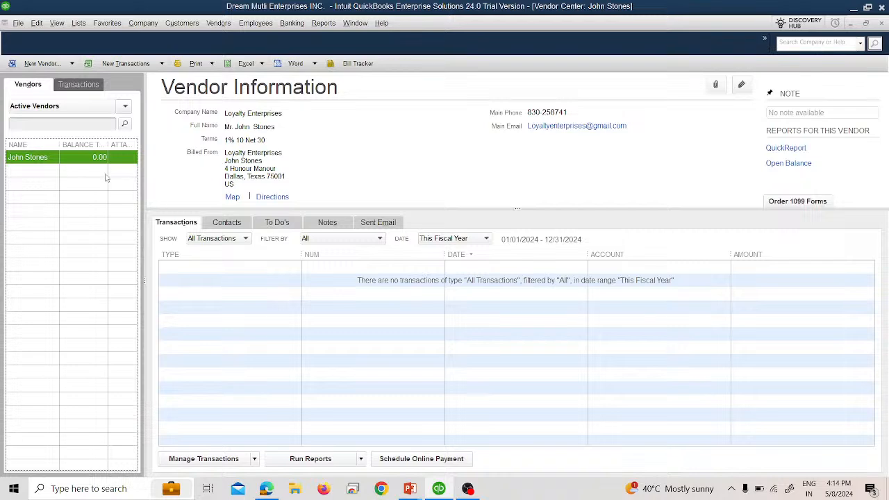
pyautogui.click(59, 63)
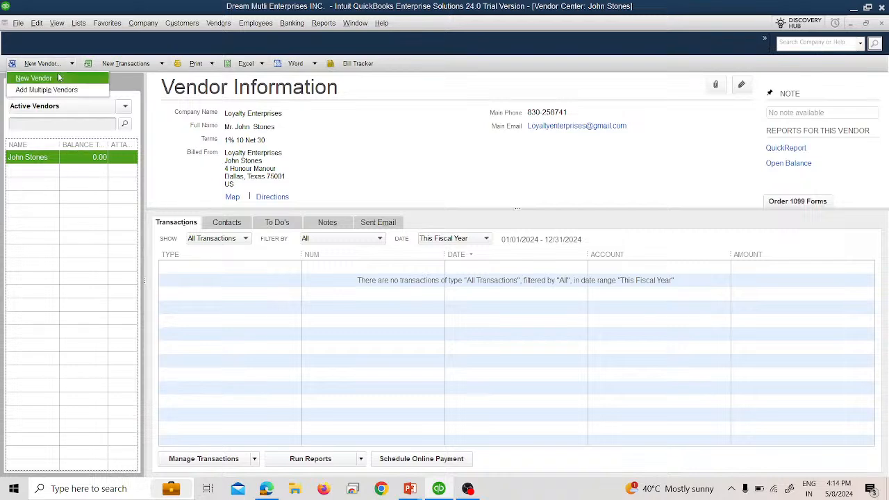
pyautogui.click(59, 79)
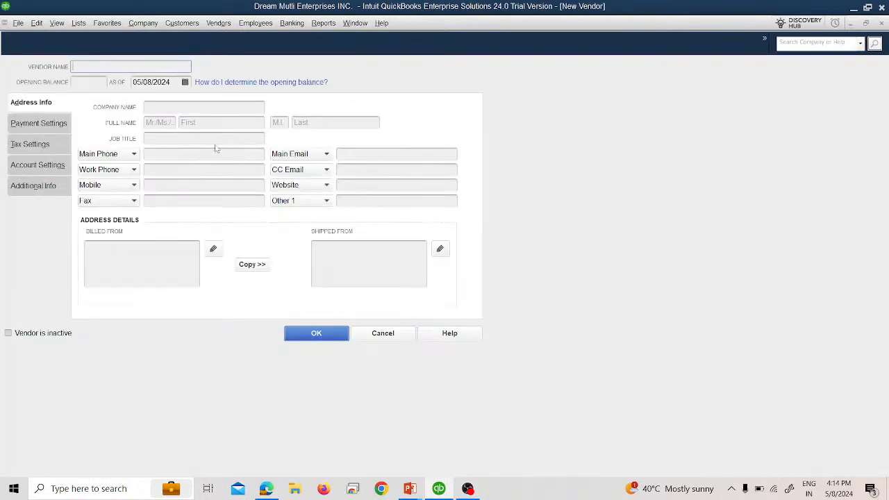
pyautogui.hotkey('alt', 'Tab')
pyautogui.hotkey('alt', 'Tab')
pyautogui.press('Tab')
pyautogui.press('Tab')
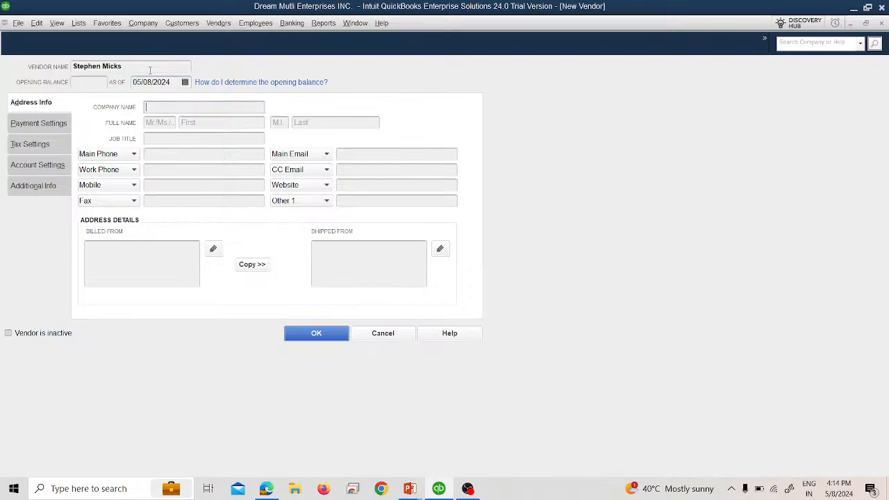
pyautogui.hotkey('alt', 'Tab')
pyautogui.hotkey('alt', 'Tab')
pyautogui.write('Philosopher Trading')
pyautogui.press('Tab')
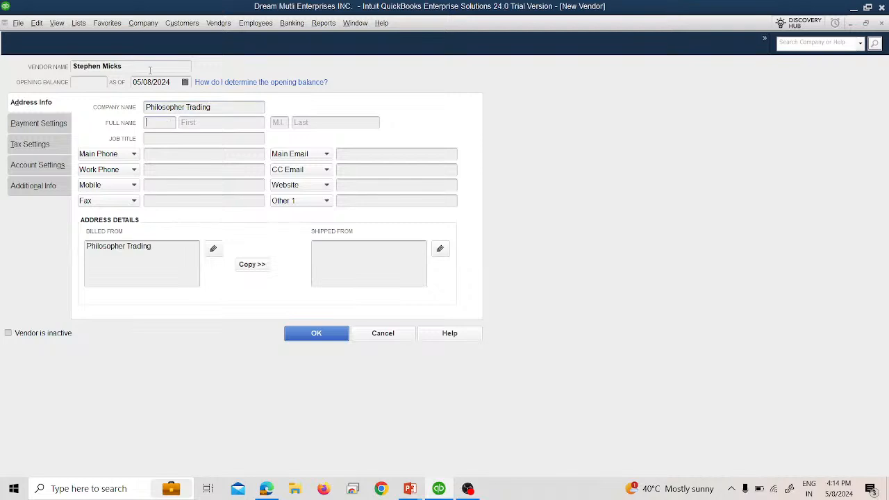
pyautogui.write('Mr.')
pyautogui.press('Tab')
pyautogui.press('Tab')
pyautogui.press('Tab')
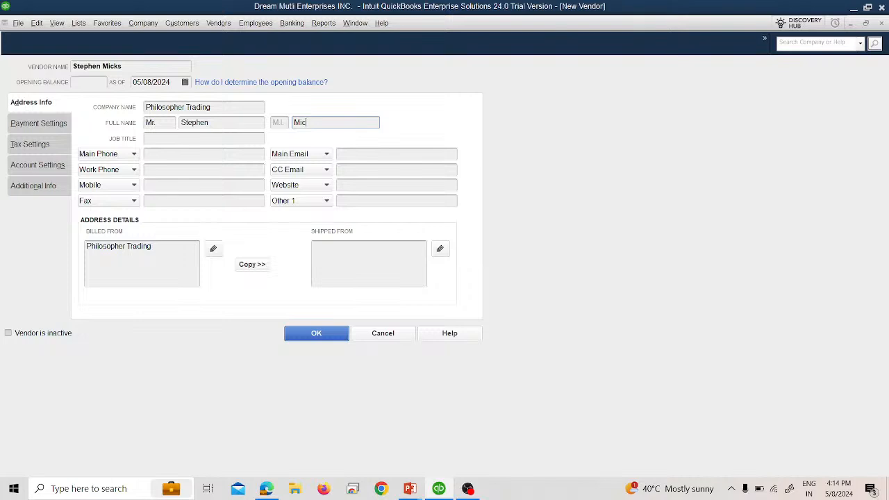
pyautogui.press('Return')
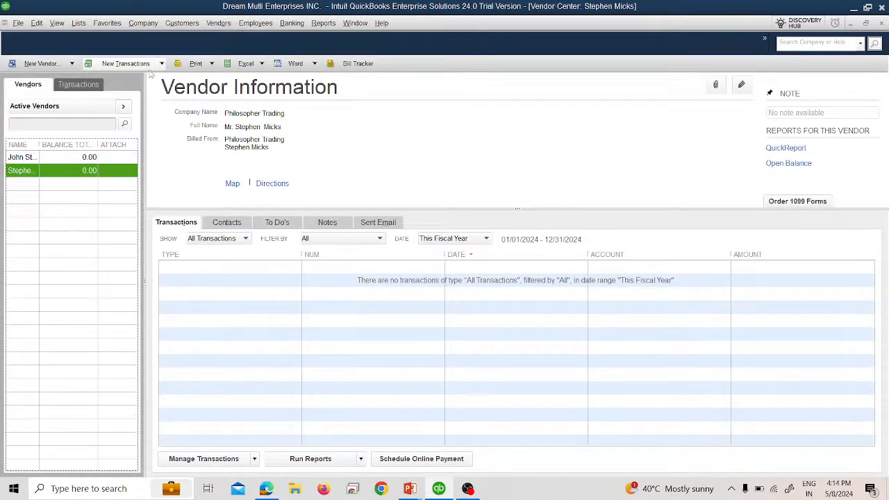
# Reopen the Philosopher Trading vendor and enter its main phone number.
pyautogui.doubleClick(30, 173)
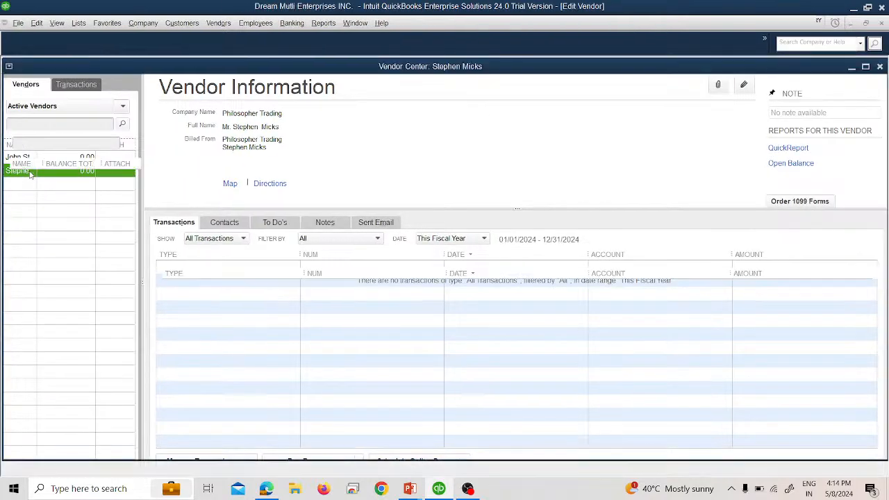
pyautogui.click(177, 153)
pyautogui.hotkey('alt', 'Tab')
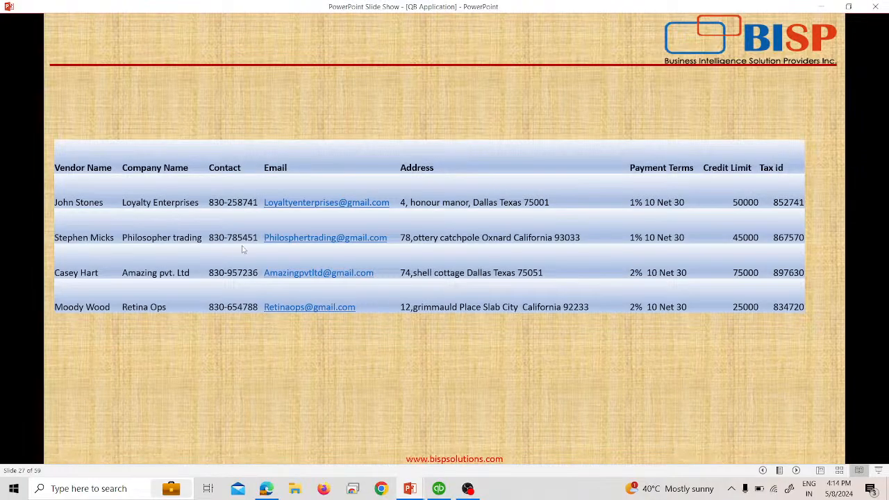
pyautogui.hotkey('alt', 'Tab')
pyautogui.write('830-785')
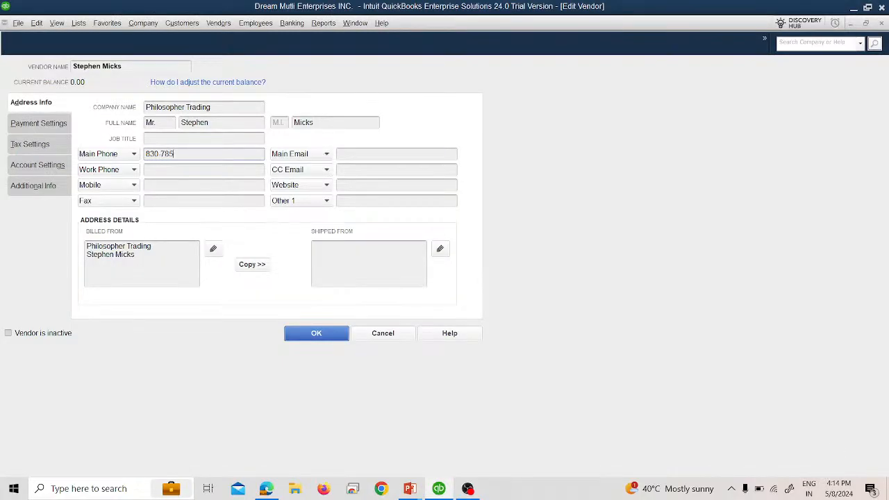
pyautogui.hotkey('alt', 'Tab')
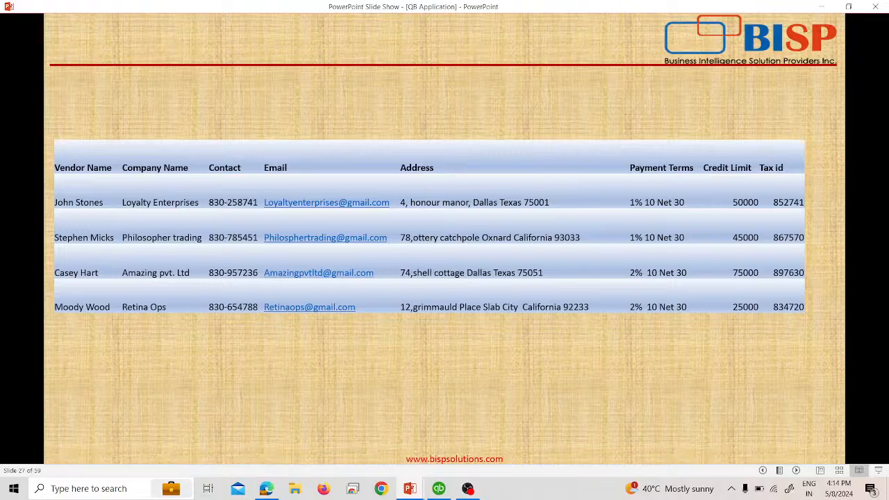
pyautogui.hotkey('alt', 'Tab')
pyautogui.write('451')
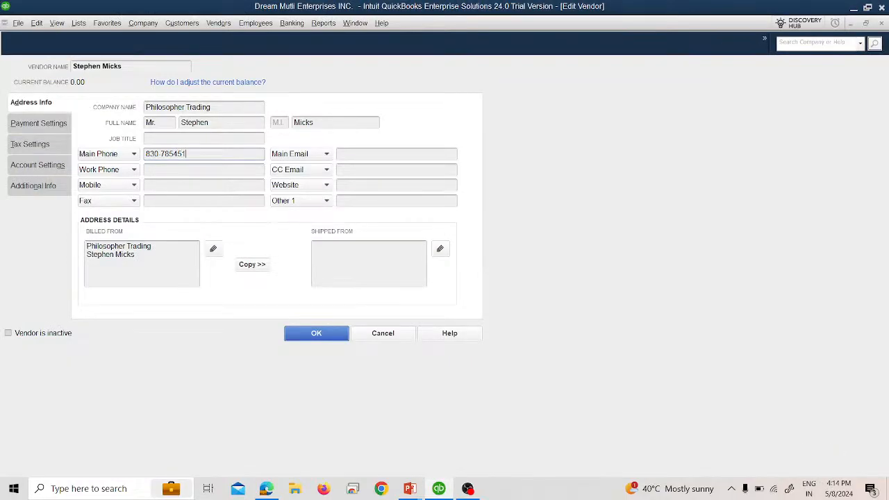
pyautogui.press('Tab')
# Fill in the vendor's main e-mail address and begin editing the billed-from address.
pyautogui.hotkey('alt', 'Tab')
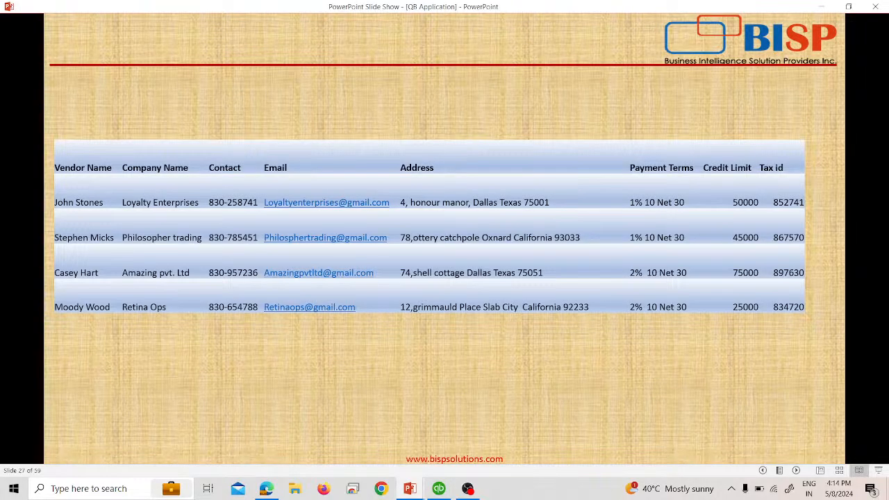
pyautogui.hotkey('alt', 'Tab')
pyautogui.write('hi')
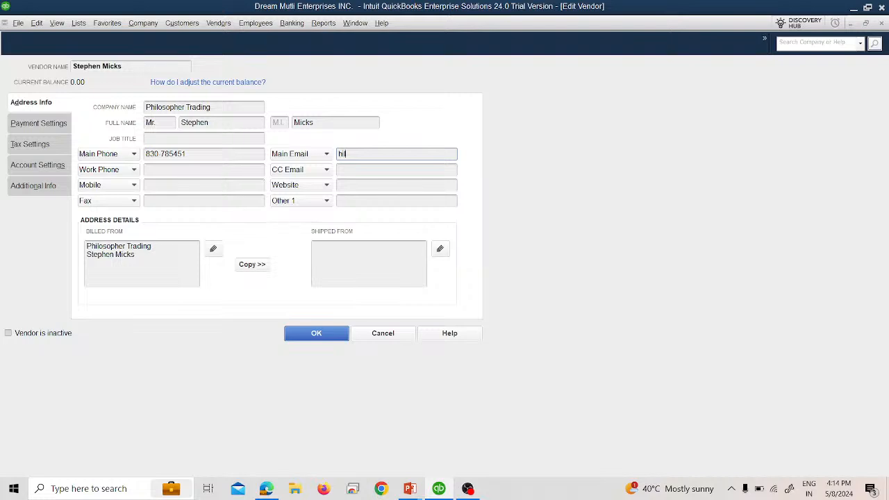
pyautogui.press('BackSpace')
pyautogui.press('BackSpace')
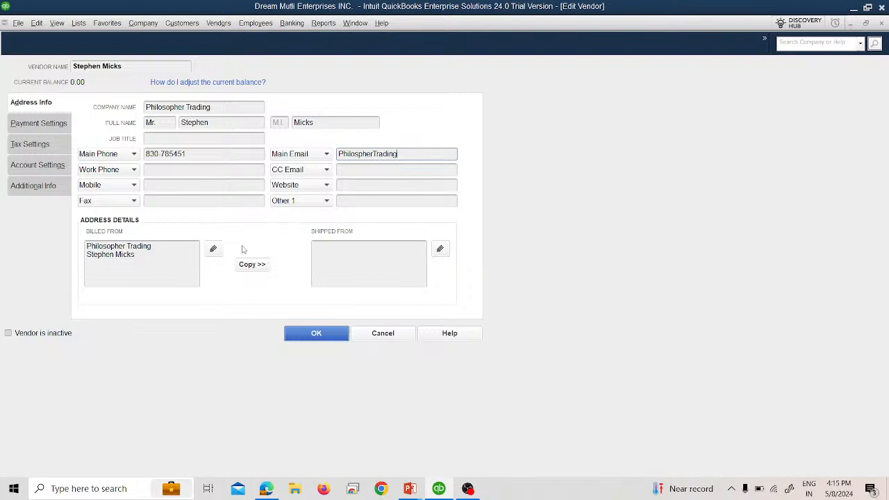
pyautogui.click(211, 251)
# Type the street line of Philosopher Trading's billed-from address from the reference slide.
pyautogui.hotkey('alt', 'Tab')
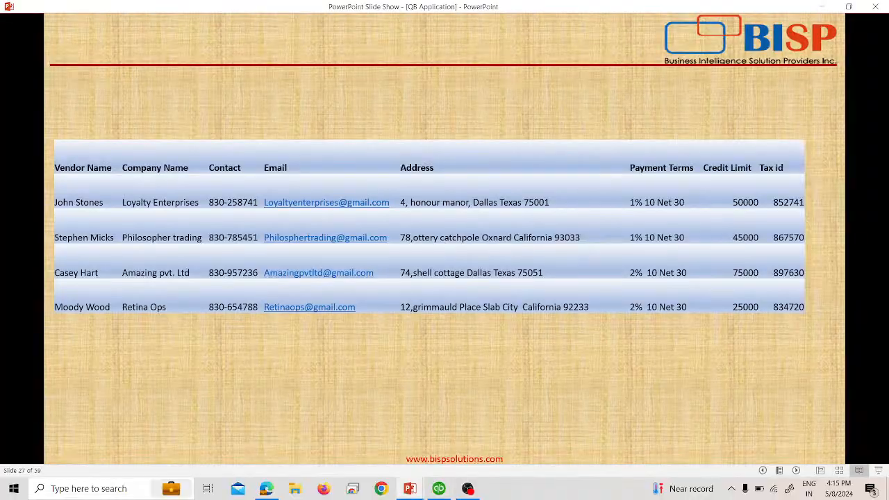
pyautogui.hotkey('alt', 'Tab')
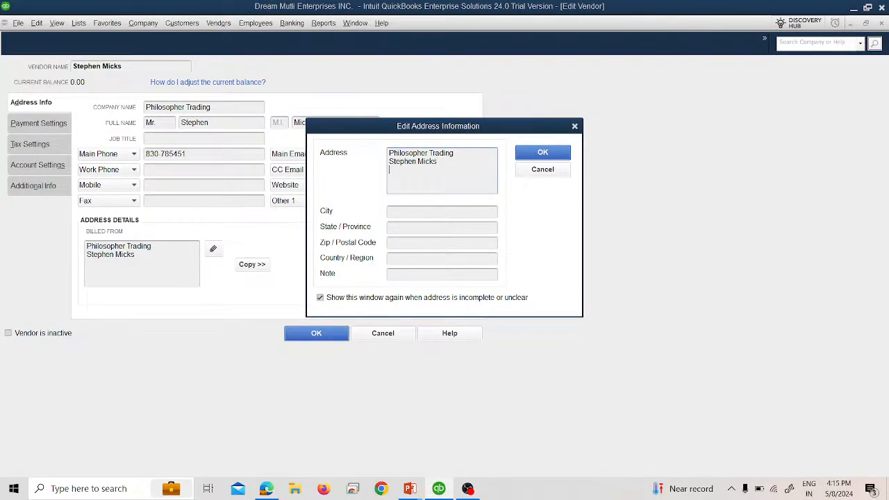
pyautogui.write('78,')
pyautogui.hotkey('alt', 'Tab')
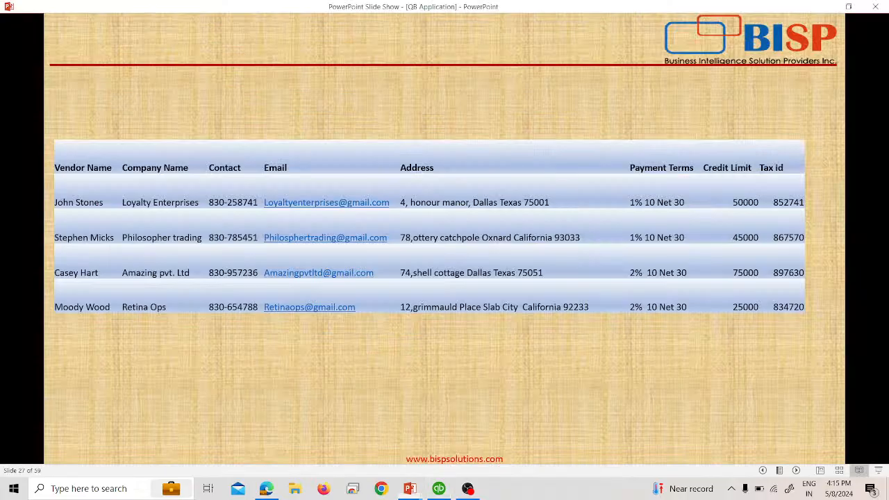
pyautogui.hotkey('alt', 'Tab')
pyautogui.write('Ottery')
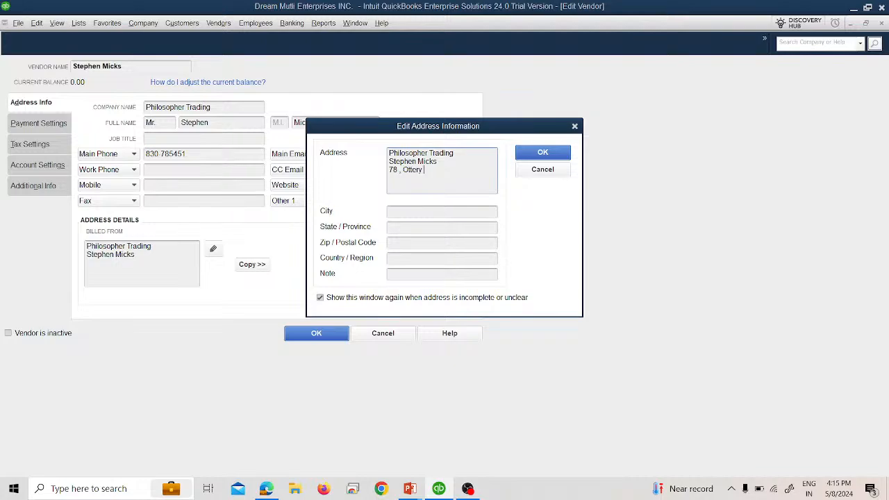
pyautogui.hotkey('alt', 'Tab')
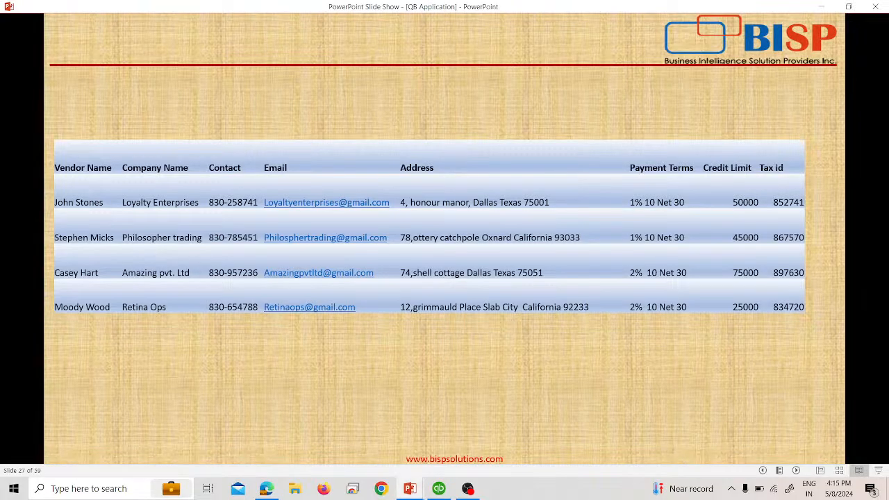
pyautogui.hotkey('alt', 'Tab')
pyautogui.write('Catchp')
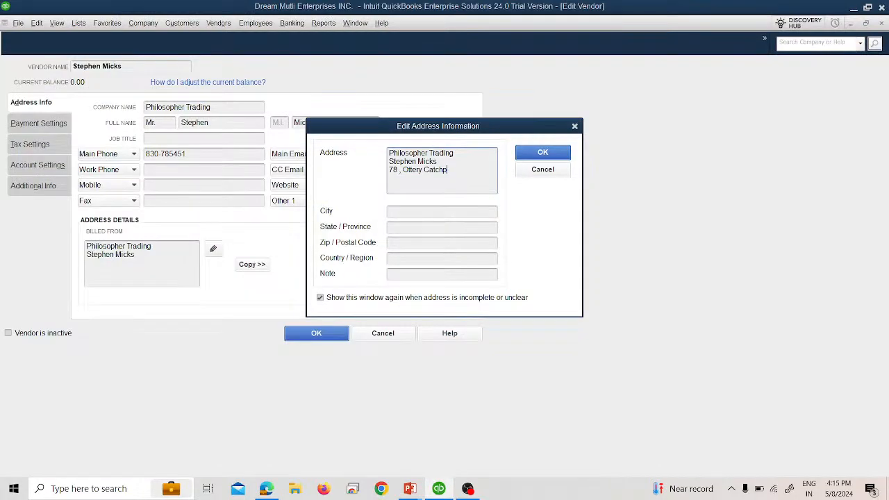
pyautogui.write('ole')
pyautogui.hotkey('alt', 'Tab')
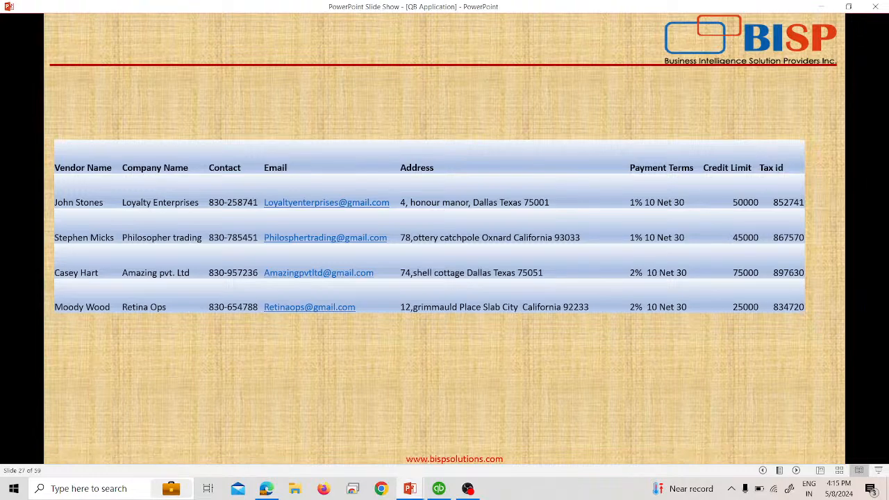
pyautogui.hotkey('alt', 'Tab')
# Complete city, state California, zip and country US, then copy it as the shipped-from address.
pyautogui.write('O')
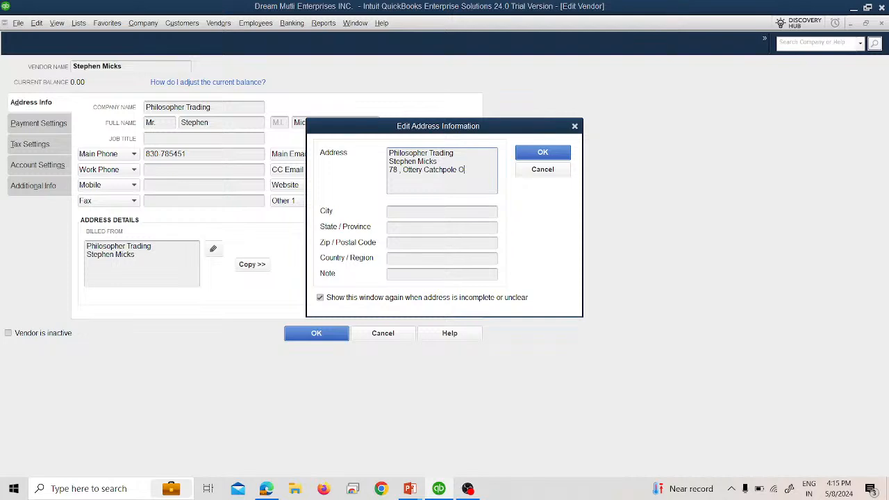
pyautogui.write('xnard')
pyautogui.click(442, 211)
pyautogui.write('Californ')
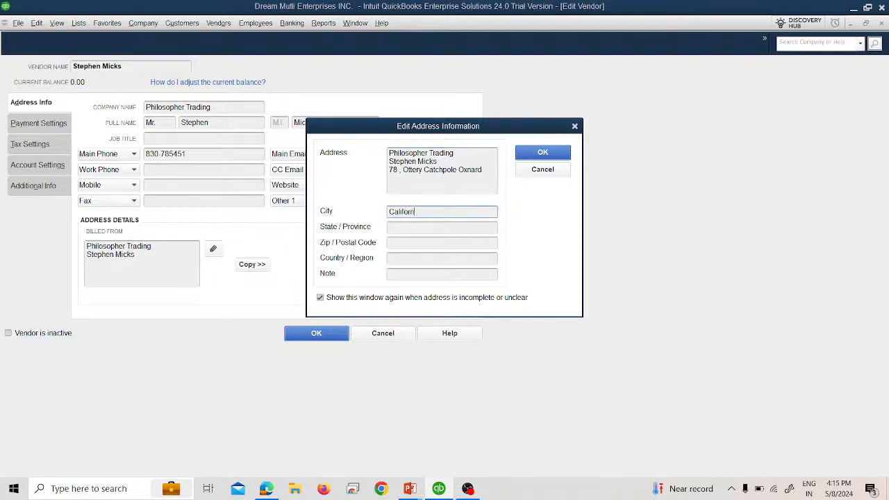
pyautogui.write('ia')
pyautogui.press('Tab')
pyautogui.write('Californ')
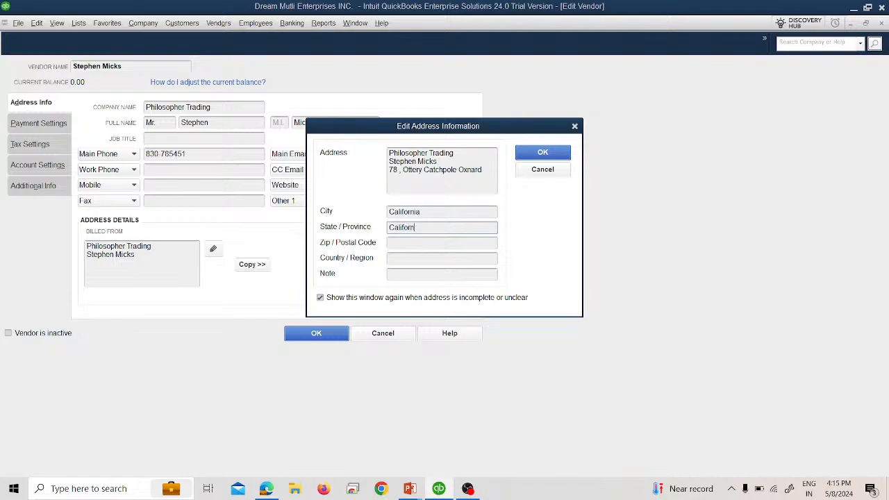
pyautogui.write('ia')
pyautogui.press('Tab')
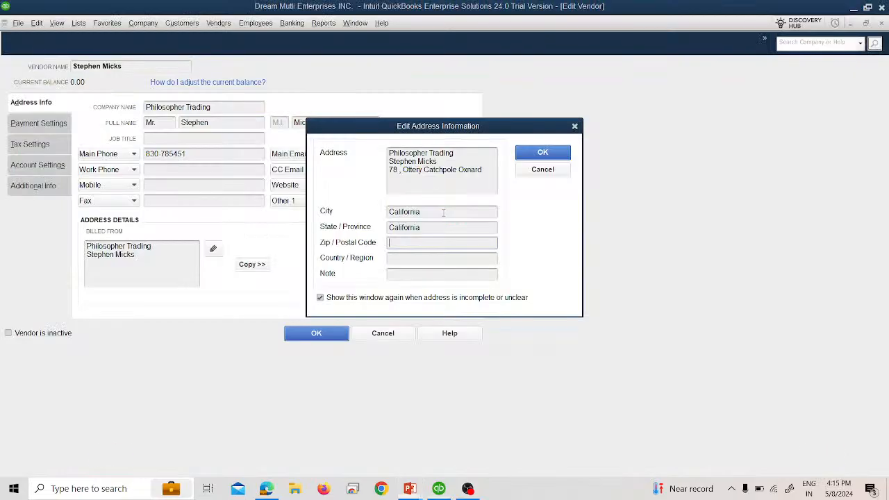
pyautogui.write('93033')
pyautogui.press('Tab')
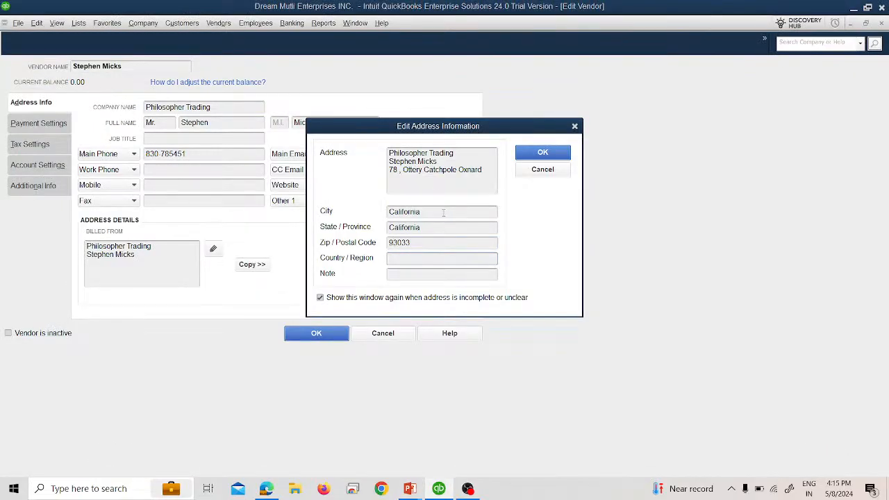
pyautogui.write('US')
pyautogui.click(541, 152)
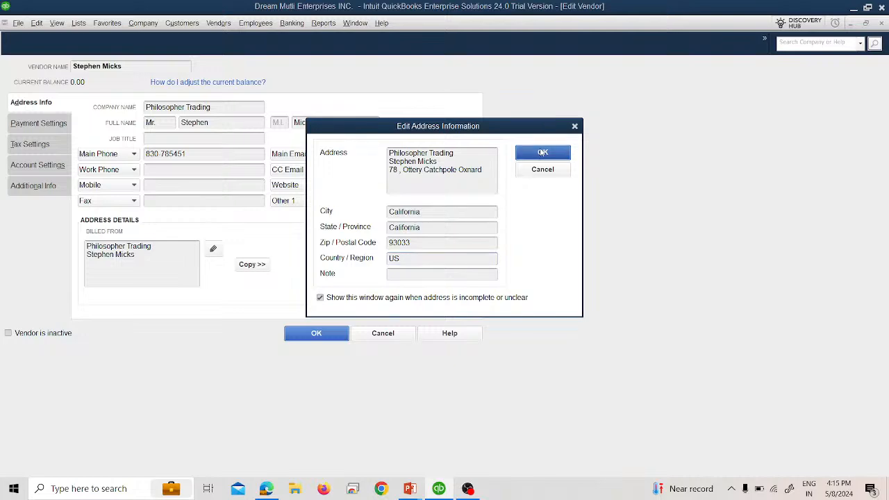
pyautogui.click(252, 265)
pyautogui.click(518, 139)
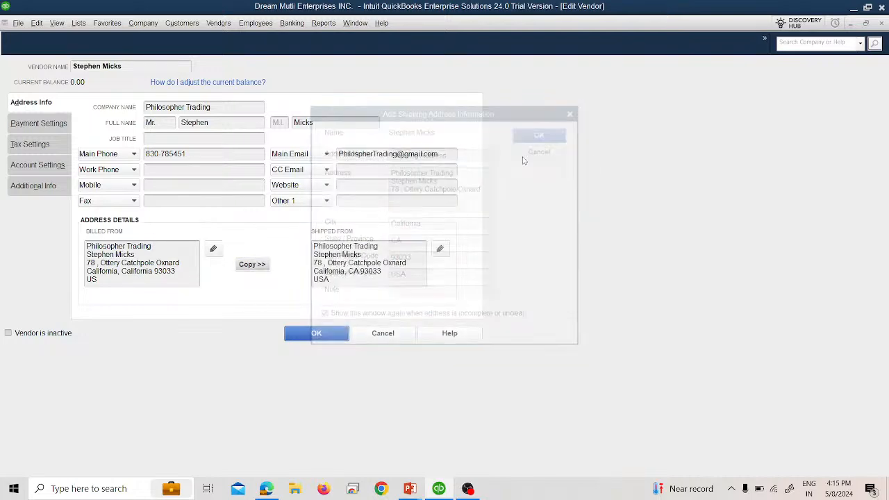
# Set the vendor's payment terms to 1% 10 Net 30.
pyautogui.click(62, 125)
pyautogui.hotkey('alt', 'Tab')
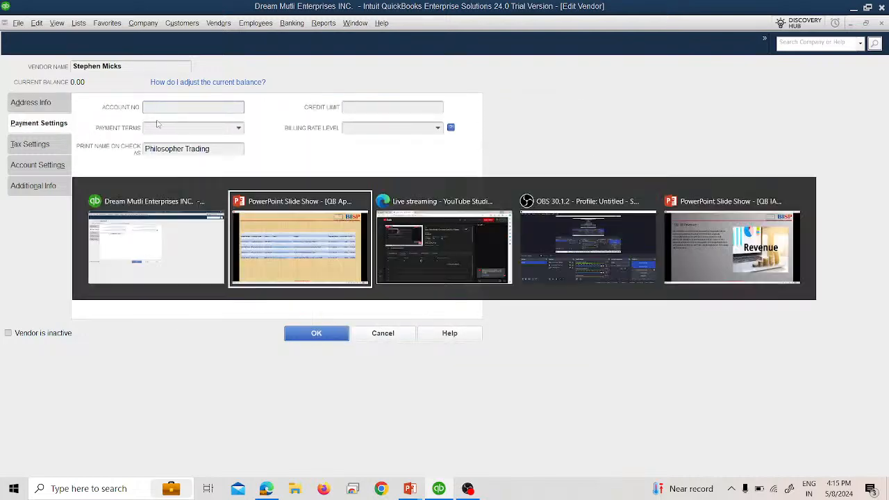
pyautogui.hotkey('alt', 'Tab')
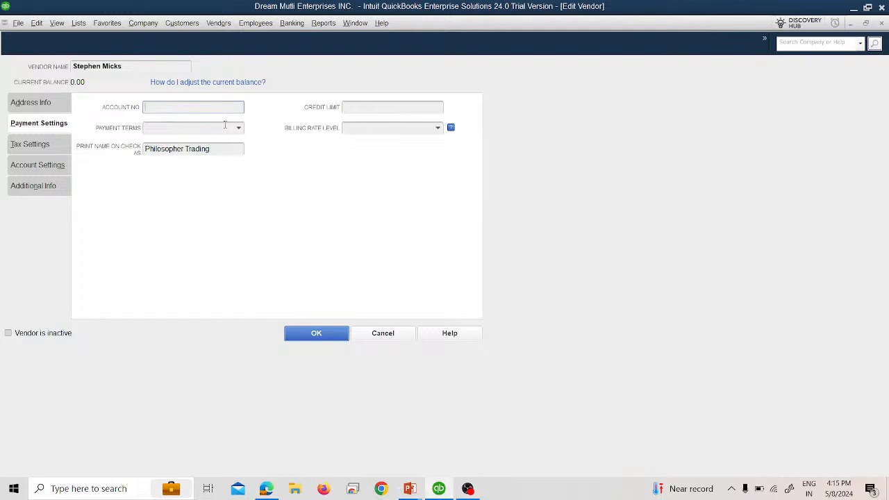
pyautogui.click(238, 128)
pyautogui.click(201, 160)
pyautogui.click(238, 128)
pyautogui.click(195, 170)
# Enter a 45000 credit limit and save the vendor record.
pyautogui.click(373, 107)
pyautogui.hotkey('alt', 'Tab')
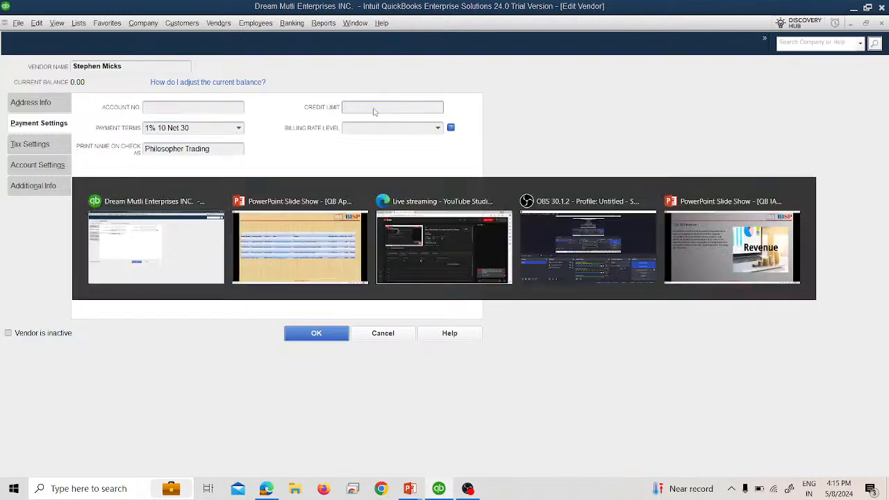
pyautogui.hotkey('alt', 'Tab')
pyautogui.write('45000')
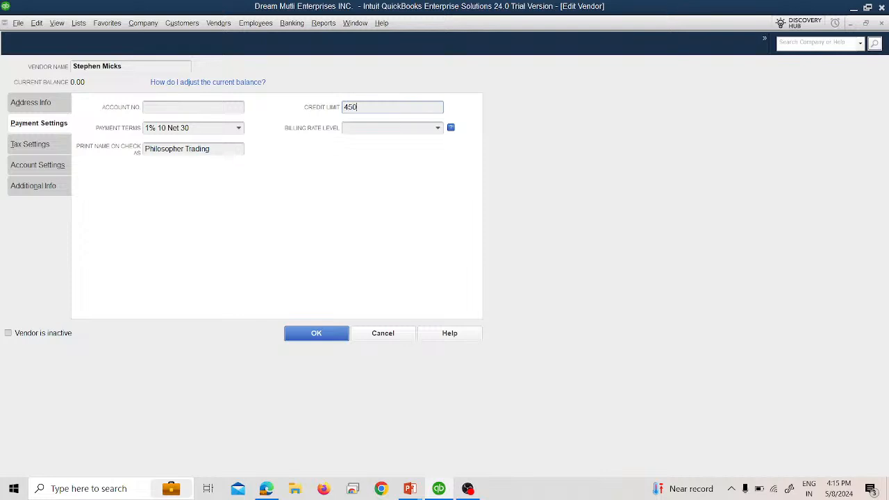
pyautogui.click(29, 144)
pyautogui.click(38, 165)
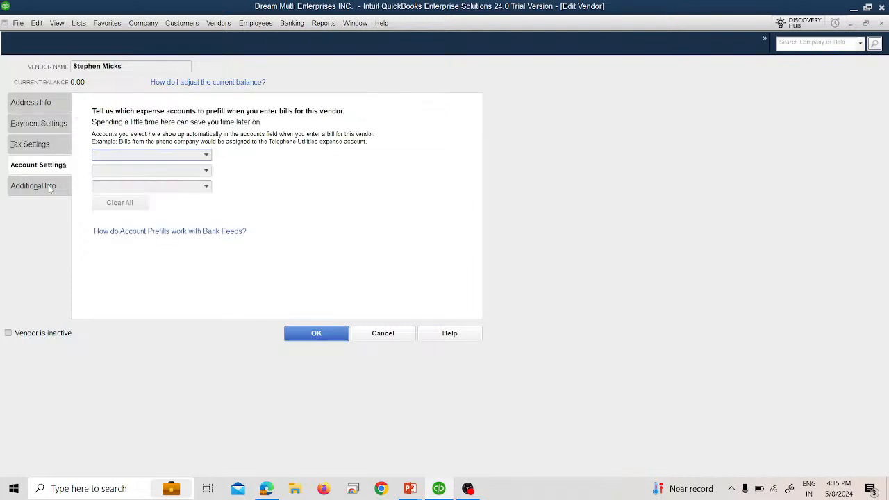
pyautogui.click(33, 185)
pyautogui.click(316, 332)
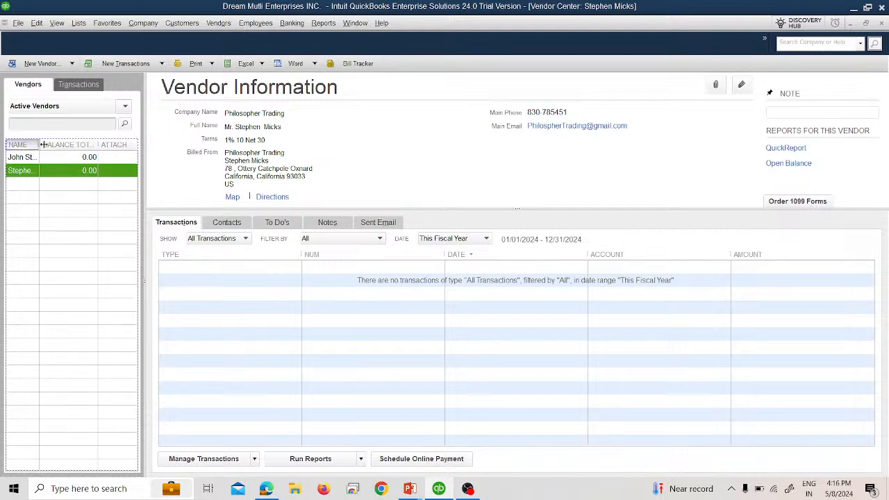
pyautogui.moveTo(43, 145); pyautogui.dragTo(66, 144)
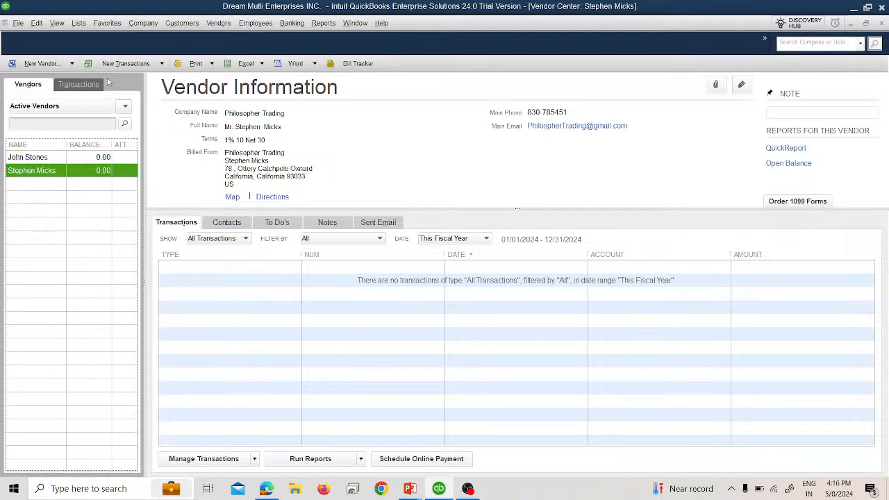
pyautogui.click(223, 222)
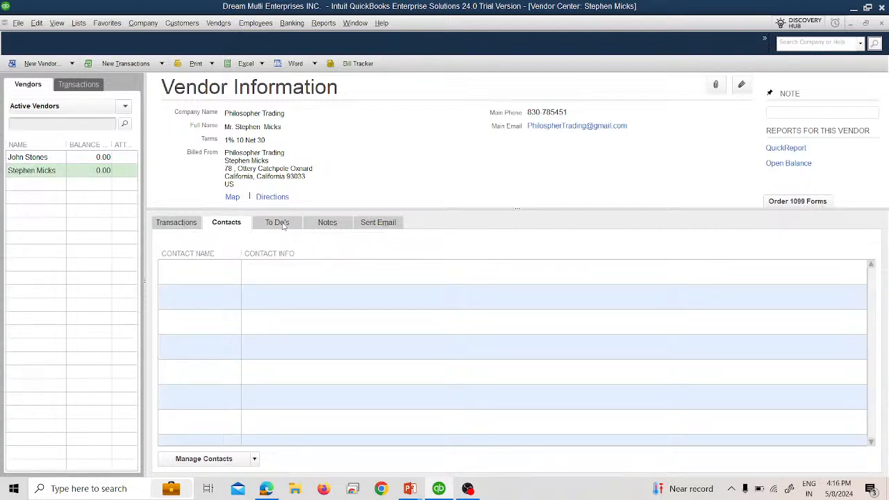
pyautogui.click(278, 223)
pyautogui.click(314, 223)
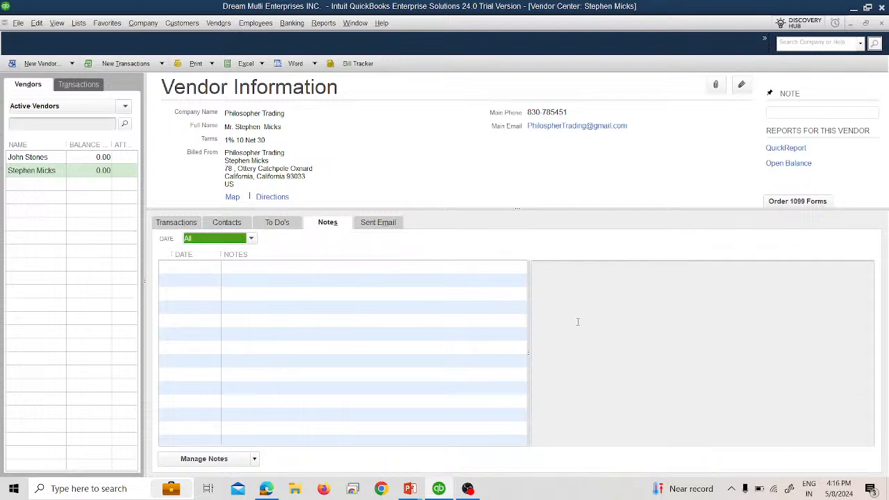
pyautogui.click(19, 161)
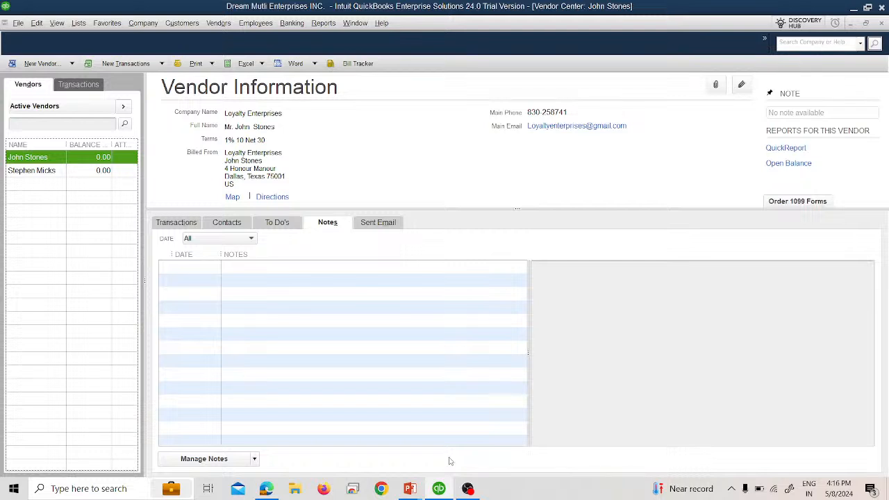
pyautogui.click(579, 316)
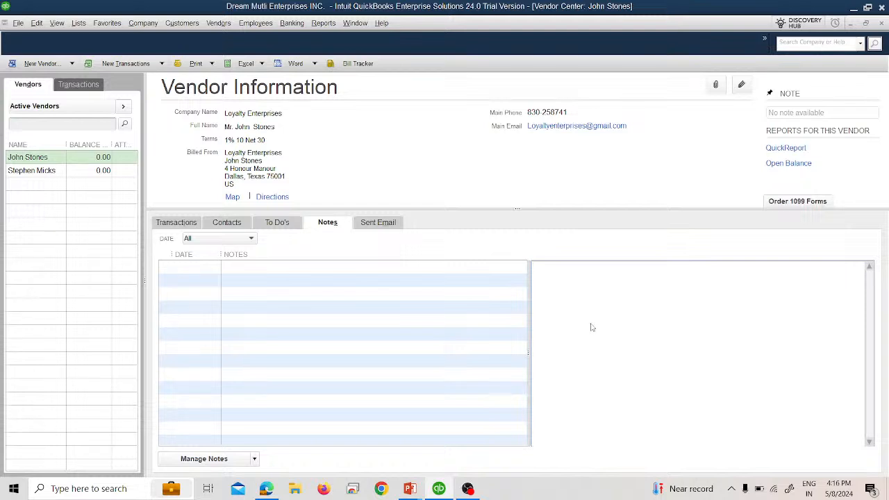
pyautogui.click(236, 459)
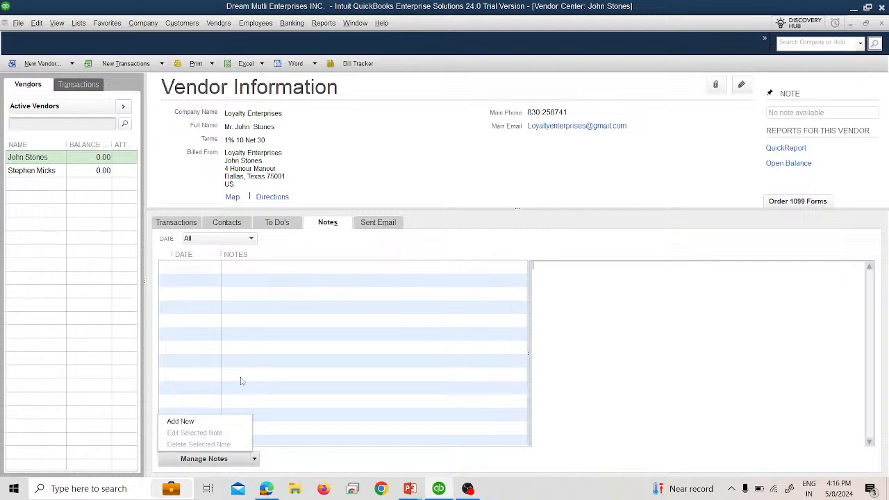
pyautogui.click(209, 421)
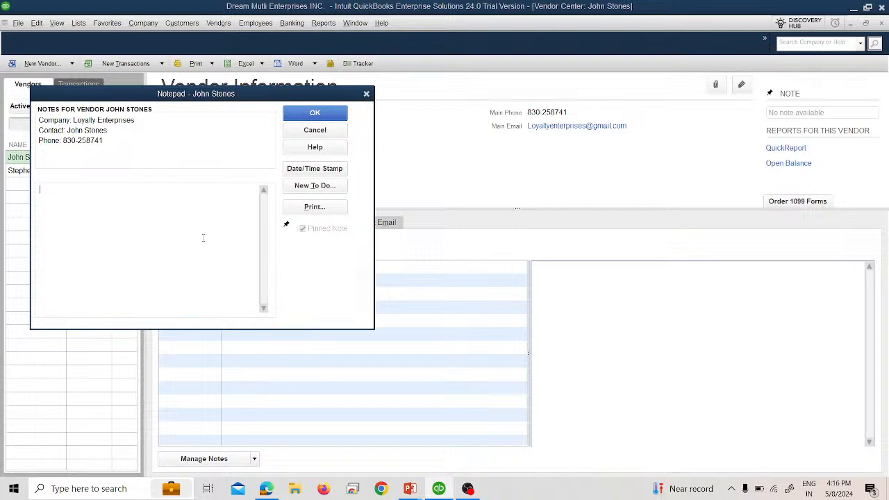
pyautogui.write('HEDOnt')
pyautogui.press('BackSpace')
pyautogui.press('BackSpace')
pyautogui.press('BackSpace')
pyautogui.write('ont Dist')
pyautogui.write('urb')
pyautogui.write('Between')
pyautogui.write(' 12')
pyautogui.press('BackSpace')
pyautogui.press('BackSpace')
pyautogui.press('BackSpace')
pyautogui.write('2-4')
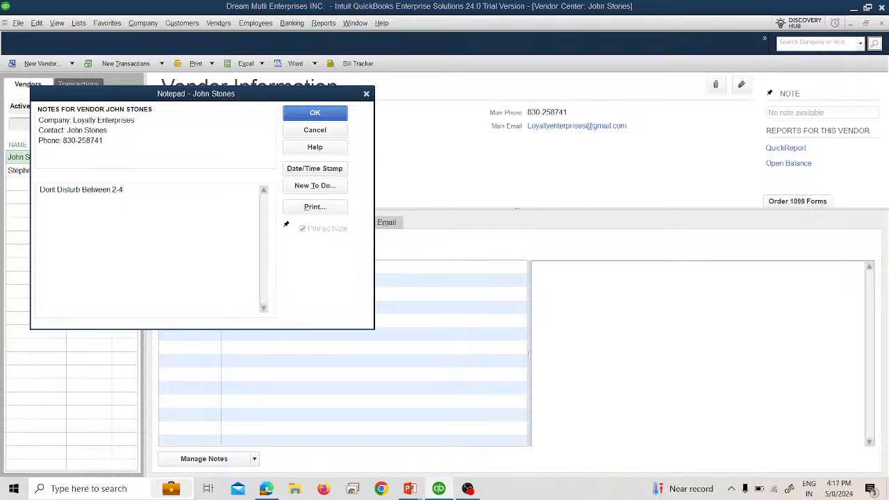
pyautogui.write(' Pm')
pyautogui.press('BackSpace')
pyautogui.press('BackSpace')
pyautogui.press('BackSpace')
pyautogui.press('BackSpace')
pyautogui.press('BackSpace')
pyautogui.write('Pm- 4 PM')
pyautogui.press('BackSpace')
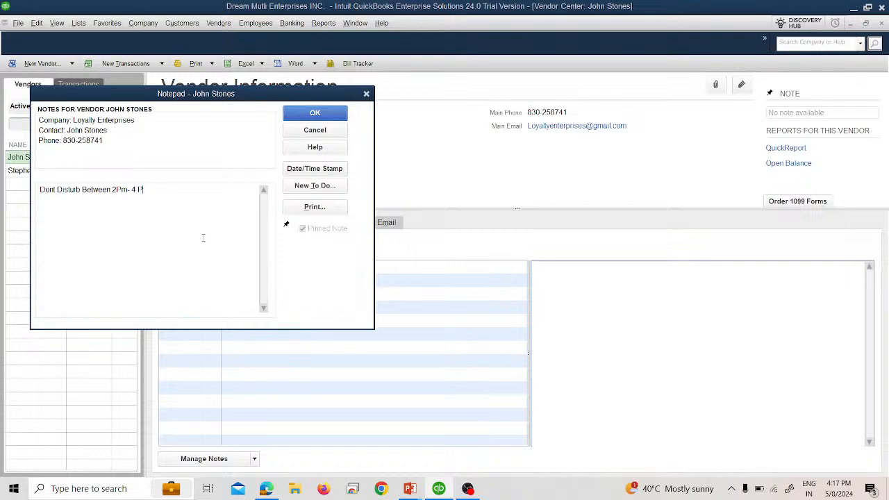
pyautogui.write('m')
pyautogui.click(314, 169)
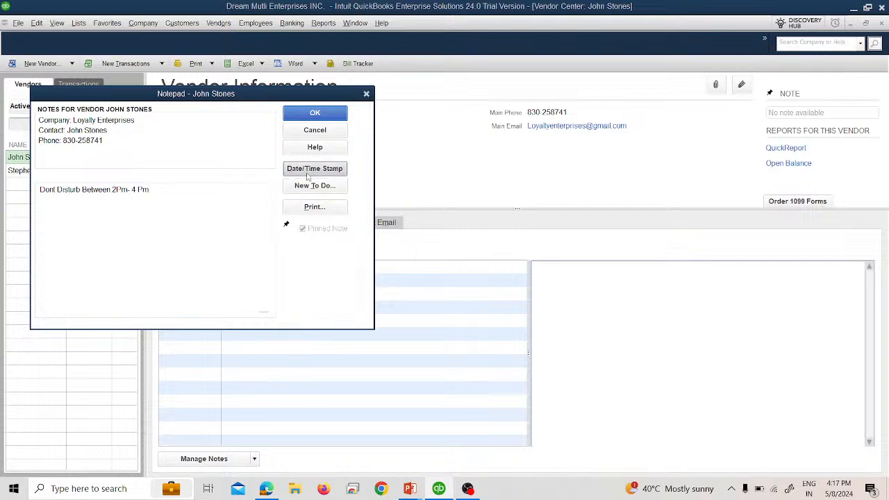
pyautogui.click(316, 113)
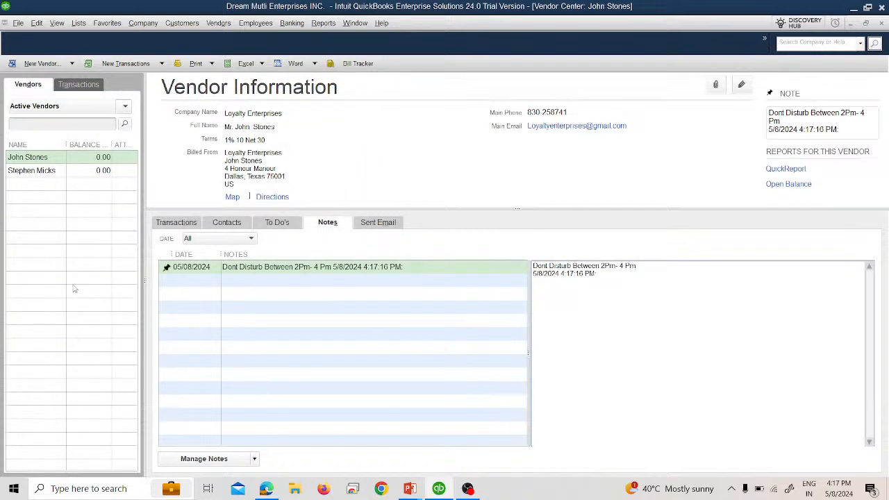
# Review both vendors and the New Transactions, Print, Excel and Word menus, then open Bill Tracker.
pyautogui.click(45, 172)
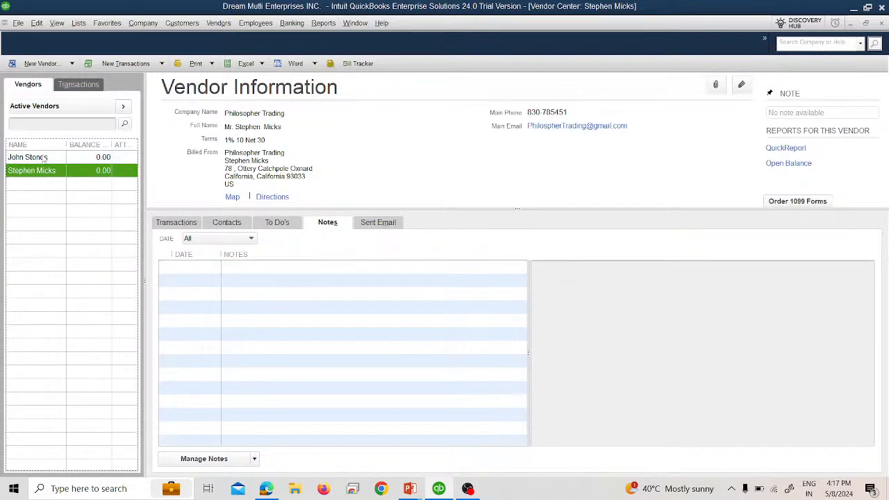
pyautogui.click(46, 158)
pyautogui.click(161, 65)
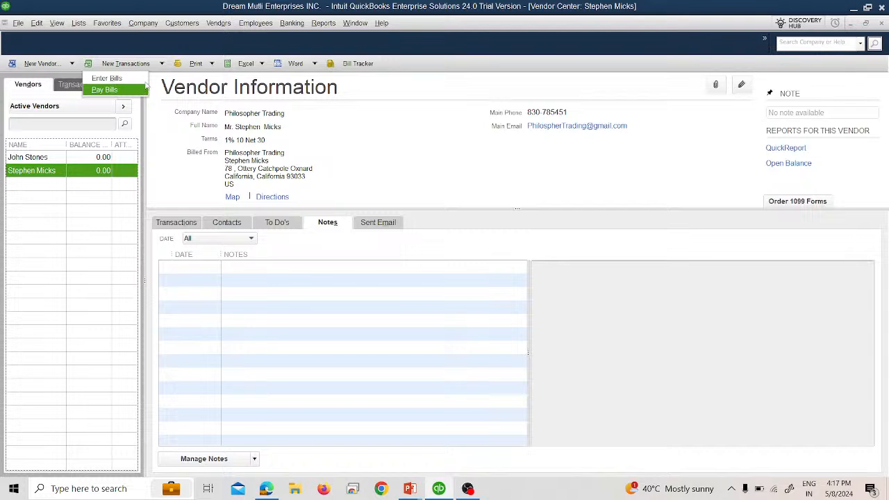
pyautogui.click(213, 65)
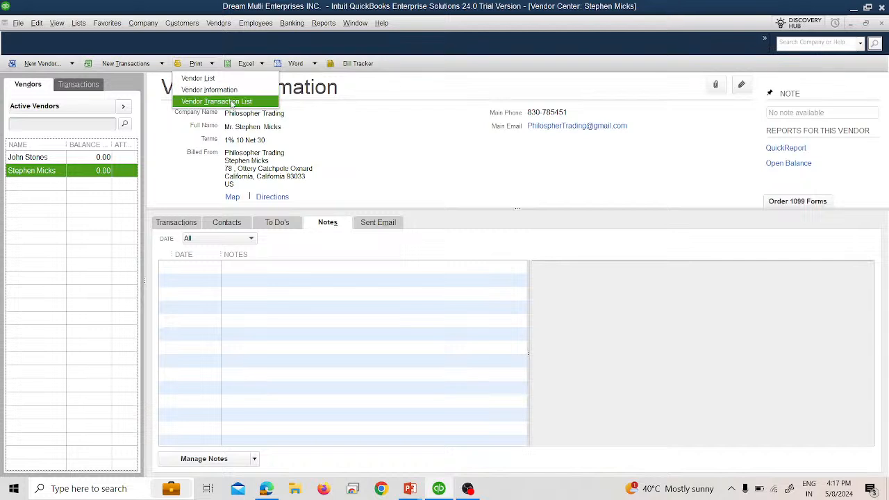
pyautogui.click(254, 63)
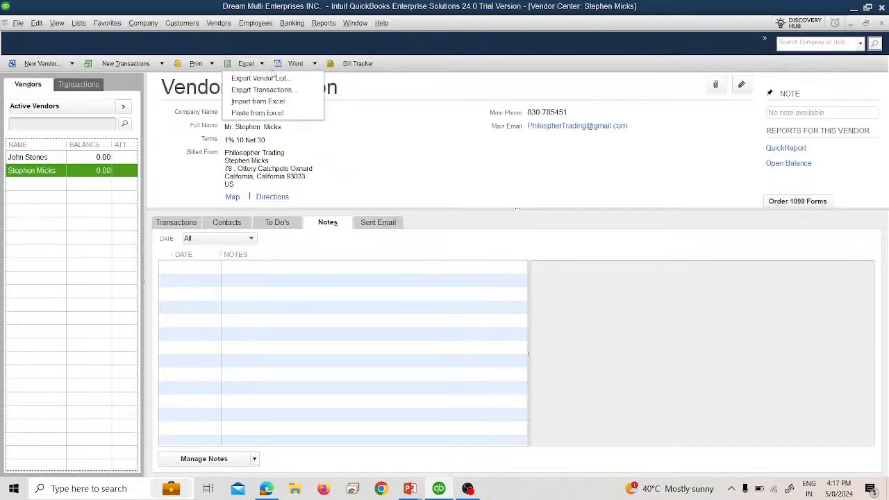
pyautogui.click(308, 66)
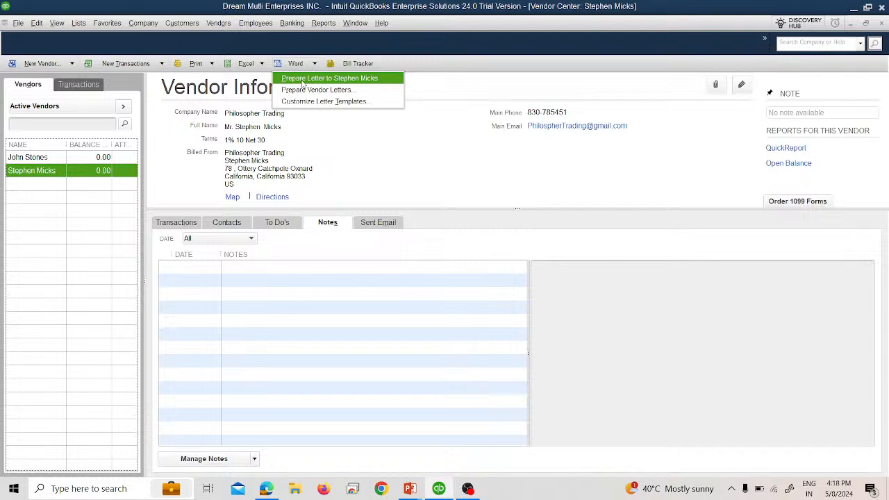
pyautogui.click(361, 63)
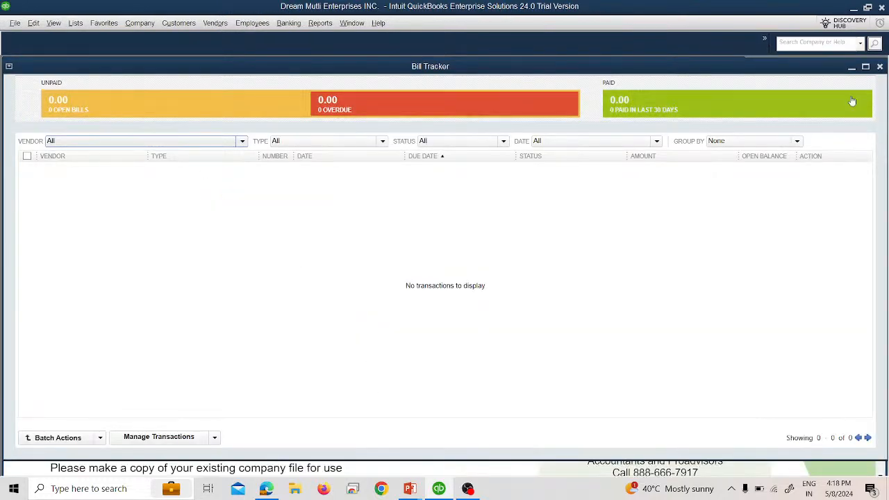
# Close Bill Tracker, review both vendors, and open Add Multiple Vendors.
pyautogui.click(879, 67)
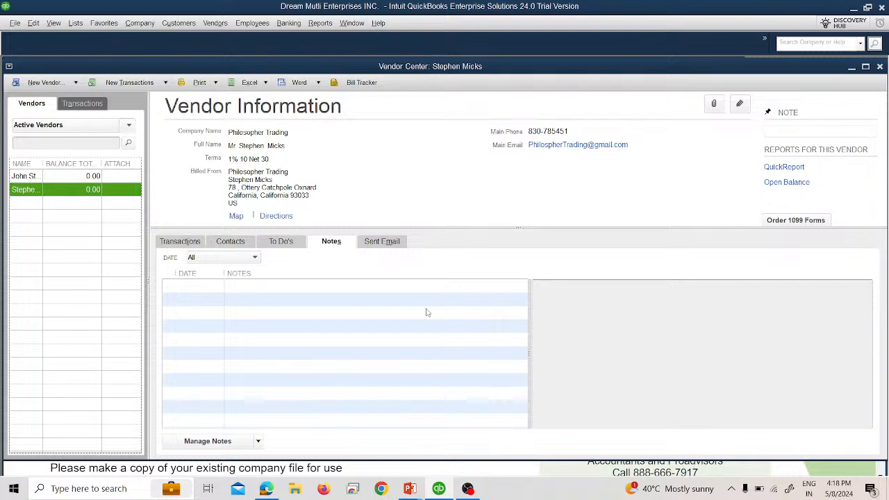
pyautogui.click(31, 179)
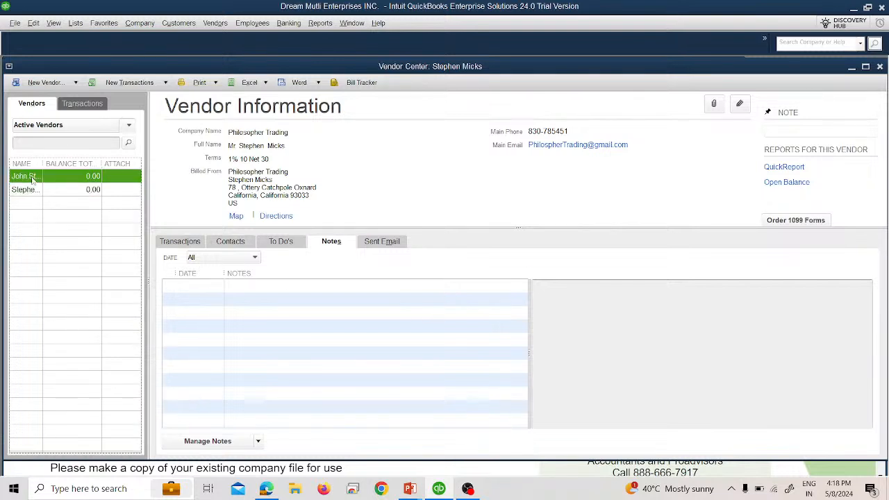
pyautogui.click(26, 190)
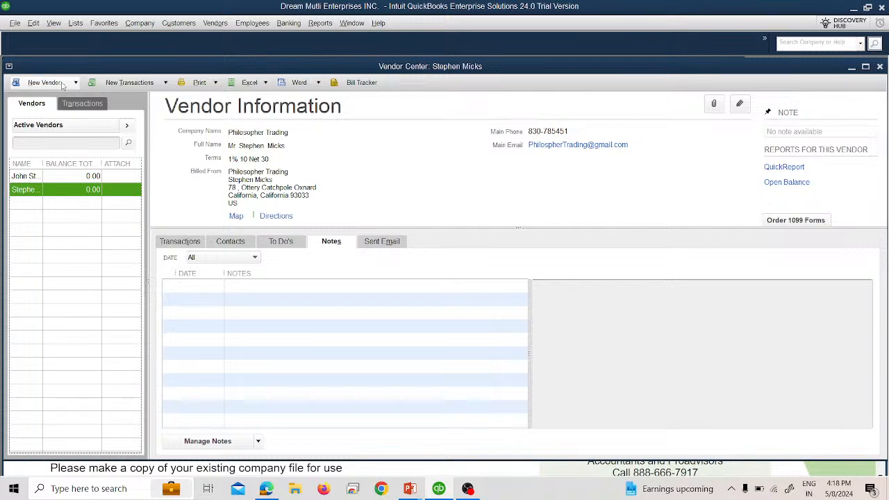
pyautogui.click(62, 85)
pyautogui.click(73, 109)
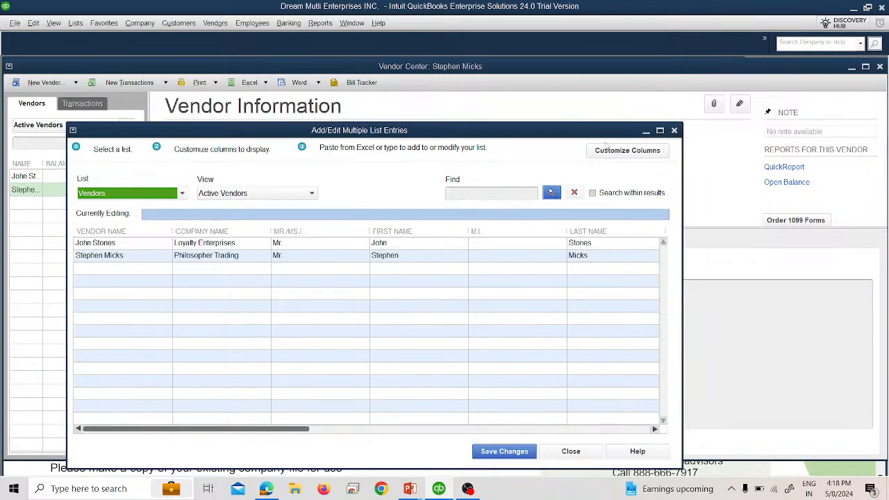
# Maximize the Add/Edit Multiple List Entries grid and scroll across its vendor columns.
pyautogui.click(660, 131)
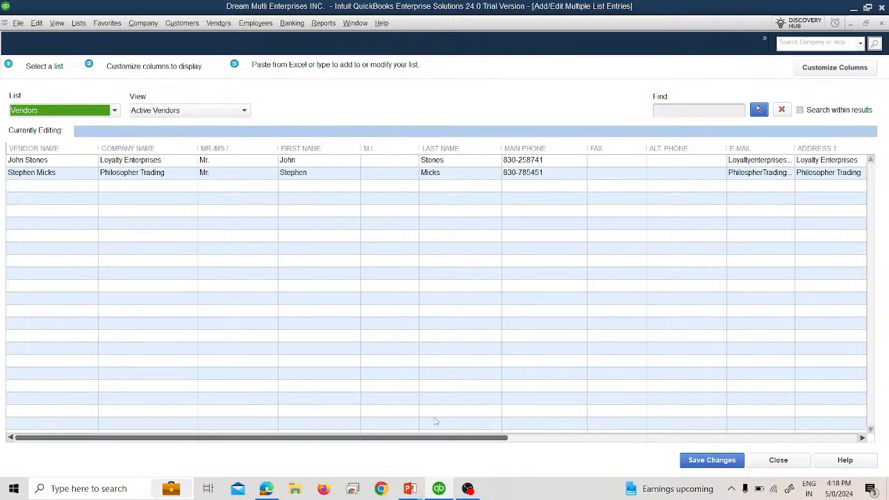
pyautogui.click(535, 438)
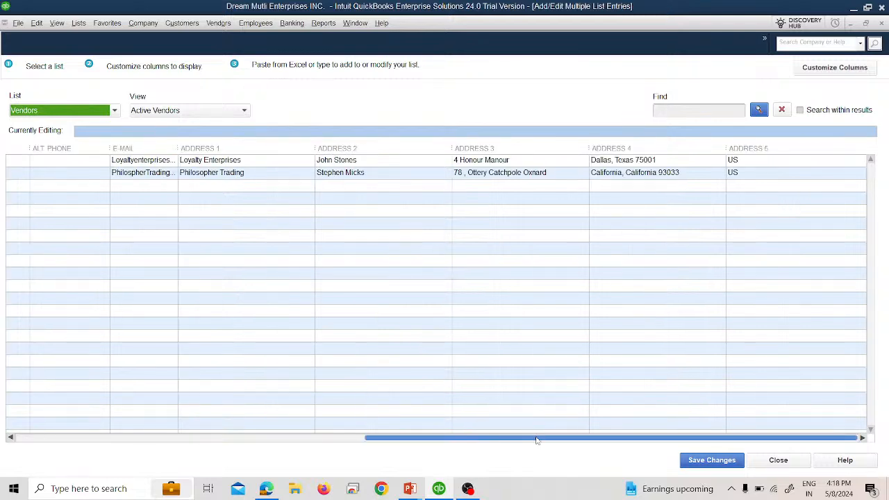
pyautogui.moveTo(559, 440); pyautogui.dragTo(113, 441)
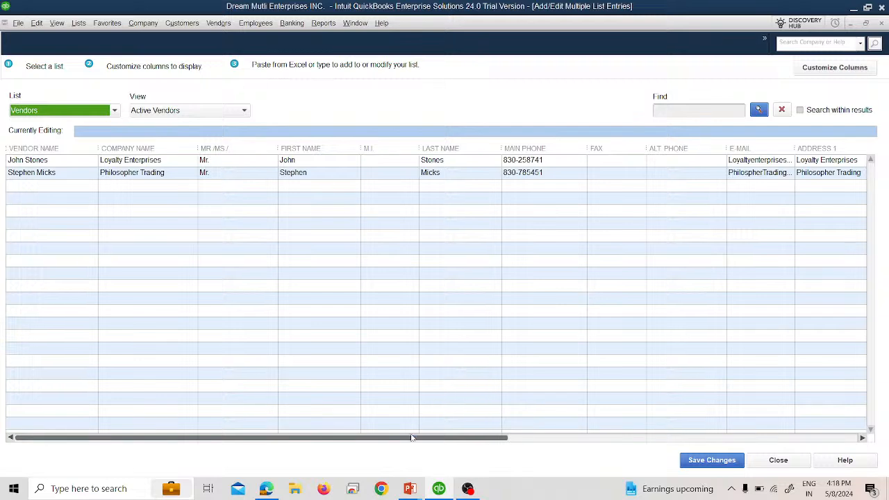
pyautogui.moveTo(413, 438); pyautogui.dragTo(810, 441)
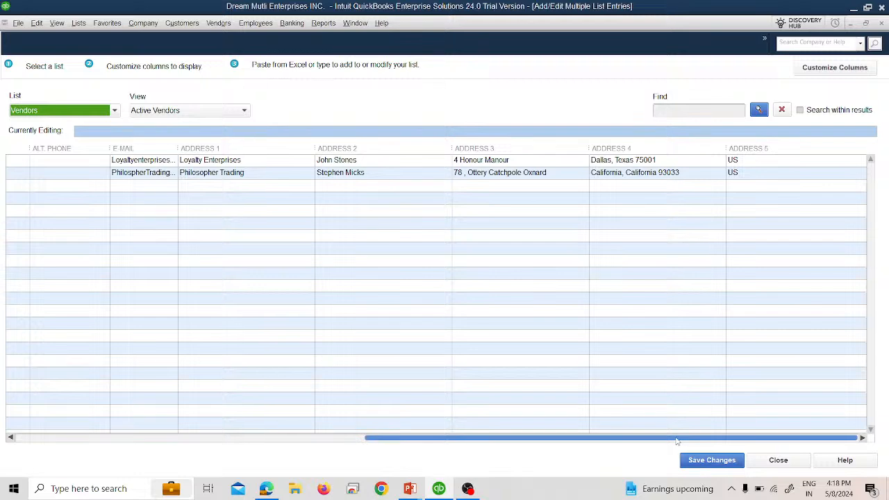
pyautogui.moveTo(677, 441); pyautogui.dragTo(291, 456)
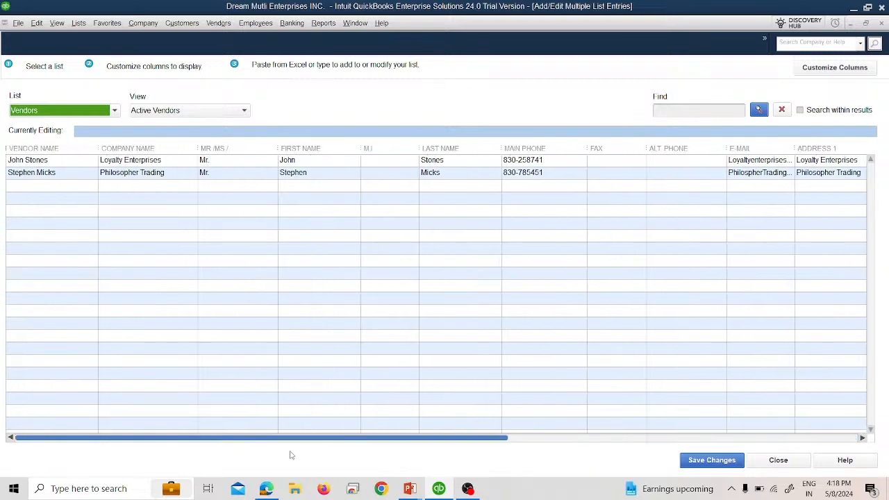
pyautogui.moveTo(368, 458); pyautogui.dragTo(779, 485)
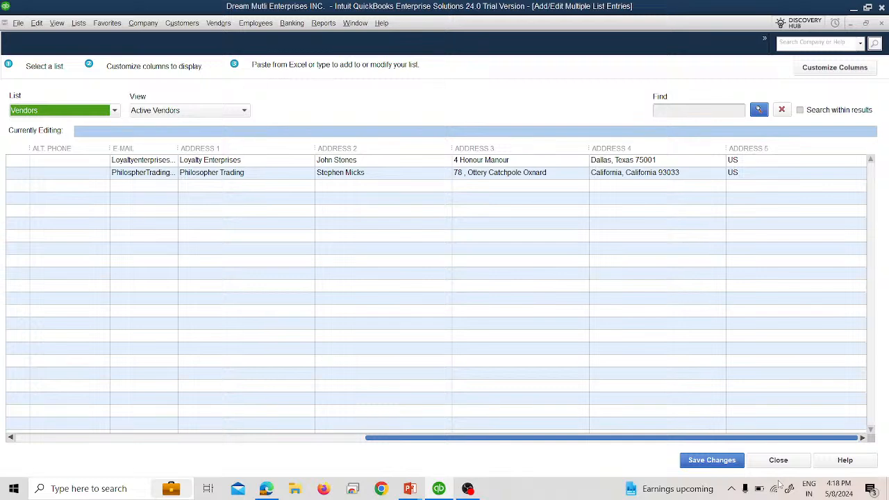
pyautogui.moveTo(779, 484); pyautogui.dragTo(225, 493)
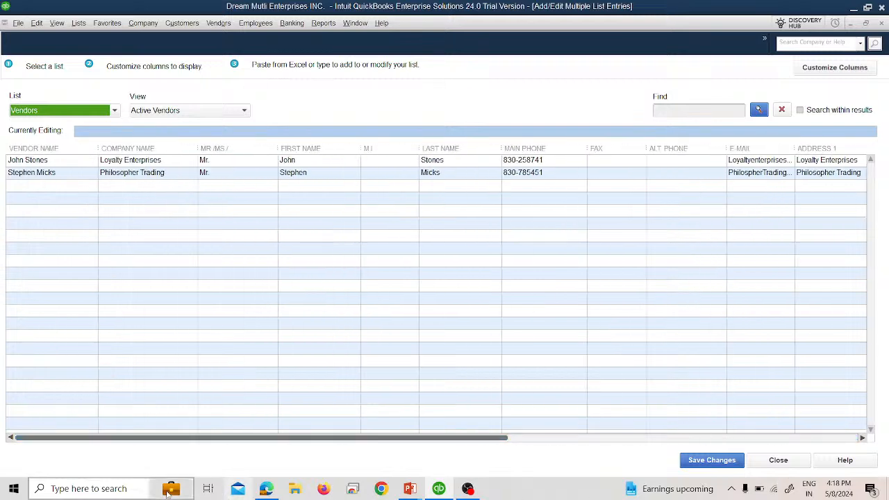
# Add Terms and Credit Limit to the grid's chosen columns and review the column order.
pyautogui.click(834, 67)
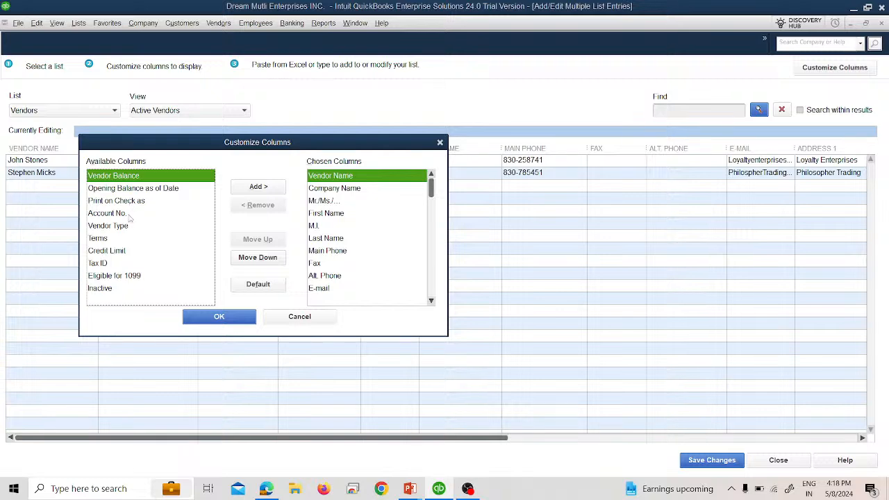
pyautogui.click(107, 240)
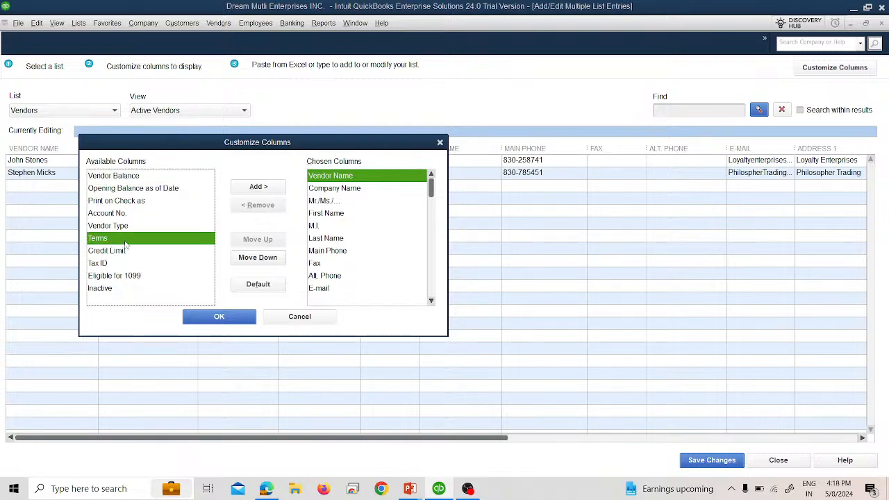
pyautogui.click(258, 186)
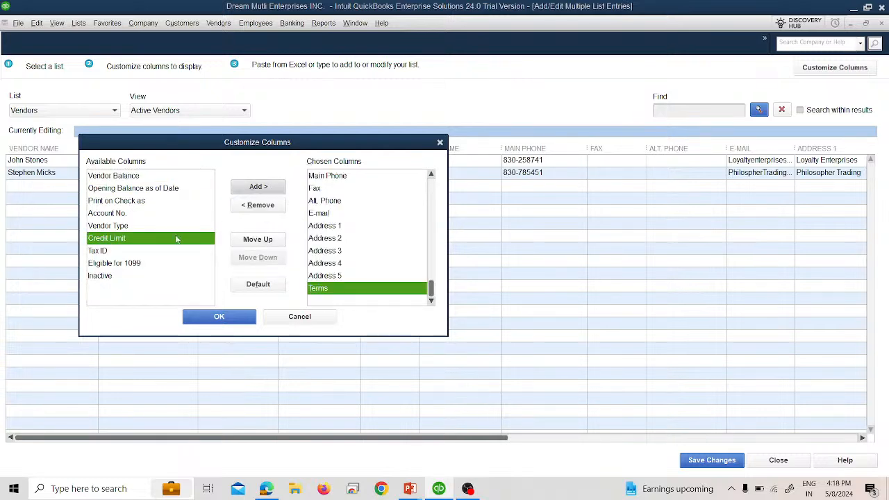
pyautogui.click(263, 189)
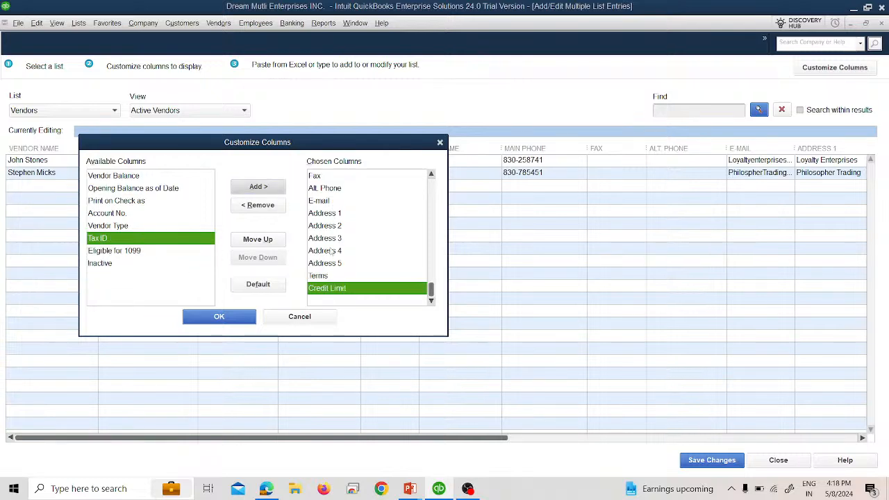
pyautogui.click(326, 229)
pyautogui.click(321, 204)
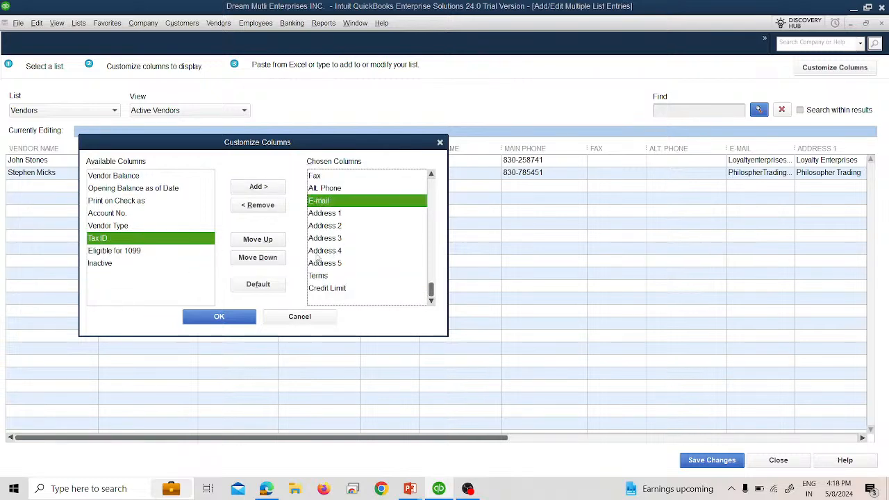
pyautogui.click(316, 253)
pyautogui.click(323, 215)
pyautogui.click(324, 237)
pyautogui.click(326, 265)
pyautogui.click(327, 287)
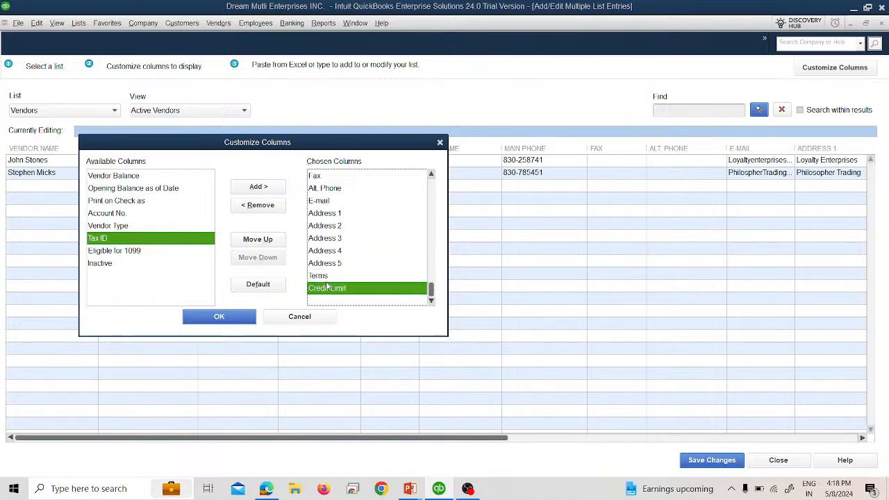
pyautogui.click(324, 276)
pyautogui.click(325, 265)
pyautogui.click(328, 250)
pyautogui.click(329, 238)
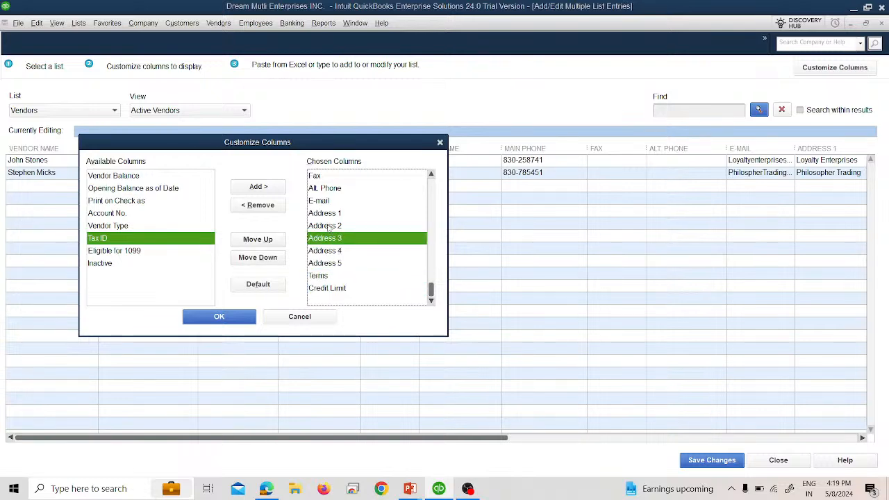
pyautogui.click(328, 226)
pyautogui.click(327, 215)
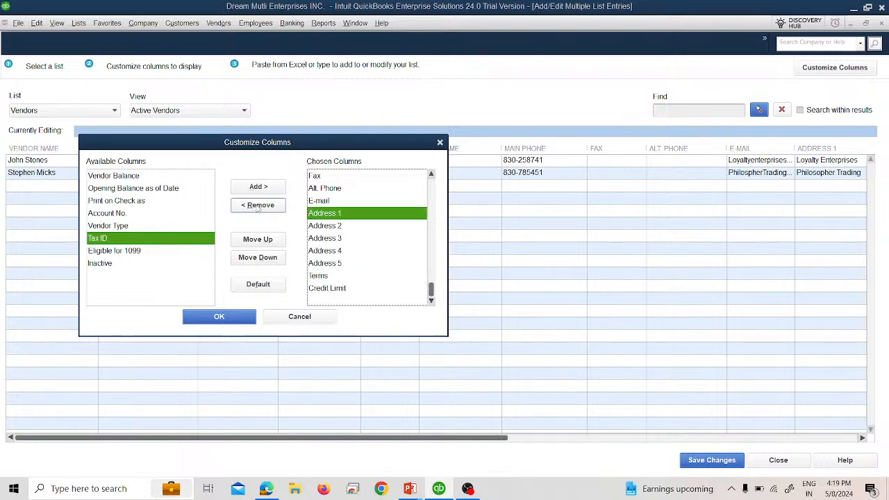
# Check the name columns at the top of the chosen list and apply the new column set.
pyautogui.scroll(3, 367, 243)
pyautogui.click(342, 188)
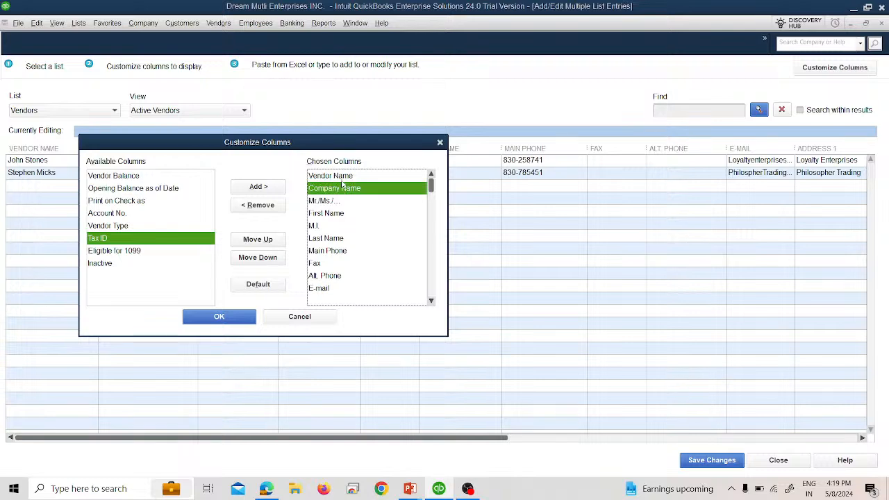
pyautogui.click(343, 176)
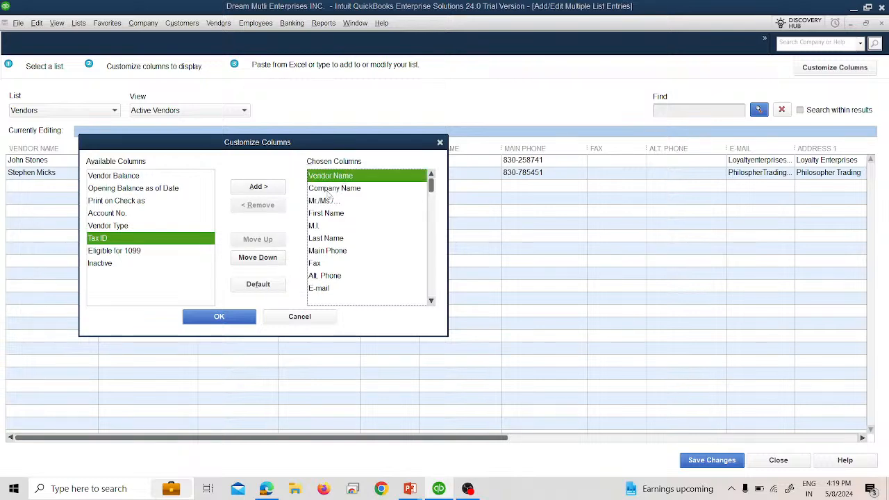
pyautogui.click(326, 191)
pyautogui.click(329, 202)
pyautogui.click(331, 214)
pyautogui.click(331, 227)
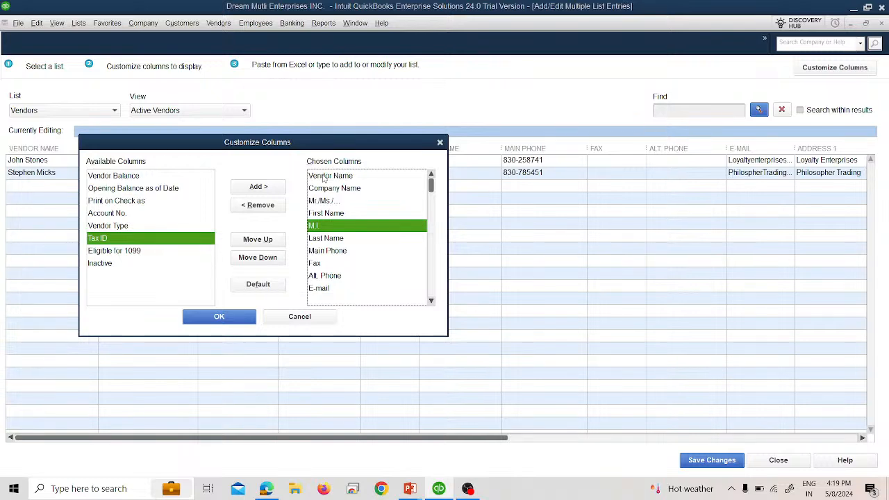
pyautogui.click(250, 317)
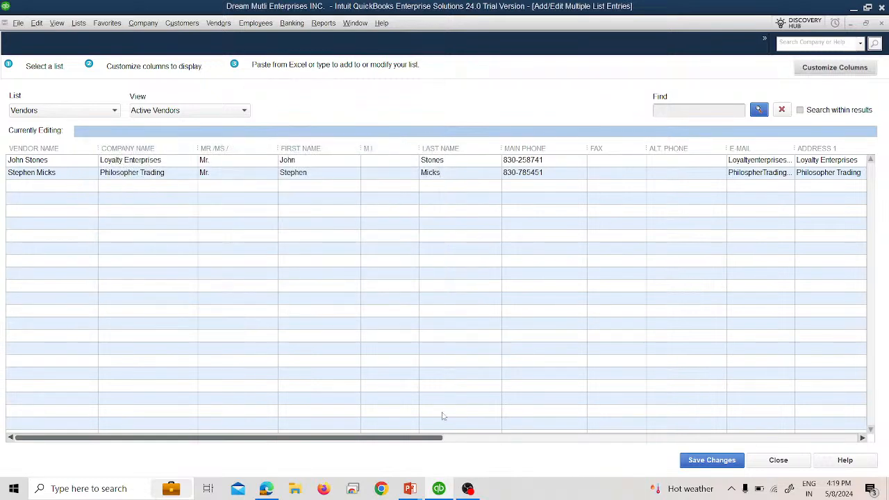
# Widen the E-mail column, scroll the grid, and switch to the vendor table slide.
pyautogui.moveTo(436, 438); pyautogui.dragTo(888, 426)
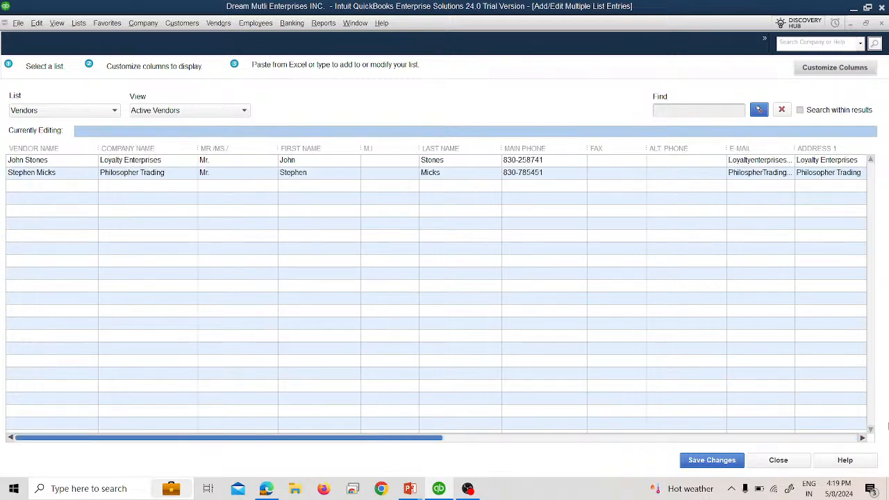
pyautogui.moveTo(795, 150); pyautogui.dragTo(804, 150)
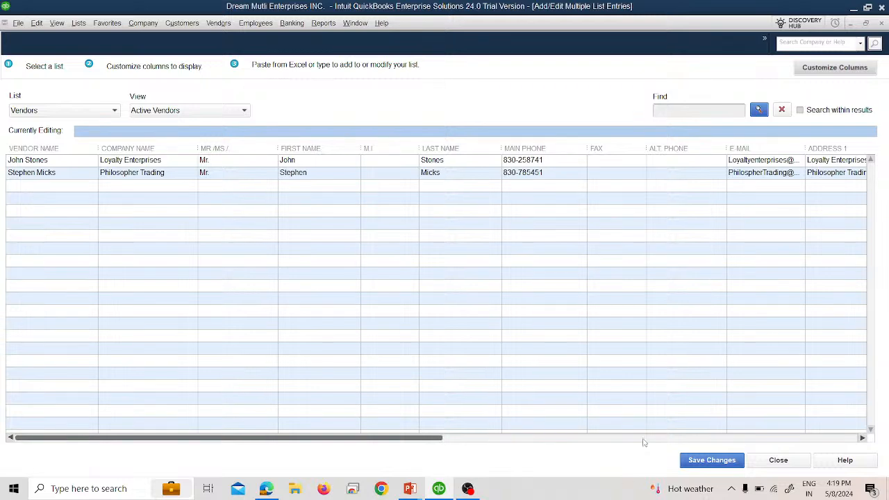
pyautogui.moveTo(431, 438); pyautogui.dragTo(859, 416)
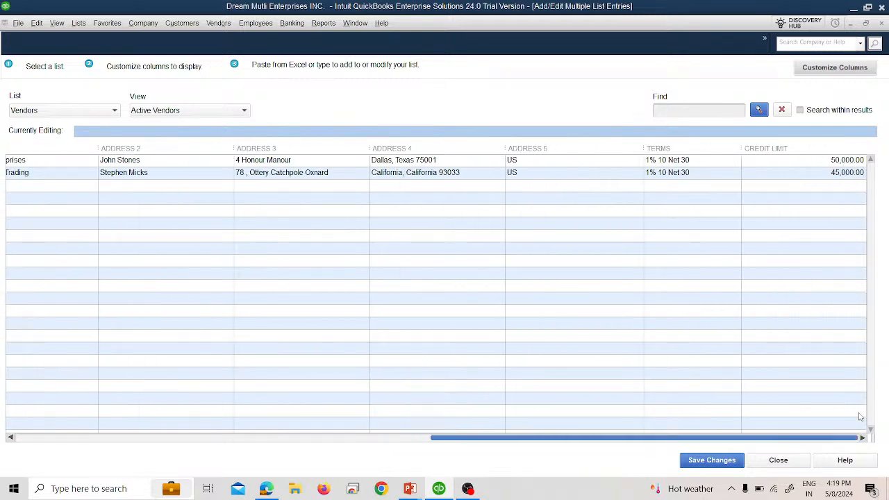
pyautogui.moveTo(571, 444); pyautogui.dragTo(65, 460)
pyautogui.click(49, 188)
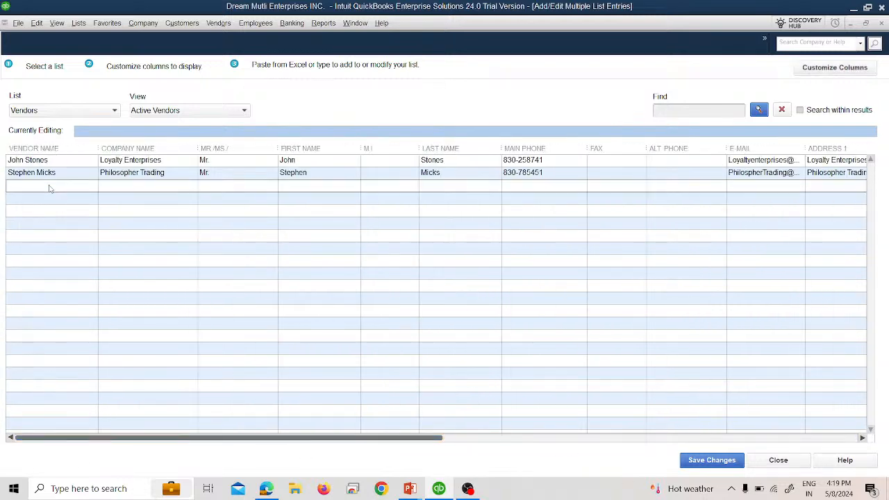
pyautogui.hotkey('alt', 'Tab')
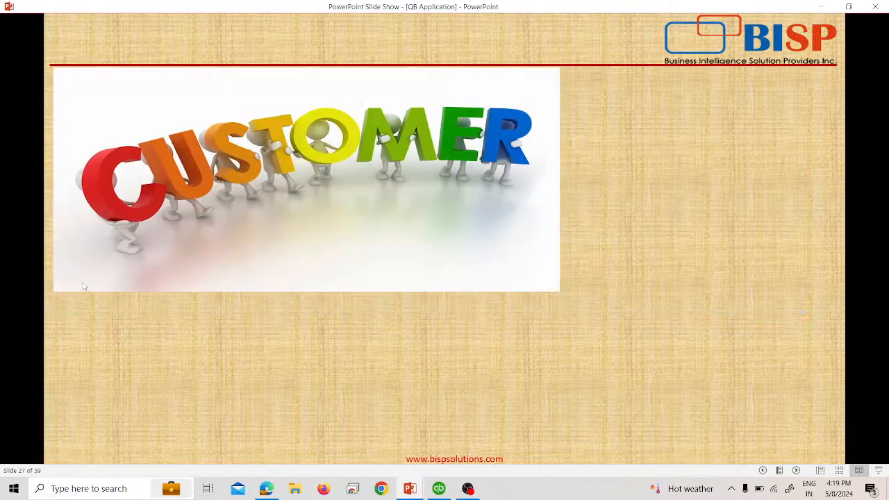
# Return the slide show to the vendor table slide 27, then switch back to the QuickBooks entry grid.
pyautogui.click(82, 287)
pyautogui.click(763, 470)
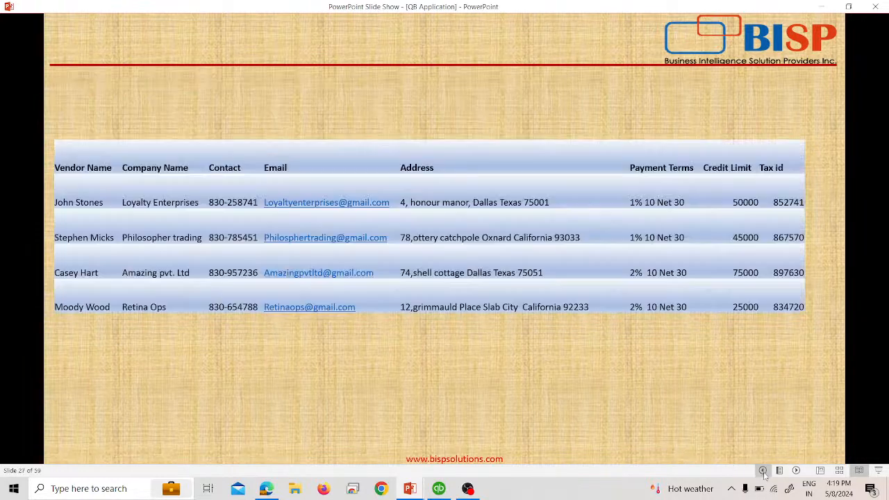
pyautogui.click(110, 275)
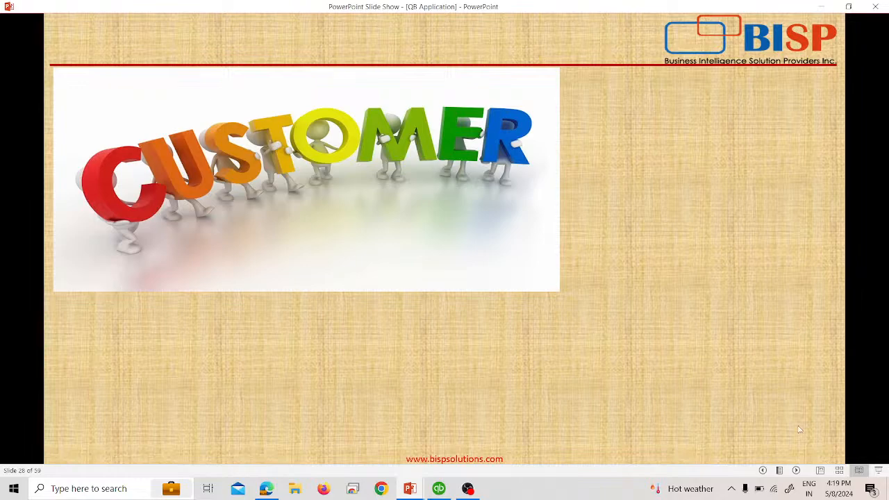
pyautogui.click(762, 470)
pyautogui.hotkey('alt', 'Tab')
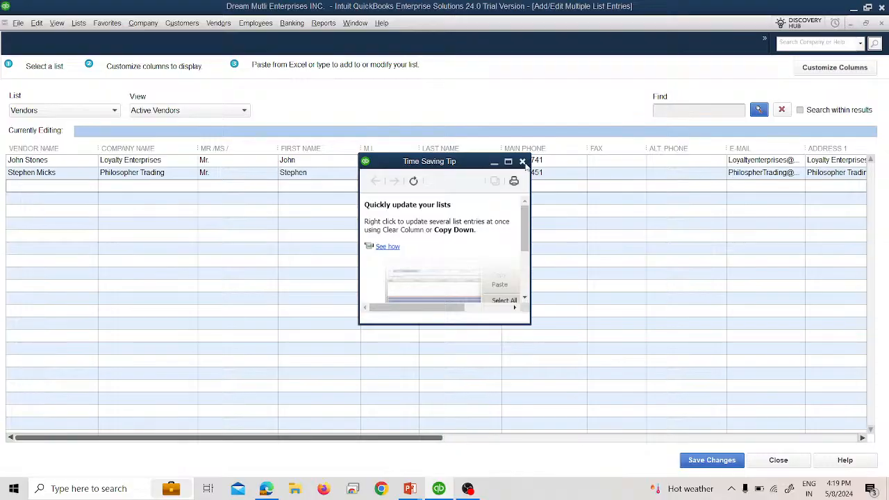
# Enter the two new vendors' names in the next empty grid rows, correcting typos.
pyautogui.hotkey('alt', 'Tab')
pyautogui.hotkey('alt', 'Tab')
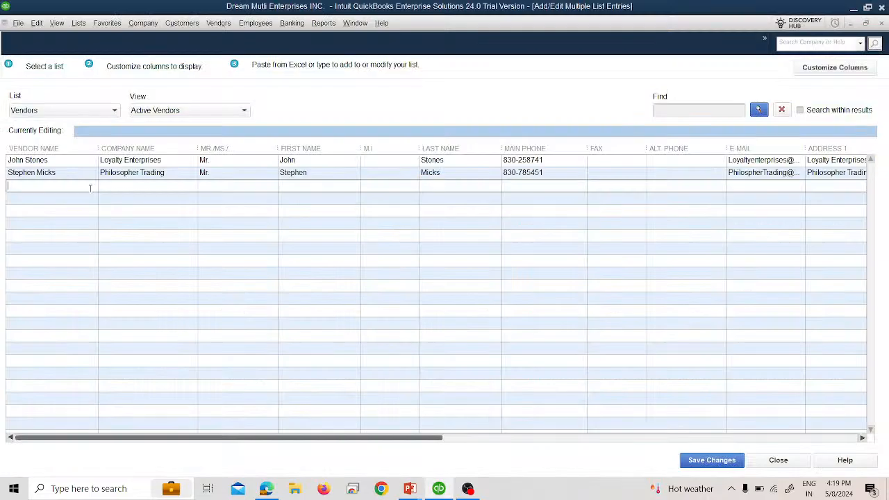
pyautogui.click(88, 196)
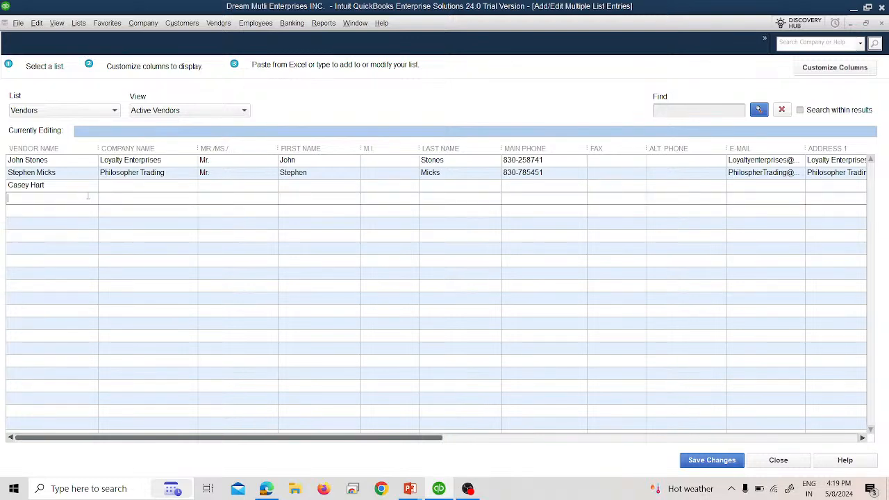
pyautogui.write('Moddy')
pyautogui.press('BackSpace')
pyautogui.press('BackSpace')
pyautogui.press('BackSpace')
pyautogui.press('BackSpace')
# Enter company names Amazing Pvt. Ltd and Retina Ops for the two vendors.
pyautogui.click(102, 185)
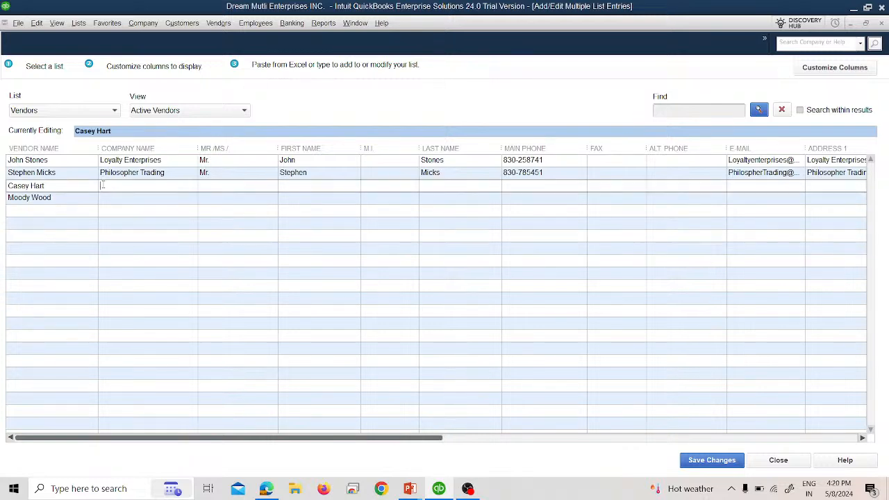
pyautogui.hotkey('alt', 'Tab')
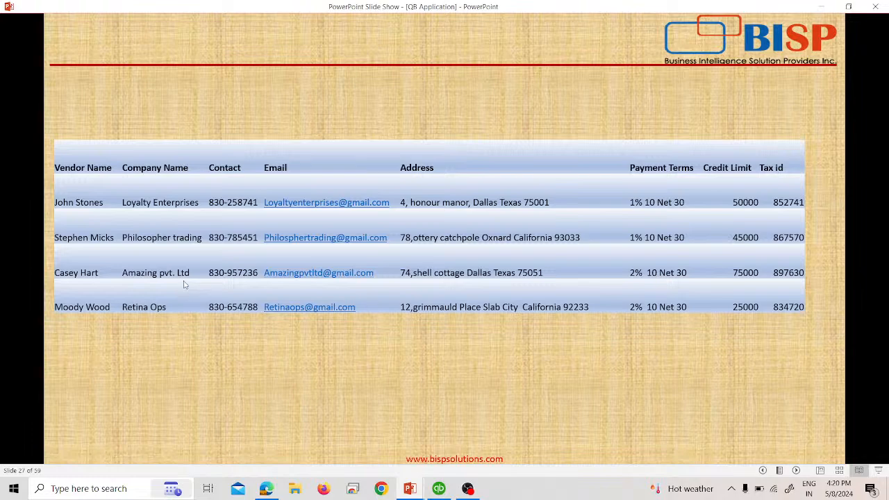
pyautogui.hotkey('alt', 'Tab')
pyautogui.write('A')
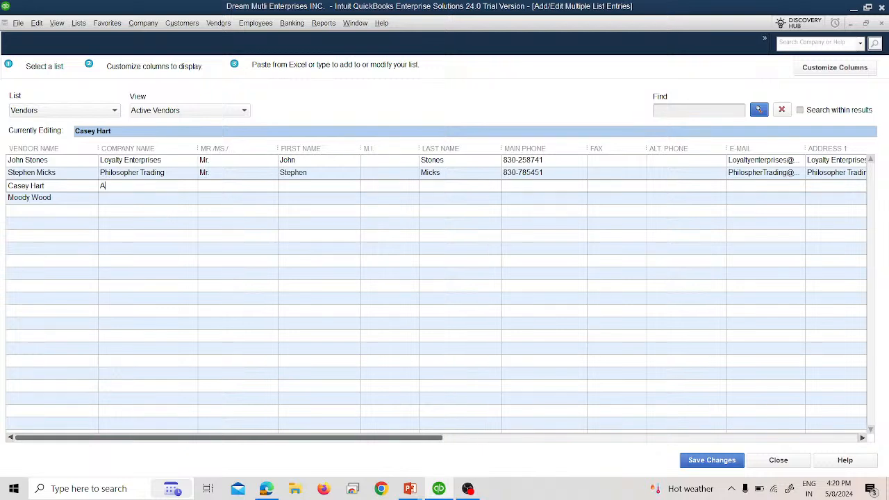
pyautogui.write('mazing Pvt. Ltd')
pyautogui.click(167, 201)
pyautogui.write('Reti')
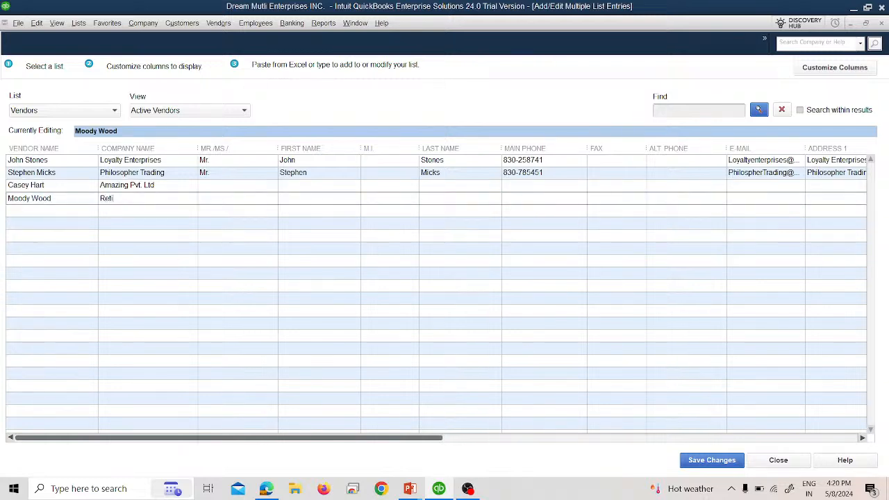
pyautogui.write('na Ops')
# Fill the Mr. title plus first and last names for both new vendors.
pyautogui.click(240, 188)
pyautogui.write('Mr')
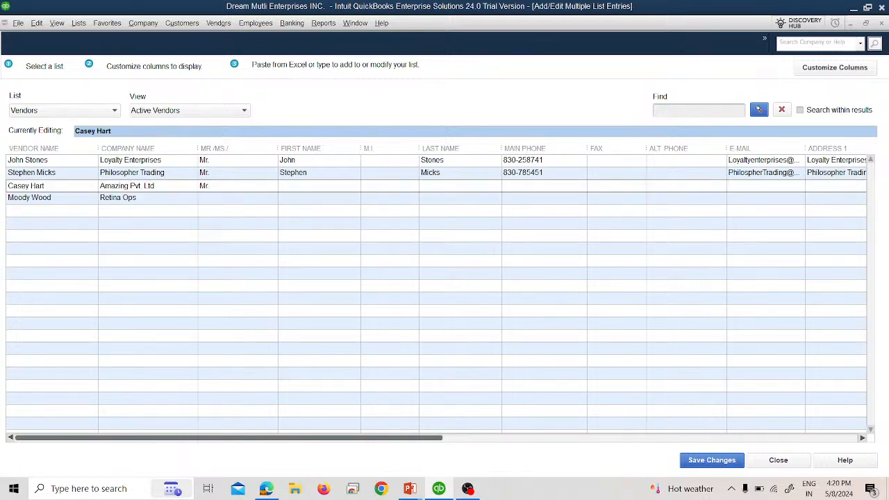
pyautogui.click(234, 199)
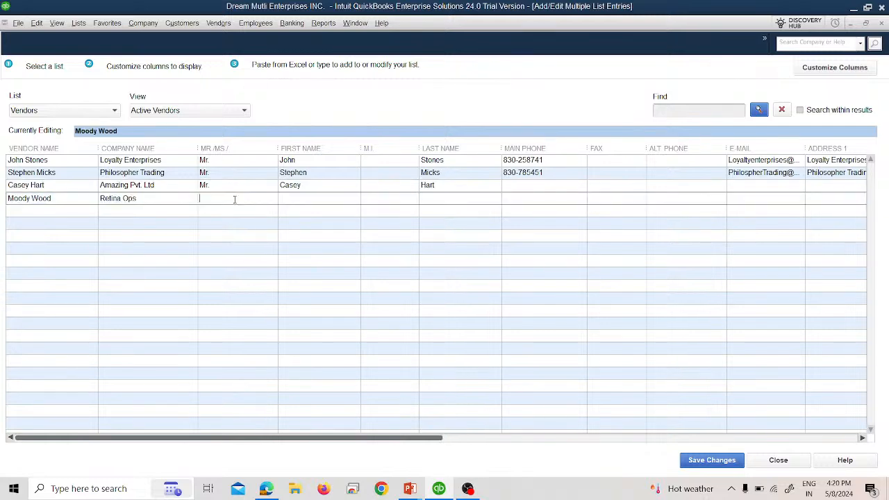
pyautogui.write('Mr')
# Enter the main phone numbers for Amazing Pvt. Ltd and Retina Ops from the slide.
pyautogui.hotkey('alt', 'Tab')
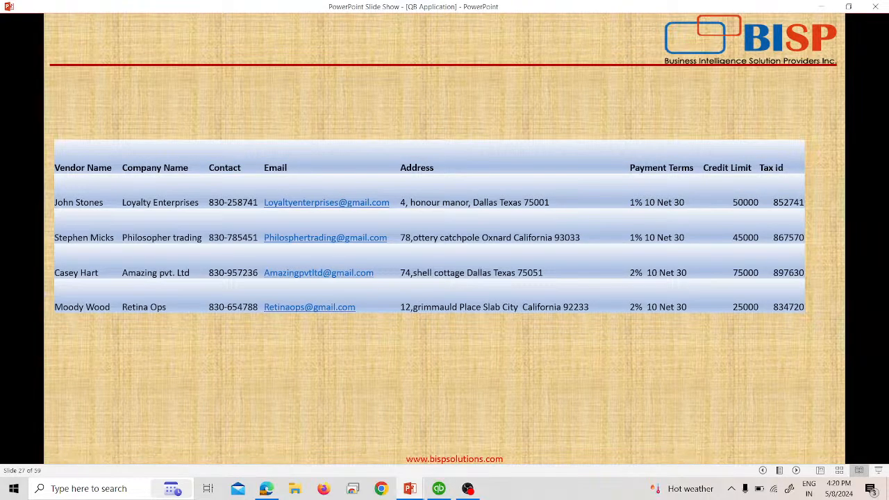
pyautogui.hotkey('alt', 'Tab')
pyautogui.click(520, 185)
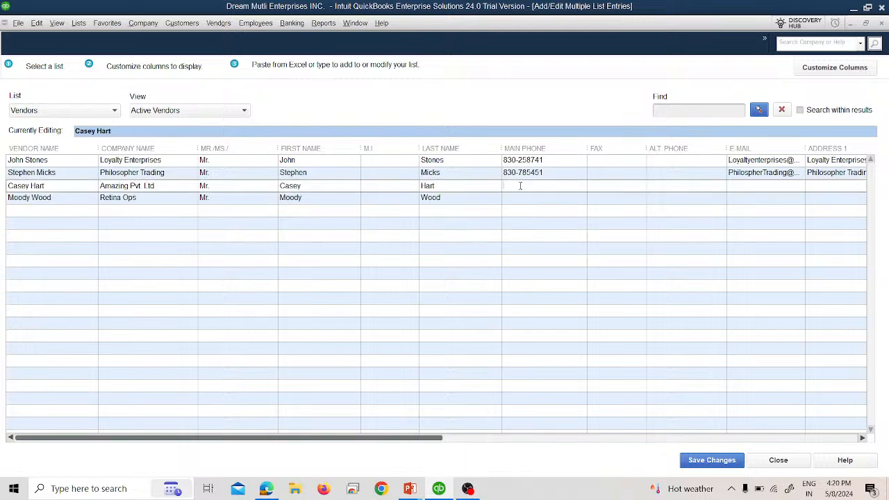
pyautogui.write('830-957236')
pyautogui.click(524, 198)
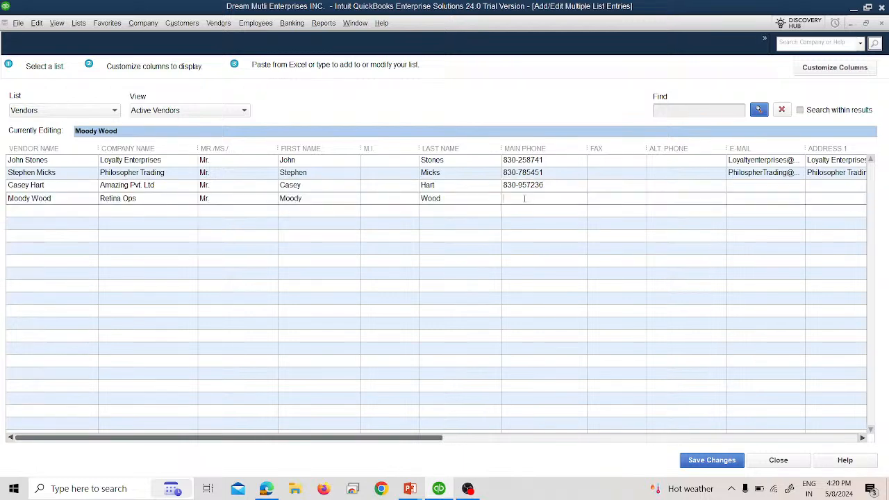
pyautogui.hotkey('alt', 'Tab')
# Enter both vendors' e-mail addresses and put Amazing Pvt. Ltd in its first address line.
pyautogui.hotkey('alt', 'Tab')
pyautogui.write('830-654788')
pyautogui.click(771, 184)
pyautogui.hotkey('alt', 'Tab')
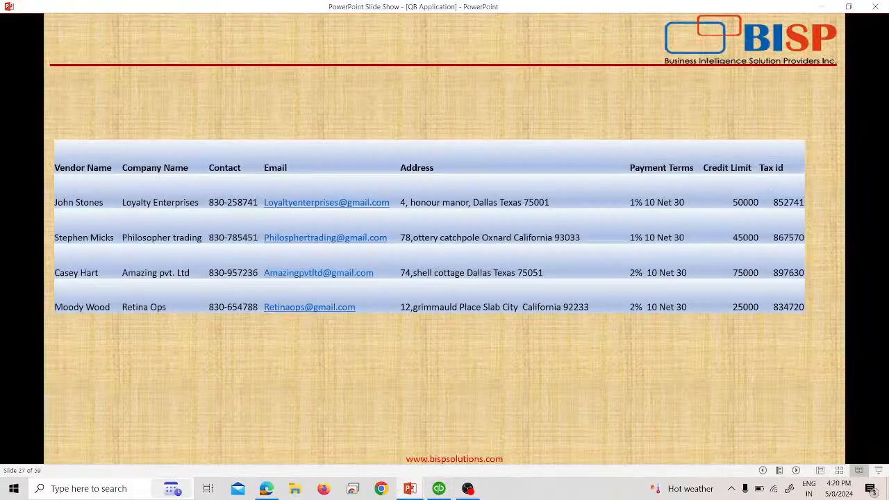
pyautogui.hotkey('alt', 'Tab')
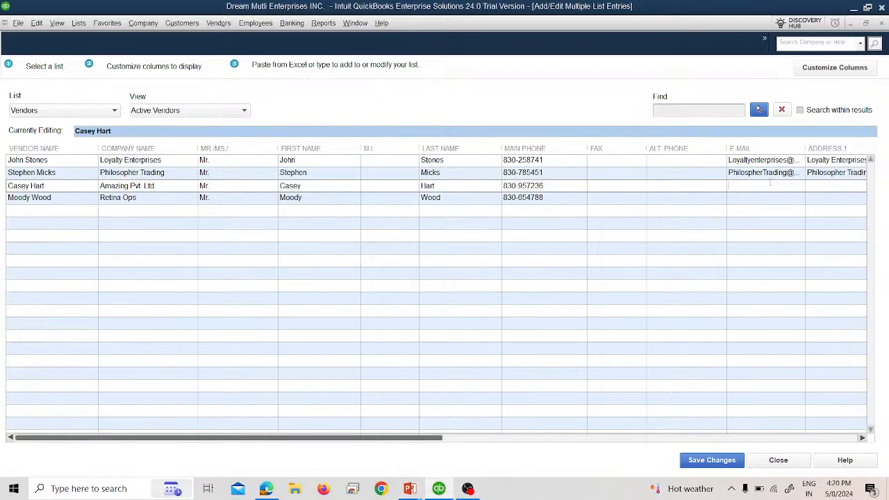
pyautogui.click(756, 198)
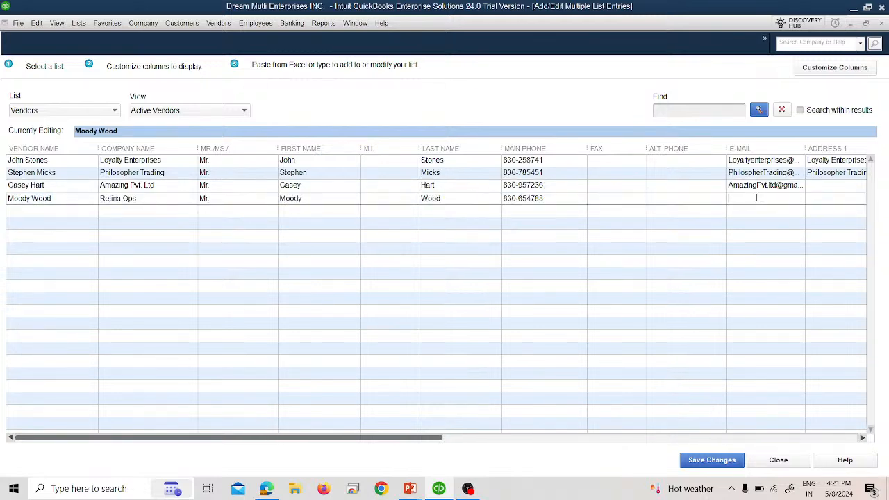
pyautogui.click(829, 187)
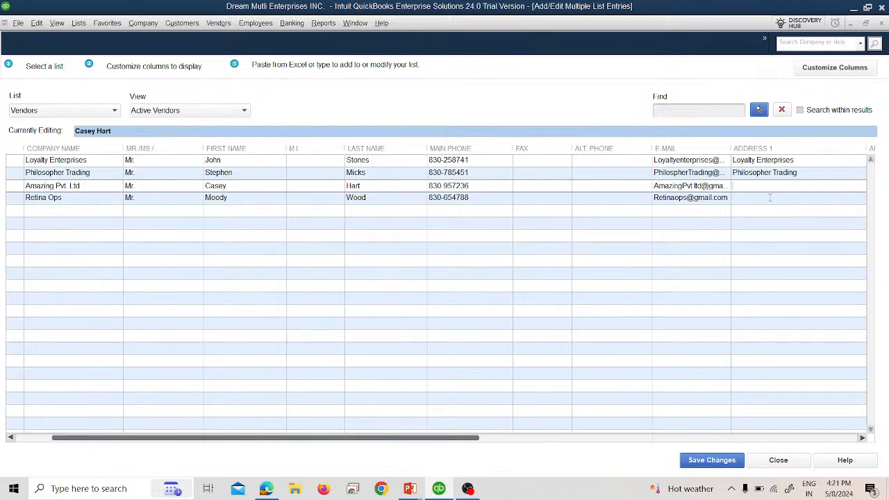
pyautogui.write('Amazing Pvt. Lt')
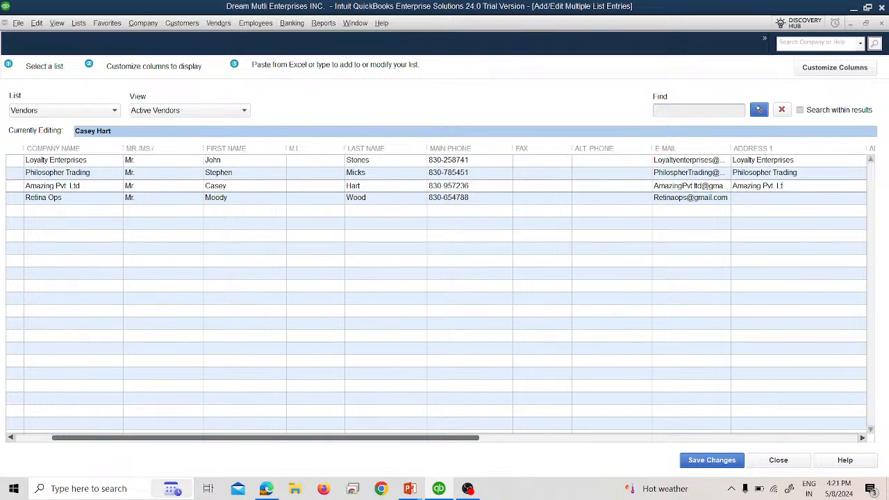
pyautogui.write('d')
# Fill both vendors' first two address lines with the company name and the contact's name.
pyautogui.click(761, 198)
pyautogui.write('Retina Ops')
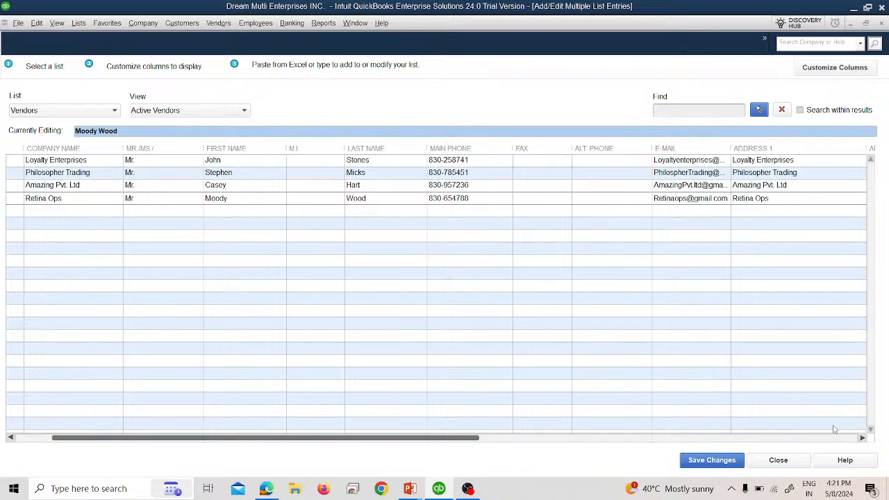
pyautogui.click(863, 437)
pyautogui.click(786, 184)
pyautogui.hotkey('alt', 'Tab')
pyautogui.hotkey('alt', 'Tab')
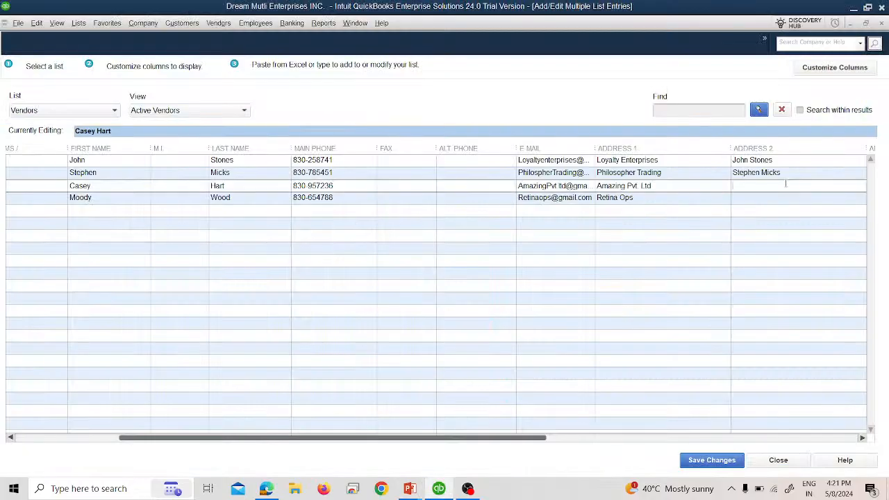
pyautogui.click(763, 197)
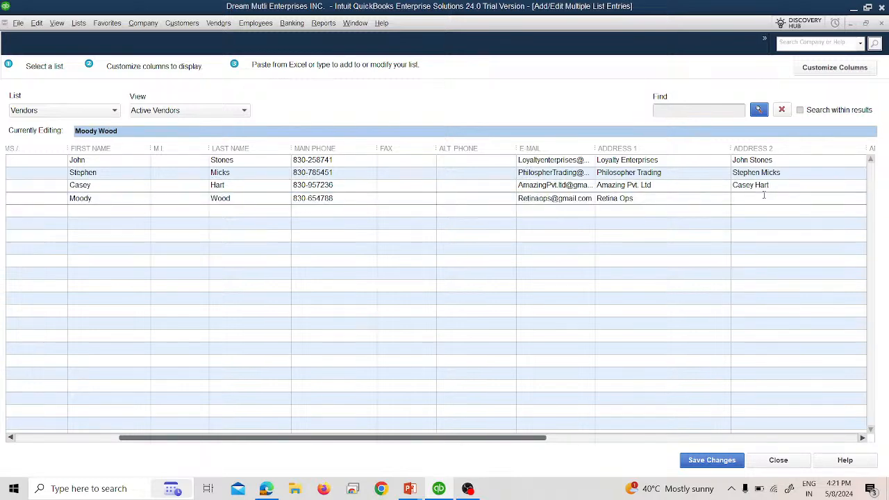
pyautogui.click(861, 437)
pyautogui.click(862, 437)
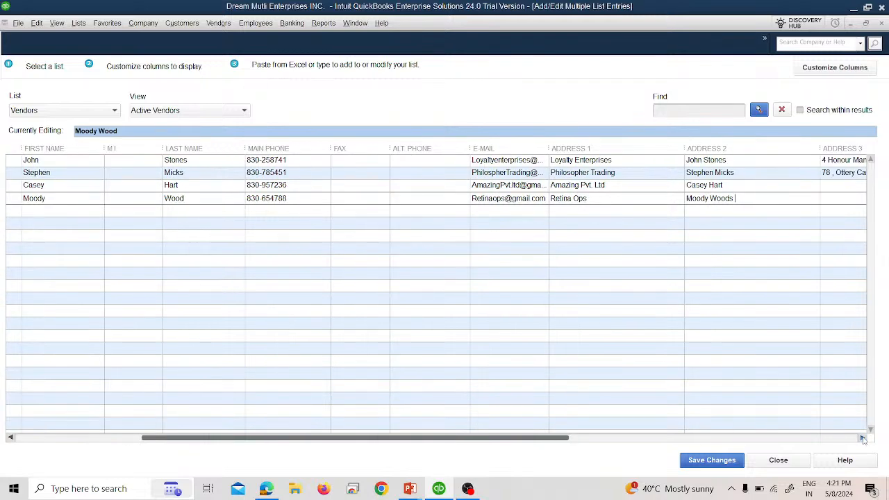
pyautogui.click(862, 438)
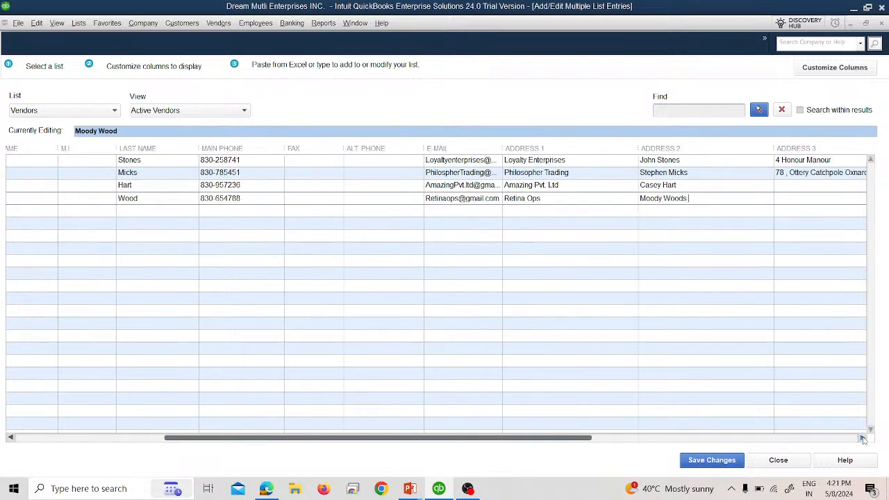
# Type the street address lines for Amazing Pvt. Ltd and Retina Ops from the slide.
pyautogui.hotkey('alt', 'Tab')
pyautogui.hotkey('alt', 'Tab')
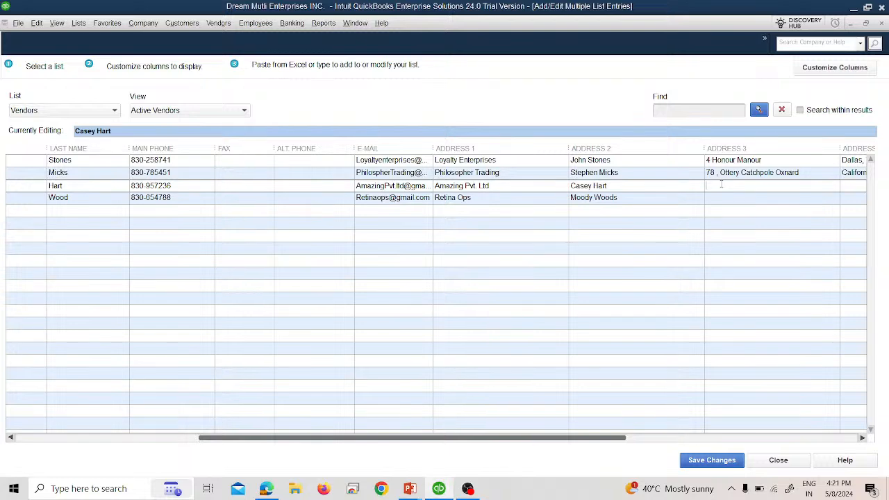
pyautogui.write('74 Shell Cottage')
pyautogui.click(737, 200)
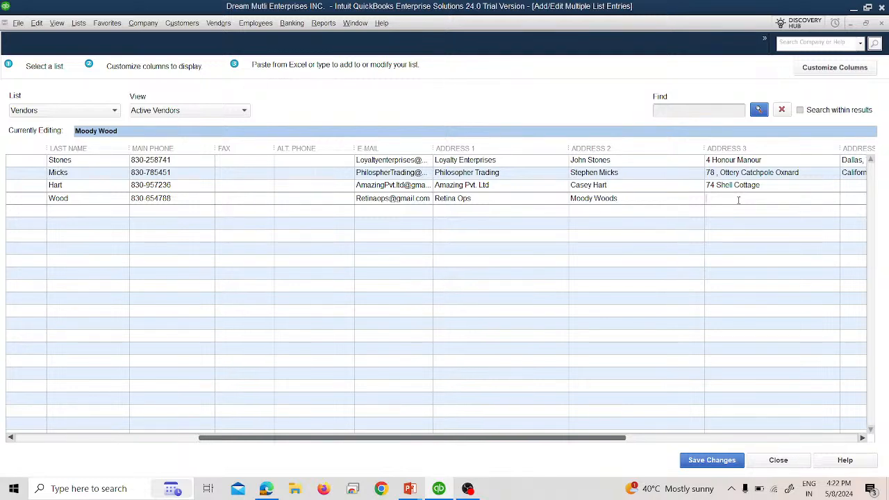
pyautogui.hotkey('alt', 'Tab')
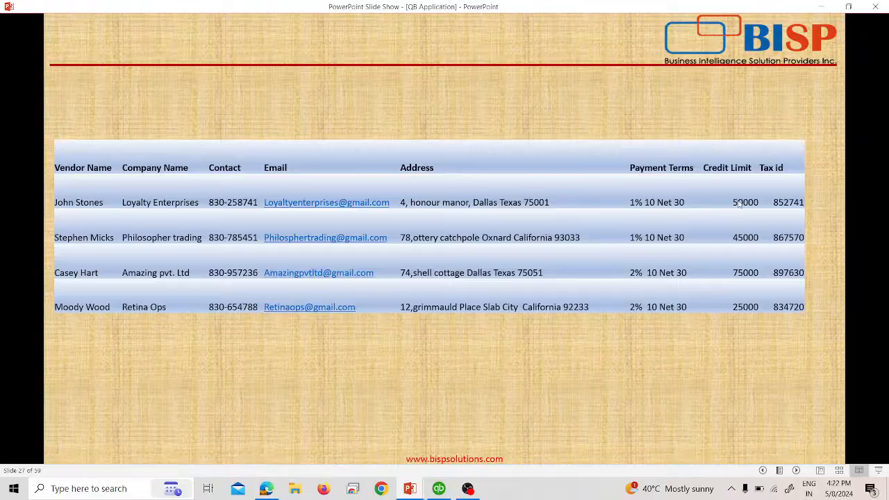
pyautogui.hotkey('alt', 'Tab')
pyautogui.write('12,')
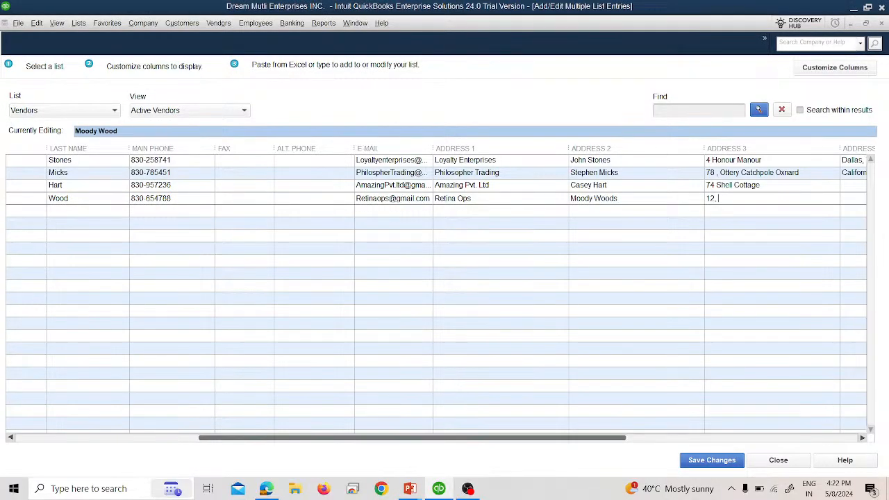
pyautogui.hotkey('alt', 'Tab')
pyautogui.hotkey('alt', 'Tab')
pyautogui.write('F')
pyautogui.press('BackSpace')
pyautogui.write('Grimmauld')
pyautogui.hotkey('alt', 'Tab')
pyautogui.hotkey('alt', 'Tab')
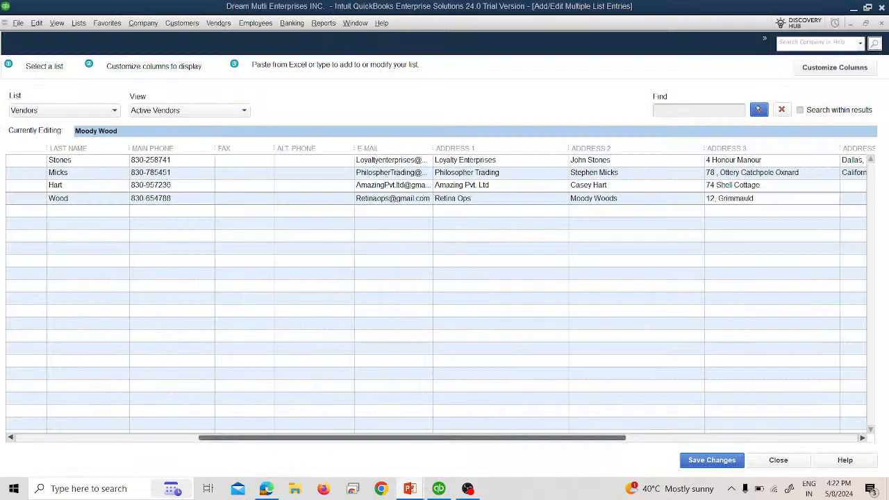
pyautogui.write('Place Sla')
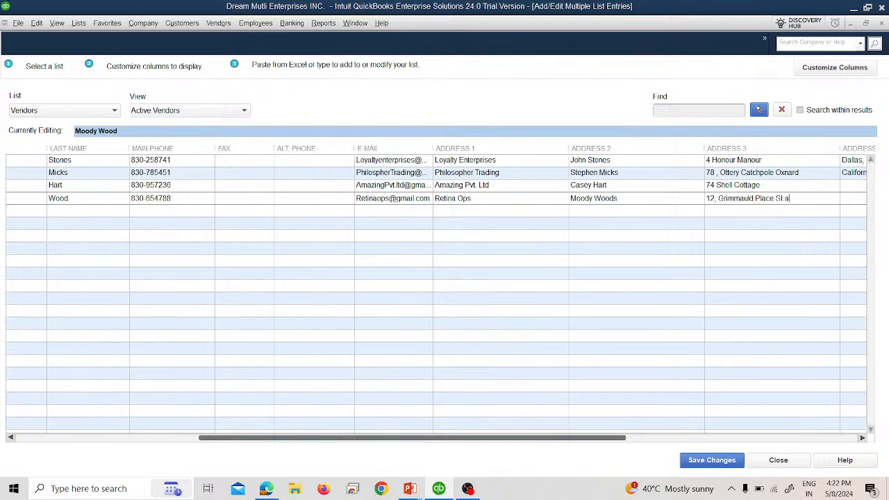
pyautogui.write('b City')
pyautogui.press('Tab')
pyautogui.hotkey('alt', 'Tab')
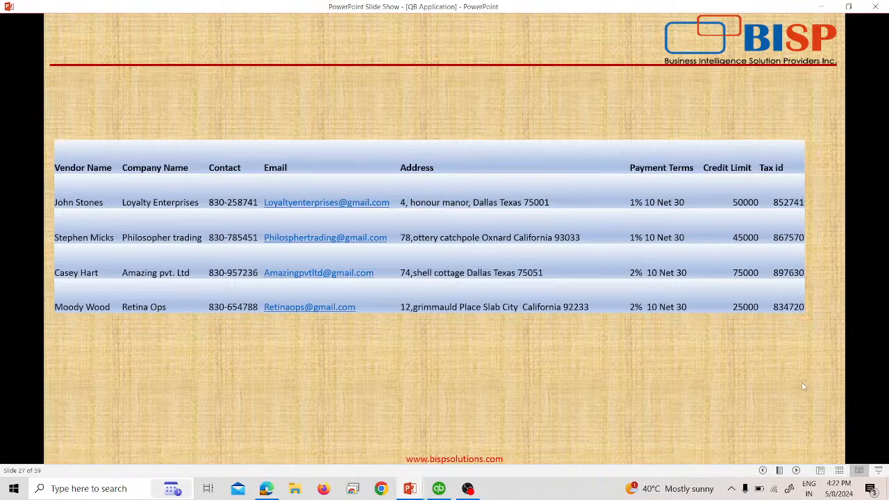
pyautogui.hotkey('alt', 'Tab')
# Enter the city, state and ZIP line in Address 4 for both vendors, fixing the ZIP.
pyautogui.write('Dalla')
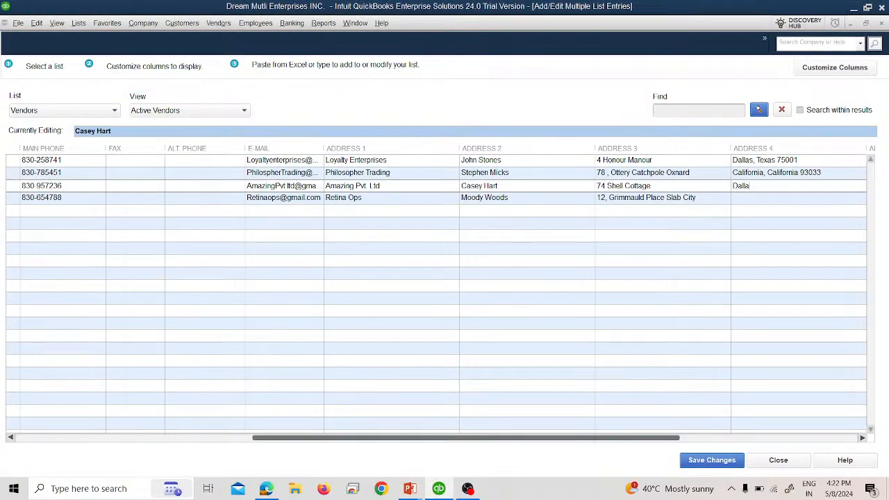
pyautogui.write('s, Texas 75051')
pyautogui.hotkey('alt', 'Tab')
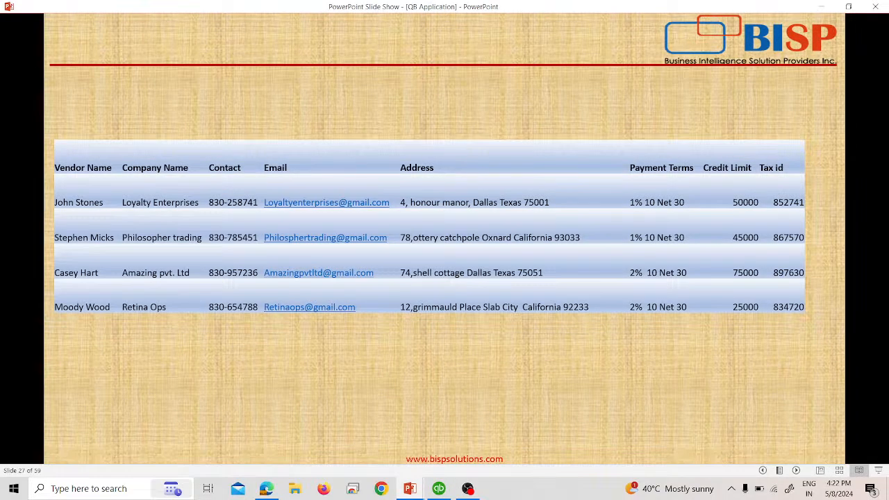
pyautogui.hotkey('alt', 'Tab')
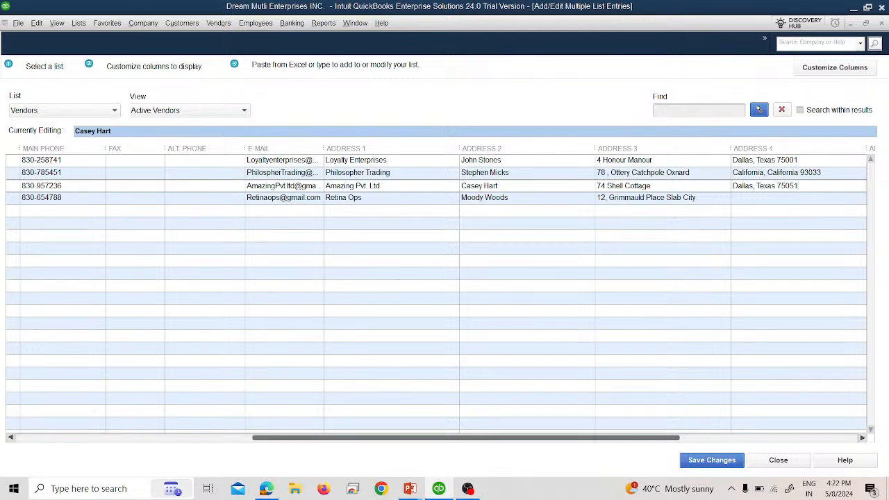
pyautogui.click(749, 198)
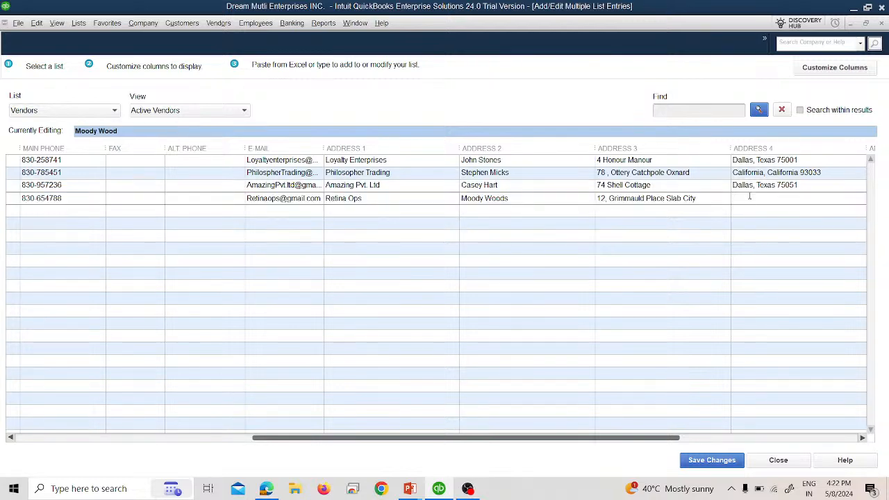
pyautogui.write('California , ')
pyautogui.write('California')
pyautogui.write(' 92233')
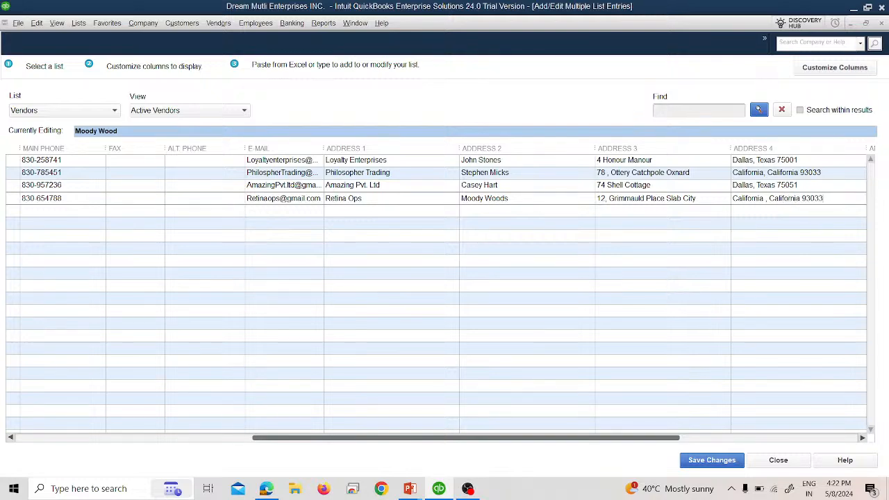
pyautogui.hotkey('alt', 'Tab')
pyautogui.hotkey('alt', 'Tab')
pyautogui.press('BackSpace')
pyautogui.press('BackSpace')
pyautogui.press('BackSpace')
pyautogui.press('BackSpace')
pyautogui.write('2233')
pyautogui.click(863, 438)
pyautogui.click(864, 438)
pyautogui.click(865, 438)
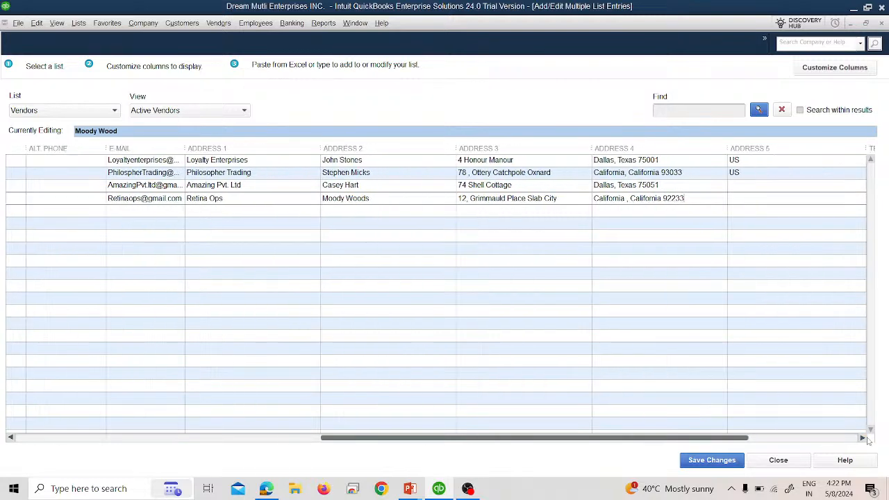
pyautogui.click(864, 439)
pyautogui.click(864, 437)
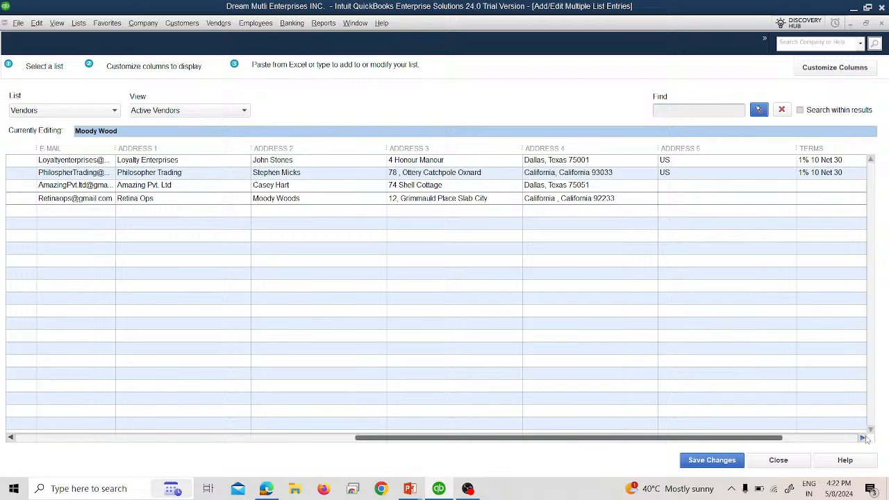
# Set Address 5 to US for Amazing Pvt. Ltd and Retina Ops.
pyautogui.click(662, 187)
pyautogui.write('US')
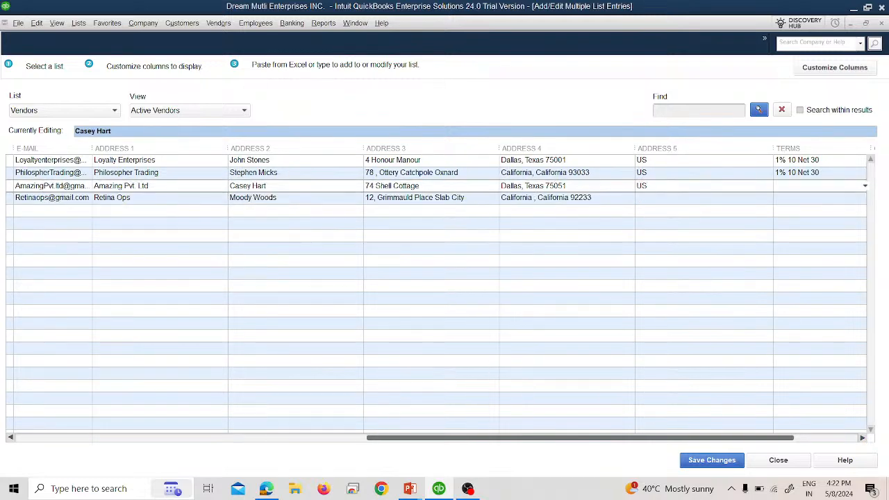
pyautogui.click(659, 198)
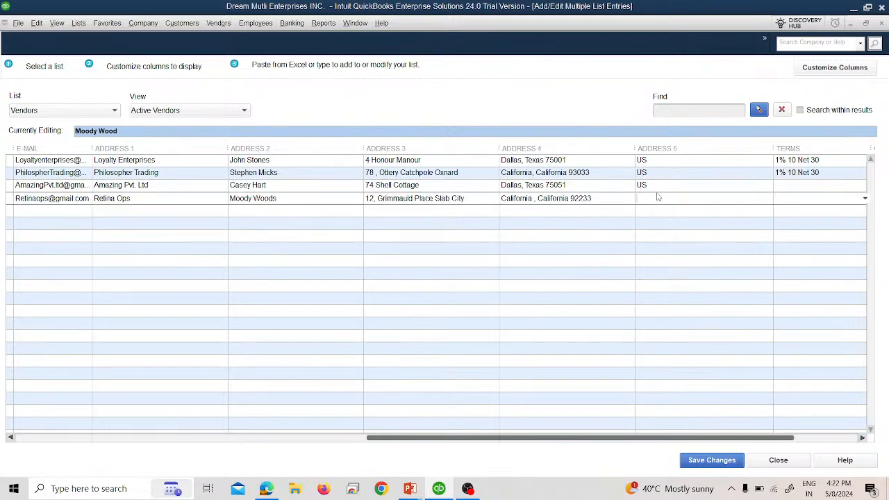
pyautogui.write('US')
pyautogui.moveTo(776, 434); pyautogui.dragTo(865, 443)
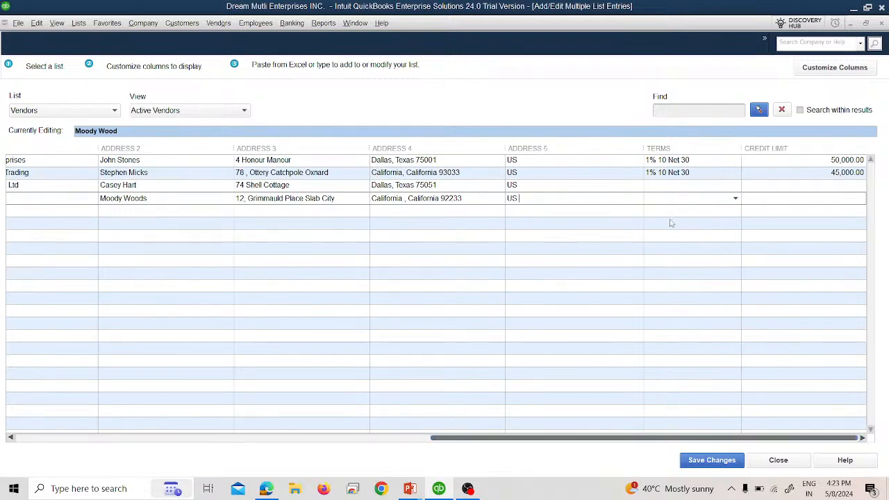
# Set 2% 10 Net 30 payment terms for Amazing Pvt. Ltd and Retina Ops.
pyautogui.click(696, 186)
pyautogui.hotkey('alt', 'Tab')
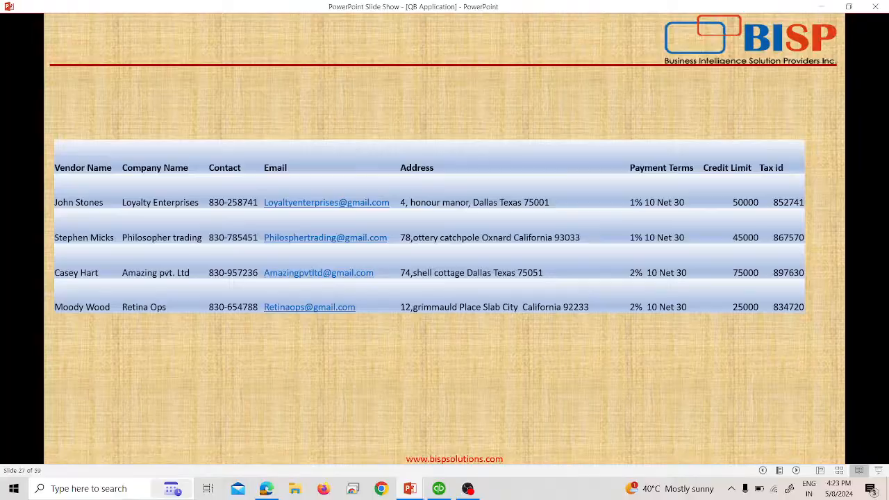
pyautogui.hotkey('alt', 'Tab')
pyautogui.click(696, 236)
pyautogui.click(734, 201)
pyautogui.click(735, 201)
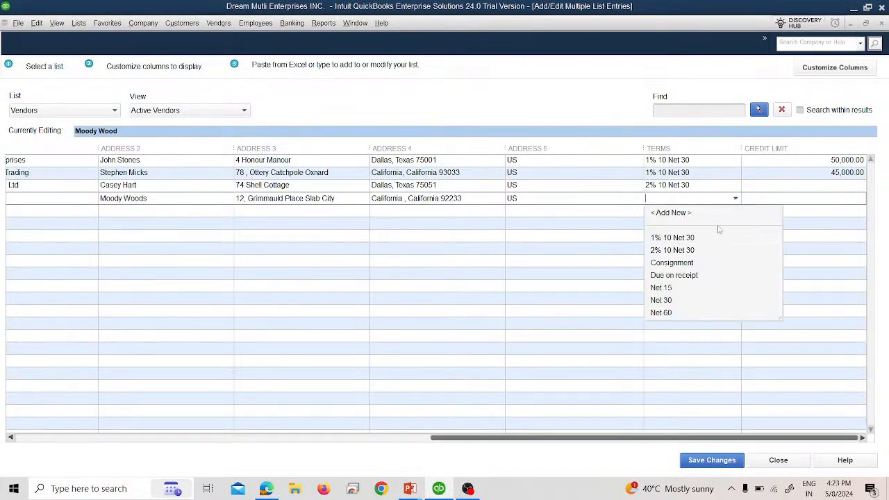
pyautogui.click(698, 250)
pyautogui.click(825, 187)
# Give Retina Ops a credit limit of 25000.
pyautogui.hotkey('alt', 'Tab')
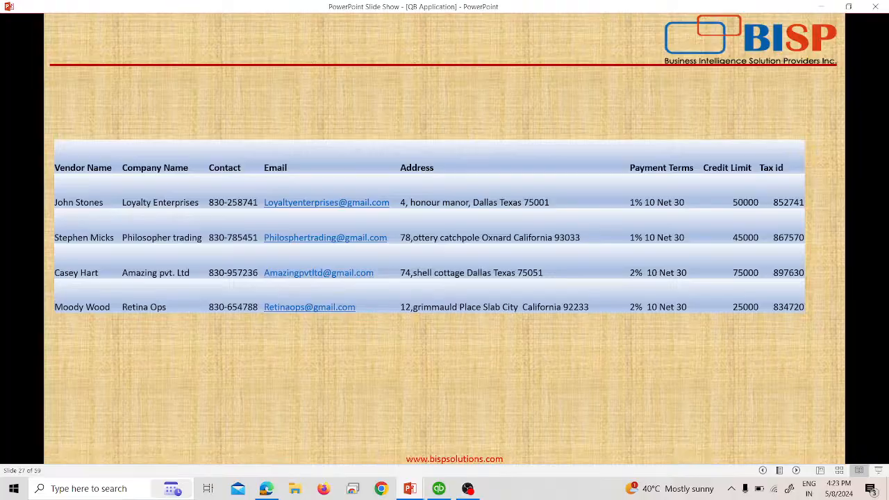
pyautogui.hotkey('alt', 'Tab')
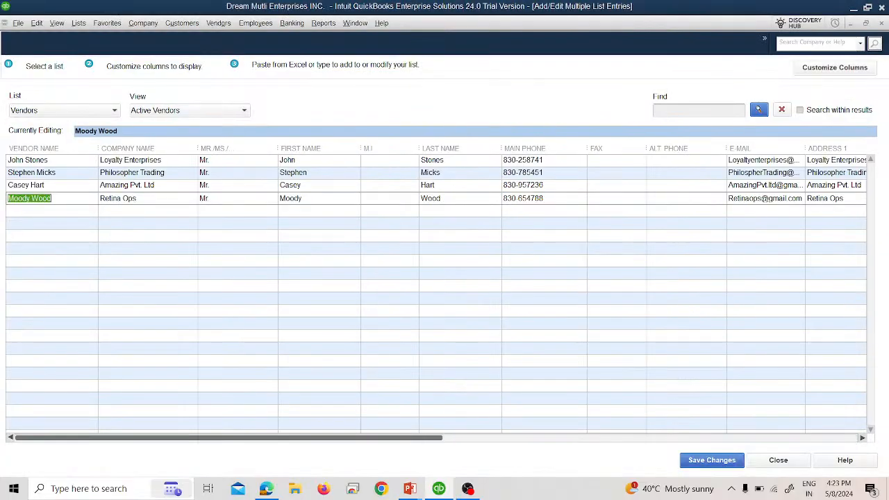
pyautogui.click(552, 435)
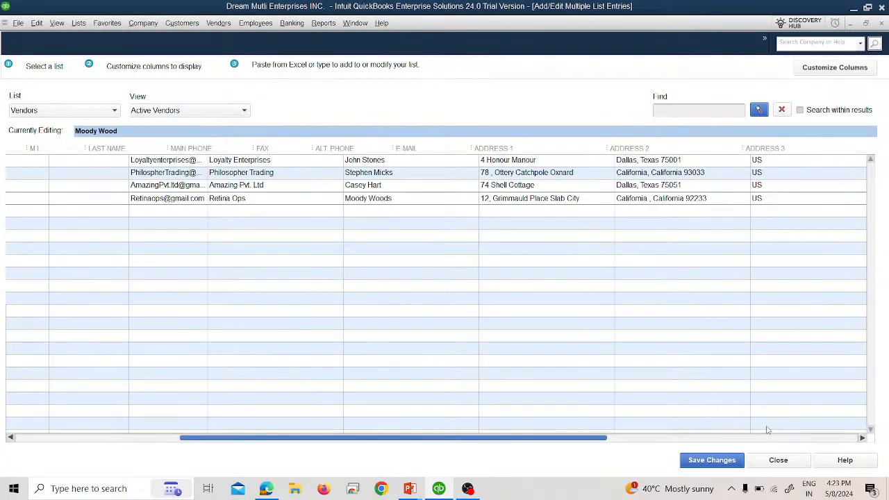
pyautogui.click(767, 437)
pyautogui.click(808, 189)
pyautogui.click(807, 199)
pyautogui.hotkey('alt', 'Tab')
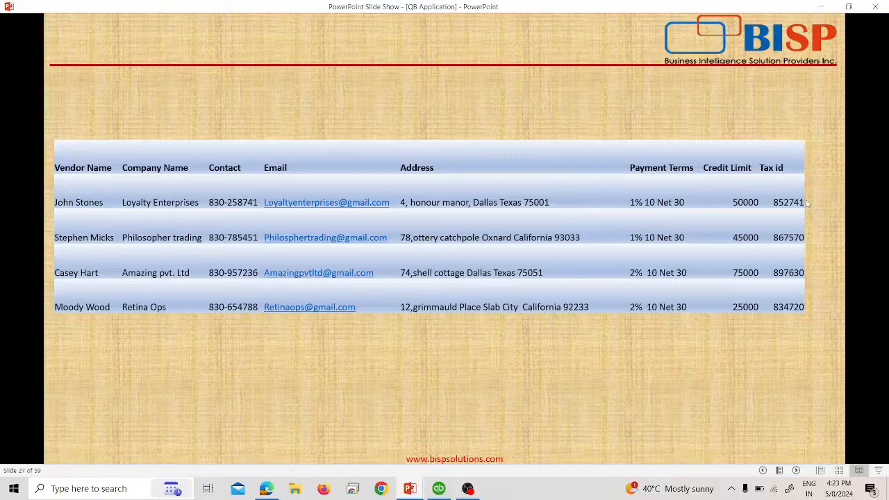
pyautogui.hotkey('alt', 'Tab')
pyautogui.write('25000')
pyautogui.press('Return')
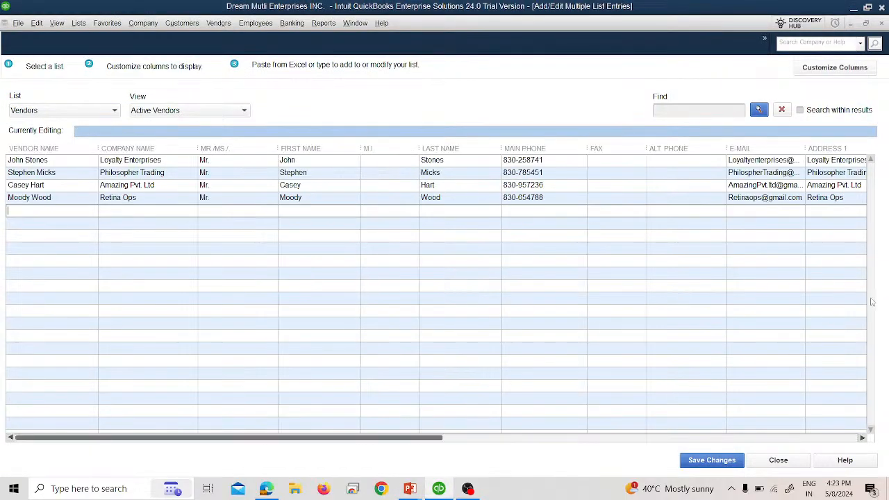
# Save the edited vendor records, acknowledge the confirmation, and close the grid.
pyautogui.click(737, 460)
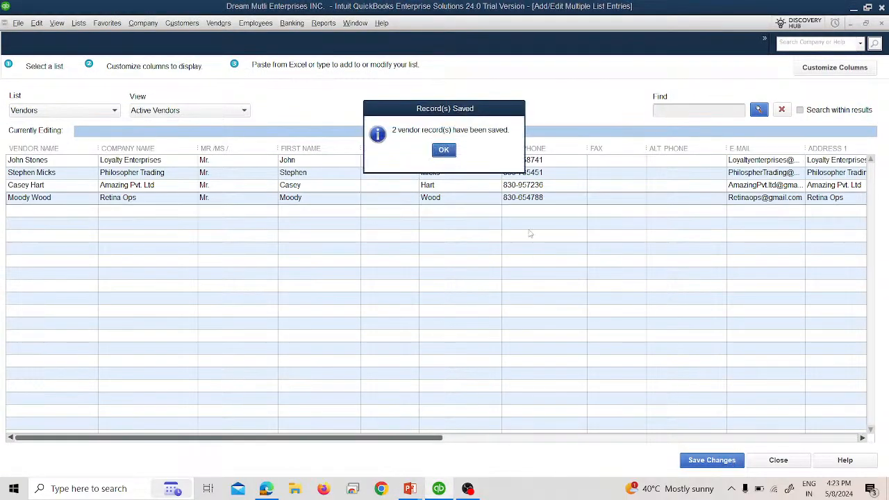
pyautogui.click(443, 149)
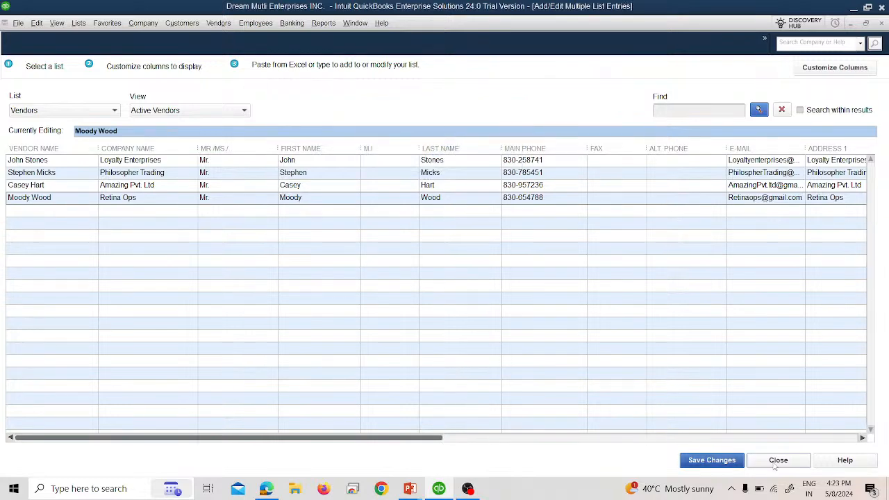
pyautogui.click(778, 460)
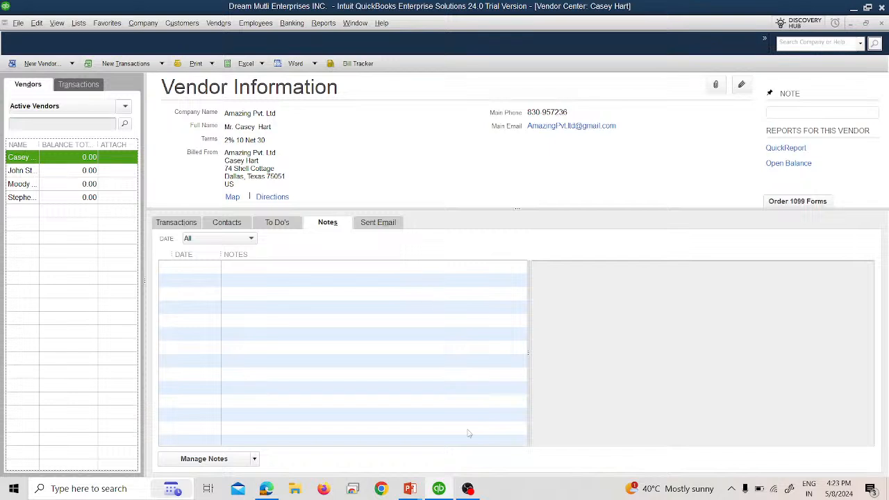
# Widen the Name column and review Loyalty Enterprises, Retina Ops, Philosopher Trading and Amazing Pvt. Ltd.
pyautogui.moveTo(48, 144); pyautogui.dragTo(81, 144)
pyautogui.click(62, 170)
pyautogui.click(59, 186)
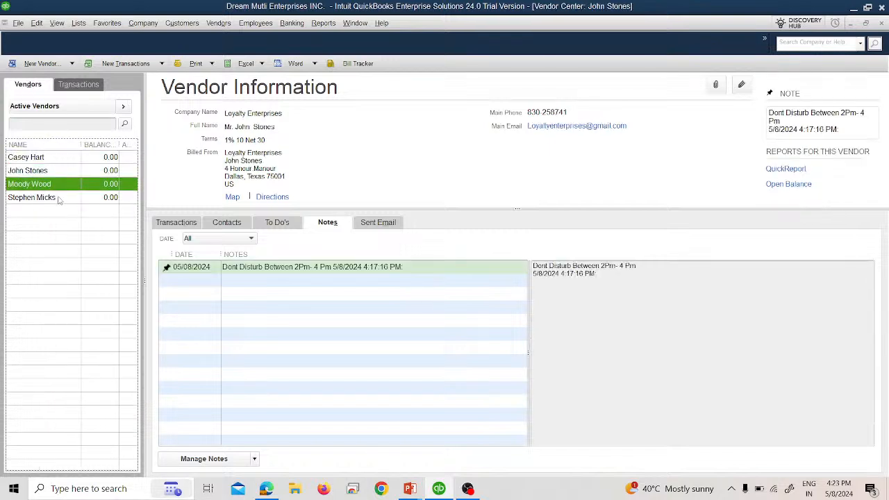
pyautogui.click(60, 197)
pyautogui.click(57, 184)
pyautogui.click(57, 173)
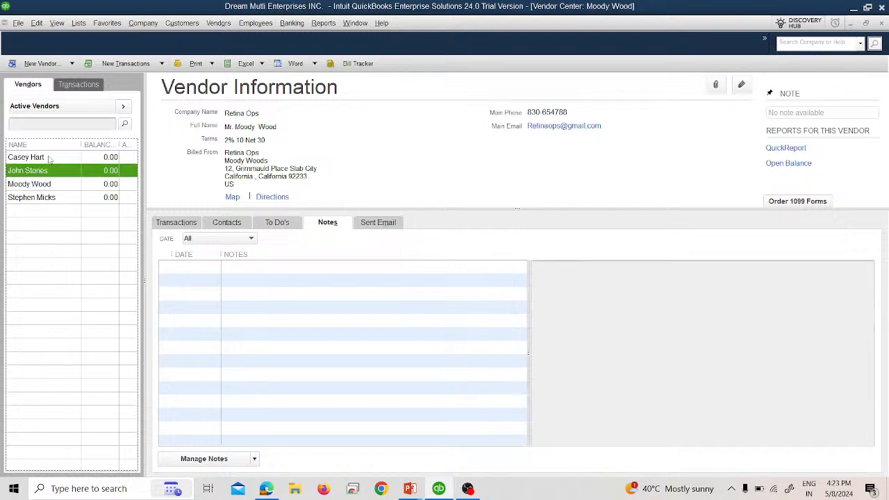
pyautogui.click(50, 157)
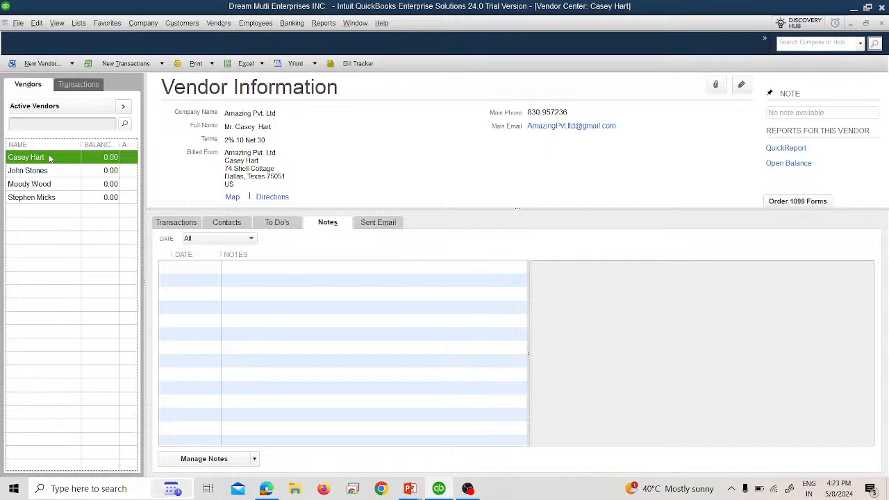
# Open Amazing Pvt. Ltd's vendor record, cancel without changes, and close the Vendor Center.
pyautogui.doubleClick(49, 158)
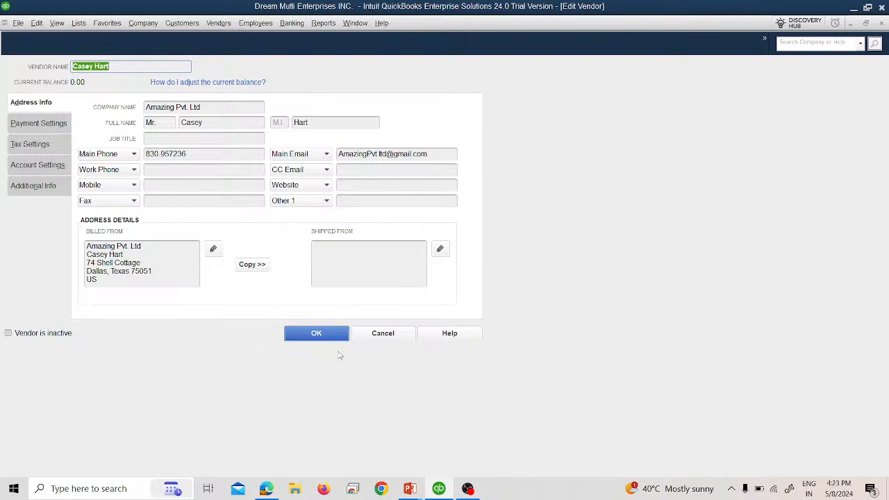
pyautogui.click(382, 340)
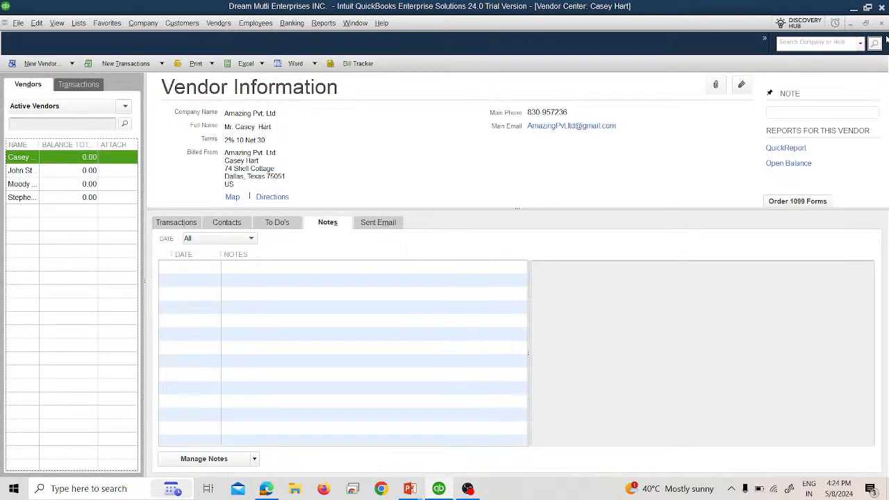
pyautogui.click(881, 23)
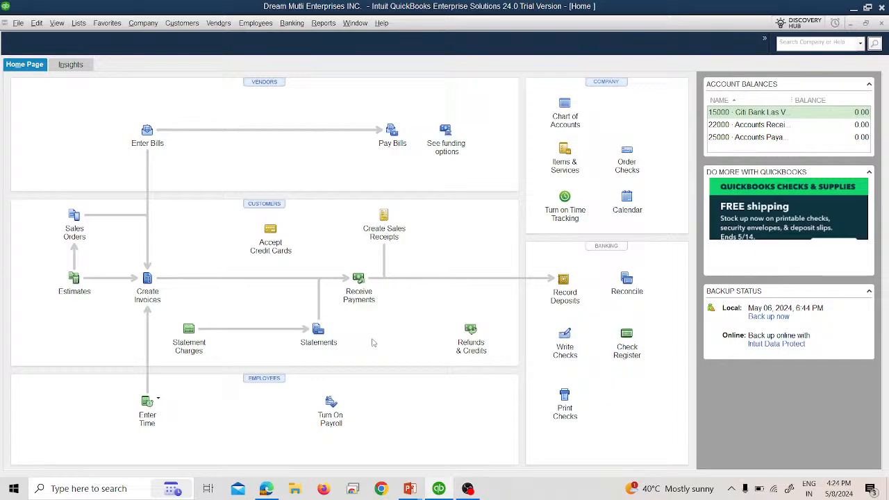
# Advance the slide show to the second vendor table slide, then return to QuickBooks.
pyautogui.hotkey('alt', 'Tab')
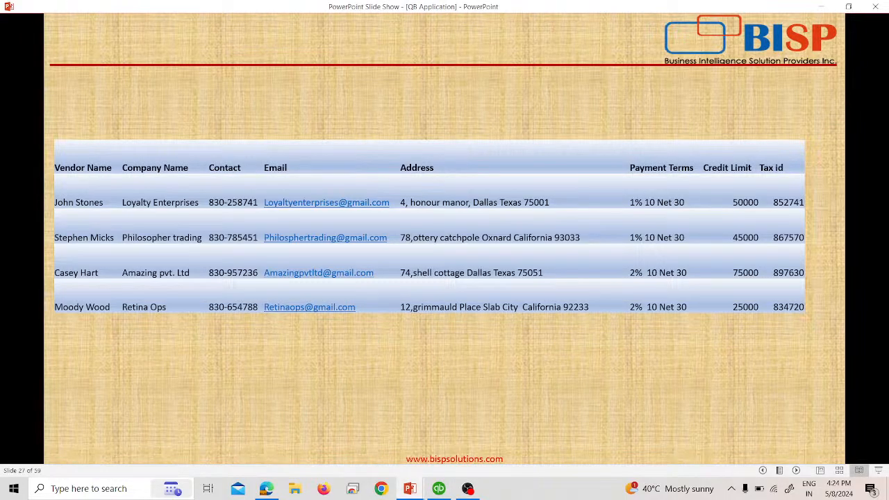
pyautogui.press('Right')
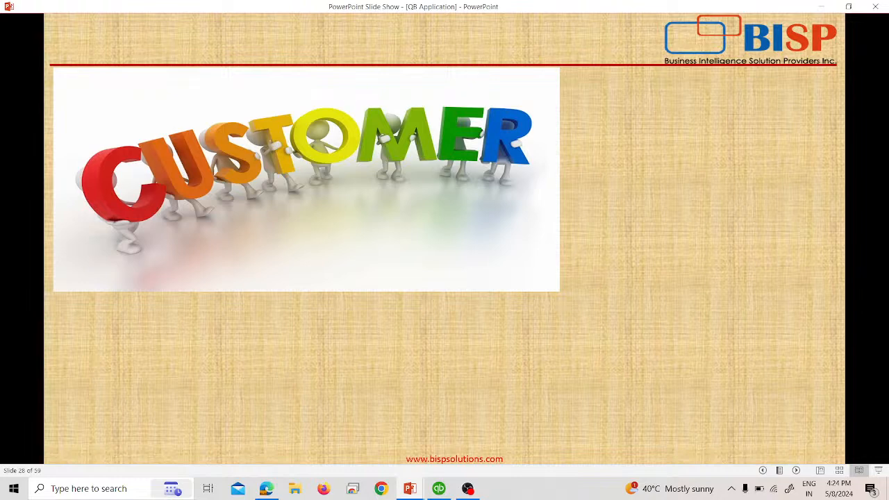
pyautogui.press('Right')
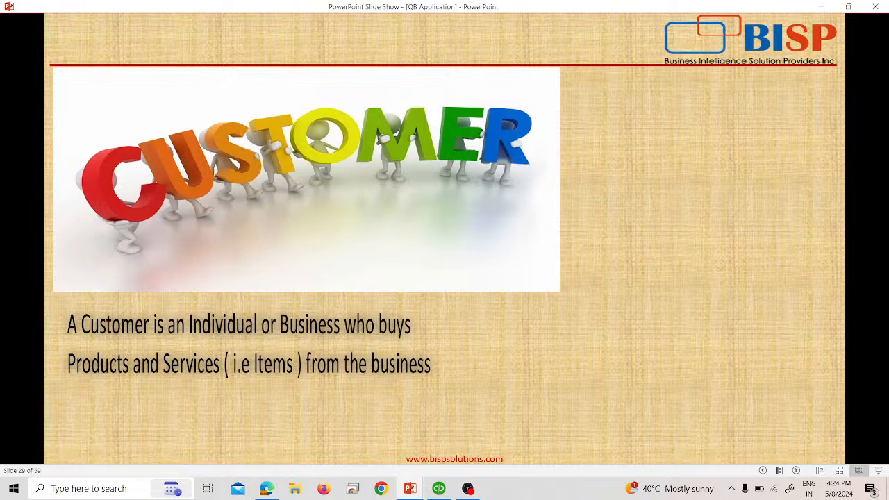
pyautogui.press('Right')
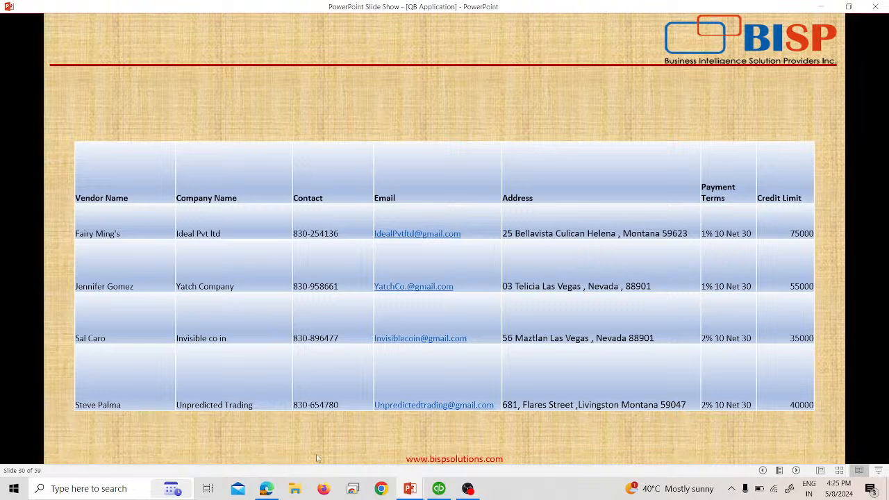
pyautogui.moveTo(436, 490)
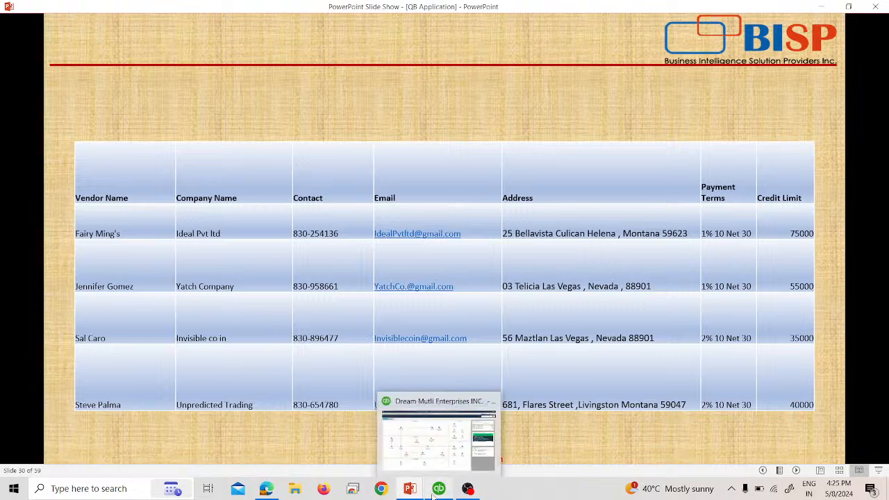
pyautogui.click(417, 434)
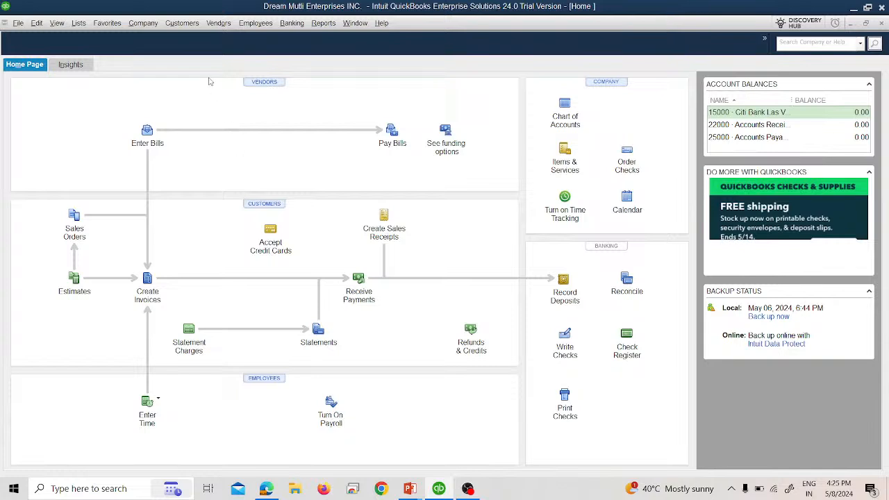
# Open the Customer Center from the Customers menu.
pyautogui.click(189, 27)
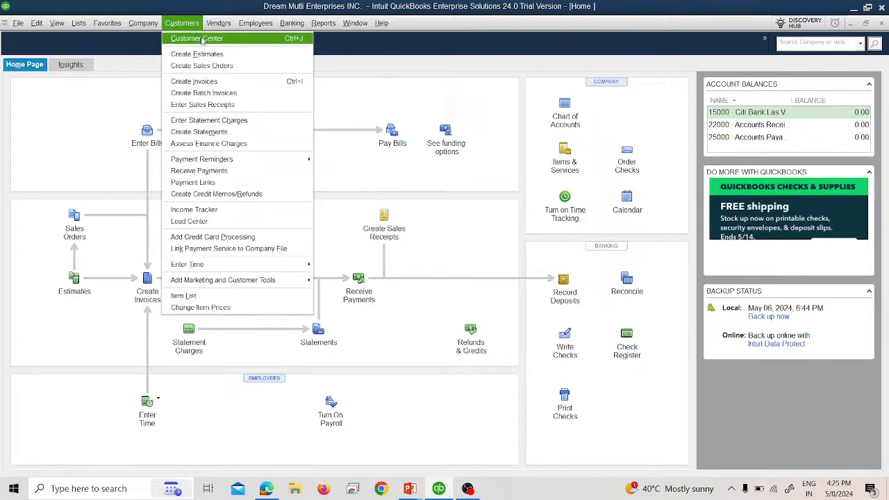
pyautogui.click(201, 36)
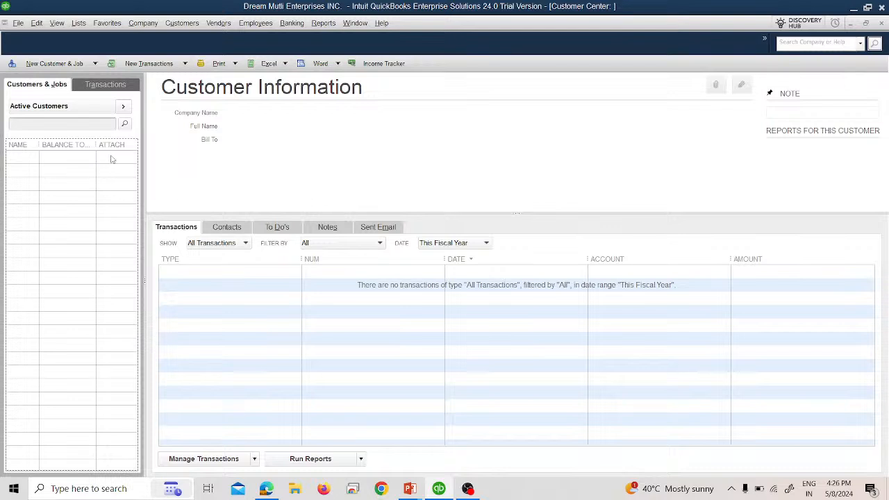
# Check the Active Customers filter, then choose New Customer & Job > New Customer.
pyautogui.click(104, 108)
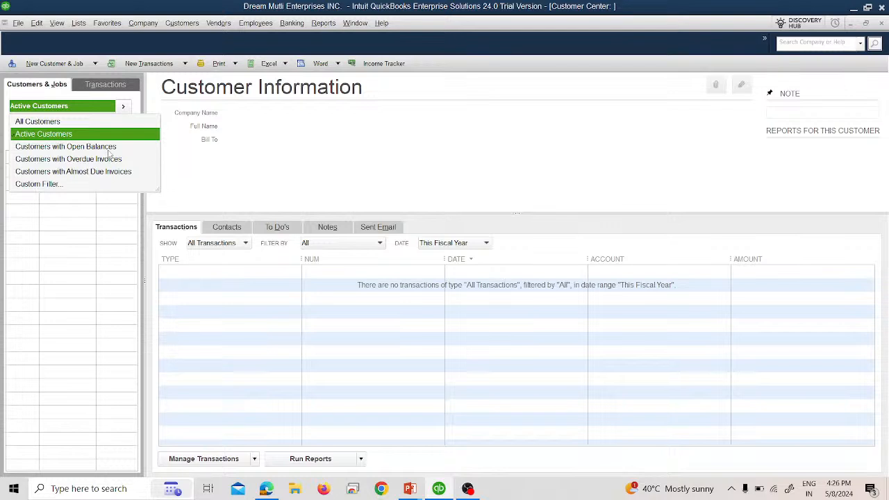
pyautogui.click(52, 64)
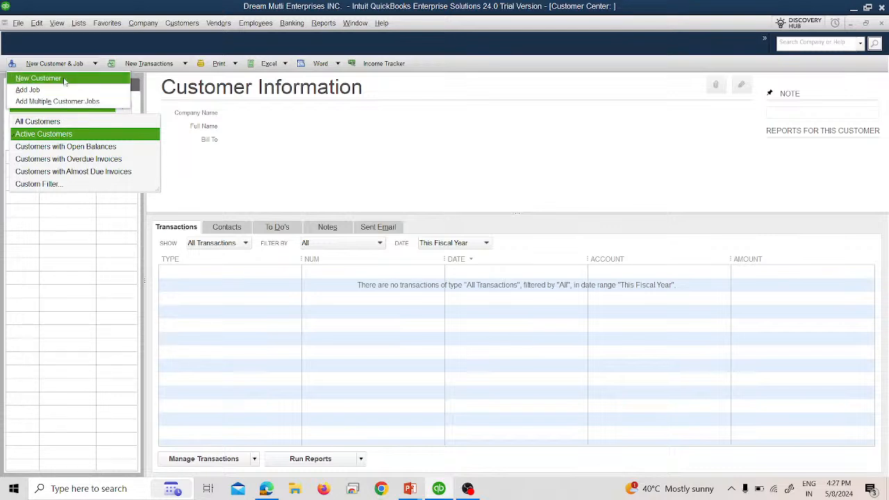
pyautogui.click(64, 81)
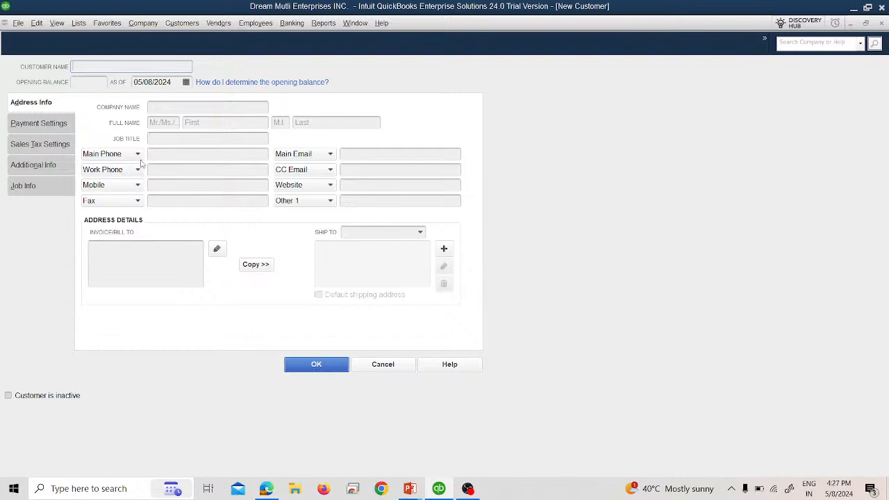
# Enter the customer's name from the slide as the Customer Name.
pyautogui.hotkey('alt', 'Tab')
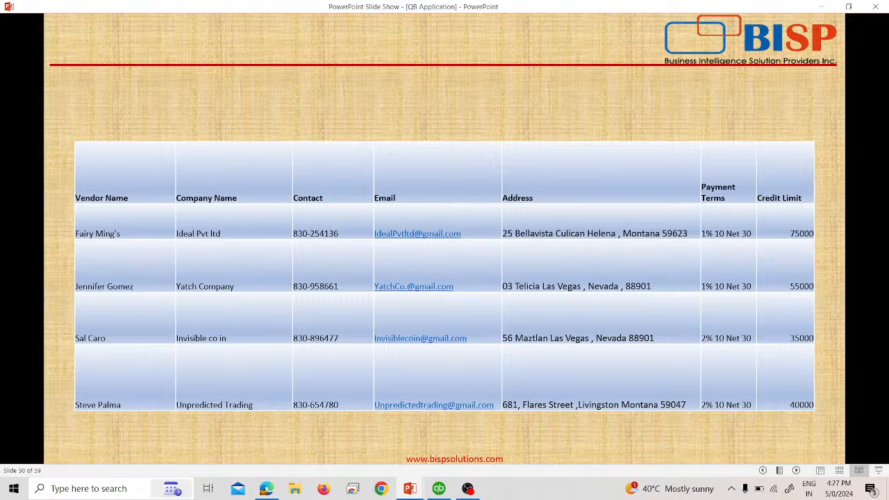
pyautogui.hotkey('alt', 'Tab')
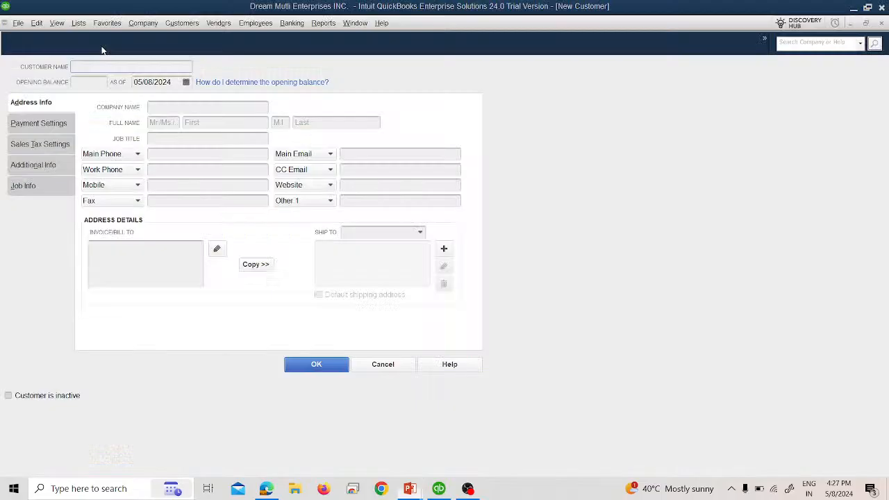
pyautogui.hotkey('alt', 'Tab')
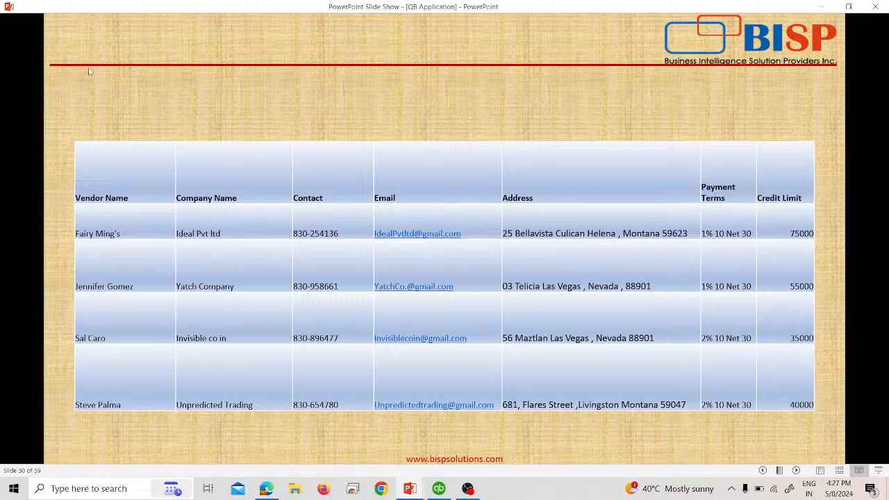
pyautogui.hotkey('alt', 'Tab')
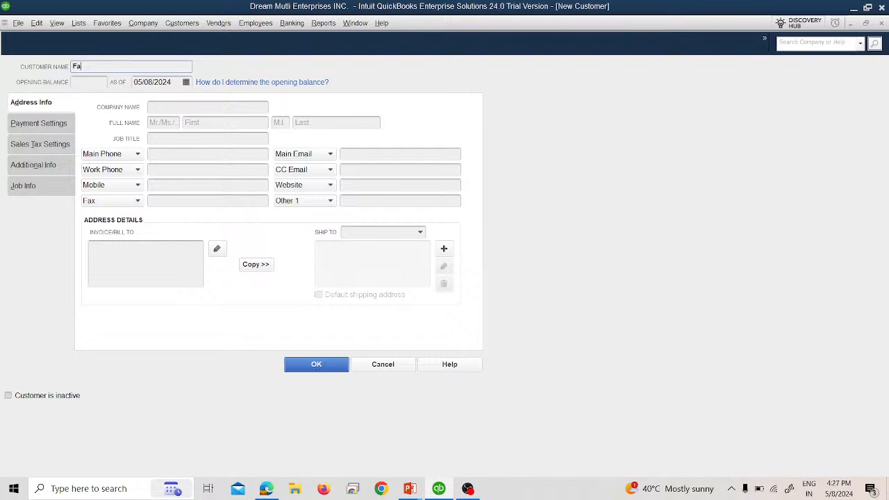
# Enter company Ideal Pvt. Ltd and the contact's Ms. salutation, first and last name.
pyautogui.hotkey('alt', 'Tab')
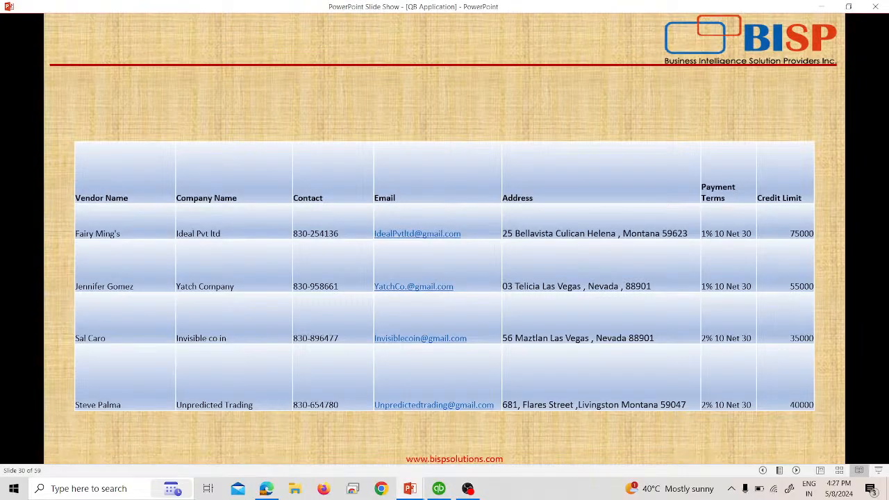
pyautogui.hotkey('alt', 'Tab')
pyautogui.write('Ideal')
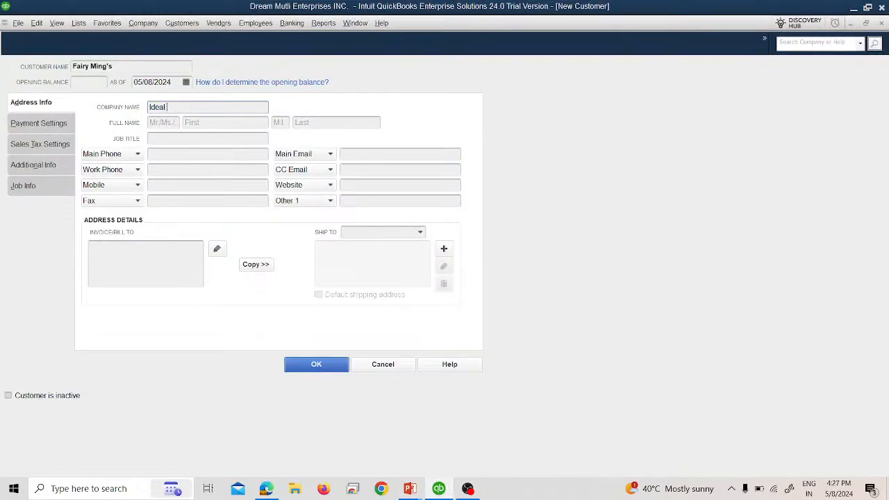
pyautogui.write(' Pvt. Ltd')
pyautogui.press('Tab')
pyautogui.write('Ms.')
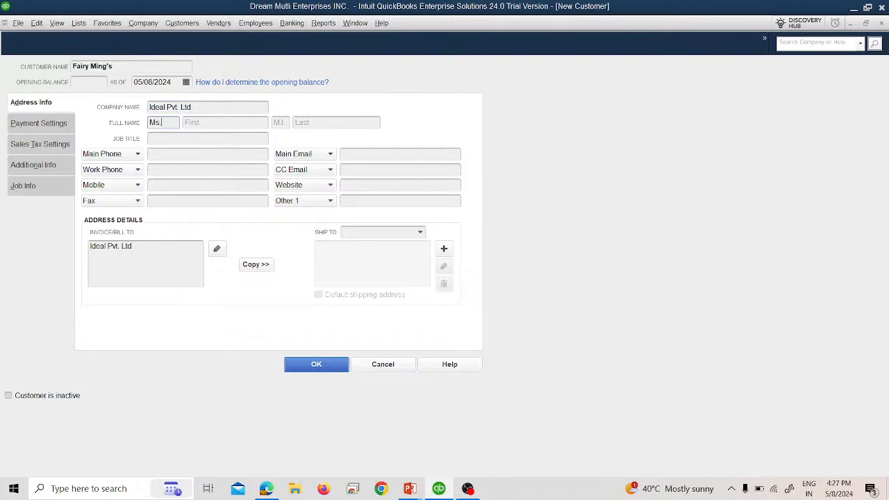
pyautogui.press('Tab')
pyautogui.press('Tab')
pyautogui.press('Tab')
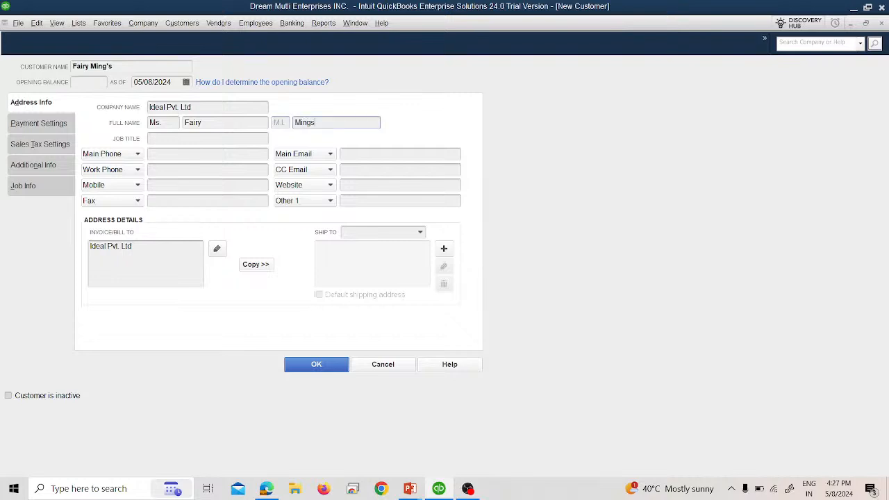
pyautogui.click(190, 141)
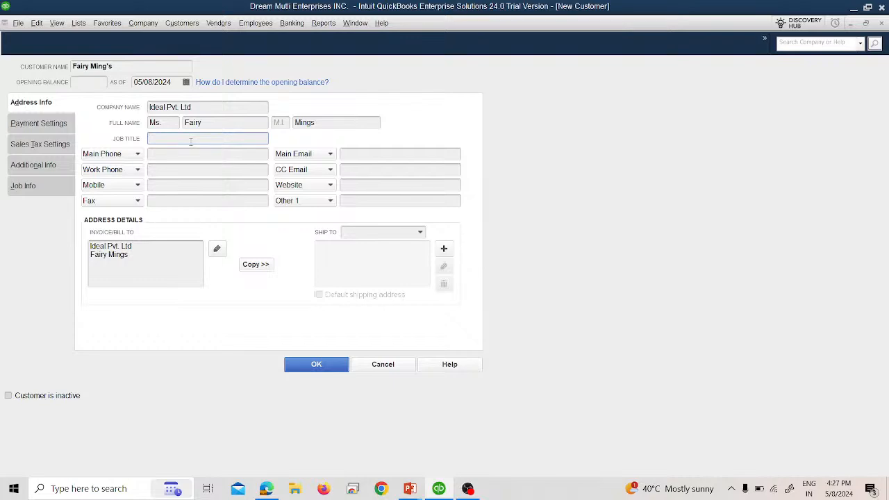
# Enter the customer's main phone number from the slide.
pyautogui.hotkey('alt', 'Tab')
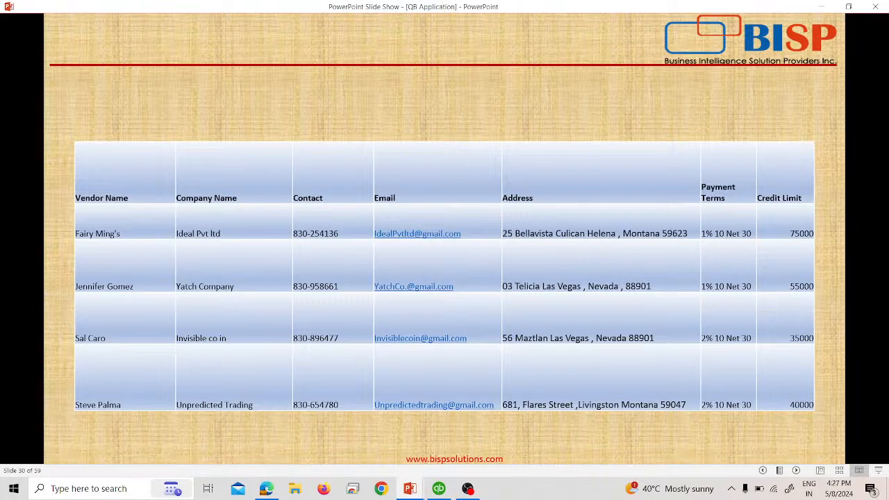
pyautogui.hotkey('alt', 'Tab')
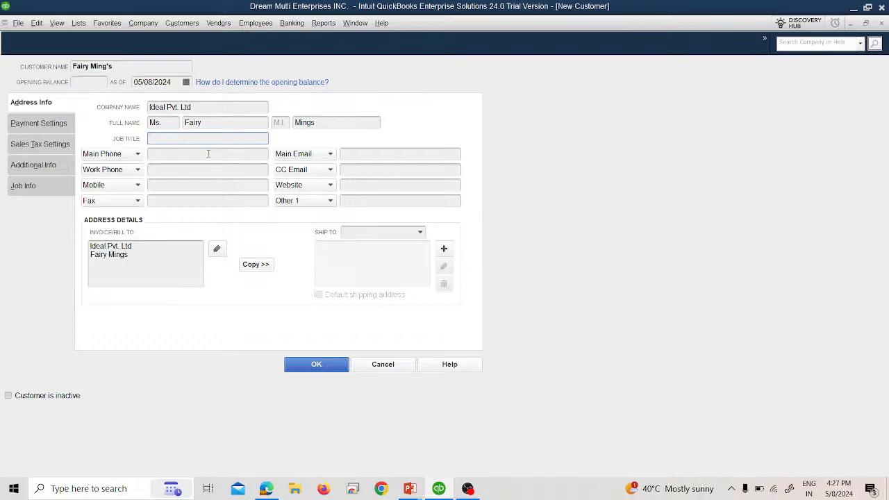
pyautogui.click(208, 153)
pyautogui.hotkey('alt', 'Tab')
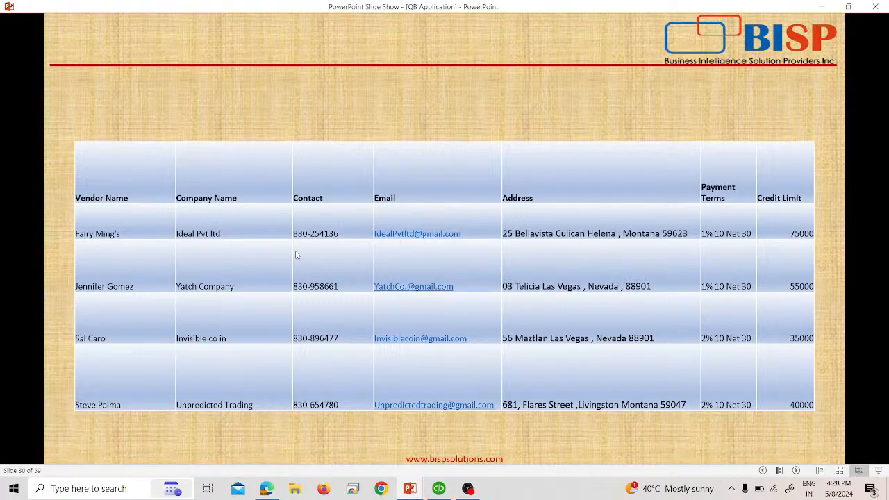
pyautogui.hotkey('alt', 'Tab')
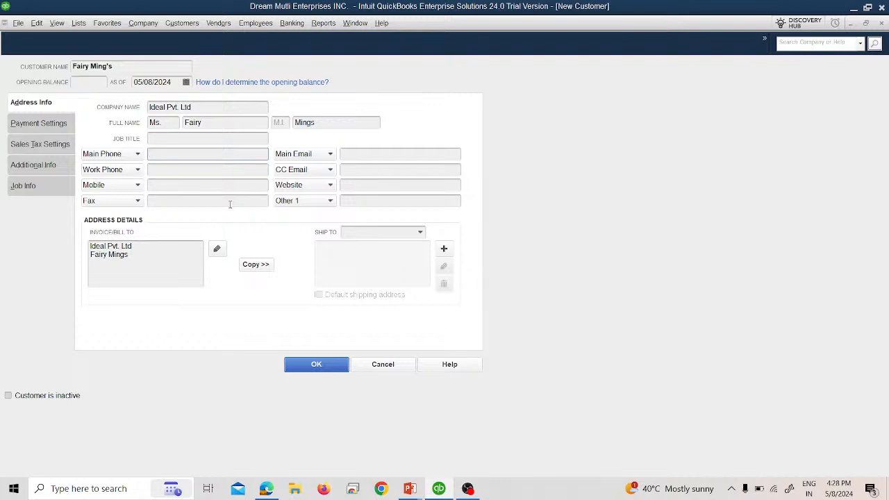
pyautogui.write('830254')
pyautogui.press('BackSpace')
pyautogui.press('BackSpace')
pyautogui.press('BackSpace')
pyautogui.write('254136')
pyautogui.press('Tab')
pyautogui.press('Tab')
# Enter the customer's main e-mail address from the slide.
pyautogui.hotkey('alt', 'Tab')
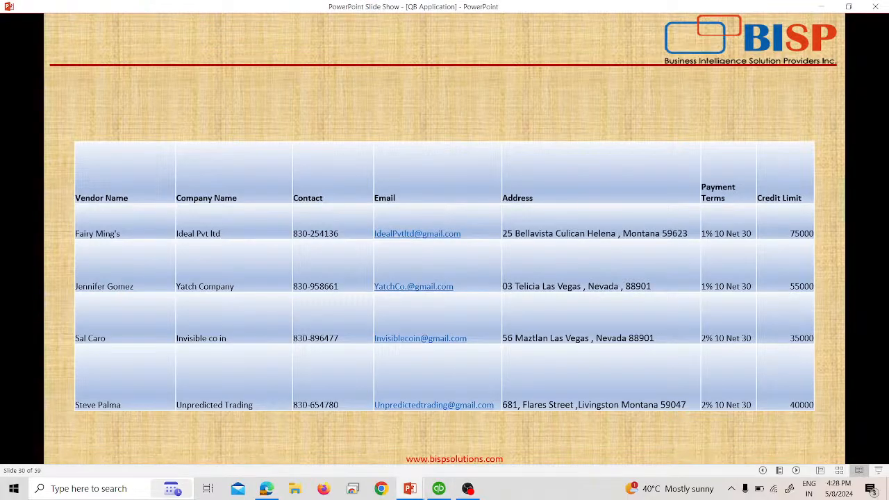
pyautogui.hotkey('alt', 'Tab')
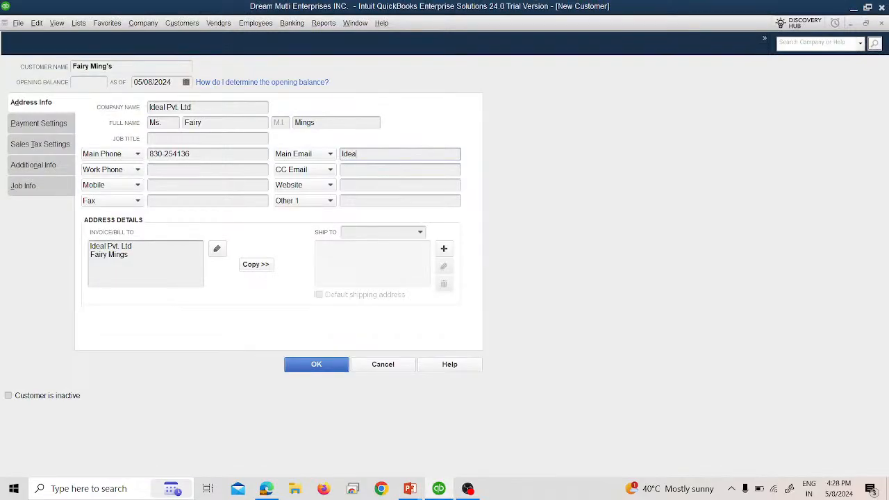
pyautogui.click(127, 277)
pyautogui.hotkey('alt', 'Tab')
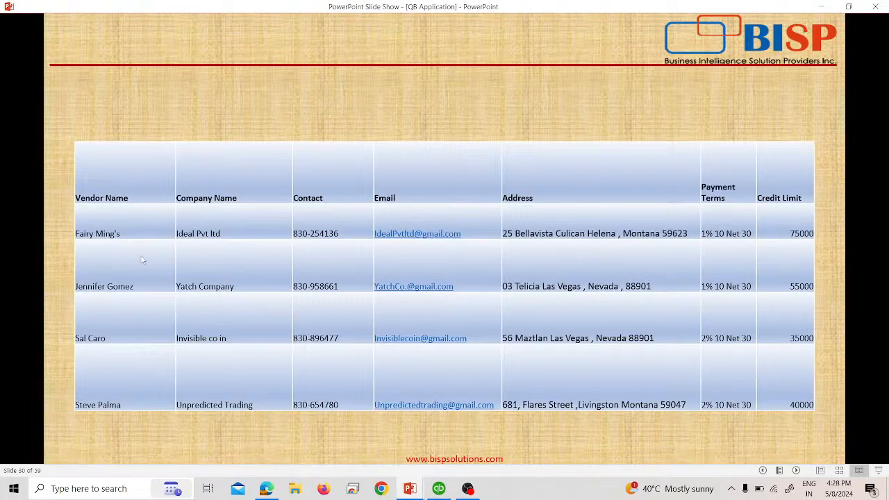
pyautogui.hotkey('alt', 'Tab')
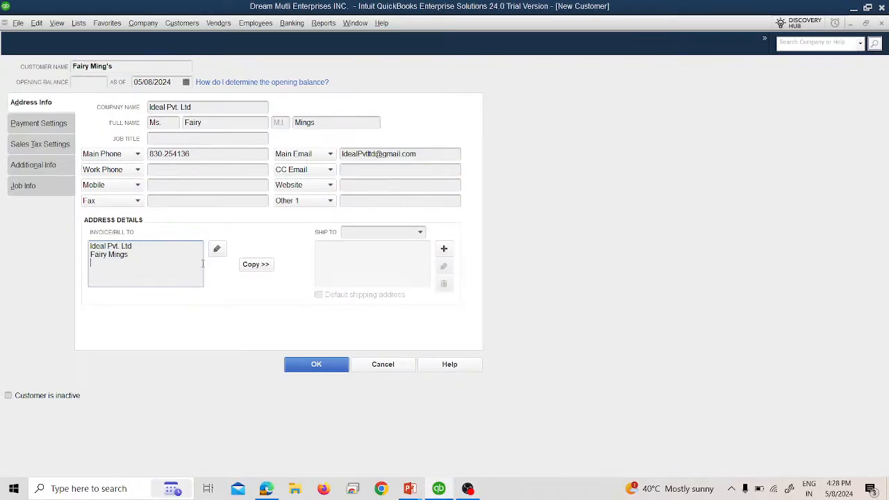
pyautogui.click(217, 248)
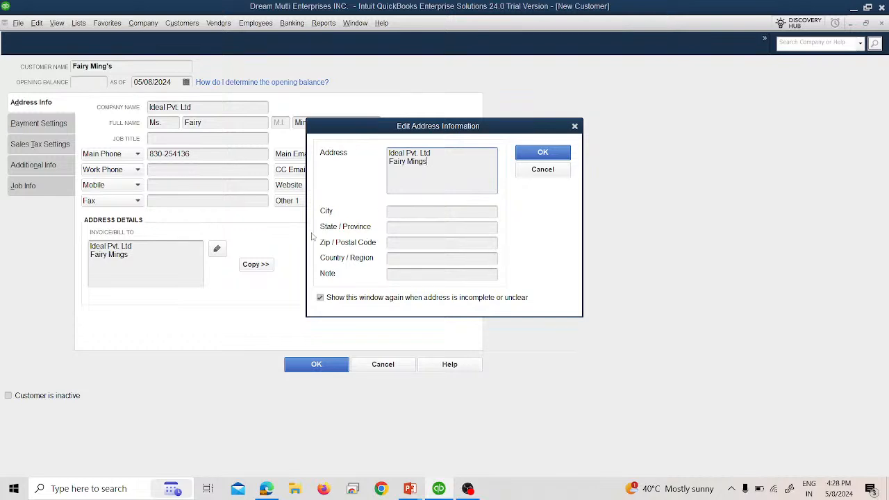
# Type the street line of the billing address in the Edit Address dialog.
pyautogui.click(534, 178)
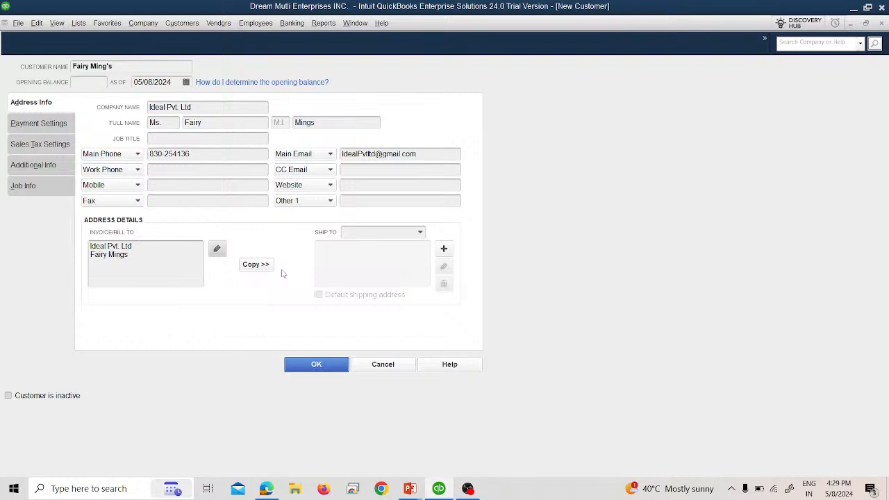
pyautogui.click(217, 250)
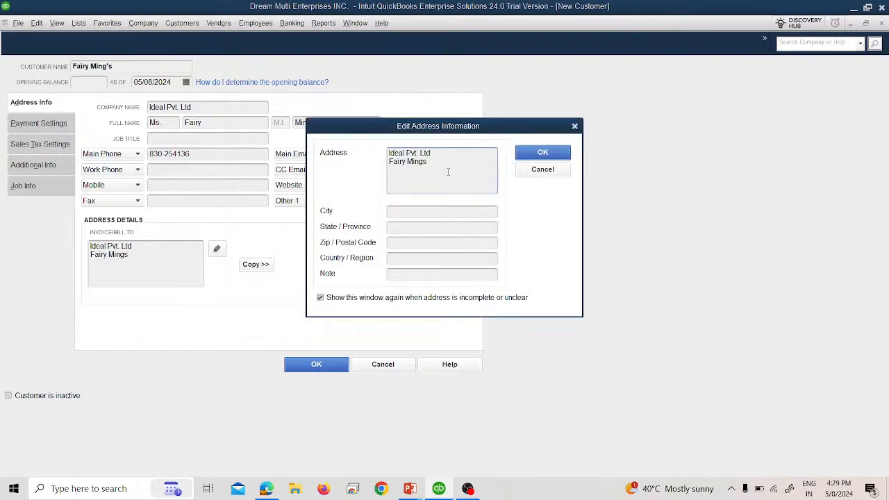
pyautogui.hotkey('alt', 'Tab')
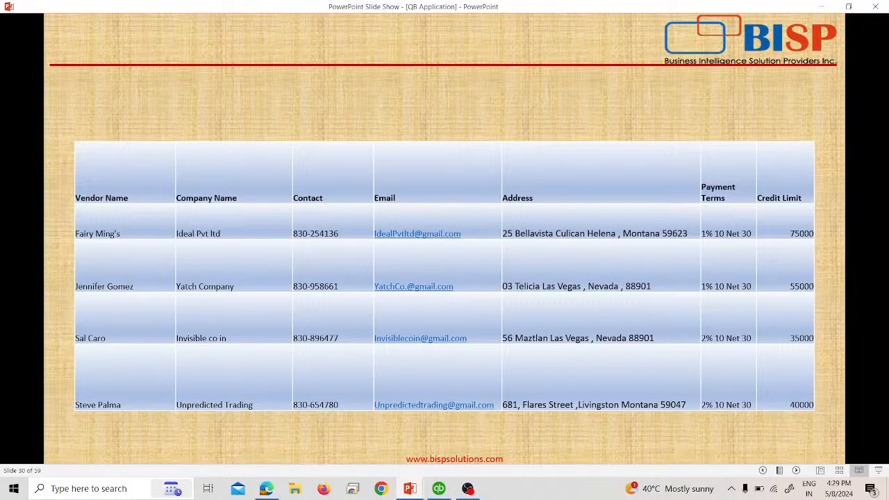
pyautogui.hotkey('alt', 'Tab')
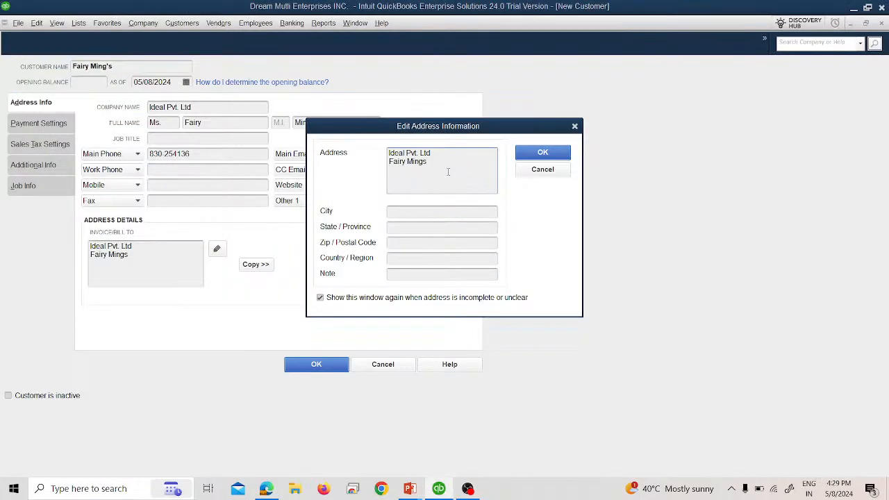
pyautogui.hotkey('alt', 'Tab')
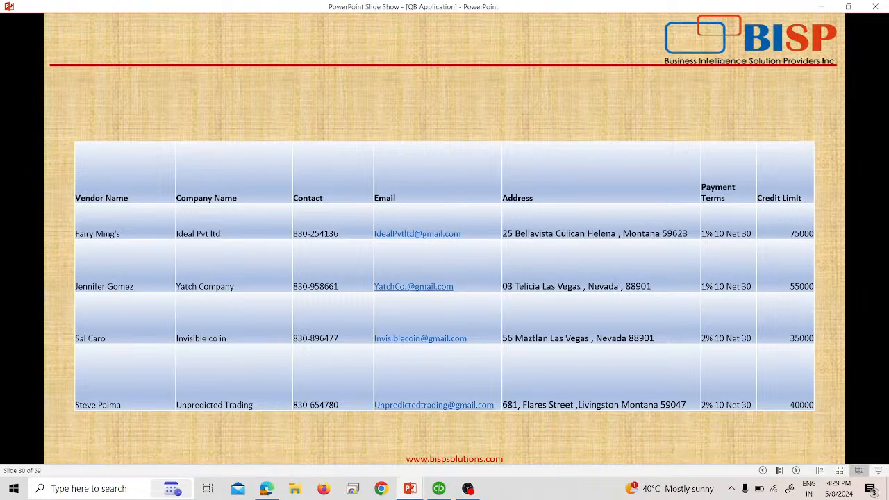
pyautogui.hotkey('alt', 'Tab')
pyautogui.write('Helena')
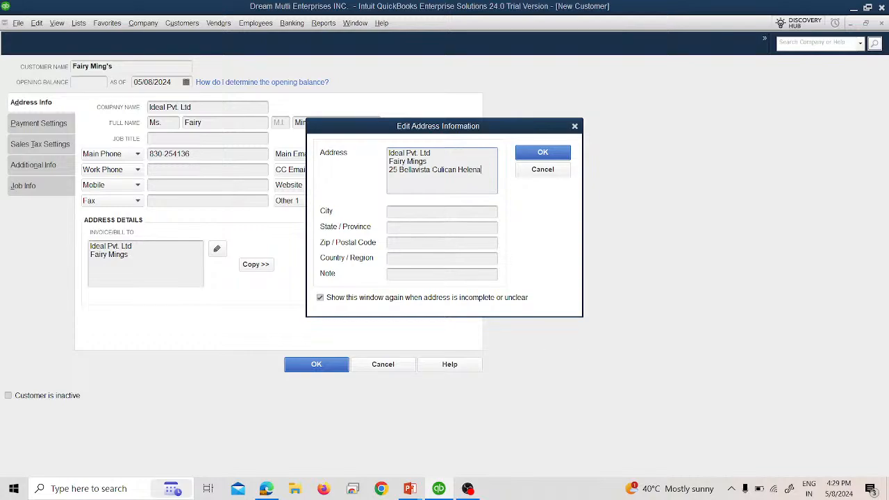
pyautogui.hotkey('alt', 'Tab')
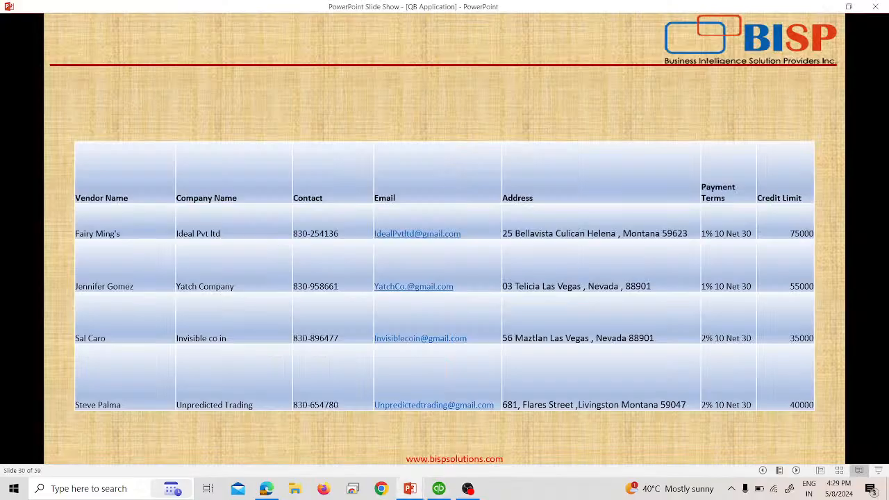
pyautogui.hotkey('alt', 'Tab')
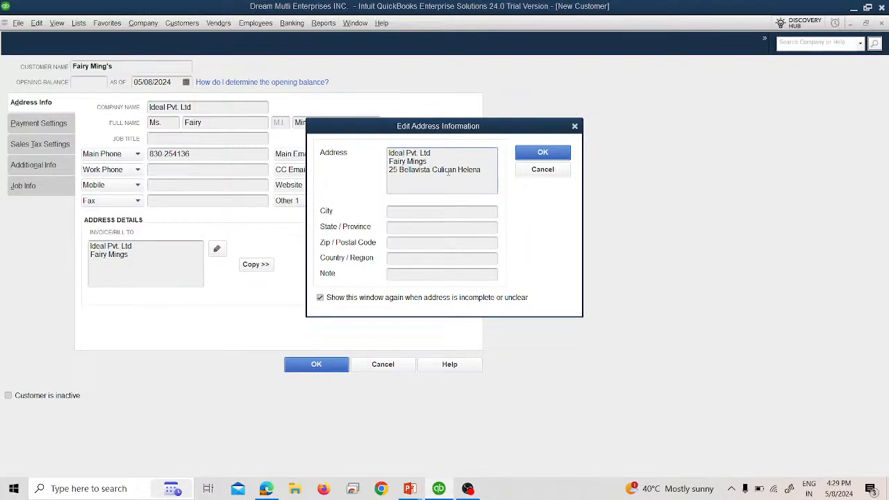
# Fill in the billing address's city, state, postal code and country US, and save it.
pyautogui.click(436, 211)
pyautogui.write('M')
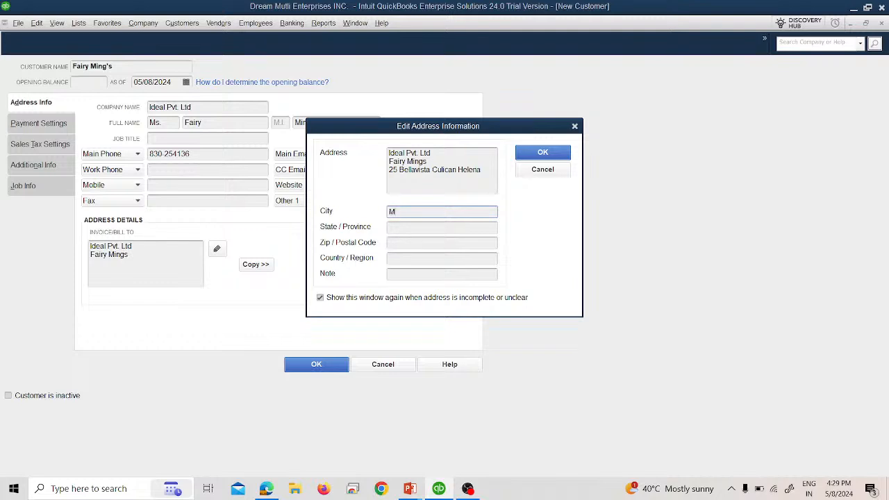
pyautogui.write('ontana')
pyautogui.press('Tab')
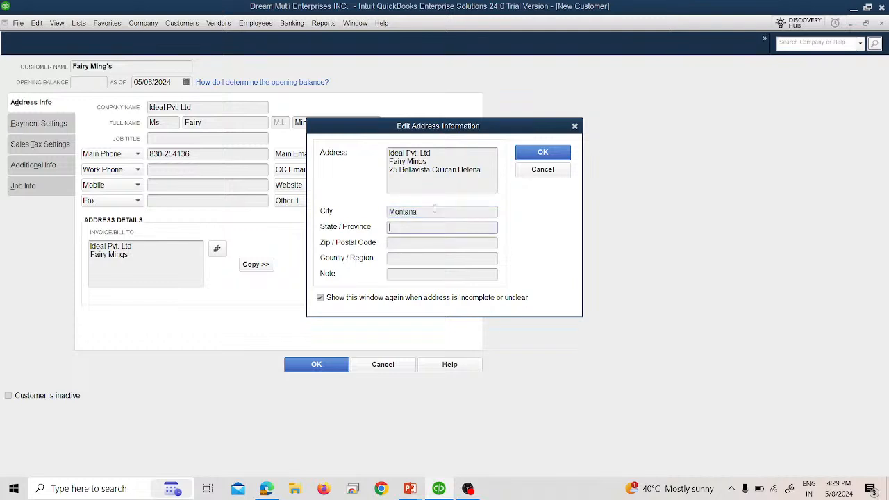
pyautogui.write('Montana')
pyautogui.press('Tab')
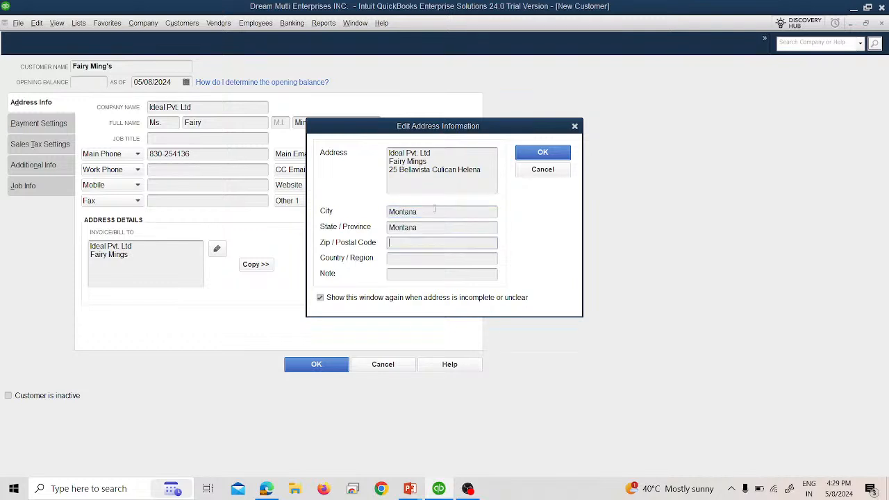
pyautogui.hotkey('alt', 'Tab')
pyautogui.hotkey('alt', 'Tab')
pyautogui.write('59623')
pyautogui.press('Tab')
pyautogui.write('US')
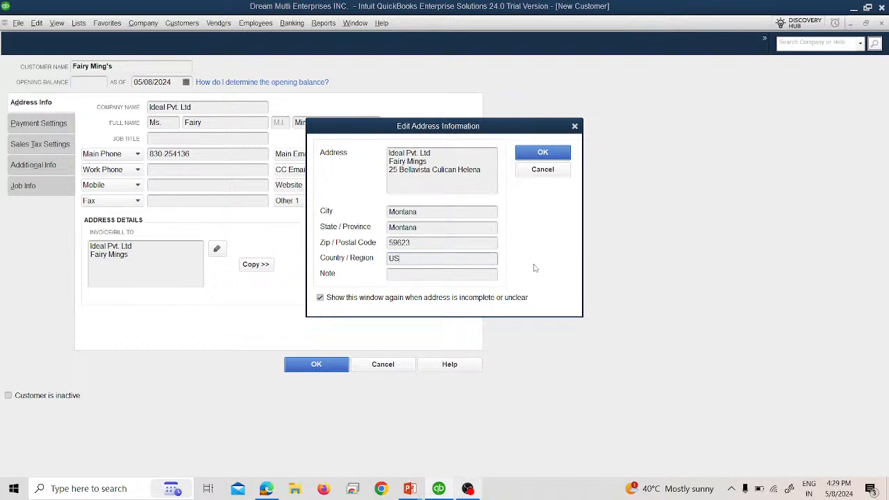
pyautogui.click(567, 153)
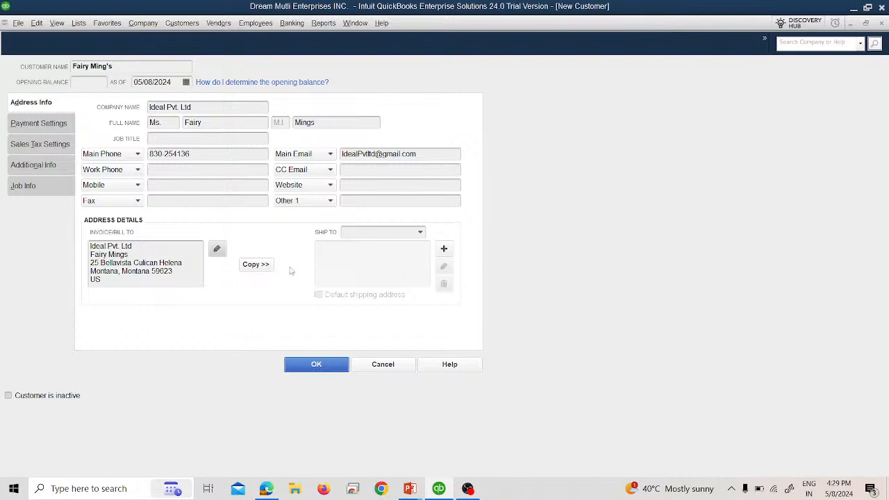
# Copy the billing address to the Ship To address and confirm it.
pyautogui.click(255, 263)
pyautogui.click(543, 131)
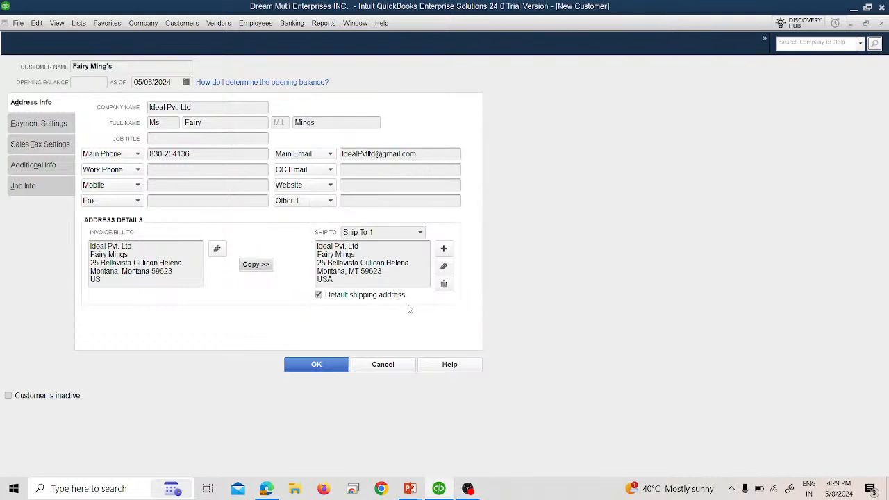
pyautogui.click(58, 125)
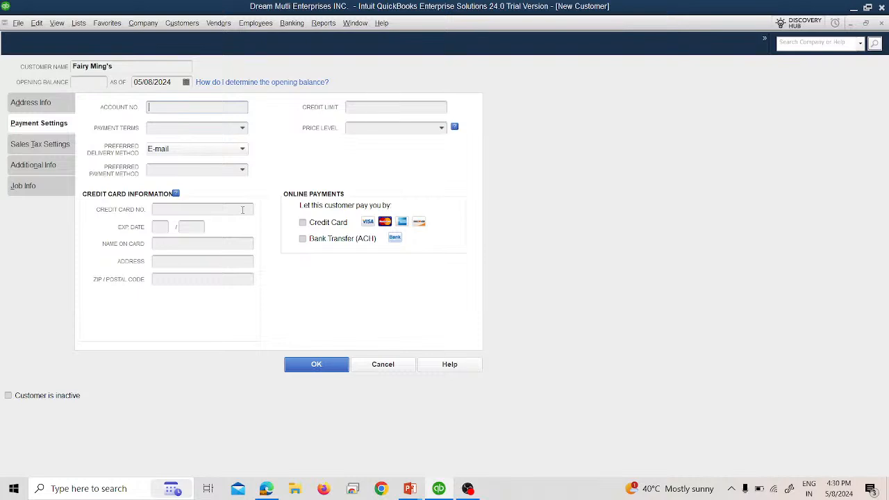
# Set the customer's payment terms to 1% 10 Net 30 and credit limit to 75000.
pyautogui.hotkey('alt', 'Tab')
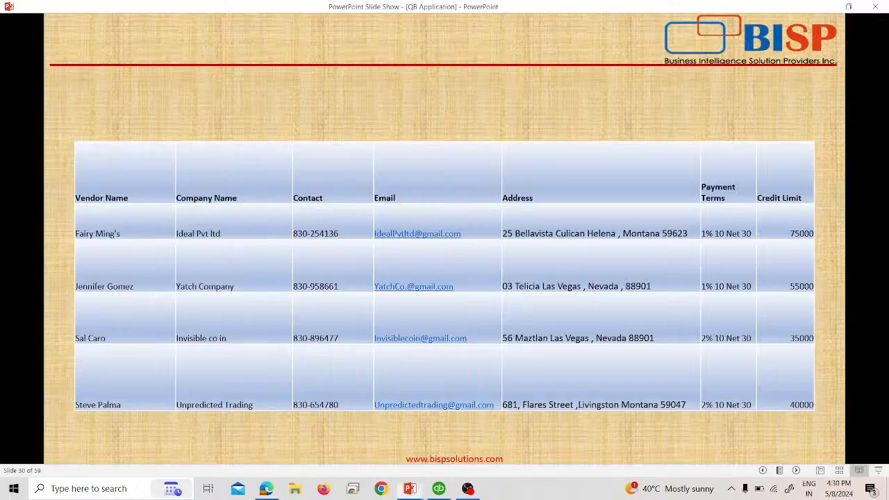
pyautogui.hotkey('alt', 'Tab')
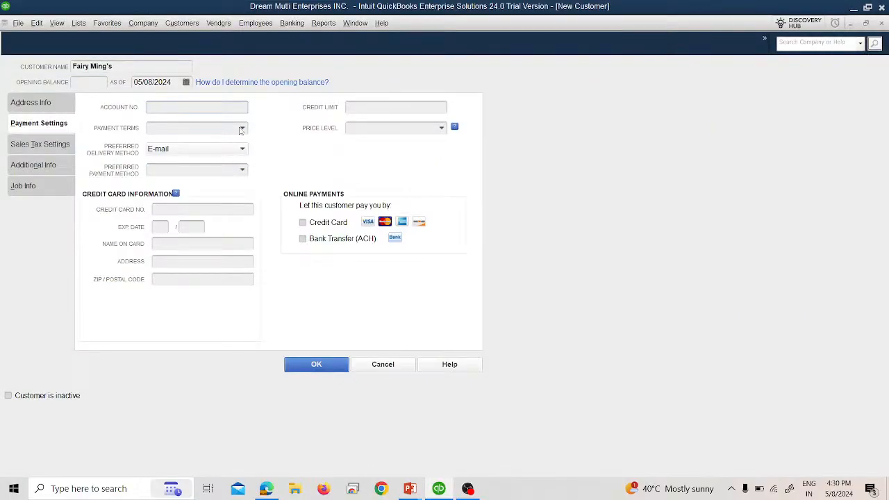
pyautogui.click(243, 127)
pyautogui.click(366, 108)
pyautogui.write('75000')
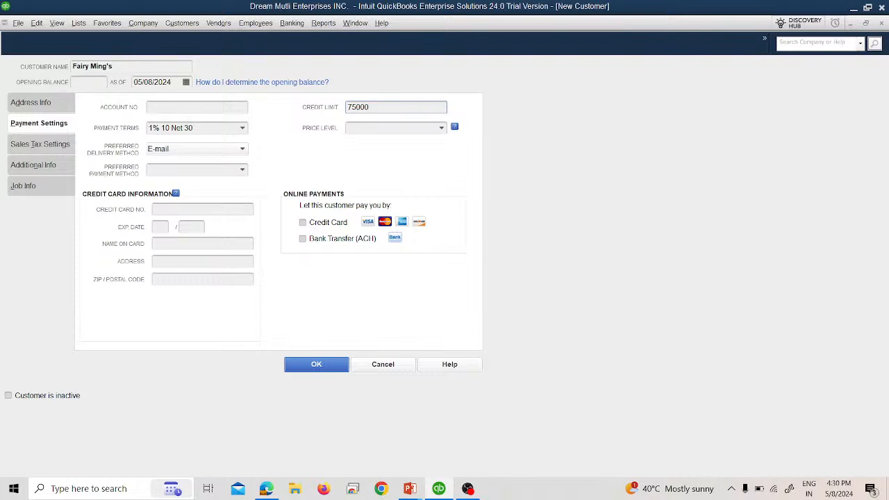
pyautogui.click(64, 146)
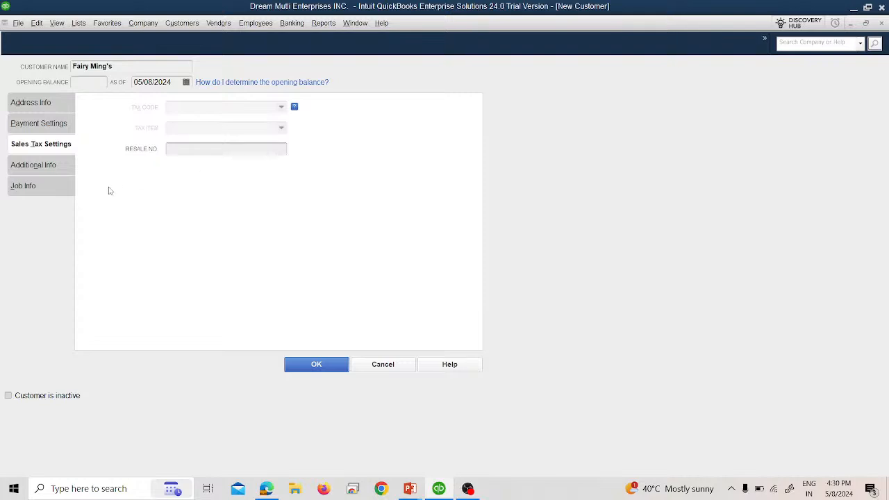
# Review Customer Type, Rep and Job Info without choosing anything, then save the customer with OK.
pyautogui.click(31, 165)
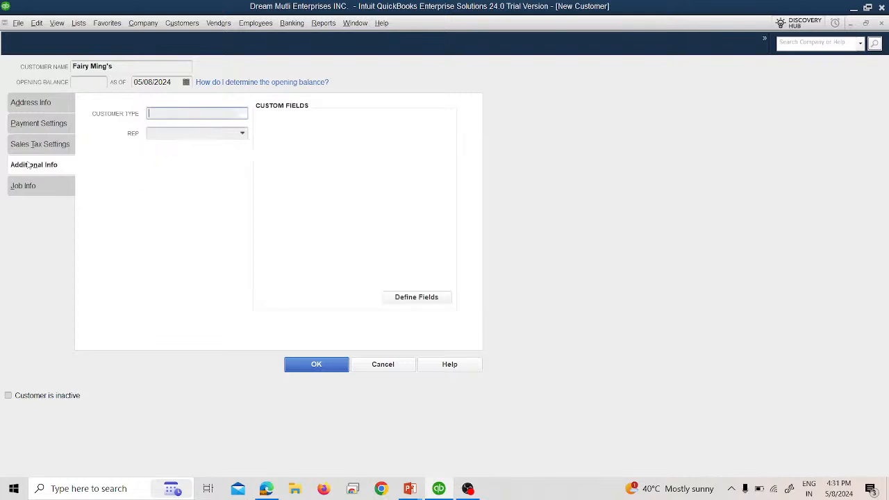
pyautogui.click(242, 115)
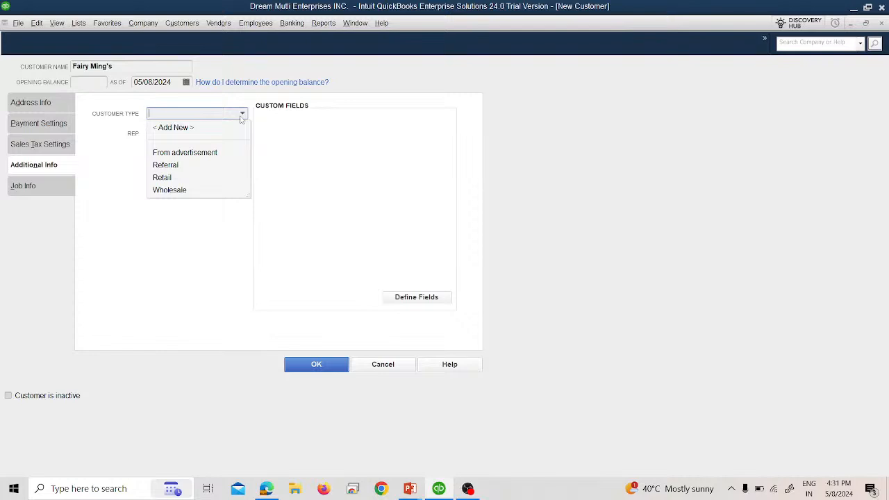
pyautogui.click(158, 235)
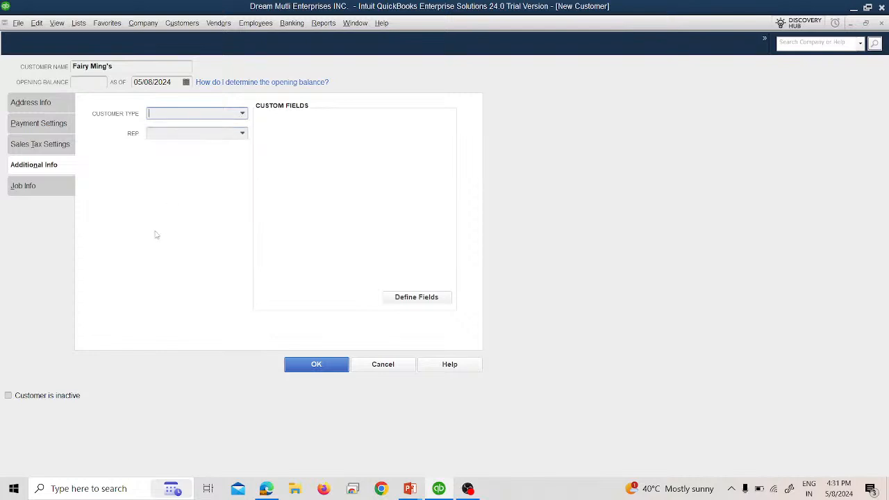
pyautogui.click(246, 134)
pyautogui.click(243, 139)
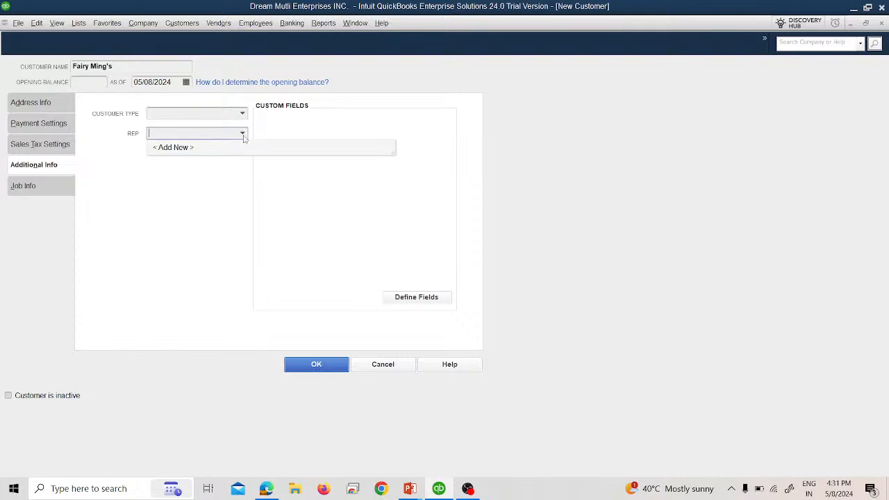
pyautogui.click(177, 225)
pyautogui.click(67, 192)
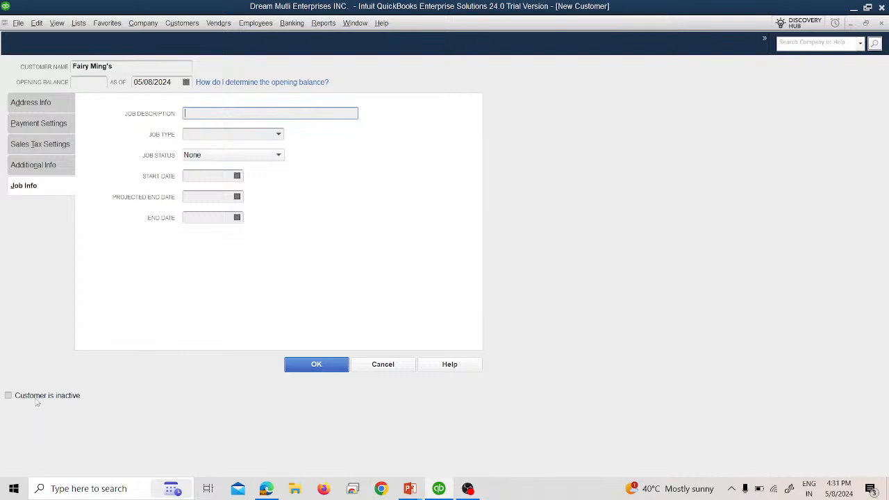
pyautogui.click(318, 364)
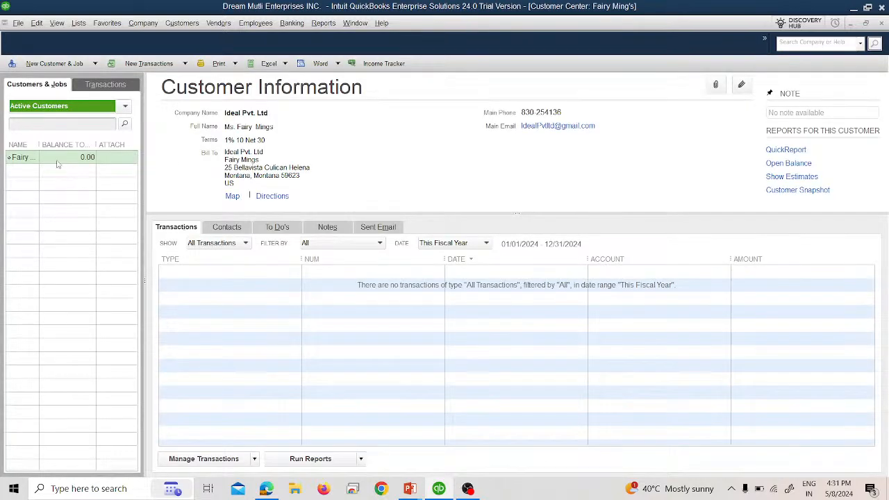
# Widen the Name column and choose New Customer & Job > Add Multiple Customer:Jobs.
pyautogui.moveTo(39, 143)
pyautogui.mouseDown()
pyautogui.moveTo(65, 143)
pyautogui.moveTo(42, 143)
pyautogui.moveTo(53, 144)
pyautogui.mouseUp()
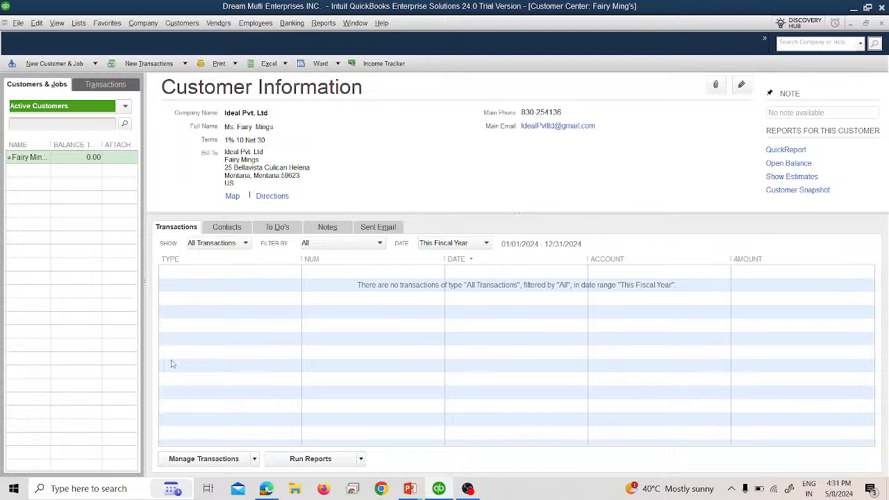
pyautogui.click(77, 64)
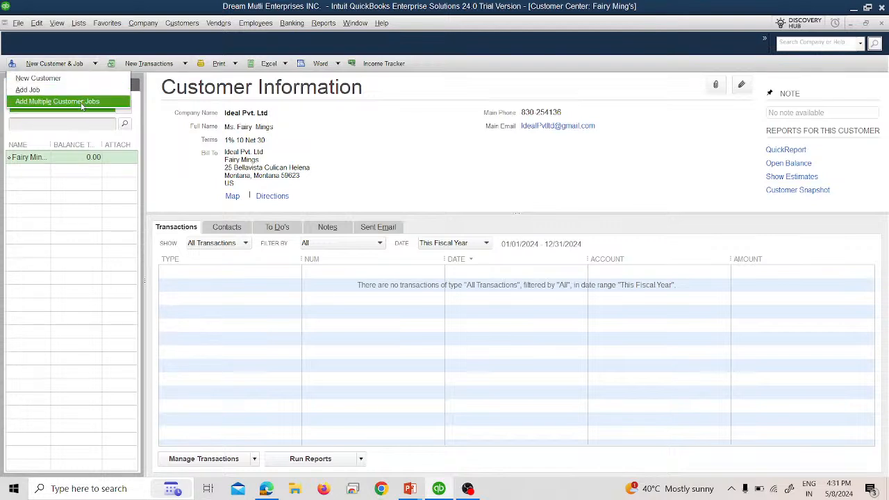
pyautogui.click(82, 103)
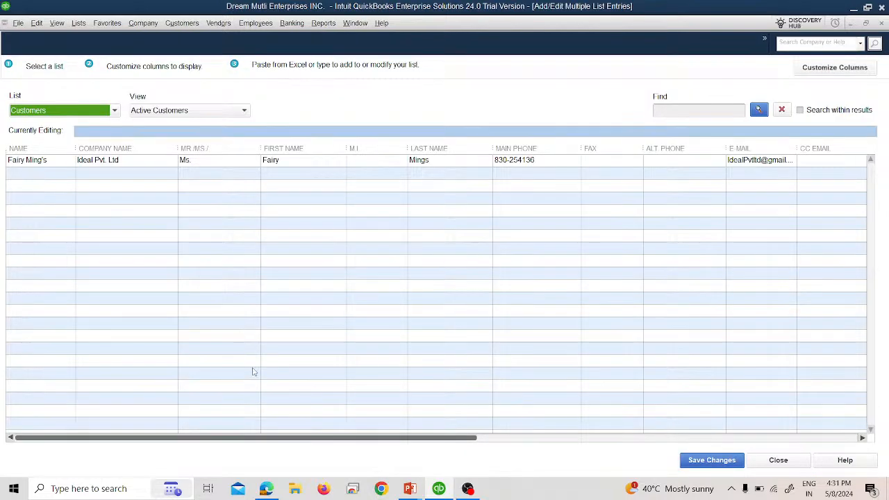
# In Customize Columns, add Terms and Credit Limit to the displayed columns and apply.
pyautogui.moveTo(346, 440); pyautogui.dragTo(332, 460)
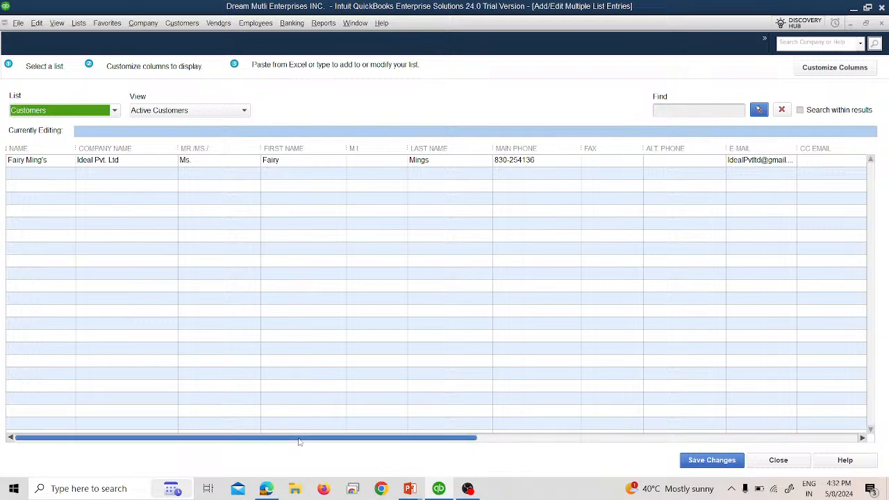
pyautogui.moveTo(298, 442); pyautogui.dragTo(137, 433)
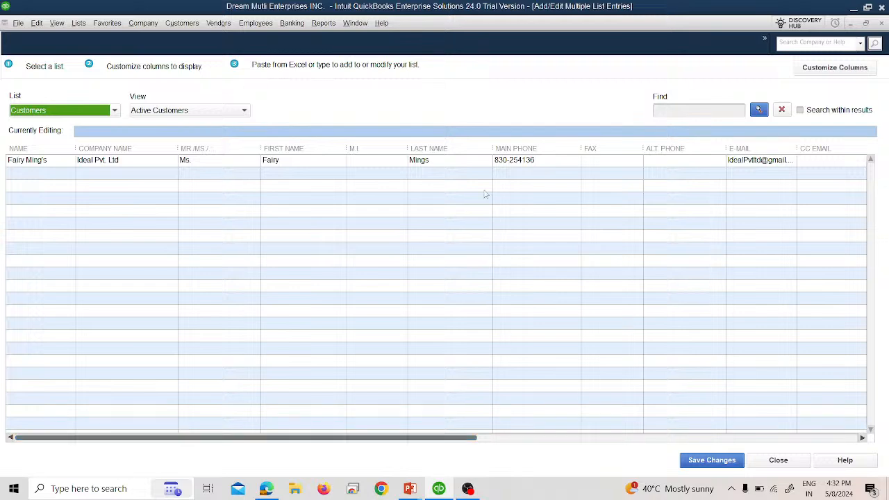
pyautogui.click(833, 68)
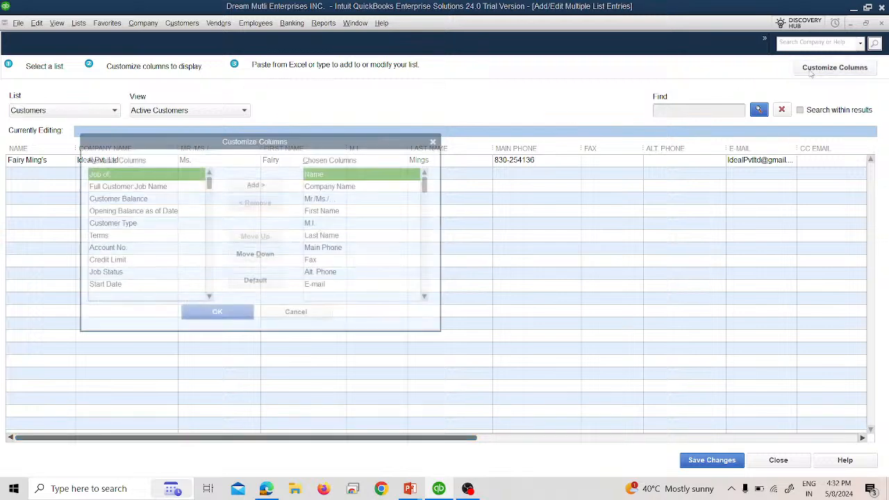
pyautogui.click(340, 187)
pyautogui.click(335, 175)
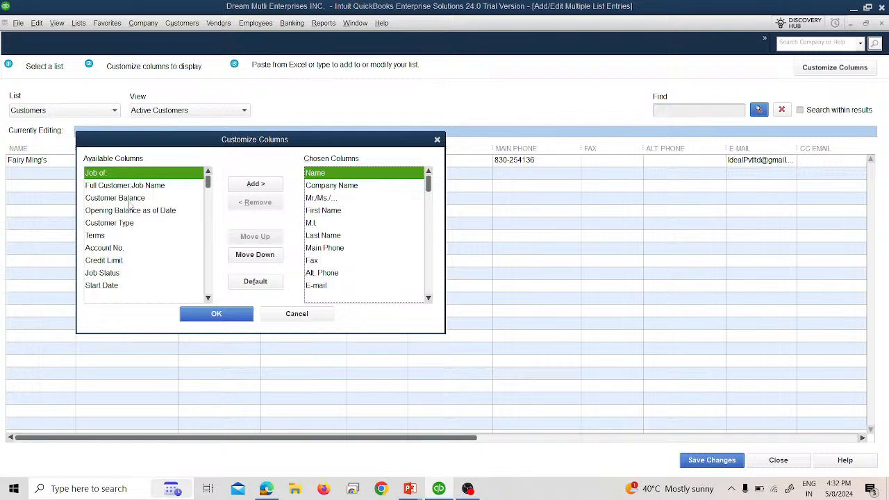
pyautogui.click(117, 237)
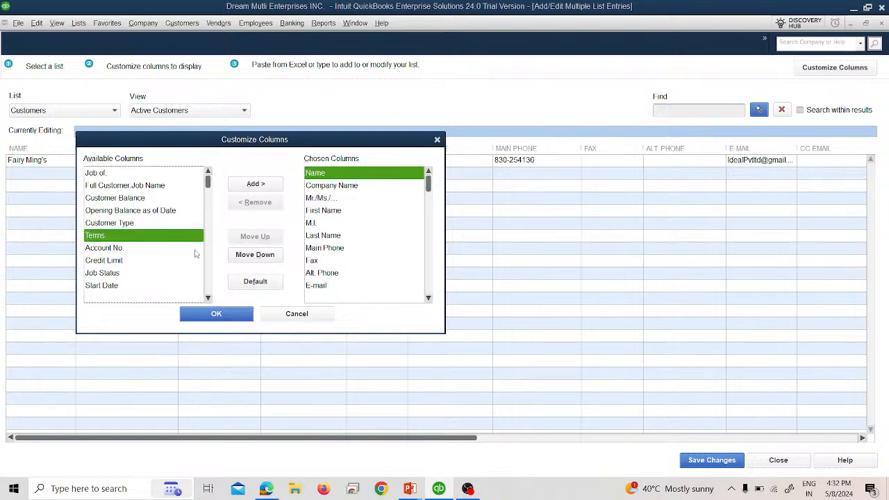
pyautogui.click(256, 183)
pyautogui.click(128, 249)
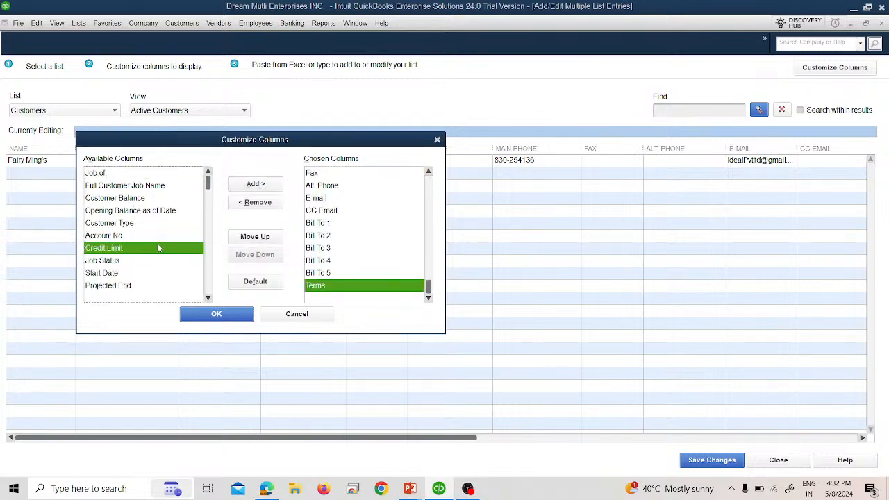
pyautogui.click(255, 184)
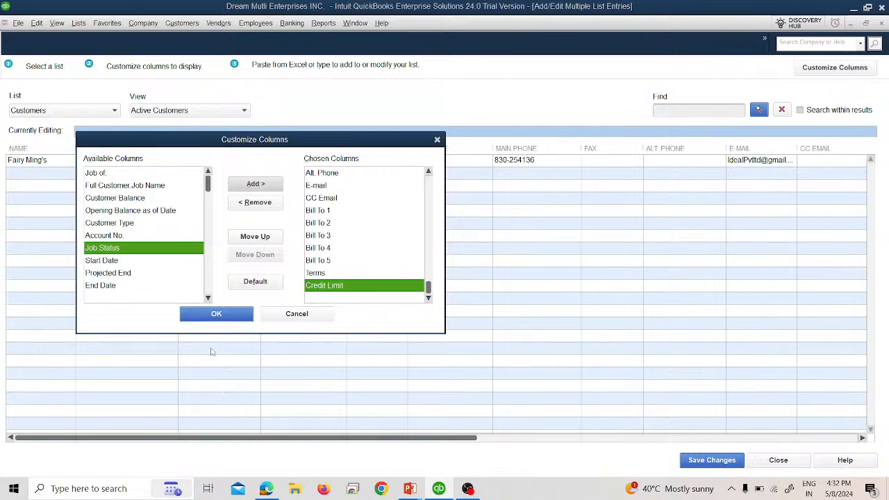
pyautogui.click(212, 315)
pyautogui.moveTo(270, 437); pyautogui.dragTo(238, 453)
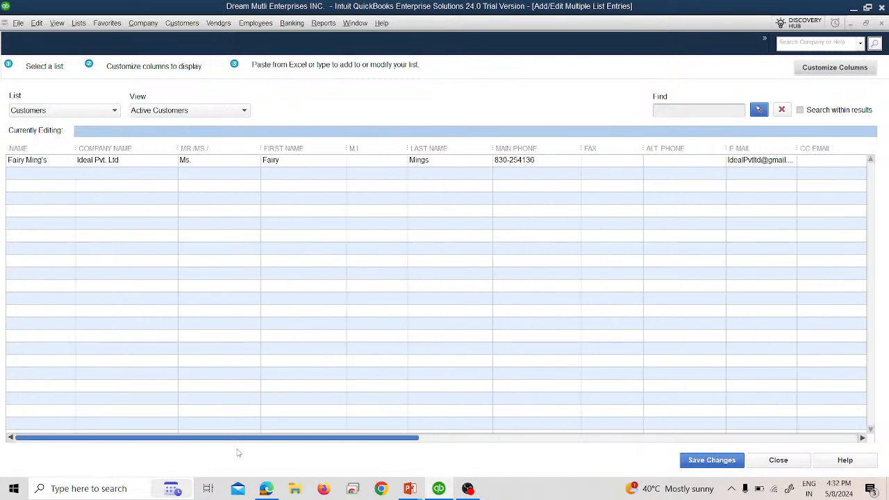
pyautogui.click(48, 175)
# Type two more customer names from the vendor slide into the second and third rows.
pyautogui.hotkey('alt', 'Tab')
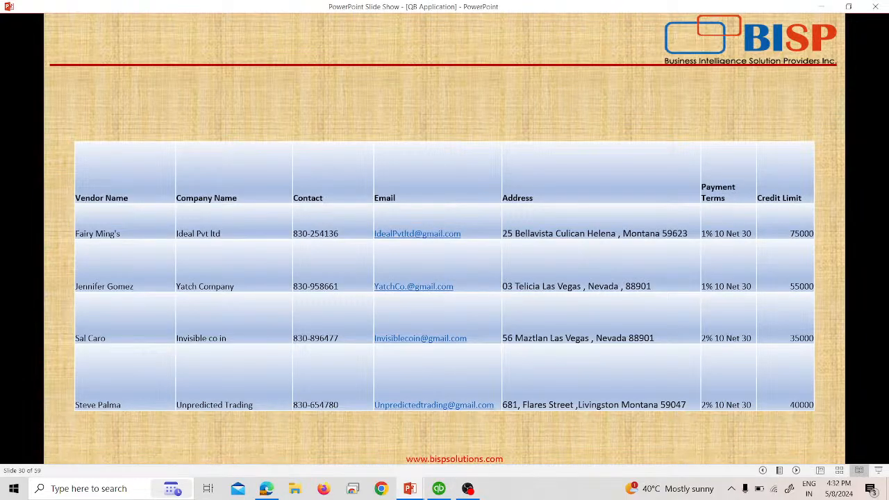
pyautogui.hotkey('alt', 'Tab')
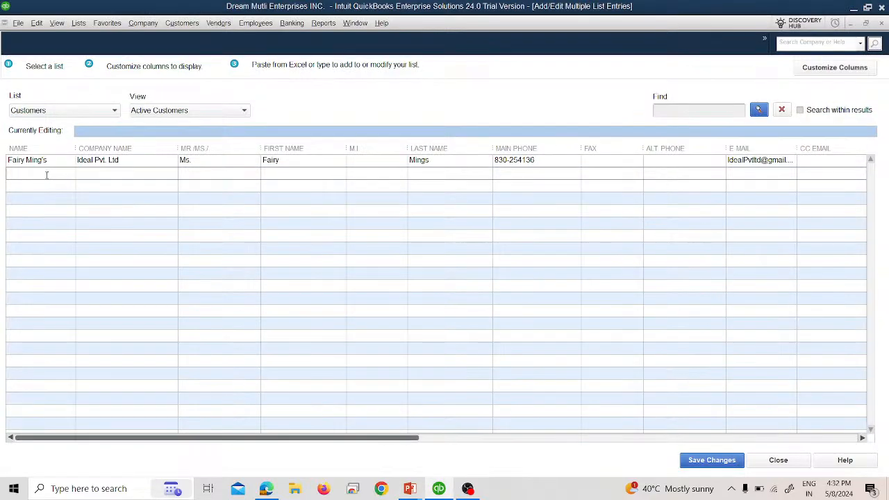
pyautogui.hotkey('alt', 'Tab')
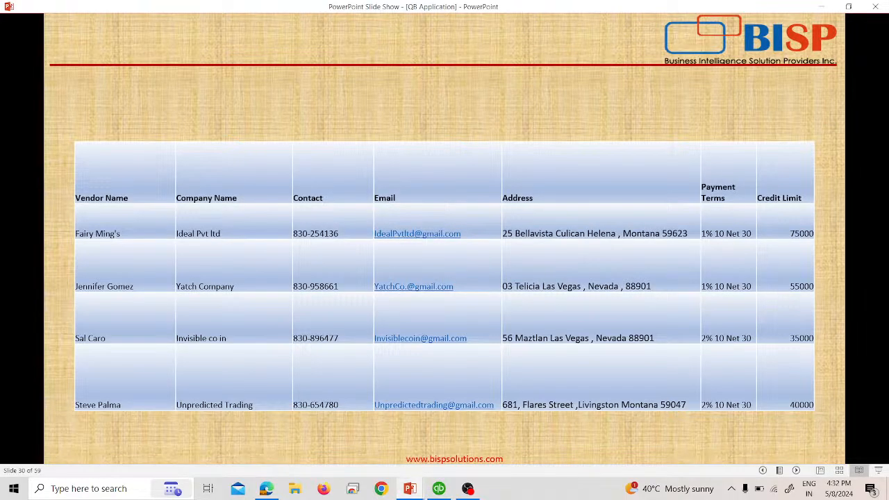
pyautogui.hotkey('alt', 'Tab')
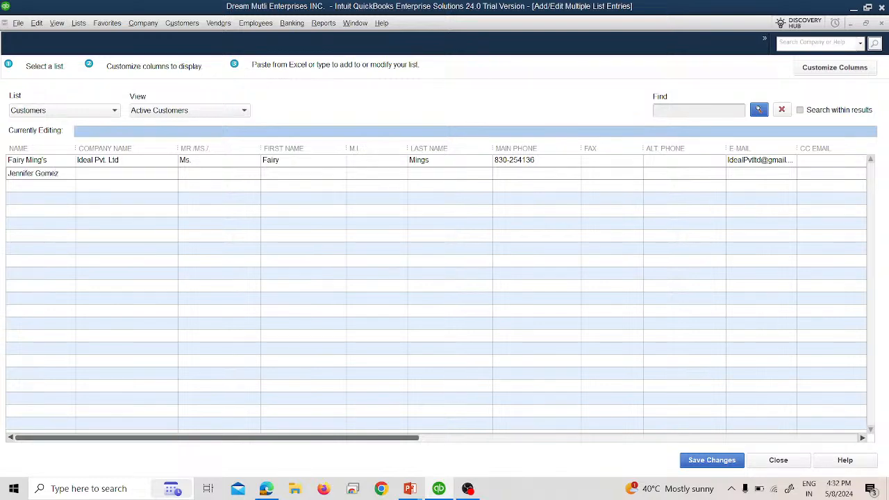
pyautogui.press('Tab')
pyautogui.click(56, 184)
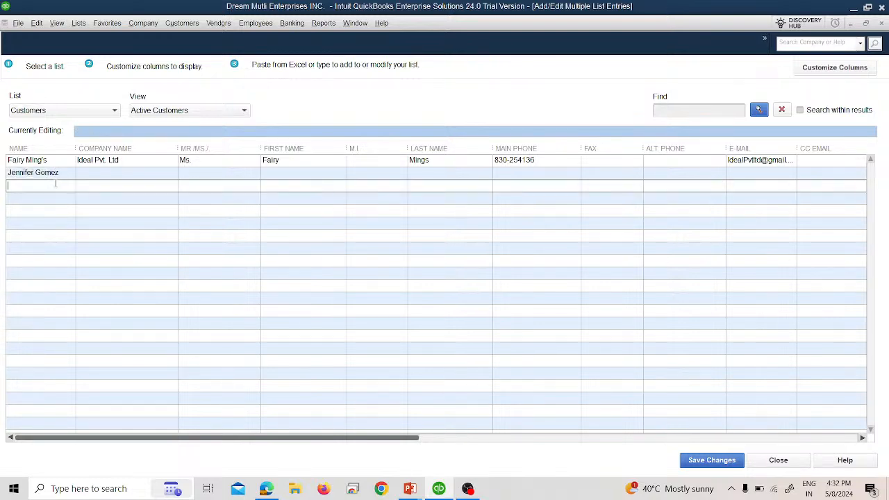
# Move the third-row customer name down to the fourth row with cut and paste.
pyautogui.click(53, 198)
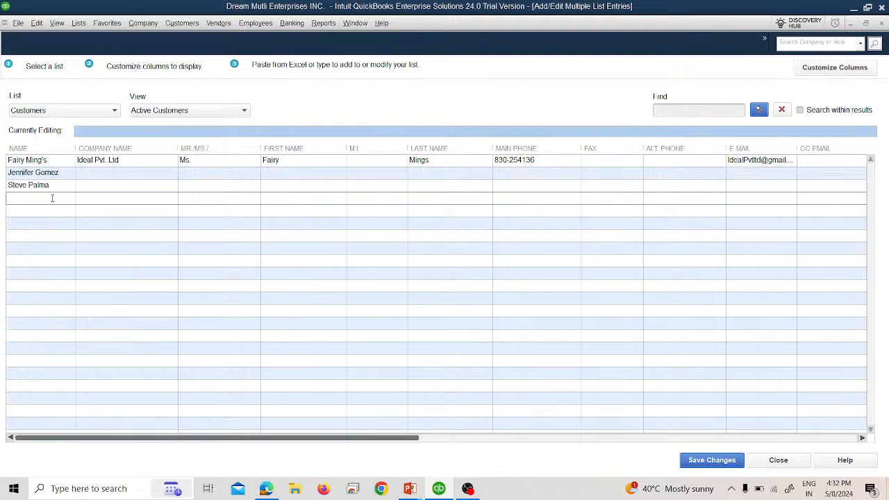
pyautogui.hotkey('alt', 'Tab')
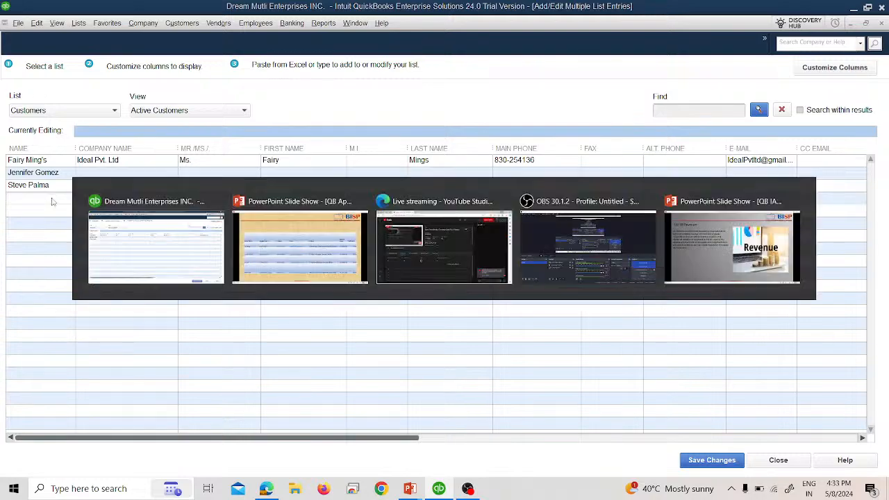
pyautogui.hotkey('alt', 'Tab')
pyautogui.write('Steve')
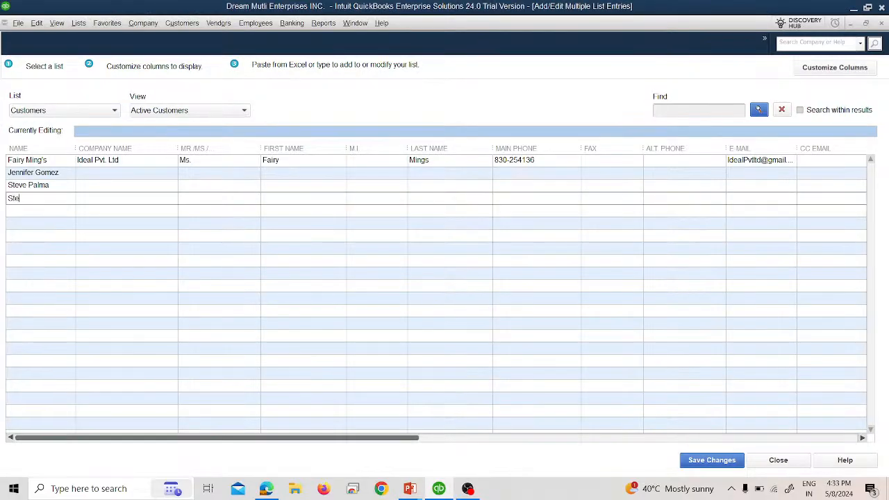
pyautogui.press('BackSpace')
pyautogui.press('BackSpace')
pyautogui.press('BackSpace')
pyautogui.press('BackSpace')
pyautogui.press('BackSpace')
pyautogui.hotkey('alt', 'Tab')
pyautogui.hotkey('alt', 'Tab')
pyautogui.click(65, 188)
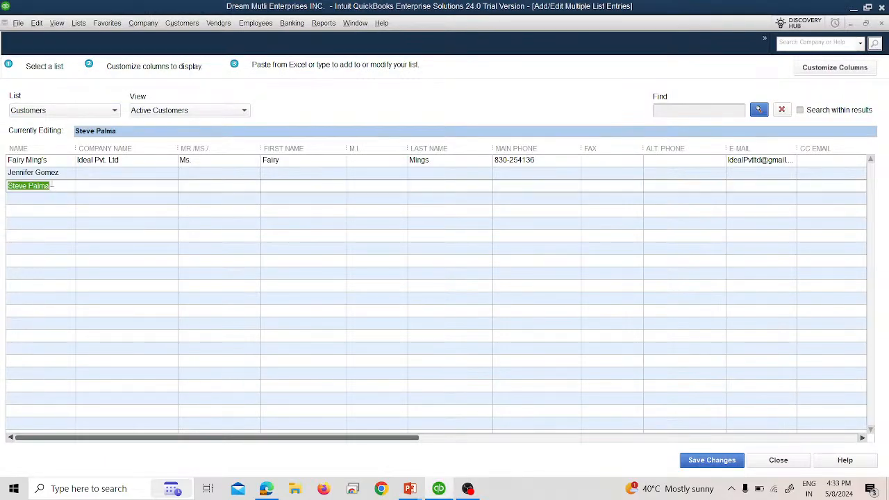
pyautogui.hotkey('ctrl', 'x')
pyautogui.click(42, 199)
pyautogui.hotkey('ctrl', 'v')
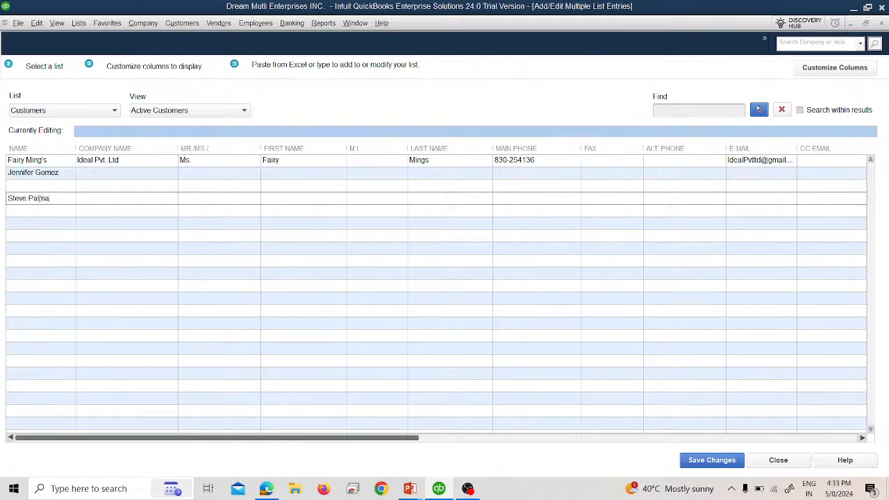
pyautogui.click(35, 186)
# Fill the empty third row with the missing customer name and enter Yatch CO as a company.
pyautogui.hotkey('alt', 'Tab')
pyautogui.hotkey('alt', 'Tab')
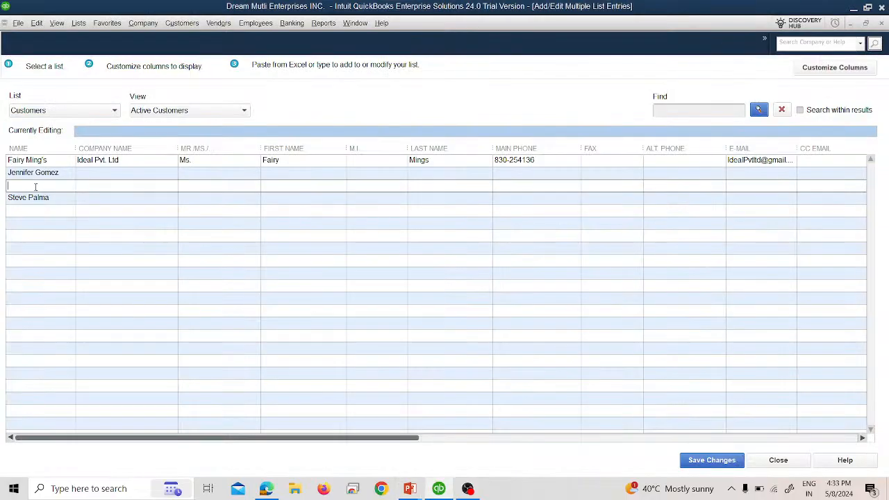
pyautogui.hotkey('alt', 'Tab')
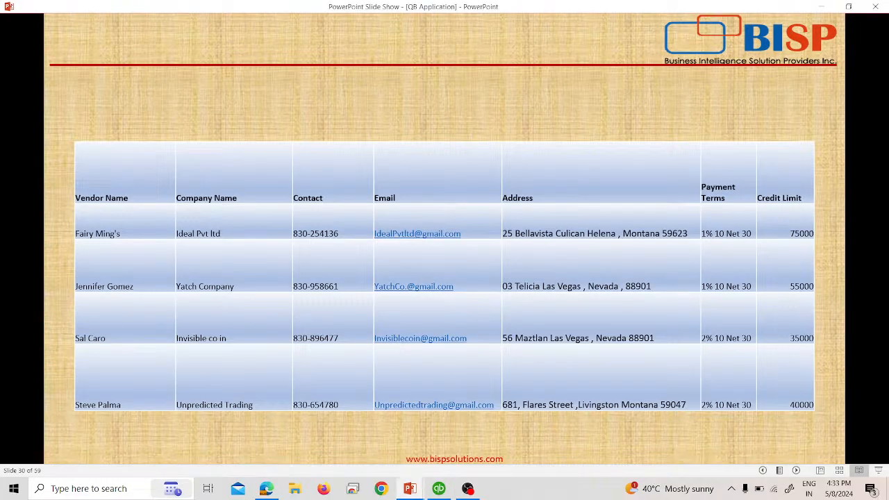
pyautogui.hotkey('alt', 'Tab')
pyautogui.write('Yatch CO')
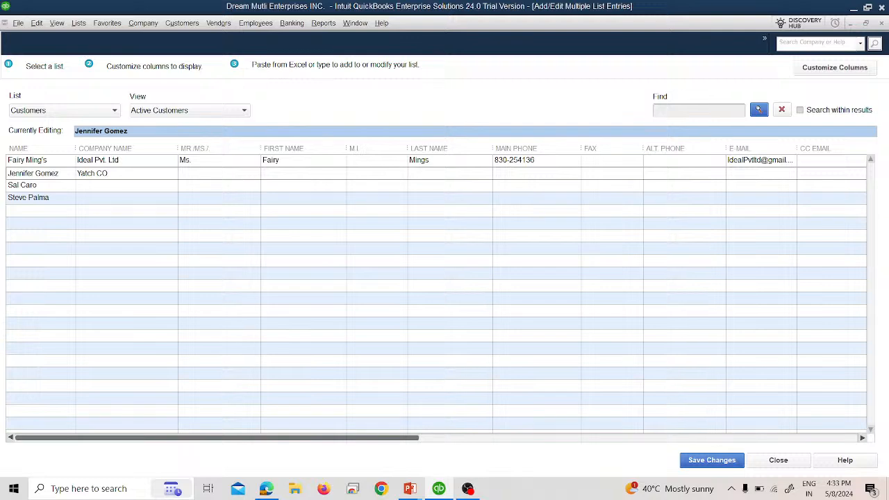
# Correct the second company name and enter 'Invisible Co In' and 'Unpredicted Trading' as company names.
pyautogui.press('BackSpace')
pyautogui.write('ompany')
pyautogui.click(124, 185)
pyautogui.hotkey('alt', 'Tab')
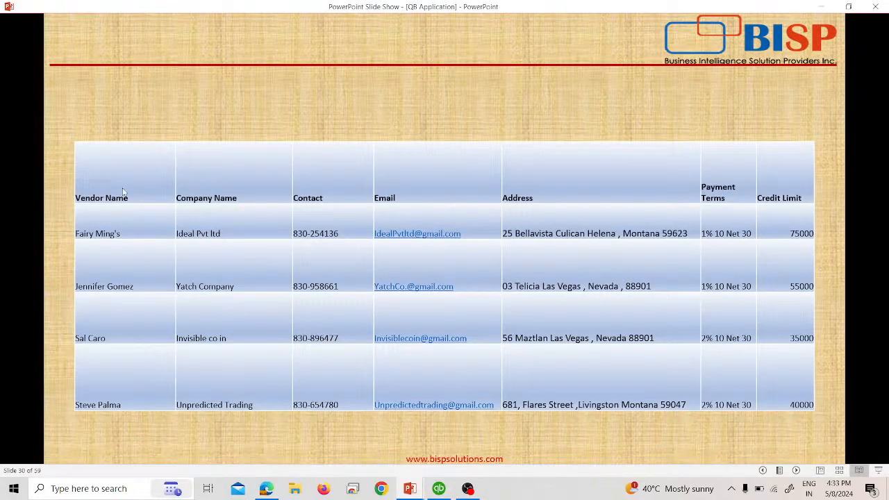
pyautogui.hotkey('alt', 'Tab')
pyautogui.write('Invi')
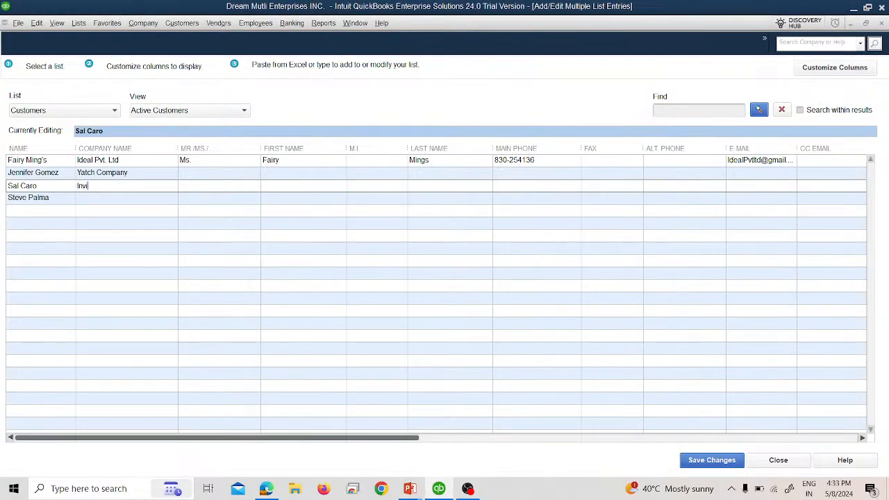
pyautogui.write('sible Co In')
pyautogui.click(122, 200)
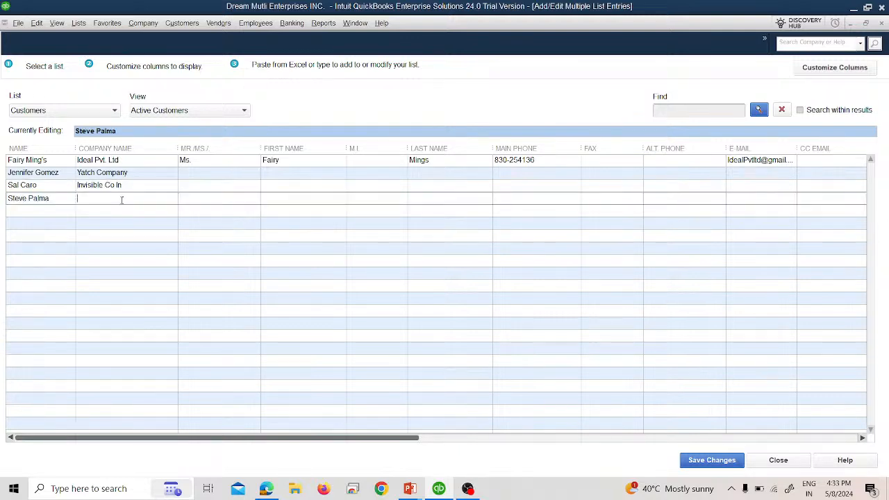
pyautogui.hotkey('alt', 'Tab')
pyautogui.hotkey('alt', 'Tab')
pyautogui.write('Unpredic')
pyautogui.write('ted')
pyautogui.hotkey('alt', 'Tab')
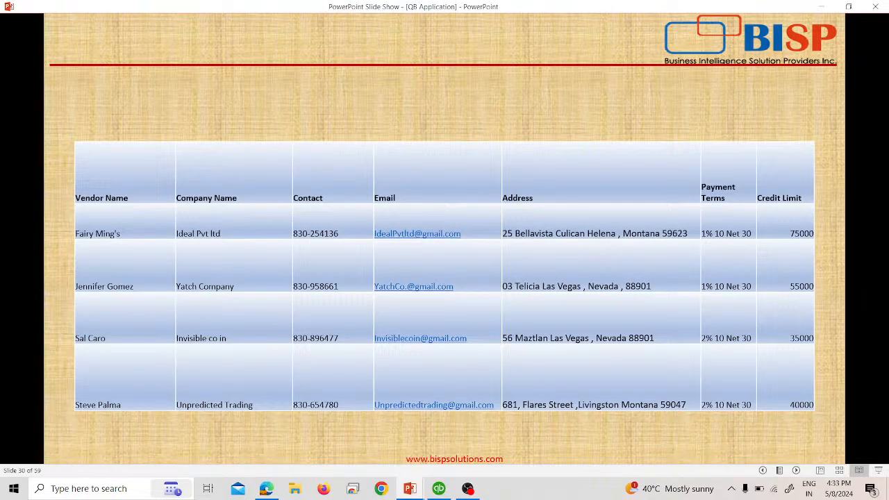
pyautogui.hotkey('alt', 'Tab')
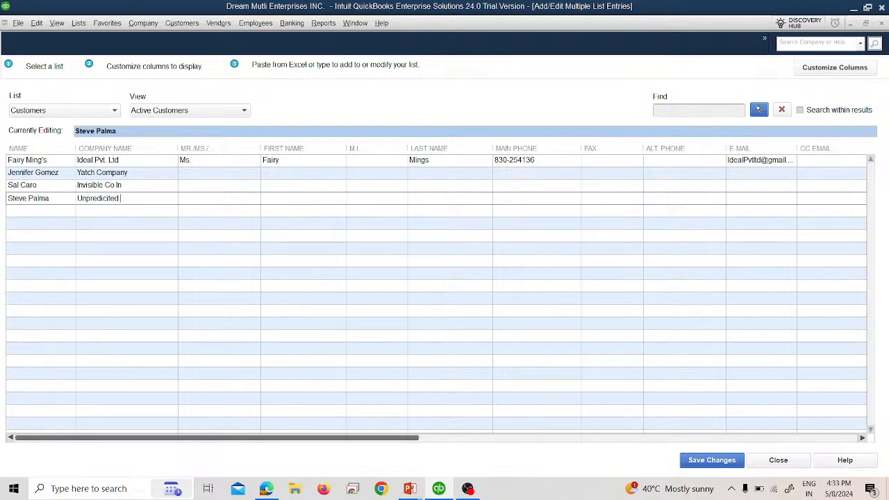
pyautogui.hotkey('alt', 'Tab')
pyautogui.hotkey('alt', 'Tab')
pyautogui.write('Trading')
# Enter the salutation, first name and last name for the second, third and fourth customers.
pyautogui.click(181, 174)
pyautogui.write('Ms')
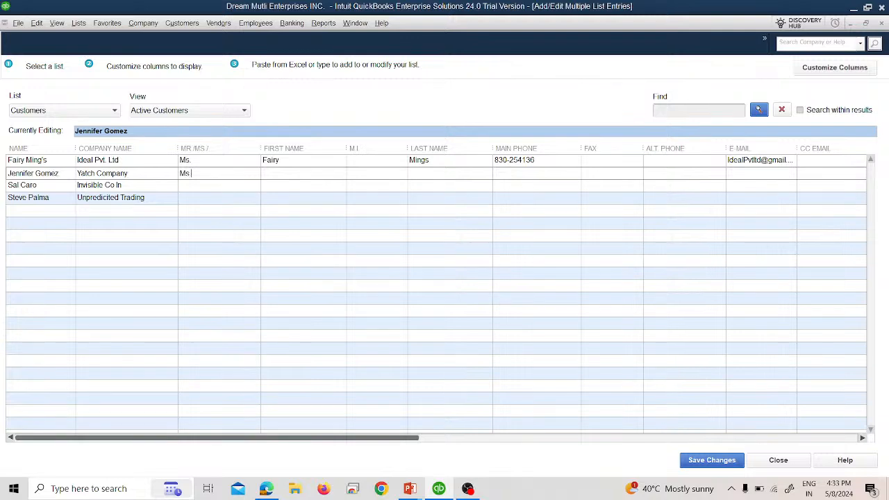
pyautogui.click(197, 186)
pyautogui.write('Mr')
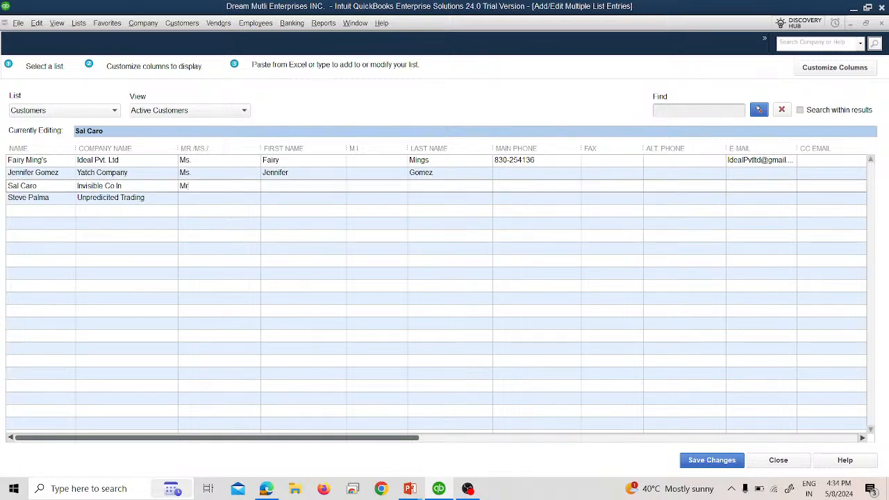
pyautogui.click(200, 198)
pyautogui.write('Mr')
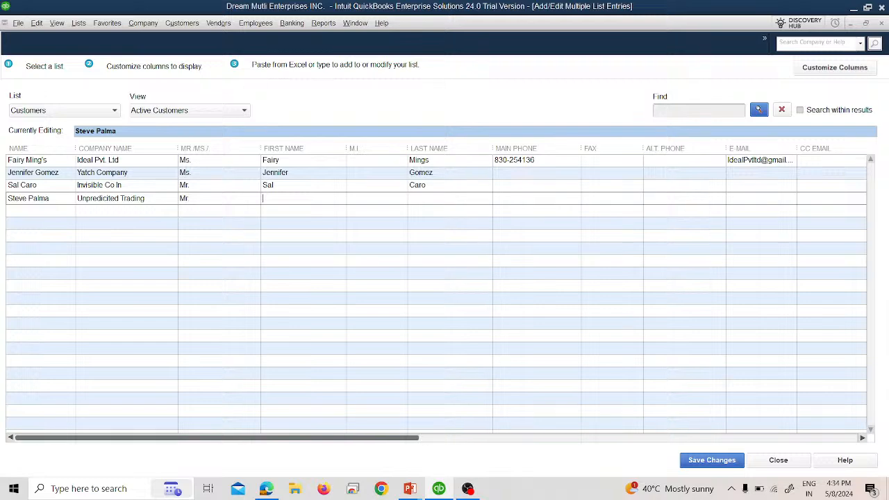
# Begin entering the second customer's main phone number from the slide.
pyautogui.click(523, 176)
pyautogui.hotkey('alt', 'Tab')
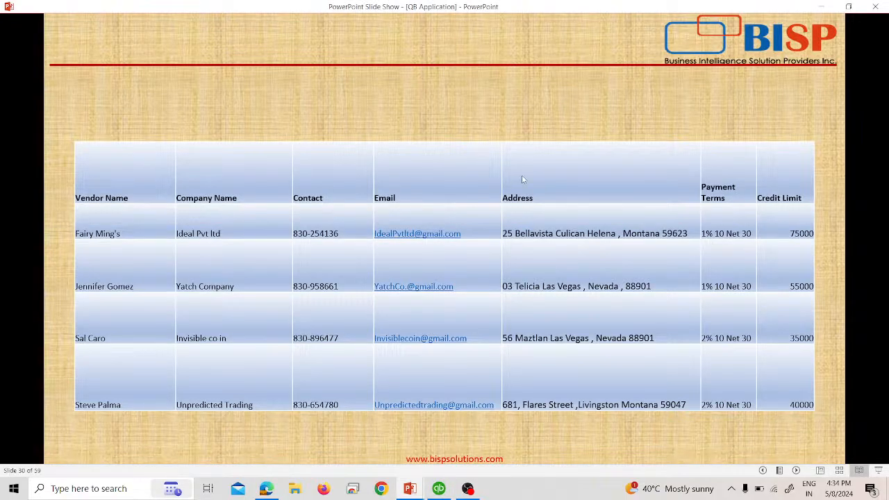
pyautogui.hotkey('alt', 'Tab')
pyautogui.write('830')
pyautogui.hotkey('alt', 'Tab')
pyautogui.hotkey('alt', 'Tab')
# Finish the second customer's main phone and enter main phones for the third and fourth customers.
pyautogui.write('-958661')
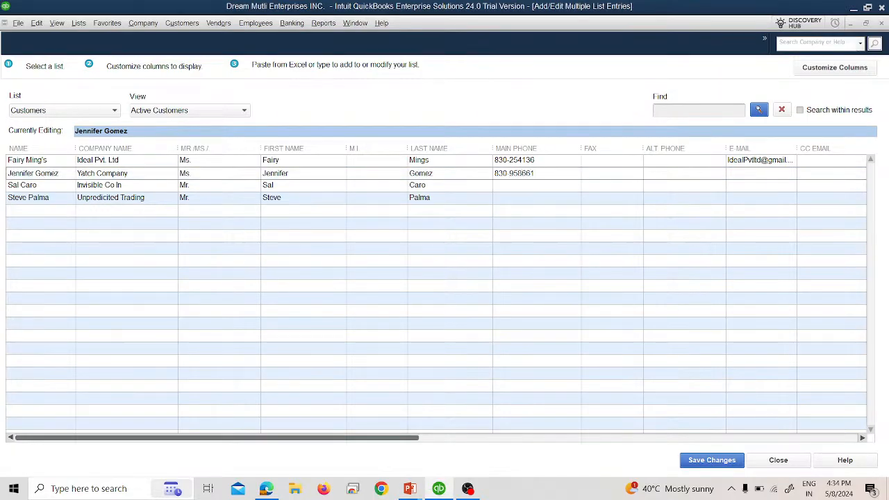
pyautogui.click(569, 187)
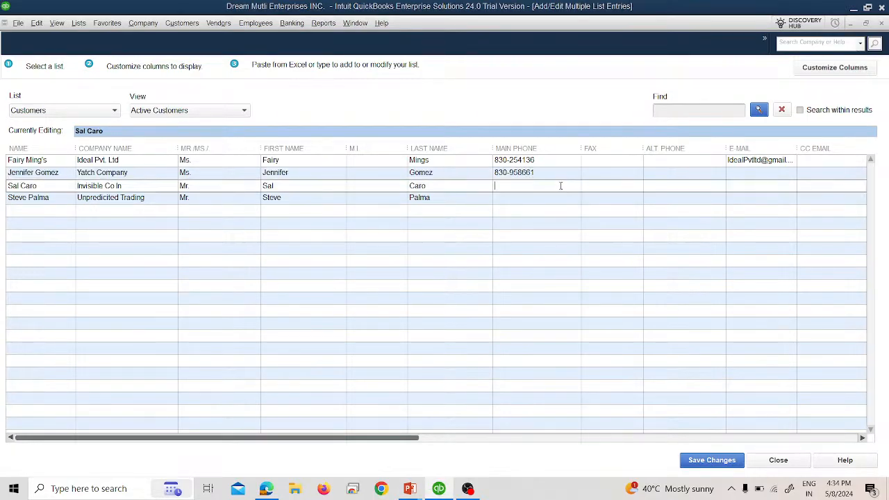
pyautogui.hotkey('alt', 'Tab')
pyautogui.hotkey('alt', 'Tab')
pyautogui.write('830')
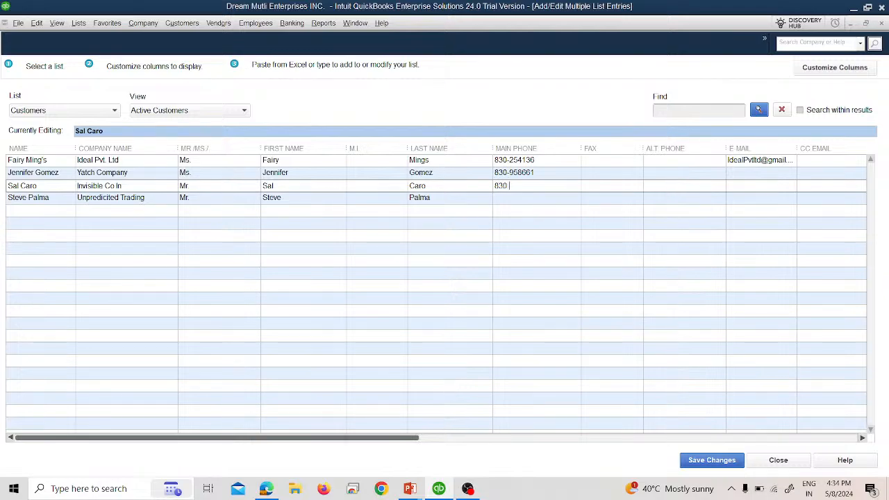
pyautogui.hotkey('alt', 'Tab')
pyautogui.hotkey('alt', 'Tab')
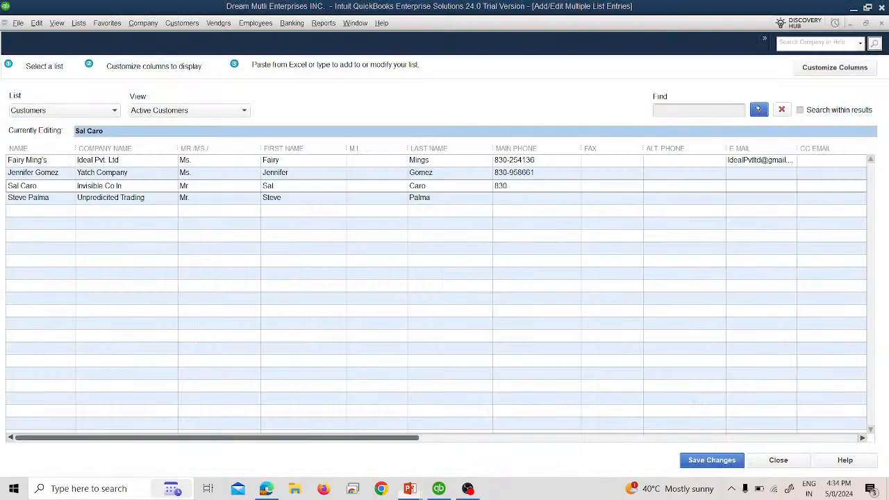
pyautogui.write('-86')
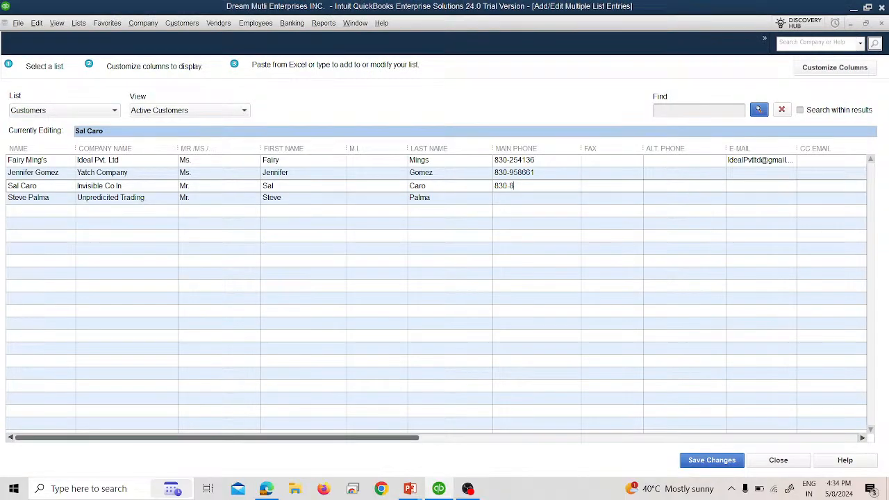
pyautogui.hotkey('alt', 'Tab')
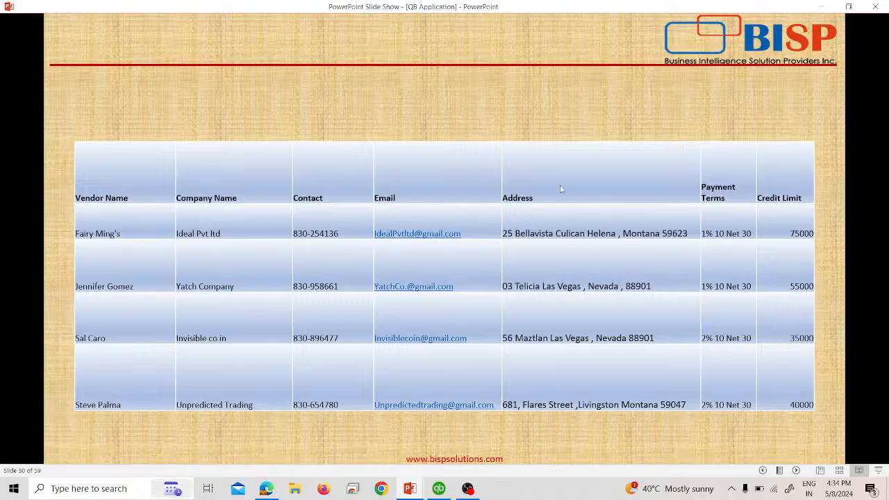
pyautogui.hotkey('alt', 'Tab')
pyautogui.write('6477')
pyautogui.click(499, 198)
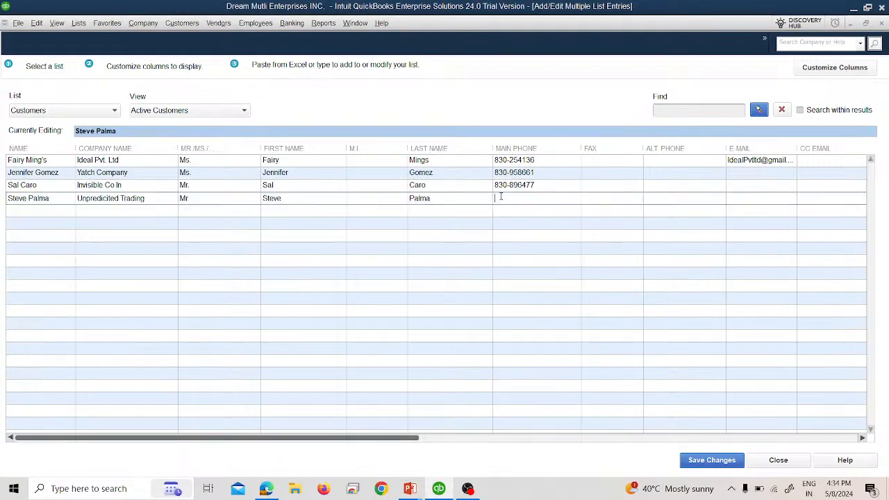
pyautogui.write('830-')
pyautogui.hotkey('alt', 'Tab')
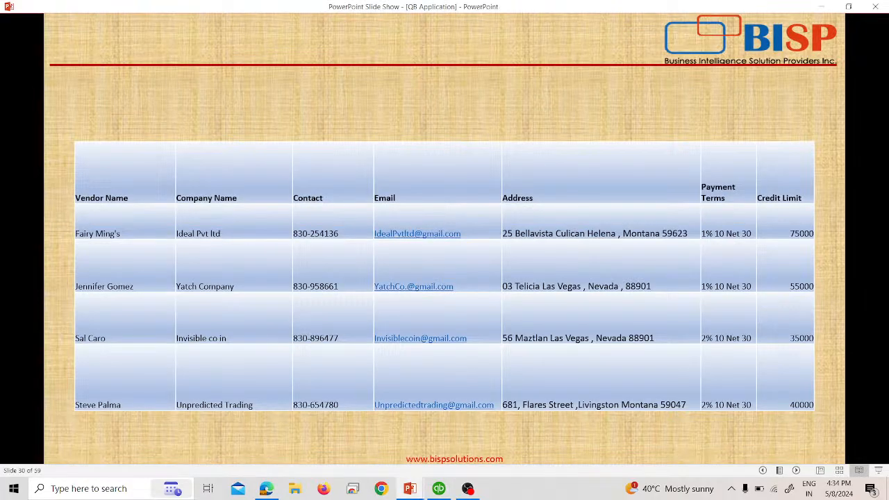
pyautogui.hotkey('alt', 'Tab')
pyautogui.write('654780')
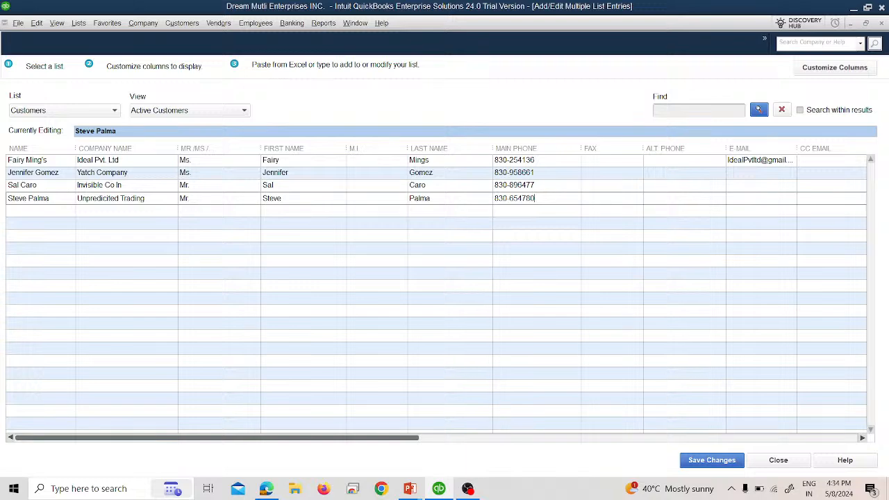
# Enter e-mail addresses for the Yatch Company, Invisible Co In and Unpredicted Trading customers.
pyautogui.click(744, 173)
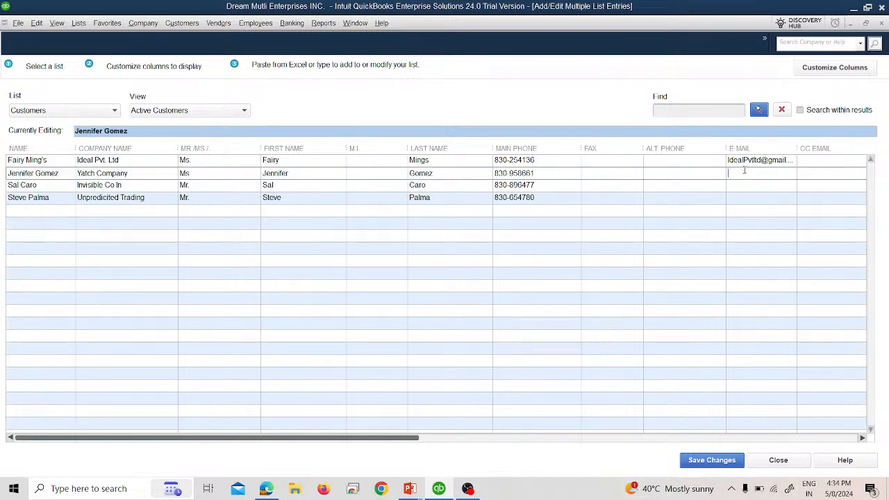
pyautogui.click(768, 185)
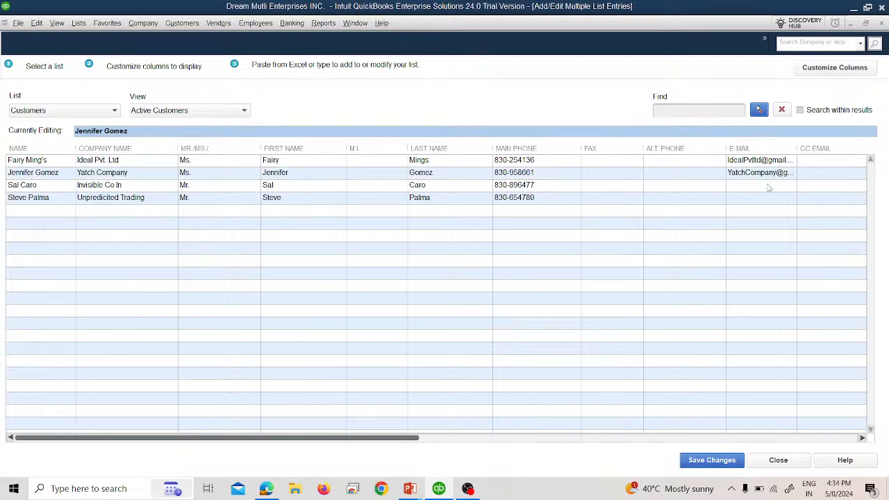
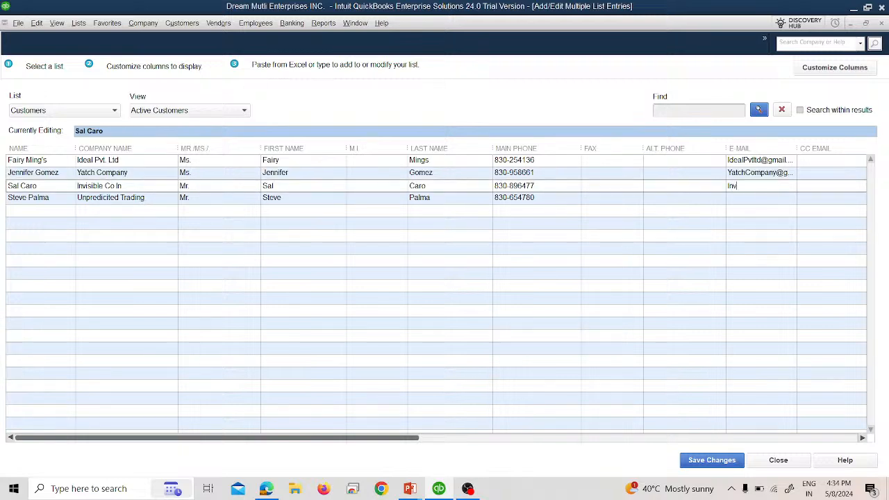
pyautogui.click(767, 198)
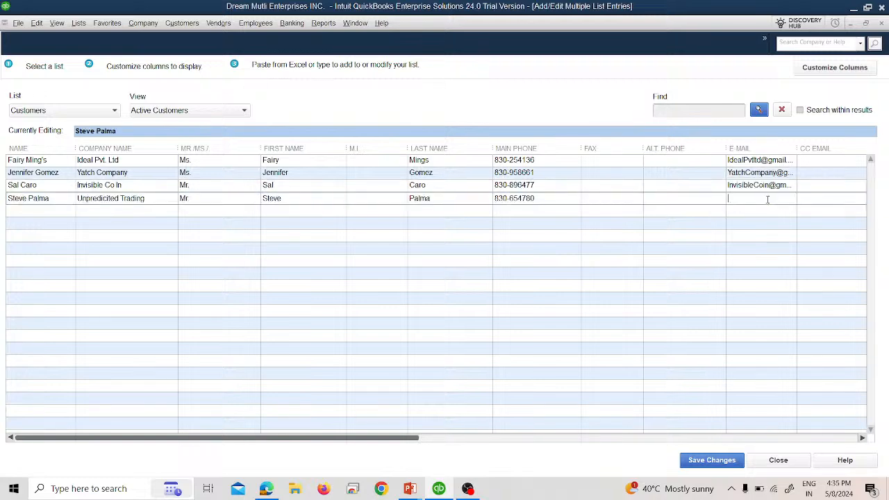
pyautogui.click(862, 438)
# Enter 'Yatch Company', 'Invisble Co. in' and 'Unpredicted Trading' as each customer's BILL TO 1 line.
pyautogui.click(863, 438)
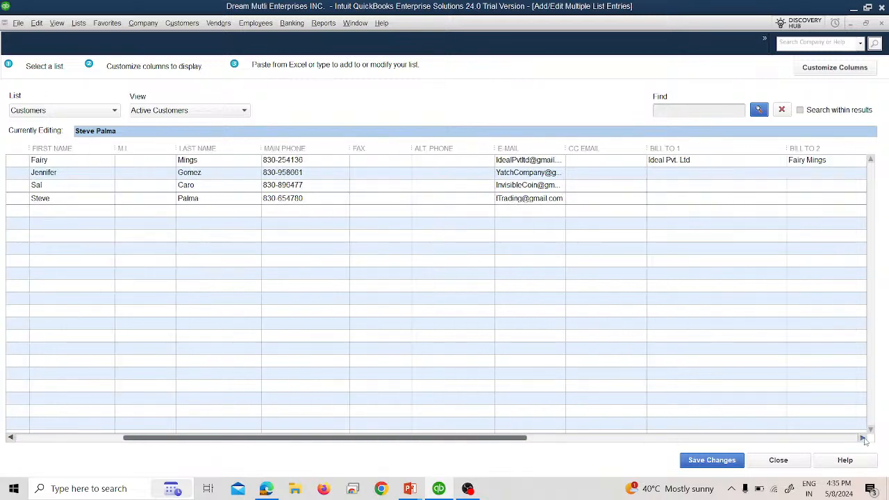
pyautogui.click(638, 174)
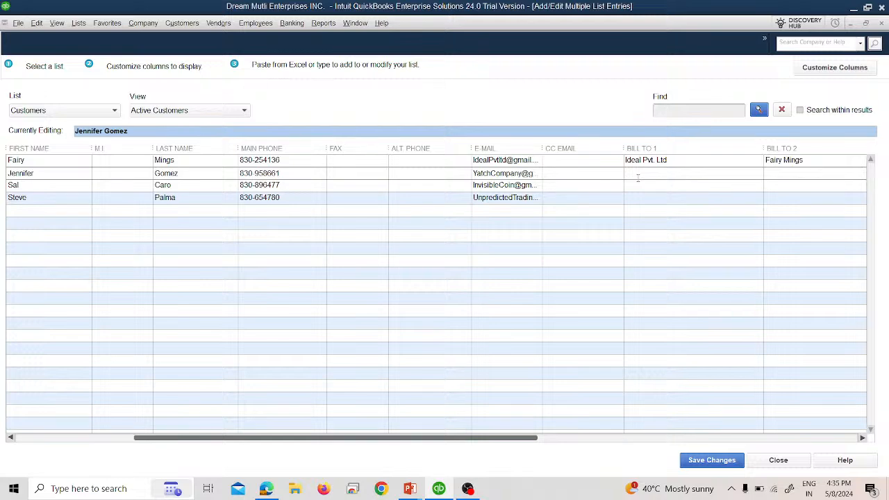
pyautogui.write('YaTch Company')
pyautogui.press('Escape')
pyautogui.click(690, 186)
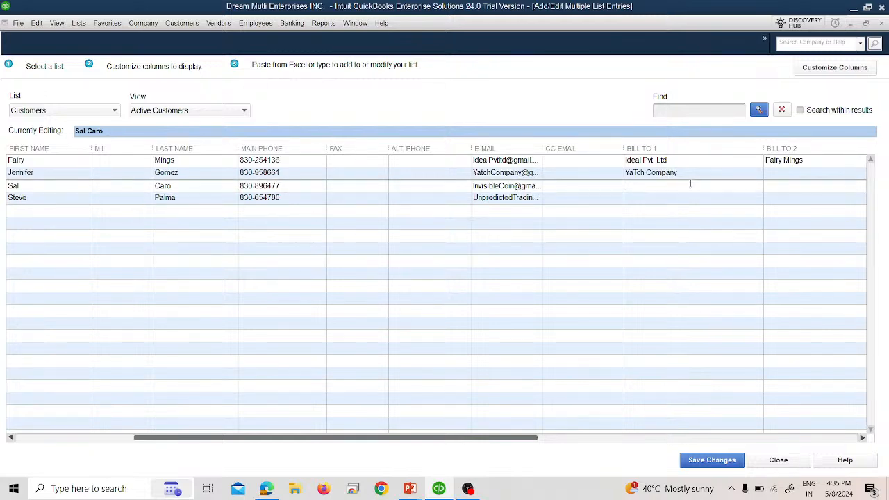
pyautogui.write('Invisble Co. in')
pyautogui.click(698, 198)
pyautogui.write('Unp')
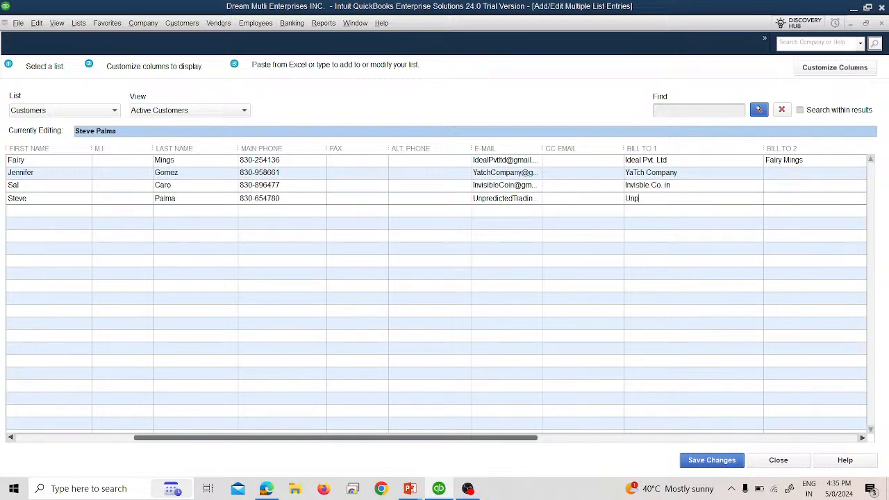
pyautogui.write('redicted Trading')
# Enter each of the three customers' contact full names in the BILL TO 2 line.
pyautogui.click(789, 174)
pyautogui.hotkey('alt', 'Tab')
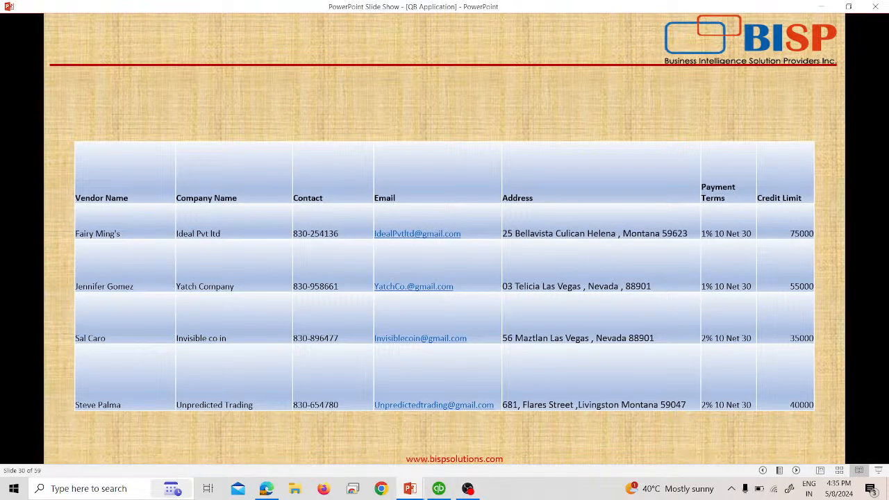
pyautogui.hotkey('alt', 'Tab')
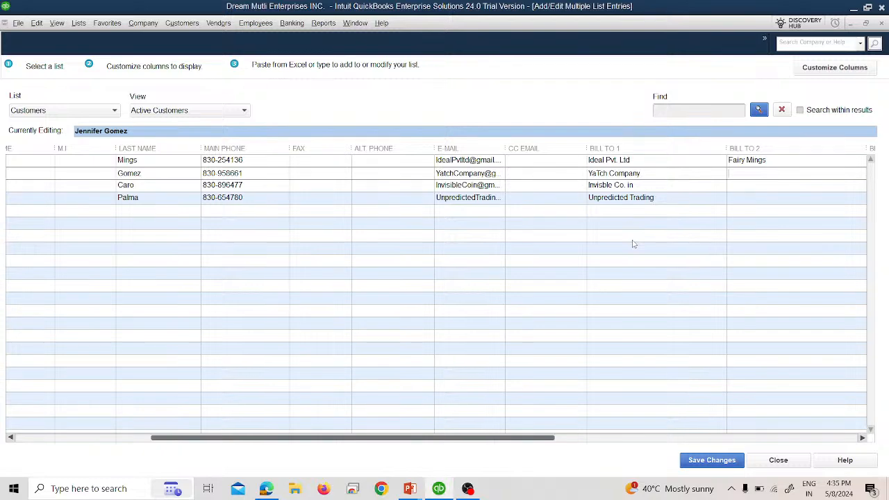
pyautogui.click(779, 186)
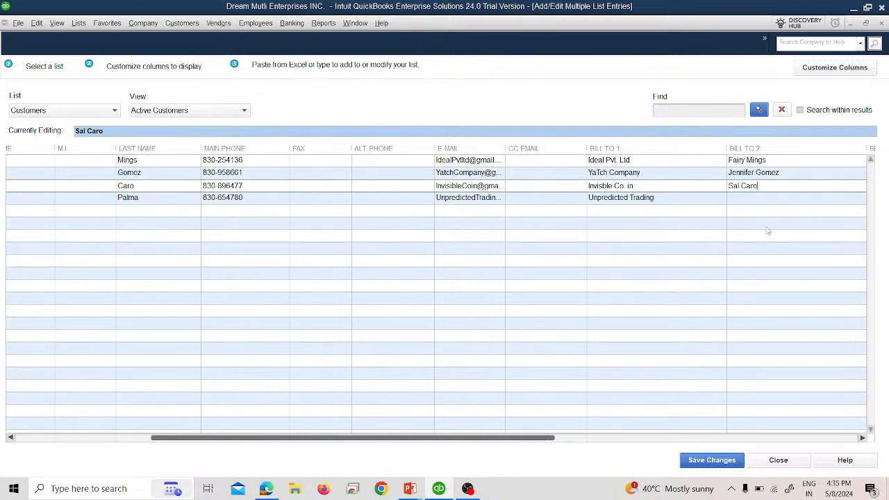
pyautogui.click(765, 200)
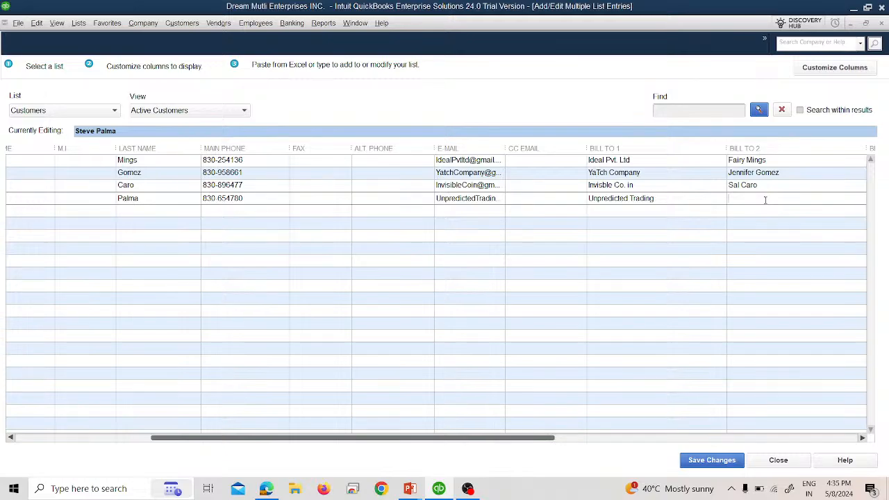
pyautogui.hotkey('alt', 'Tab')
pyautogui.hotkey('alt', 'Tab')
# Enter Yatch Company's street address in BILL TO 3 and its state and ZIP in BILL TO 4.
pyautogui.click(862, 438)
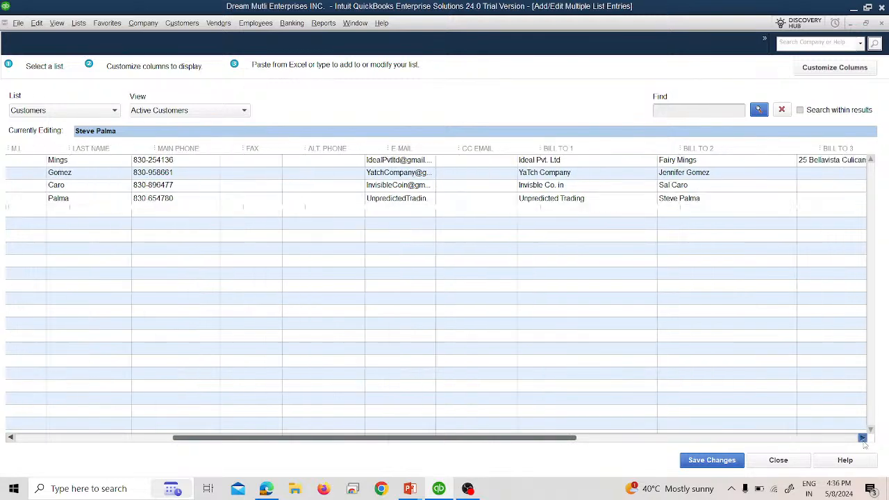
pyautogui.click(861, 437)
pyautogui.click(863, 439)
pyautogui.click(862, 439)
pyautogui.click(706, 177)
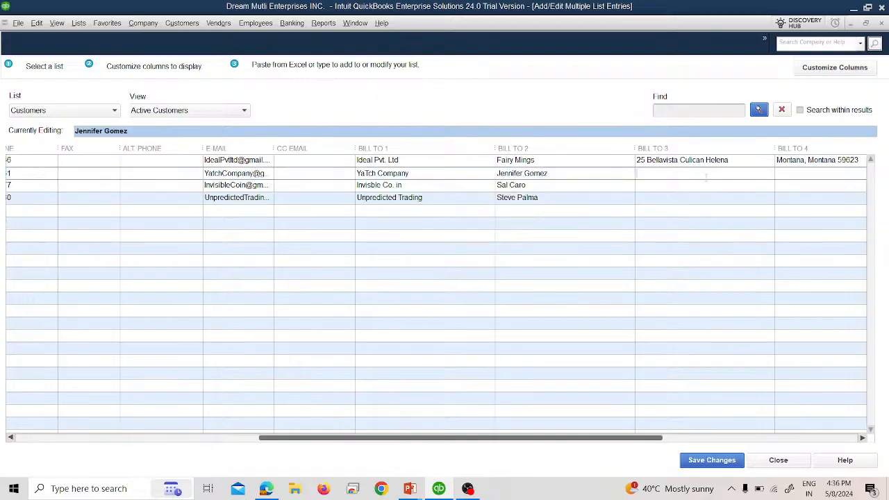
pyautogui.hotkey('alt', 'Tab')
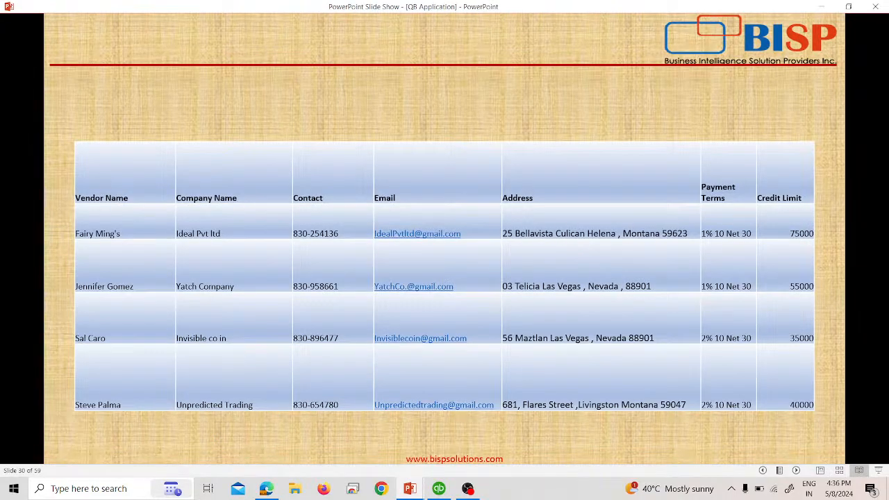
pyautogui.hotkey('alt', 'Tab')
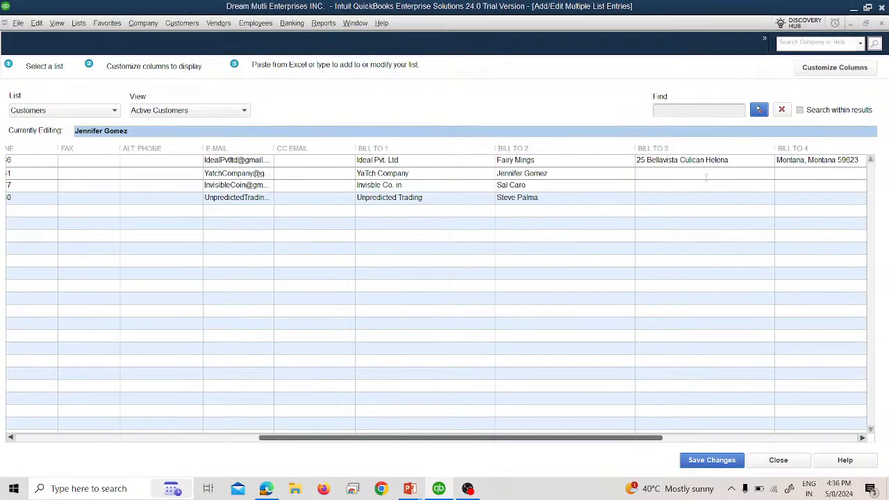
pyautogui.hotkey('alt', 'Tab')
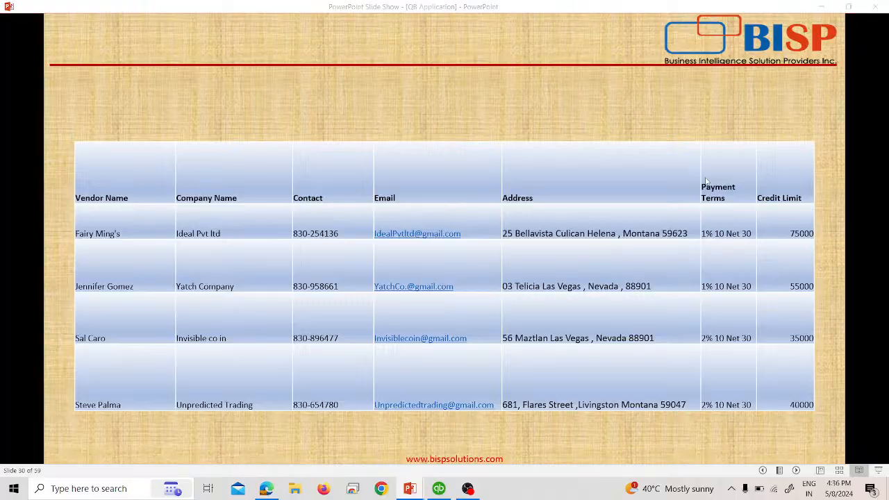
pyautogui.hotkey('alt', 'Tab')
pyautogui.hotkey('alt', 'Tab')
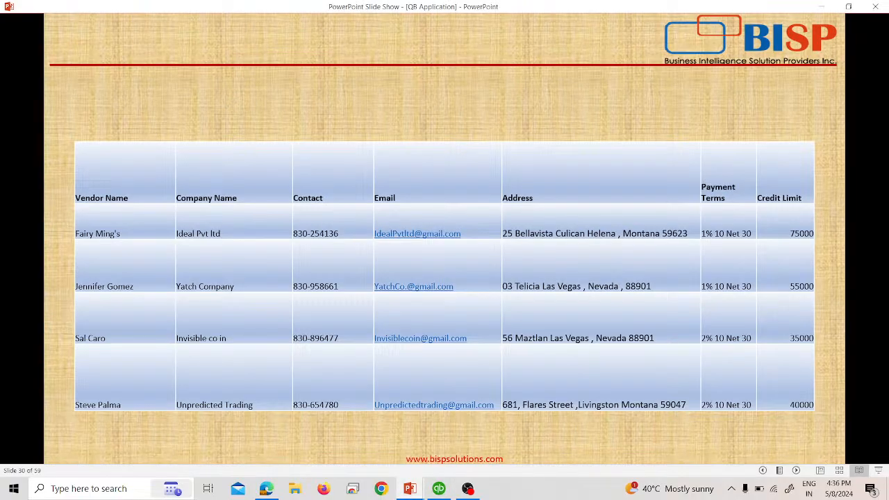
pyautogui.hotkey('alt', 'Tab')
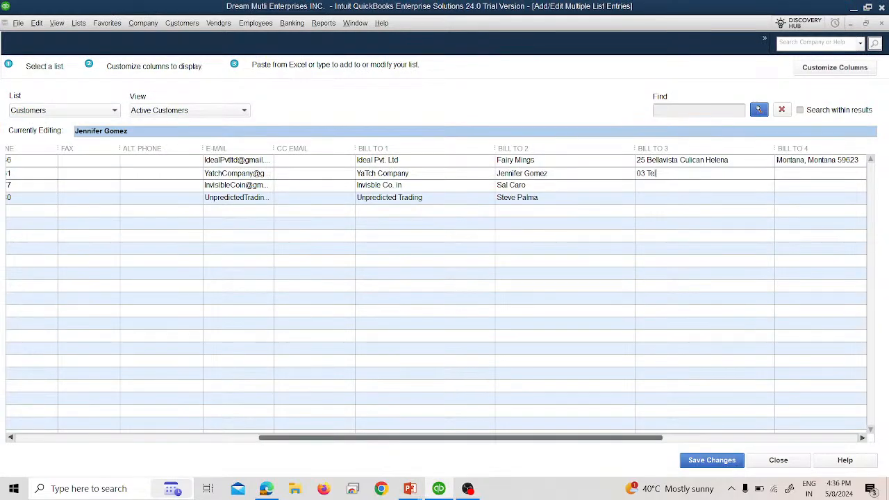
pyautogui.hotkey('alt', 'Tab')
pyautogui.hotkey('alt', 'Tab')
pyautogui.hotkey('alt', 'Tab')
pyautogui.hotkey('alt', 'Tab')
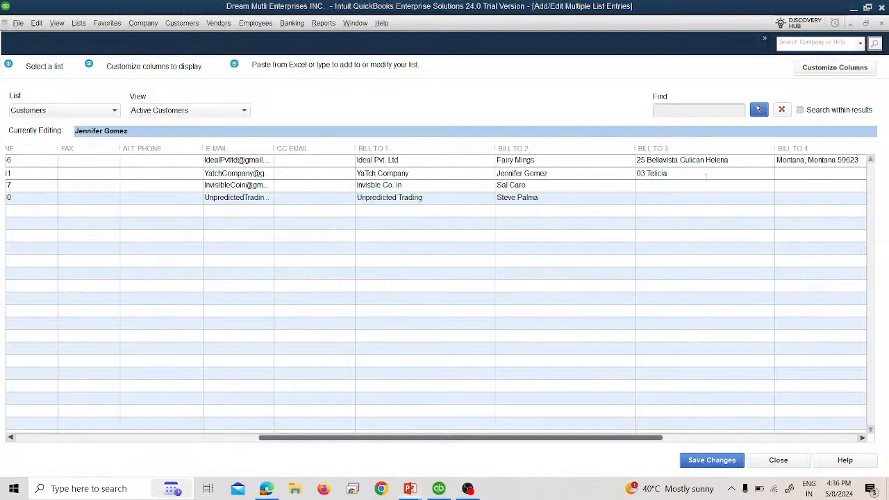
pyautogui.write('Las Vegas')
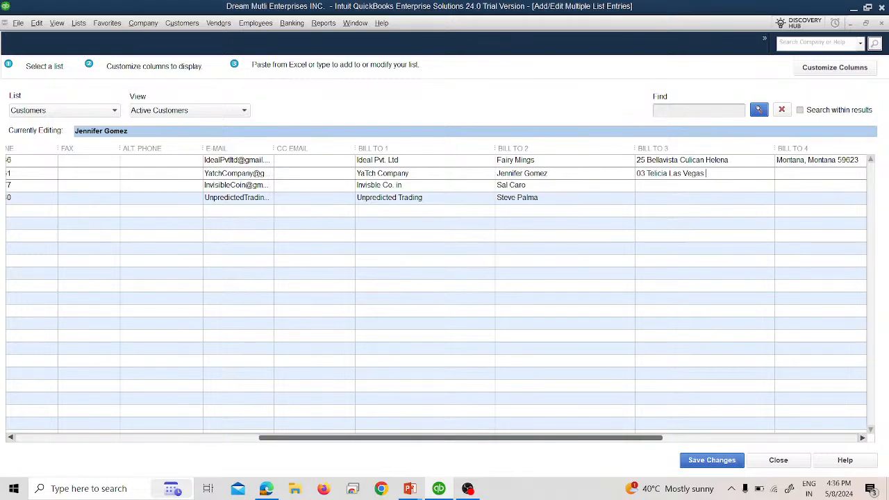
pyautogui.hotkey('alt', 'Tab')
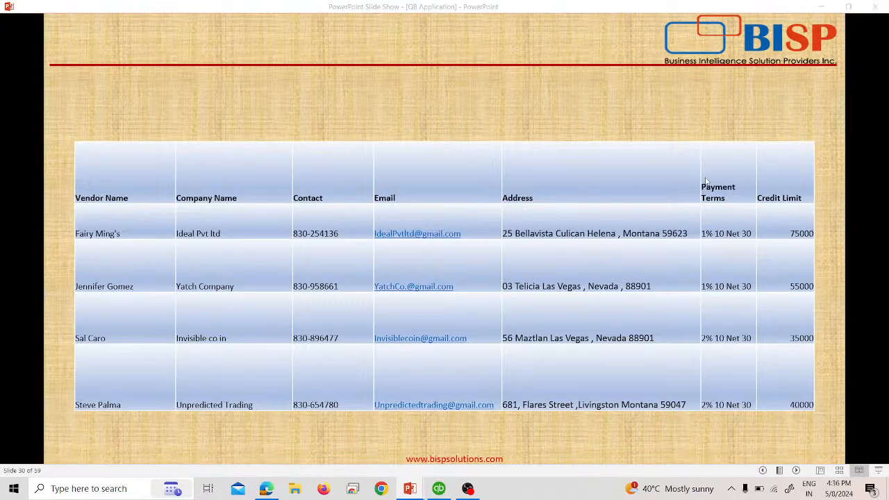
pyautogui.hotkey('alt', 'Tab')
pyautogui.hotkey('alt', 'Tab')
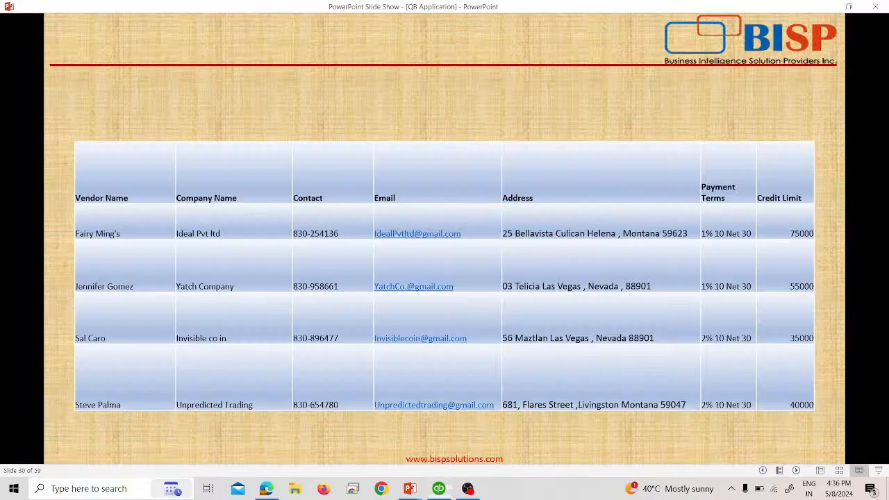
pyautogui.hotkey('alt', 'Tab')
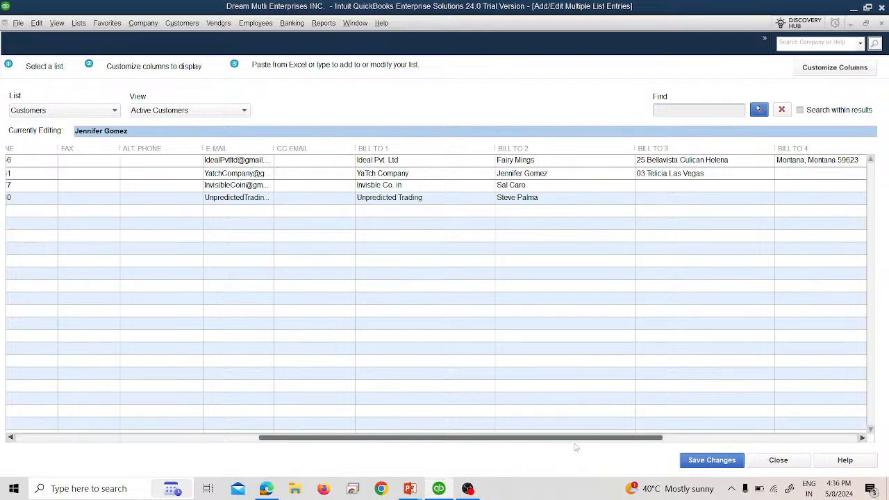
pyautogui.hotkey('alt', 'Tab')
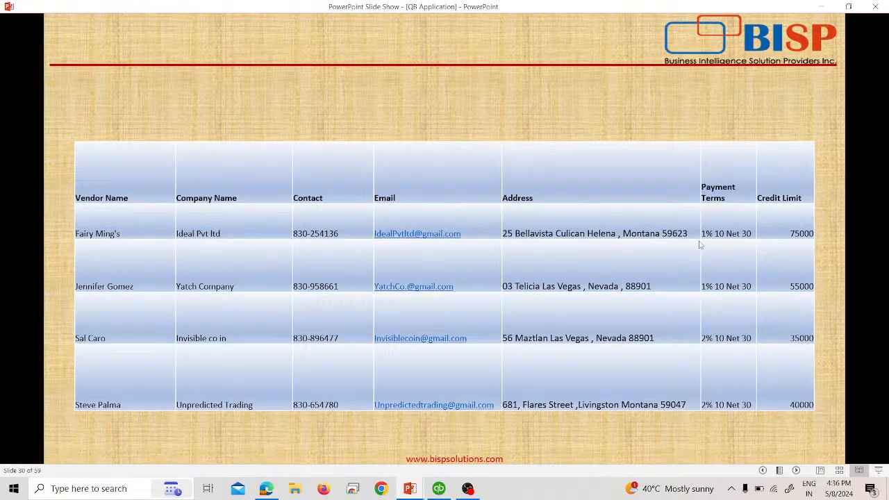
pyautogui.hotkey('alt', 'Tab')
pyautogui.press('Tab')
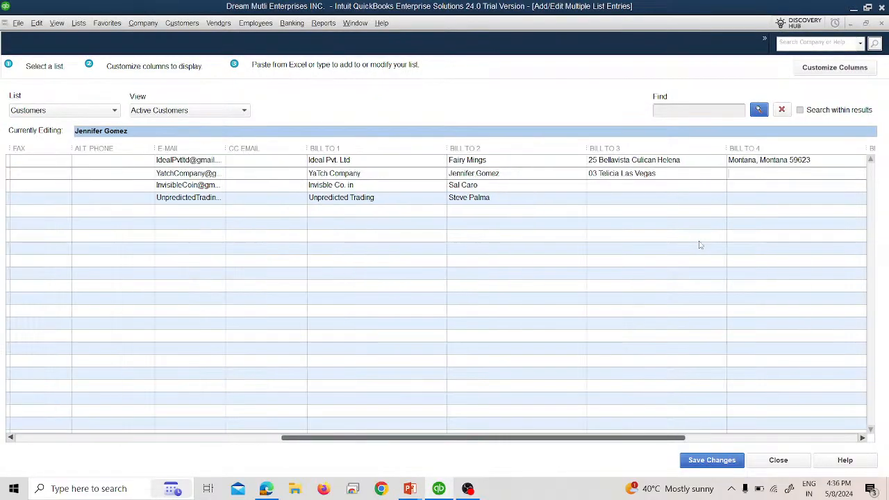
pyautogui.write('Nevada')
pyautogui.hotkey('alt', 'Tab')
pyautogui.hotkey('alt', 'Tab')
pyautogui.write('88901')
pyautogui.hotkey('alt', 'Tab')
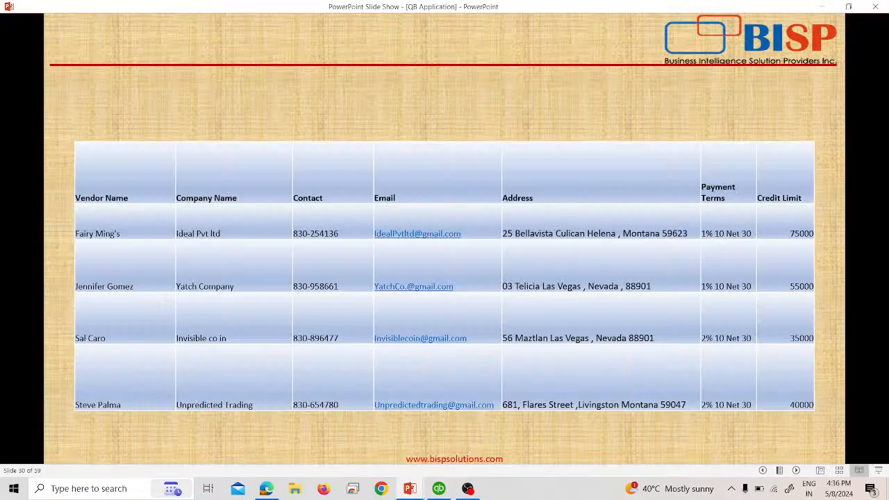
# Move the city from Yatch Company's street line to the start of its city/state/ZIP line.
pyautogui.hotkey('alt', 'Tab')
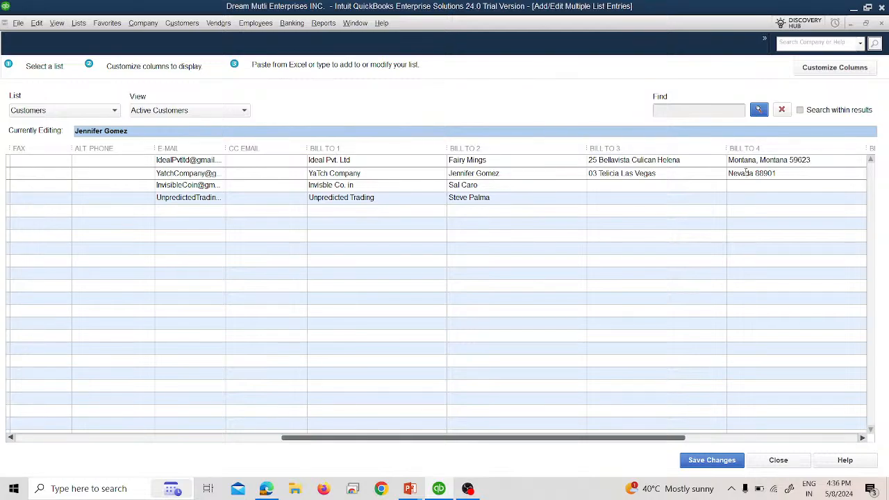
pyautogui.click(659, 187)
pyautogui.hotkey('alt', 'Tab')
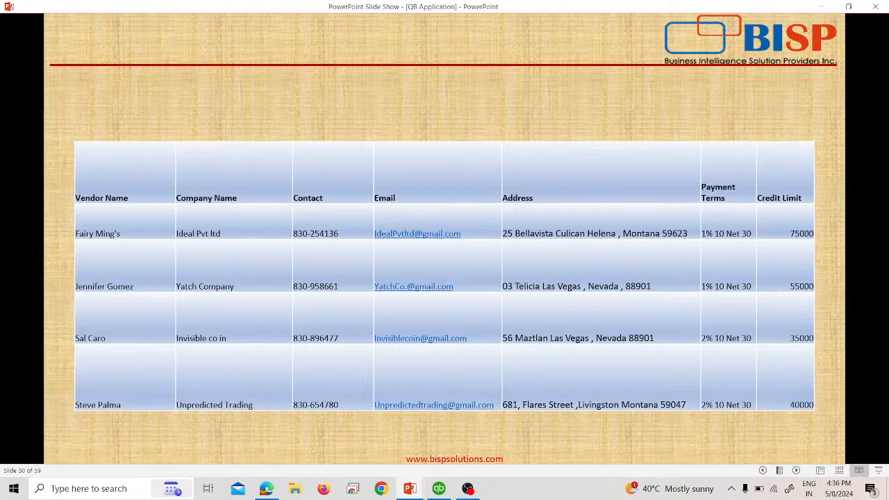
pyautogui.hotkey('alt', 'Tab')
pyautogui.hotkey('alt', 'Tab')
pyautogui.hotkey('alt', 'Tab')
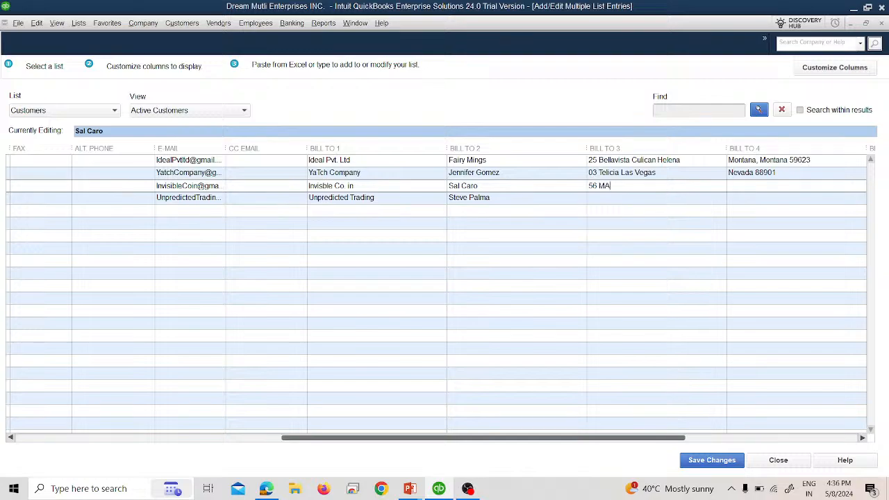
pyautogui.hotkey('alt', 'Tab')
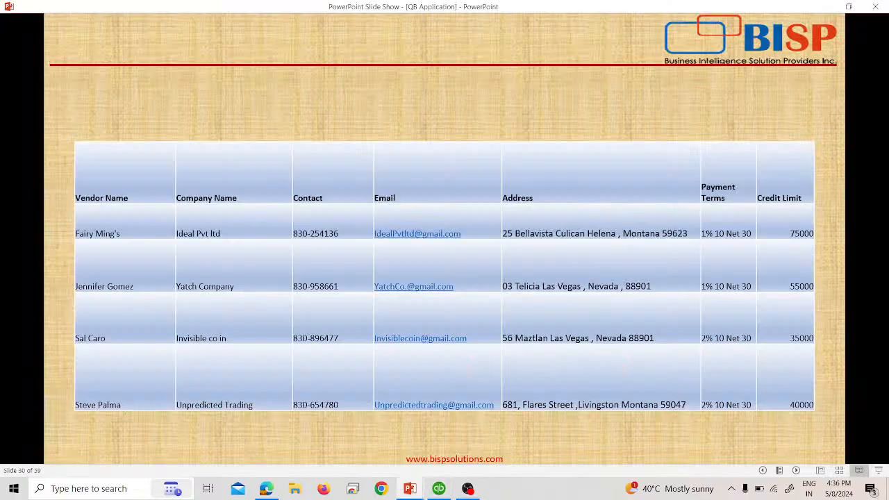
pyautogui.hotkey('alt', 'Tab')
pyautogui.click(656, 173)
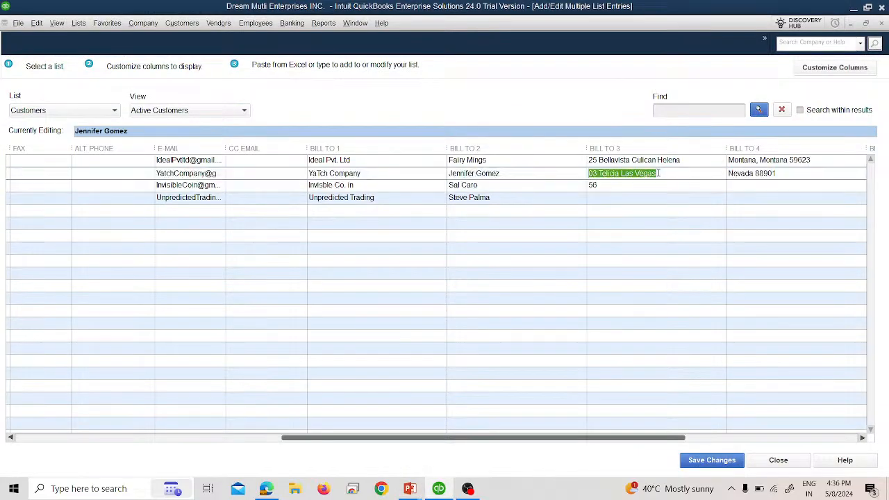
pyautogui.click(660, 173)
pyautogui.moveTo(661, 174); pyautogui.dragTo(621, 177)
pyautogui.hotkey('ctrl', 'x')
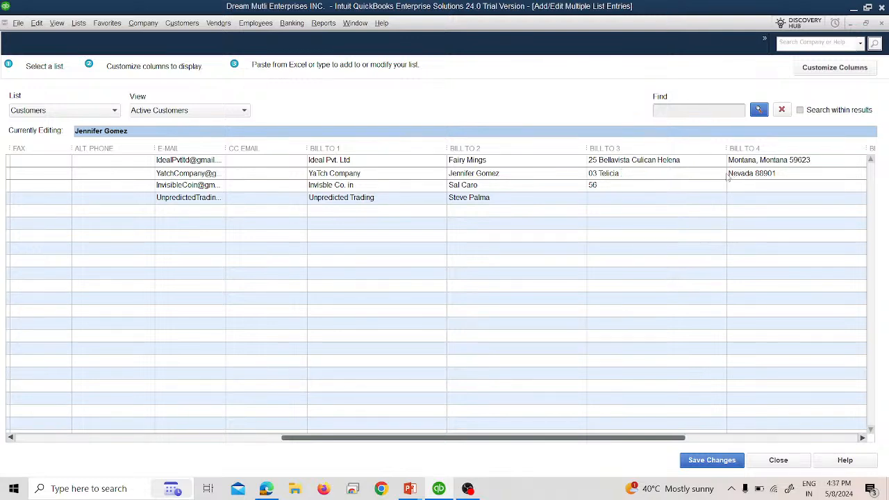
pyautogui.click(730, 175)
pyautogui.click(729, 174)
pyautogui.hotkey('ctrl', 'v')
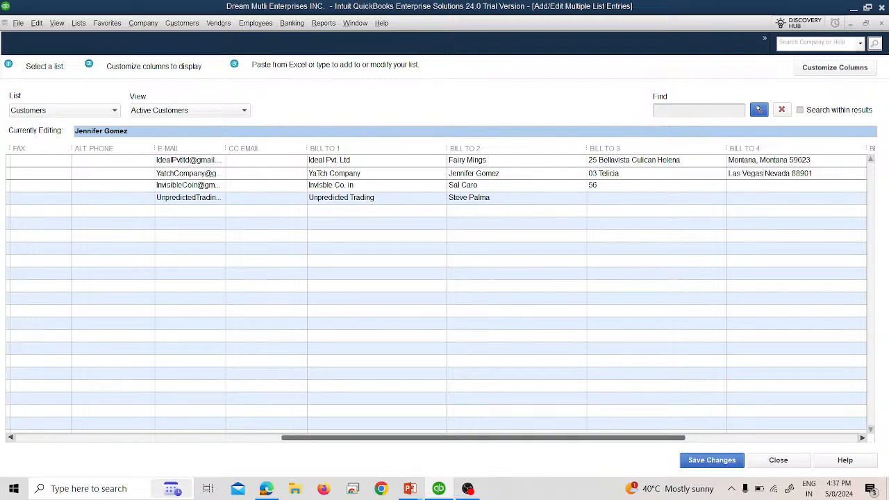
# Enter the street and city/state/ZIP billing lines for Invisible Co. in.
pyautogui.click(675, 187)
pyautogui.hotkey('alt', 'Tab')
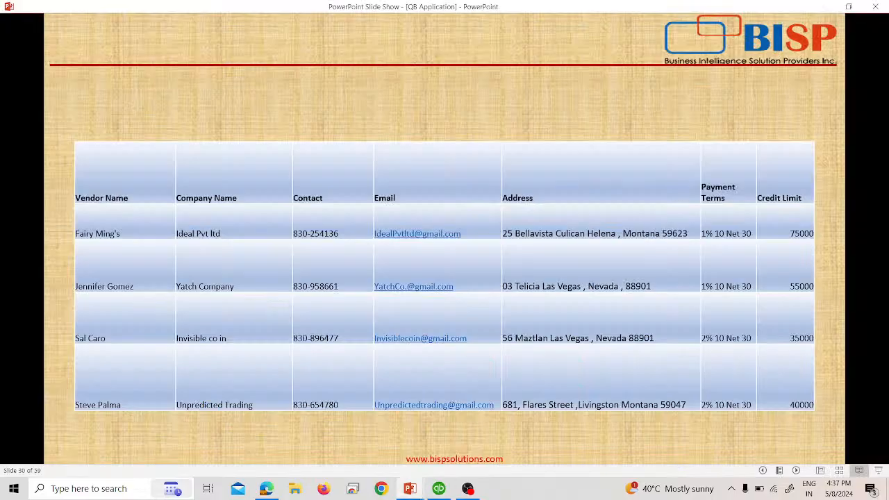
pyautogui.hotkey('alt', 'Tab')
pyautogui.write('Maz')
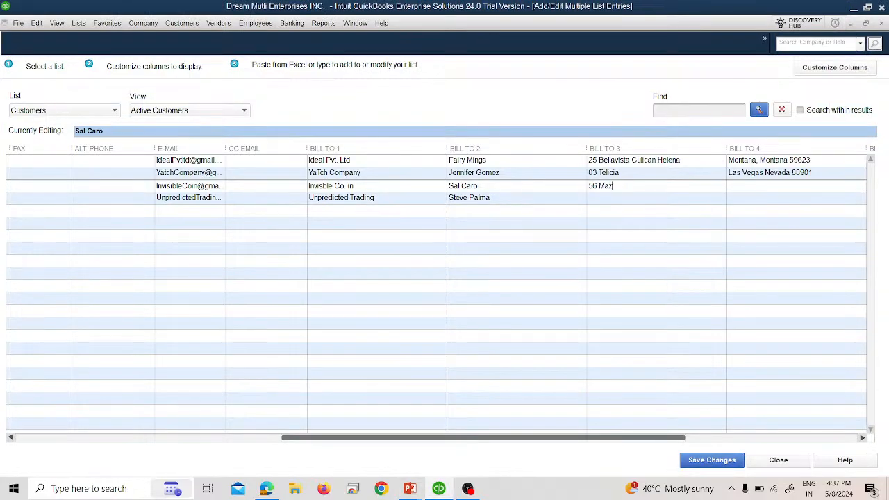
pyautogui.write('ltan')
pyautogui.hotkey('alt', 'Tab')
pyautogui.hotkey('alt', 'Tab')
pyautogui.write('Las Vegas Nevada 88901')
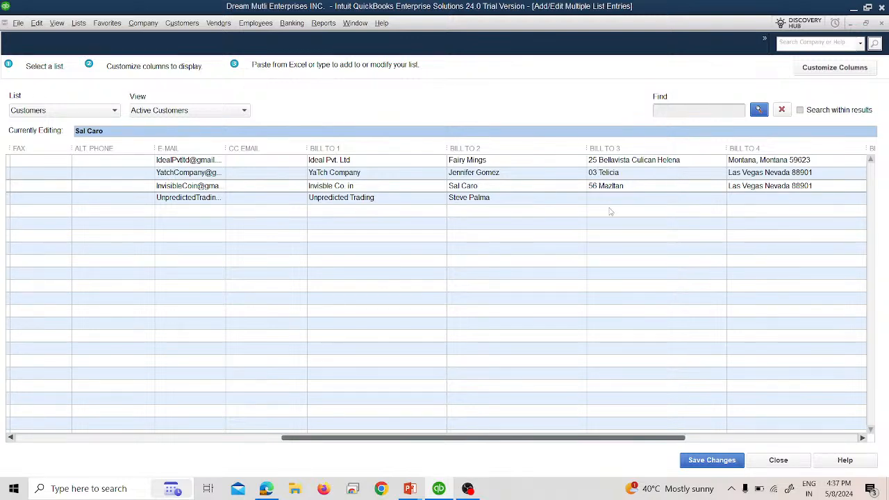
# Enter the street and city/state/ZIP billing lines for Unpredicted Trading.
pyautogui.click(627, 206)
pyautogui.click(627, 197)
pyautogui.hotkey('alt', 'Tab')
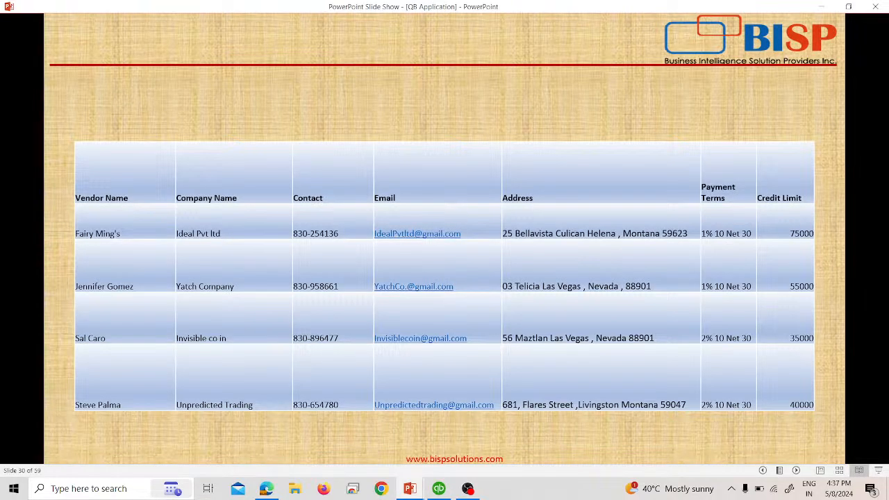
pyautogui.hotkey('alt', 'Tab')
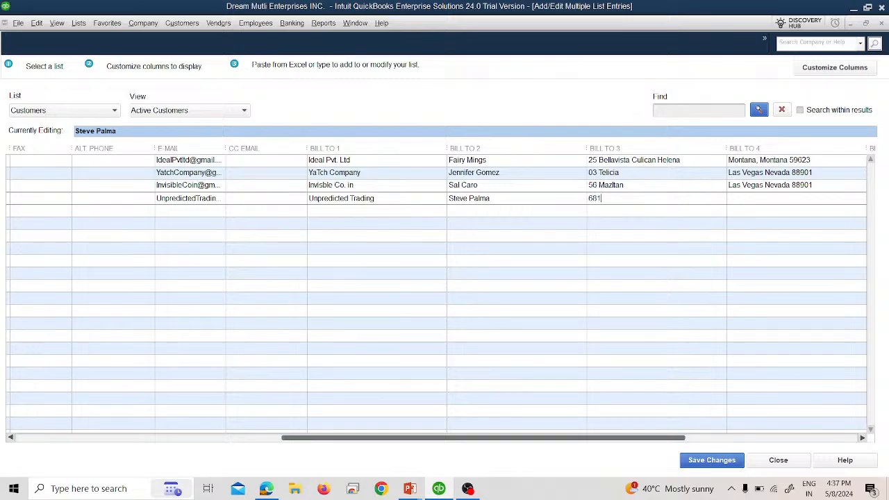
pyautogui.hotkey('alt', 'Tab')
pyautogui.hotkey('alt', 'Tab')
pyautogui.hotkey('alt', 'Tab')
pyautogui.click(751, 199)
pyautogui.write('Livingstone')
pyautogui.hotkey('alt', 'Tab')
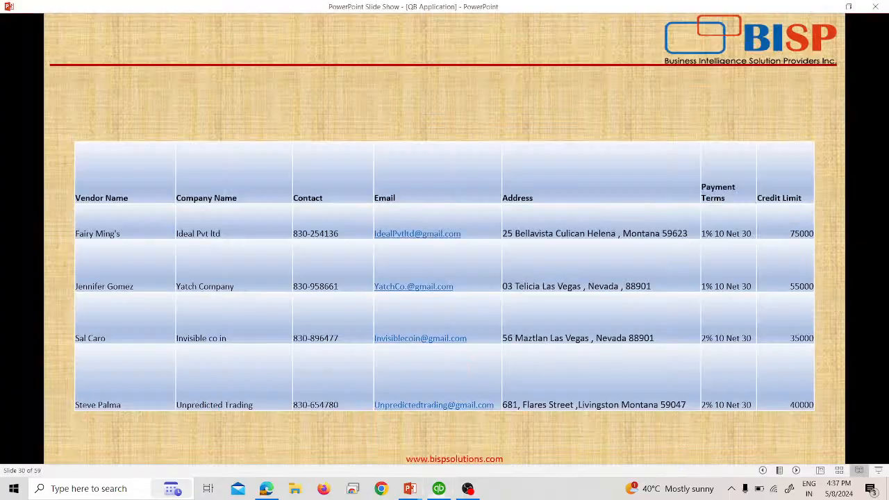
pyautogui.hotkey('alt', 'Tab')
pyautogui.write('Montana')
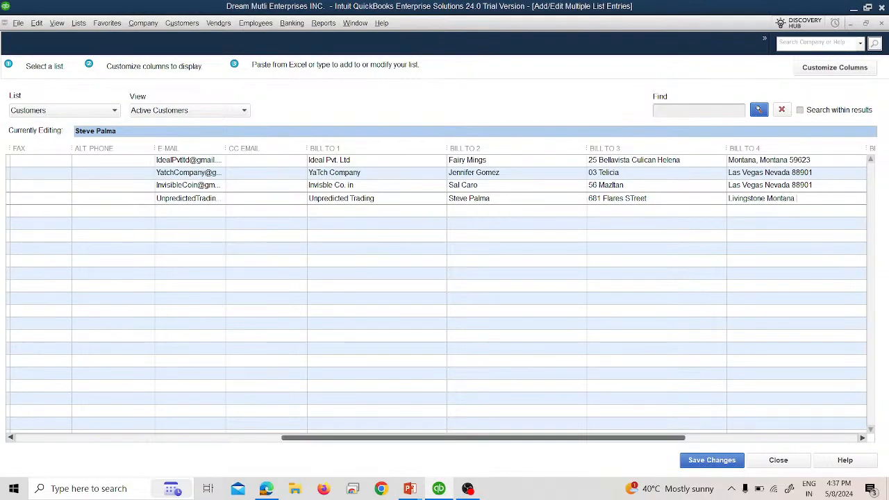
pyautogui.hotkey('alt', 'Tab')
pyautogui.hotkey('alt', 'Tab')
pyautogui.write('59047')
# Enter US as the Bill To country for Yatch Company, Invisible Co. and Unpredicted Trading.
pyautogui.click(862, 438)
pyautogui.click(861, 438)
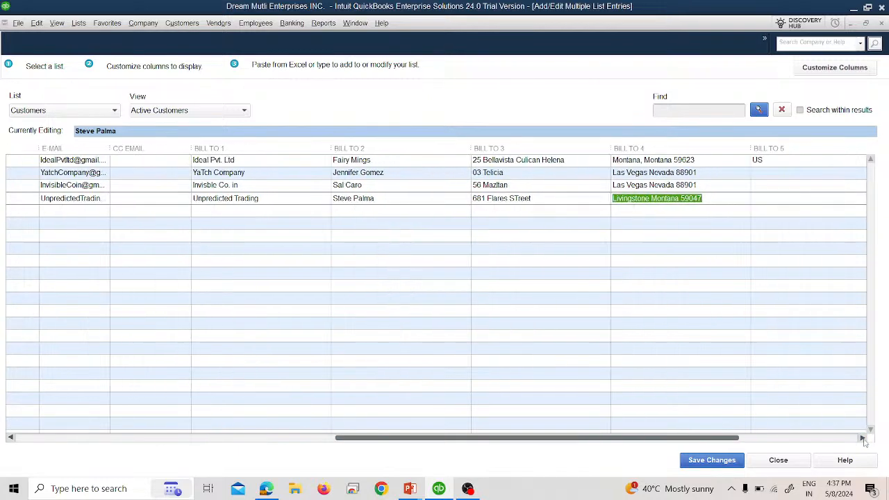
pyautogui.click(727, 174)
pyautogui.write('US')
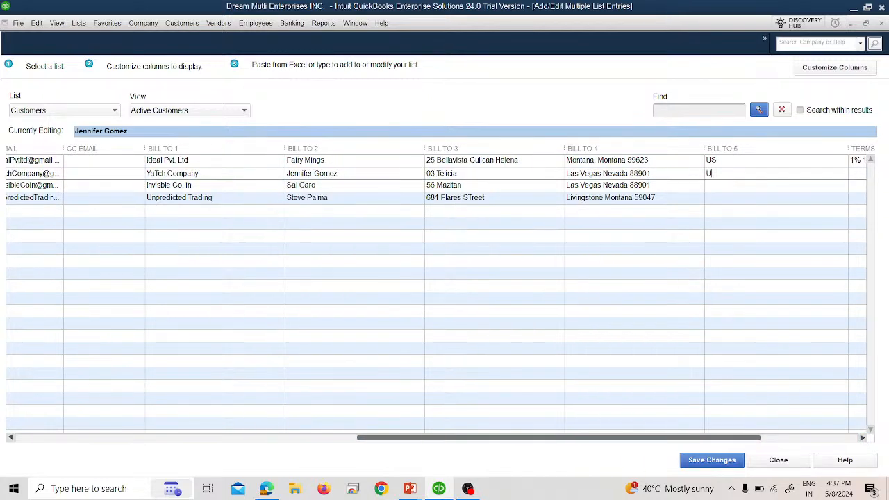
pyautogui.moveTo(720, 174); pyautogui.dragTo(709, 176)
pyautogui.hotkey('ctrl', 'c')
pyautogui.click(731, 186)
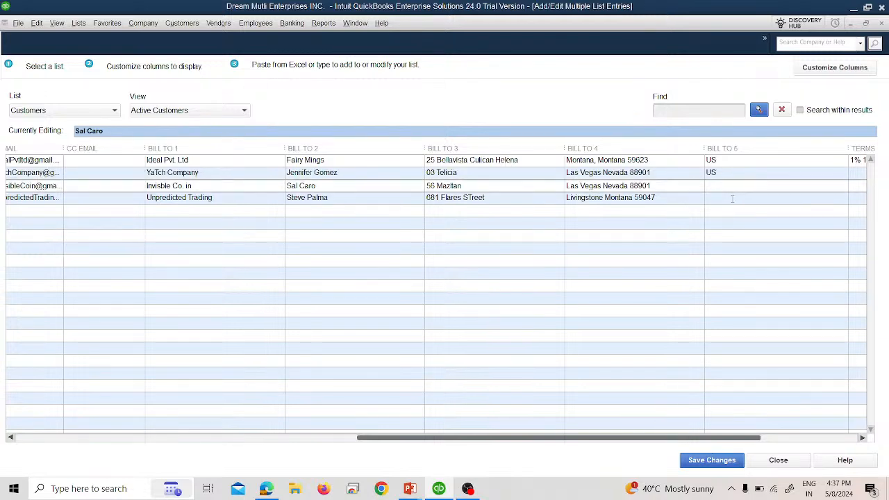
pyautogui.hotkey('ctrl', 'v')
pyautogui.click(728, 198)
pyautogui.hotkey('ctrl', 'v')
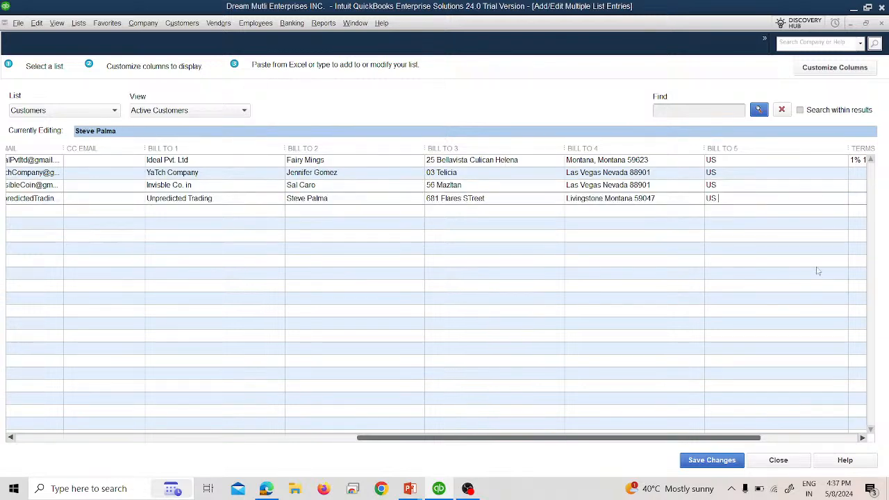
# Give Yatch Company 1% 10 Net 30 payment terms.
pyautogui.click(862, 437)
pyautogui.click(699, 174)
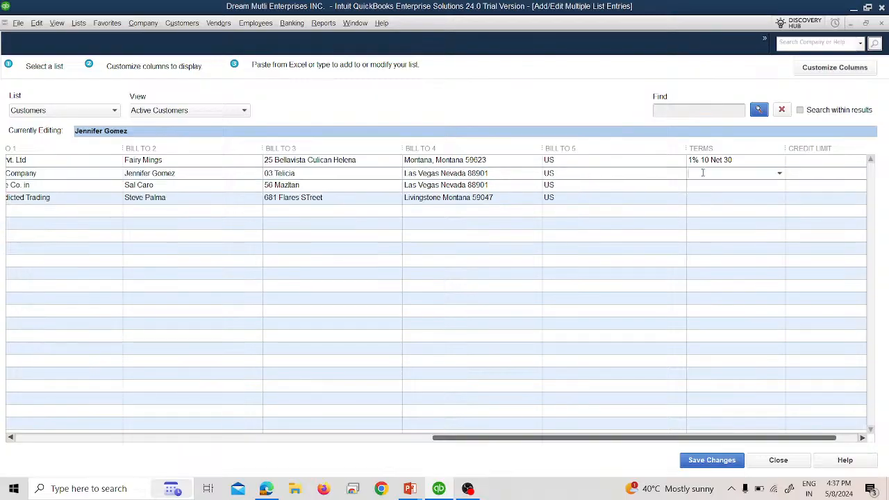
pyautogui.hotkey('alt', 'Tab')
pyautogui.hotkey('alt', 'Tab')
pyautogui.click(780, 175)
pyautogui.click(711, 214)
# Give Invisible Co. and Unpredicted Trading 2% 10 Net 30 payment terms.
pyautogui.click(743, 185)
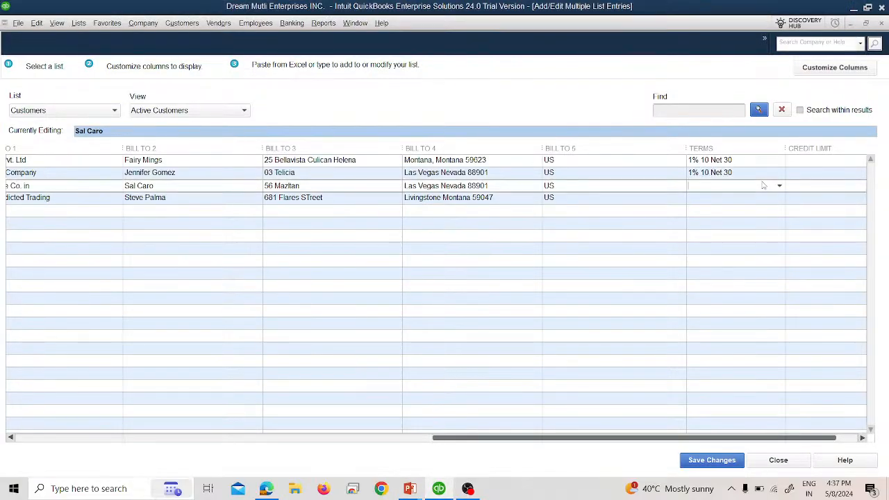
pyautogui.hotkey('alt', 'Tab')
pyautogui.hotkey('alt', 'Tab')
pyautogui.click(779, 185)
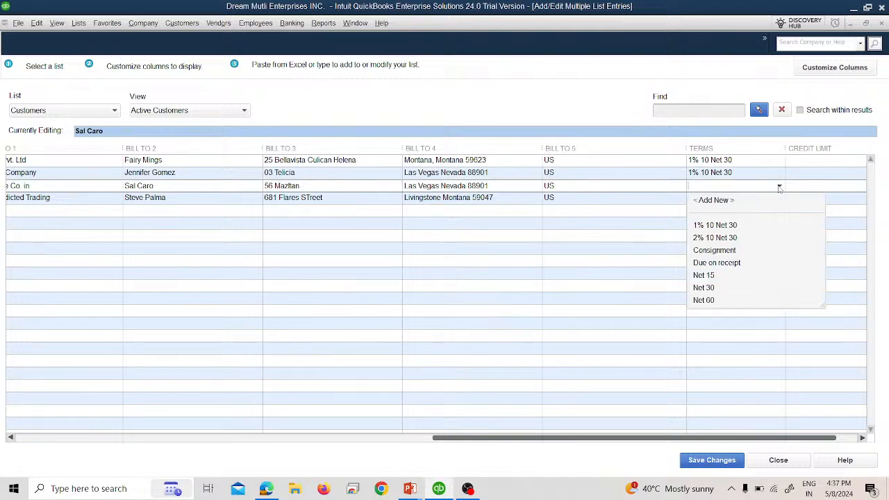
pyautogui.click(728, 239)
pyautogui.hotkey('alt', 'Tab')
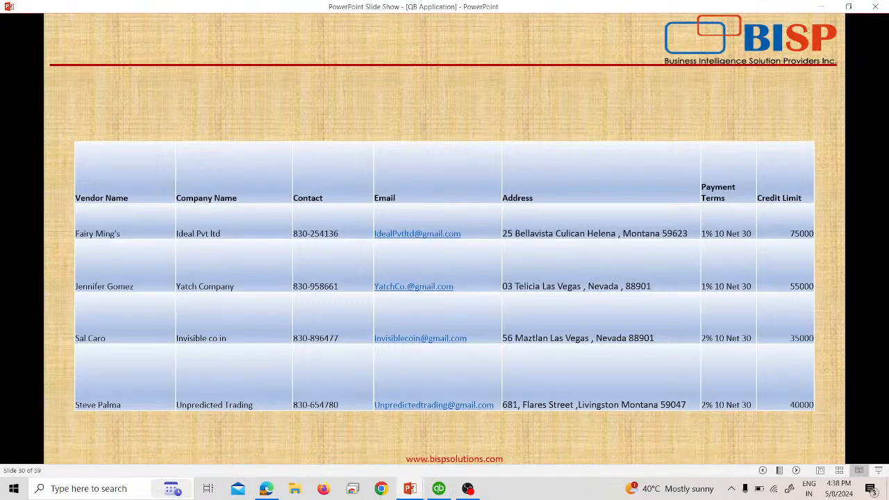
pyautogui.hotkey('alt', 'Tab')
pyautogui.click(731, 199)
pyautogui.click(779, 199)
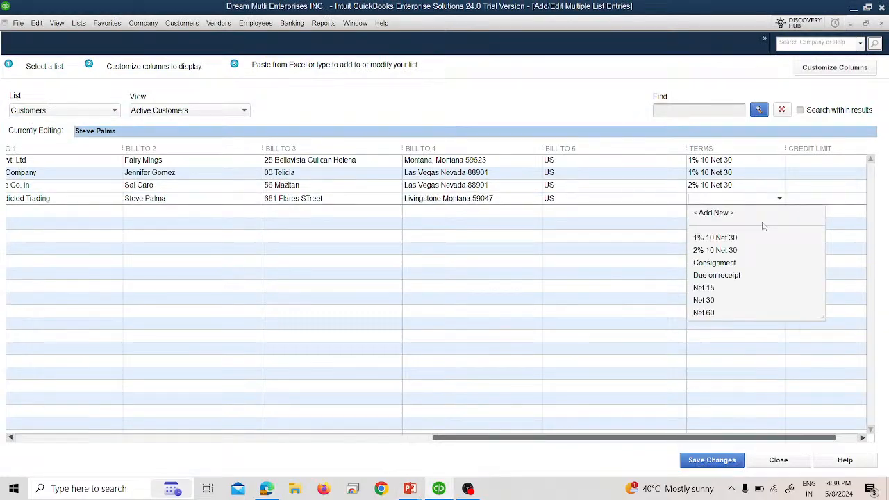
pyautogui.click(727, 251)
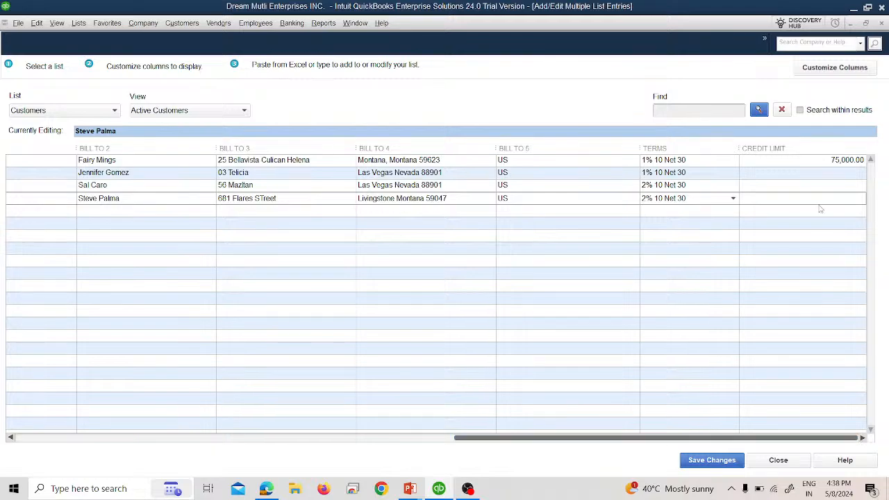
# Enter credit limits of 55,000, 35,000 and 40,000 for the three added customers.
pyautogui.click(808, 172)
pyautogui.hotkey('alt', 'Tab')
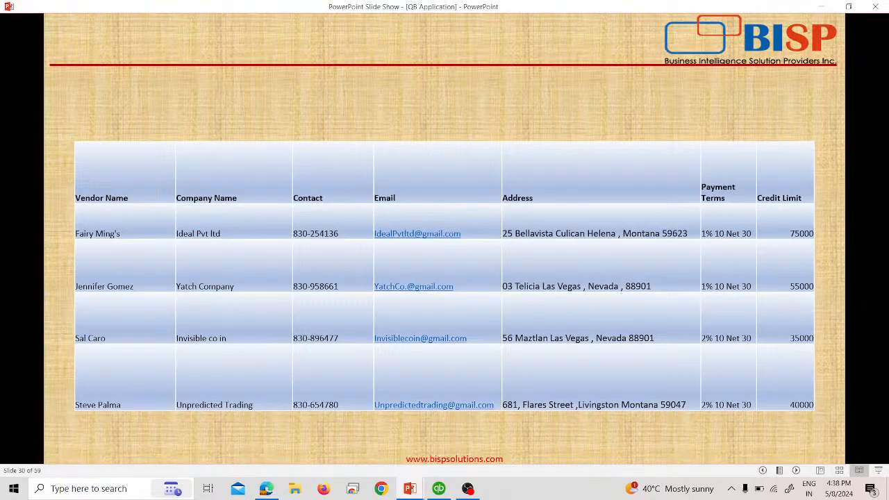
pyautogui.hotkey('alt', 'Tab')
pyautogui.write('55000')
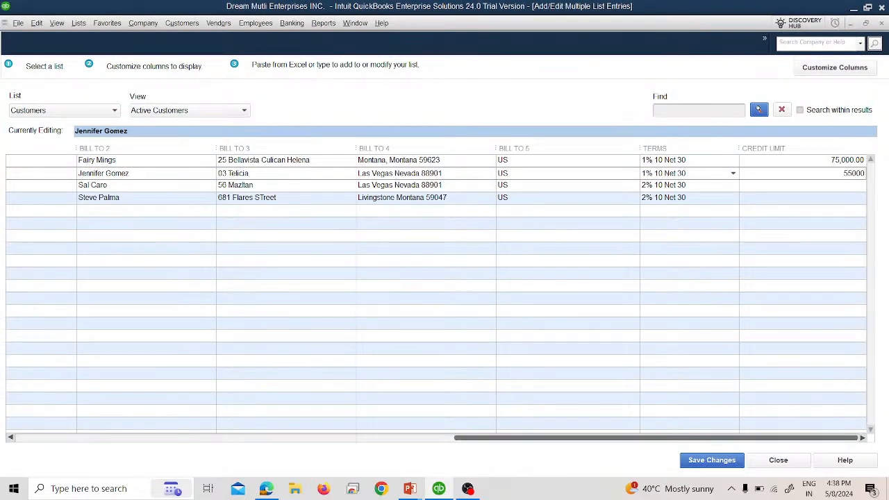
pyautogui.click(795, 187)
pyautogui.hotkey('alt', 'Tab')
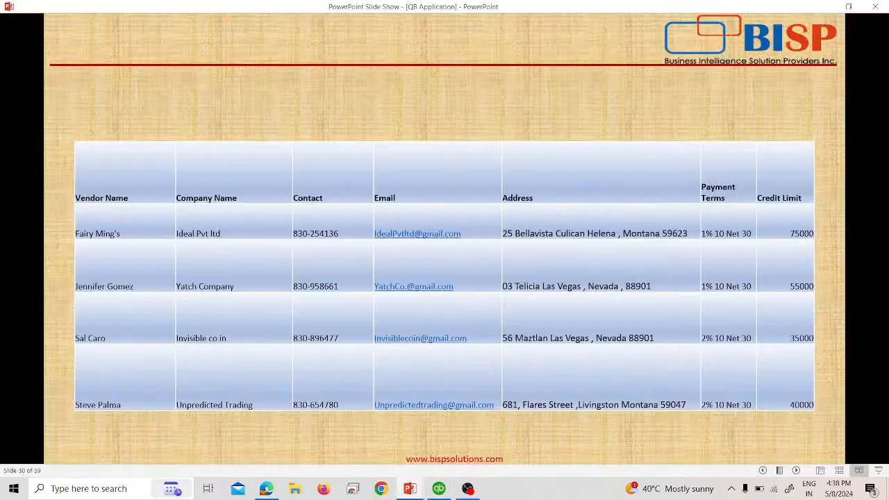
pyautogui.hotkey('alt', 'Tab')
pyautogui.write('35000')
pyautogui.hotkey('alt', 'Tab')
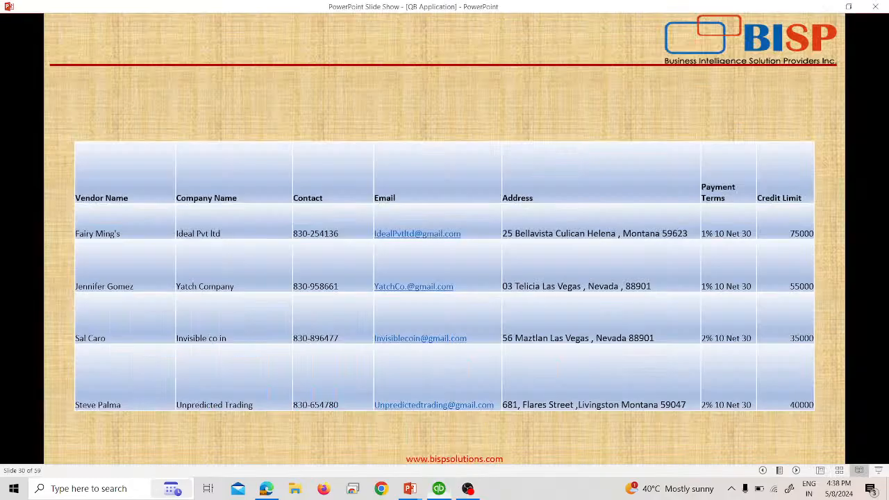
pyautogui.hotkey('alt', 'Tab')
pyautogui.click(839, 209)
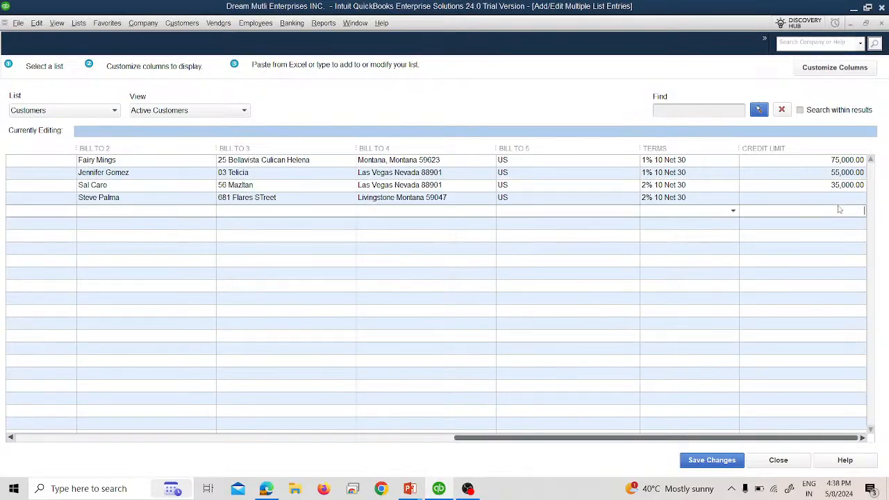
pyautogui.click(838, 198)
pyautogui.write('40,000')
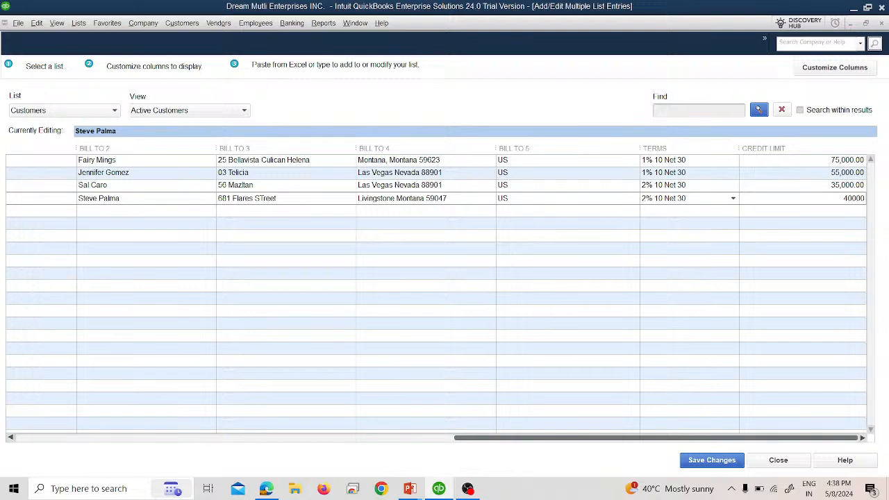
pyautogui.press('Return')
# Save the customer records, acknowledge the Record(s) Saved message, and close the editor.
pyautogui.click(722, 461)
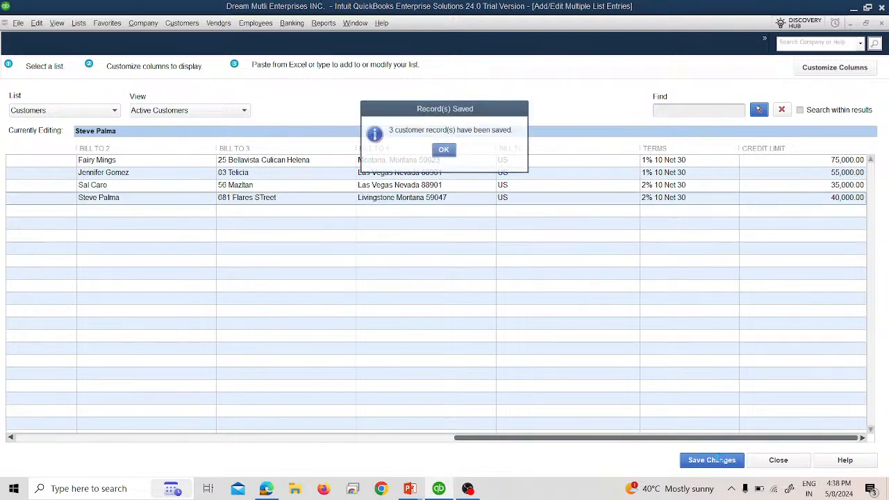
pyautogui.click(439, 154)
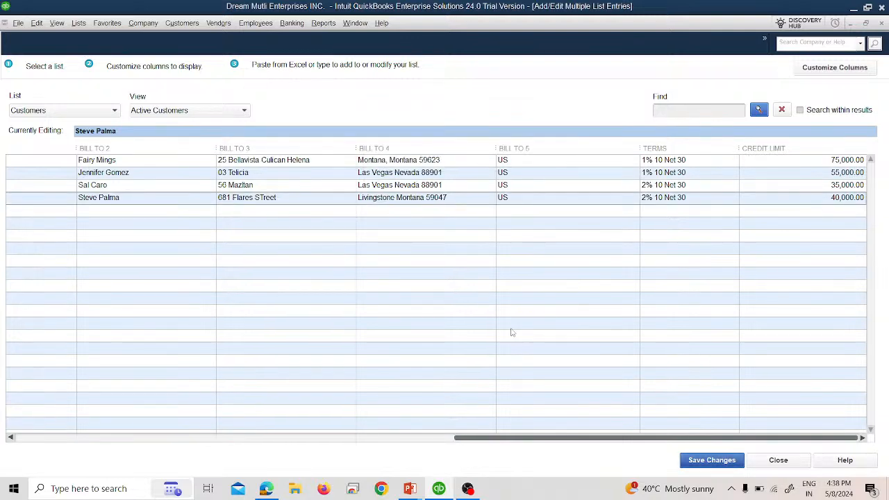
pyautogui.click(766, 460)
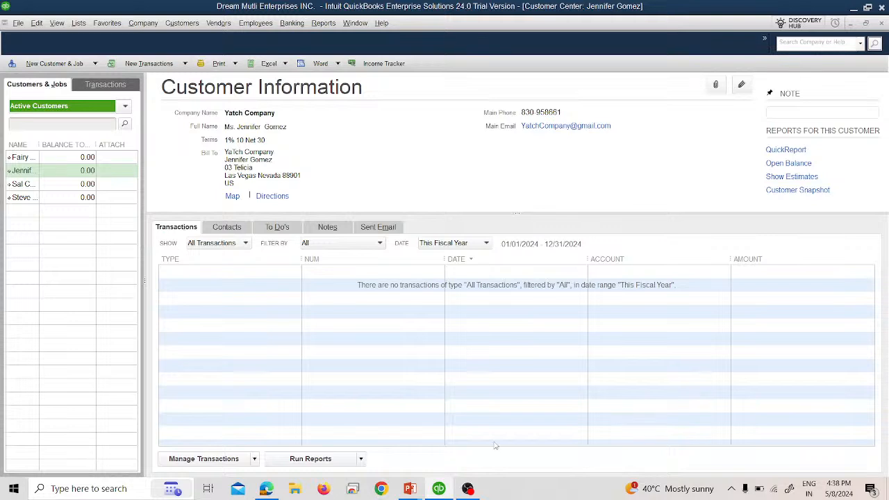
# Check the reference slides, then close the Customer Center window to reach the Home page.
pyautogui.hotkey('alt', 'Tab')
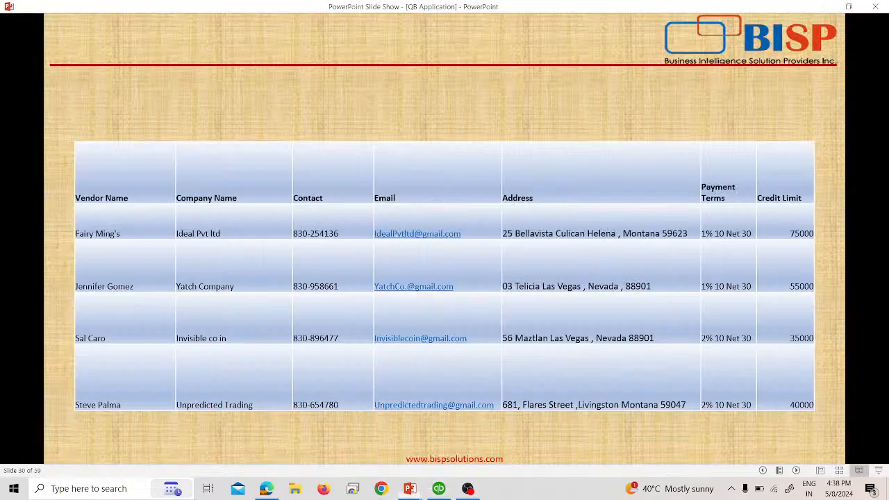
pyautogui.press('Right')
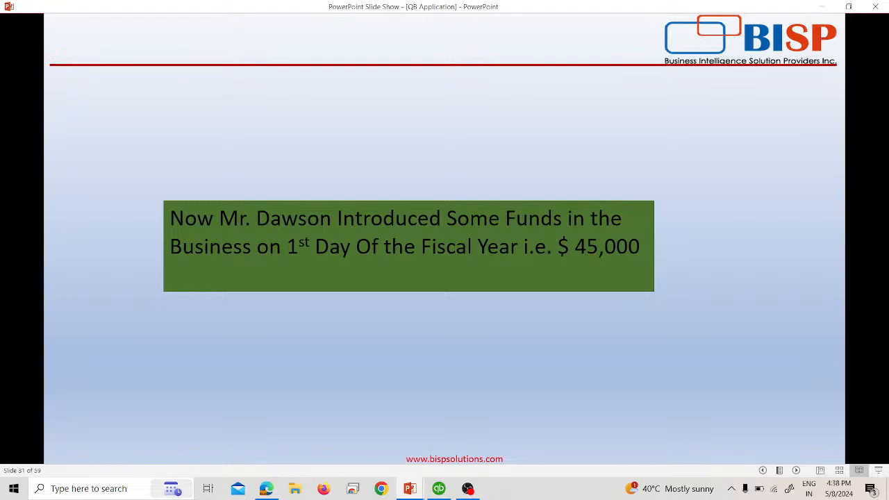
pyautogui.press('Left')
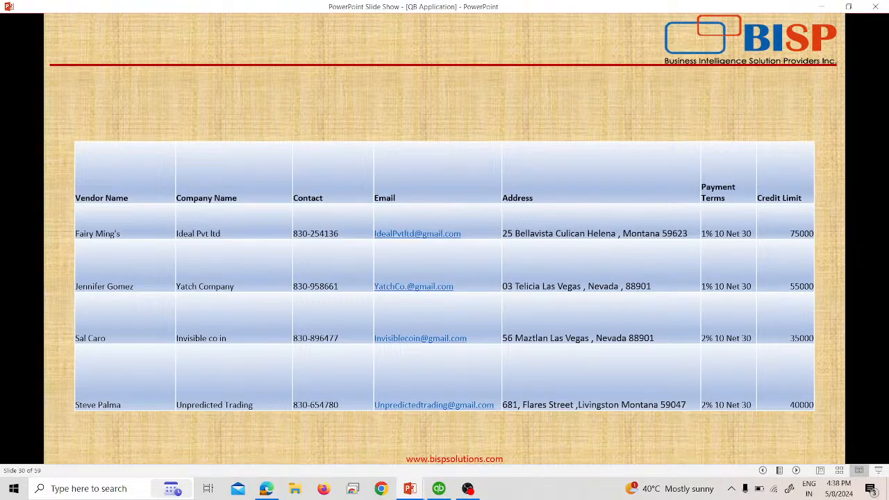
pyautogui.hotkey('alt', 'Tab')
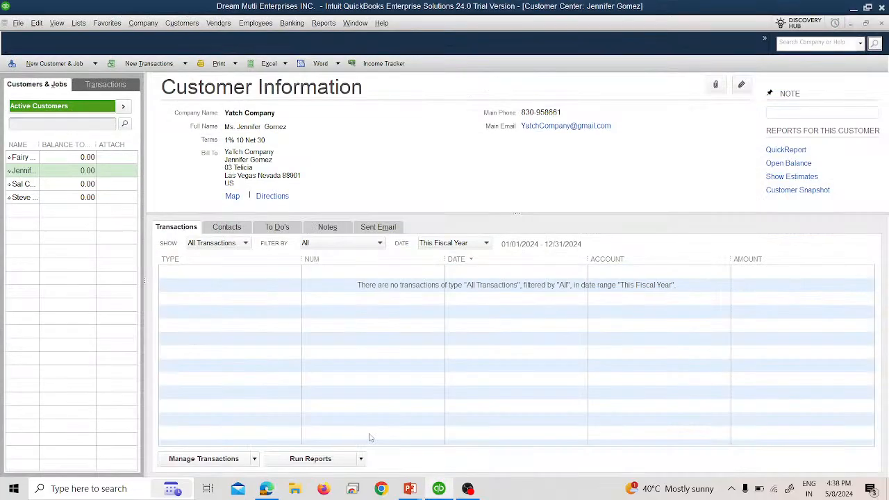
pyautogui.hotkey('alt', 'Tab')
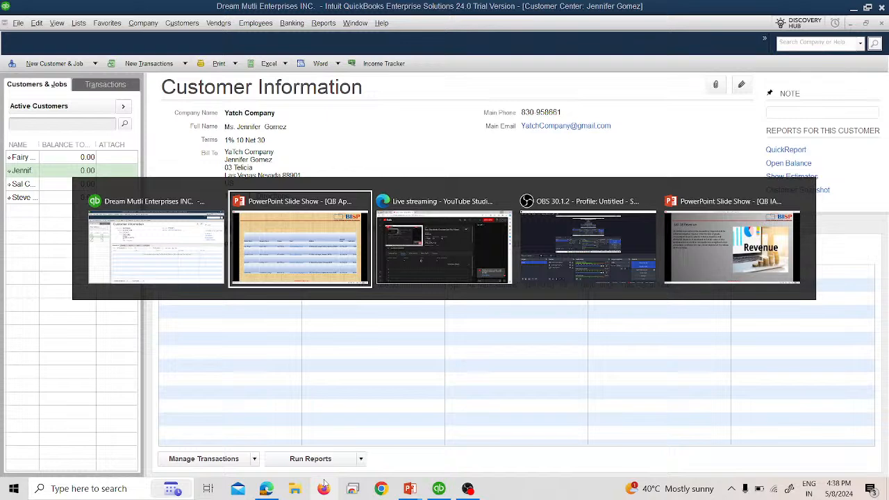
pyautogui.hotkey('alt', 'Tab')
pyautogui.hotkey('alt', 'Tab')
pyautogui.hotkey('alt', 'Tab')
pyautogui.hotkey('alt', 'Tab')
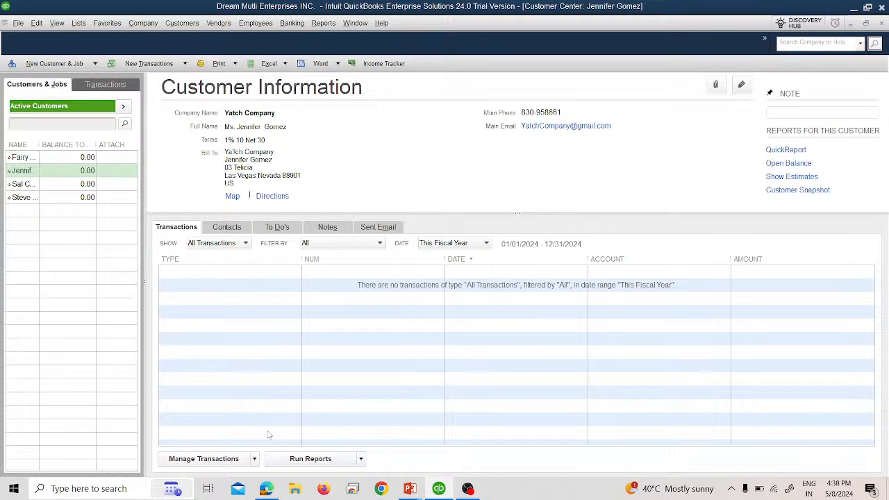
pyautogui.click(881, 26)
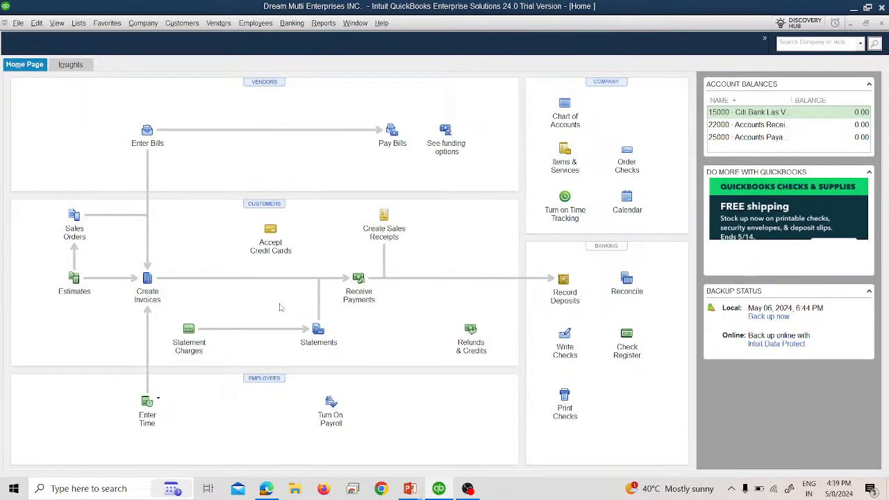
# Review the owner's funds slide, then open Make General Journal Entries from the Company menu.
pyautogui.hotkey('alt', 'Tab')
pyautogui.press('Right')
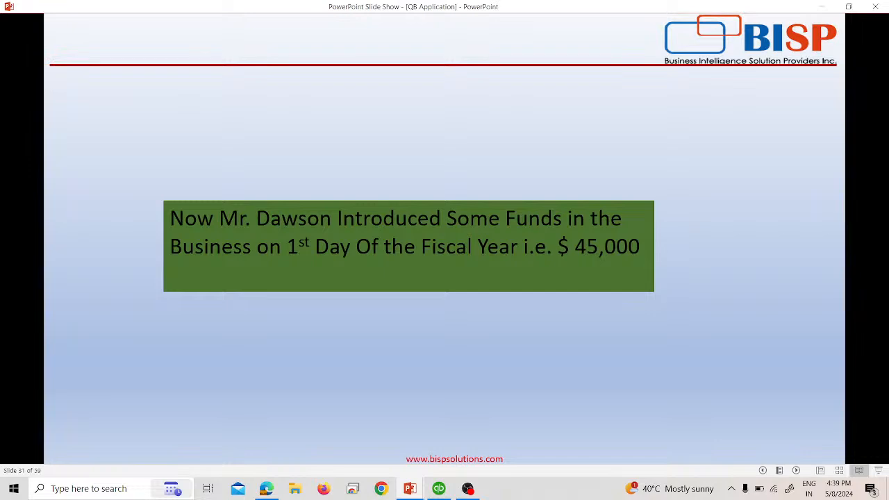
pyautogui.hotkey('alt', 'Tab')
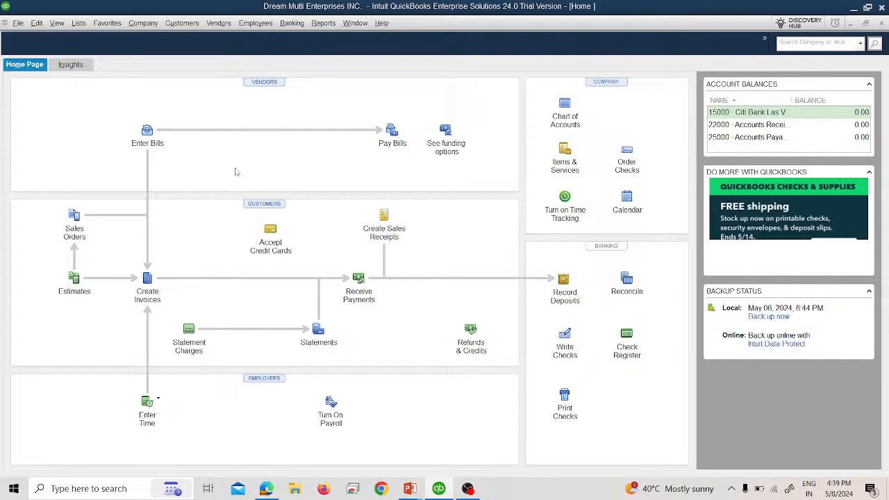
pyautogui.click(143, 25)
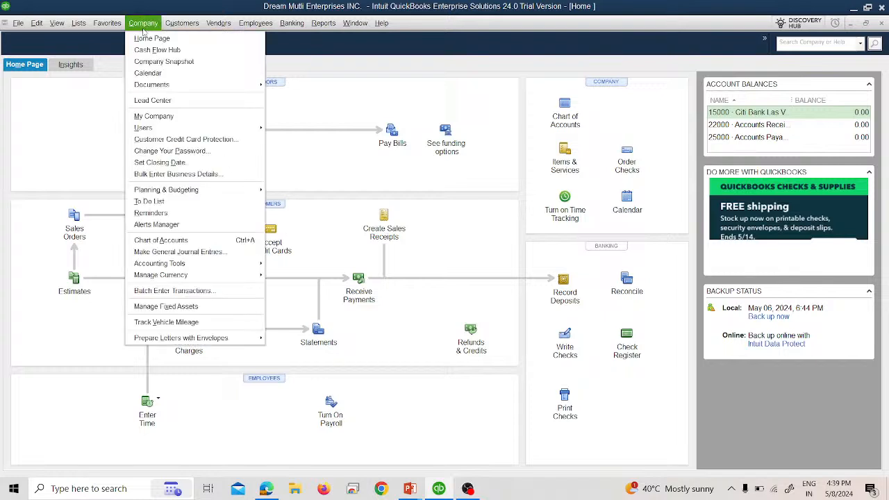
pyautogui.click(208, 253)
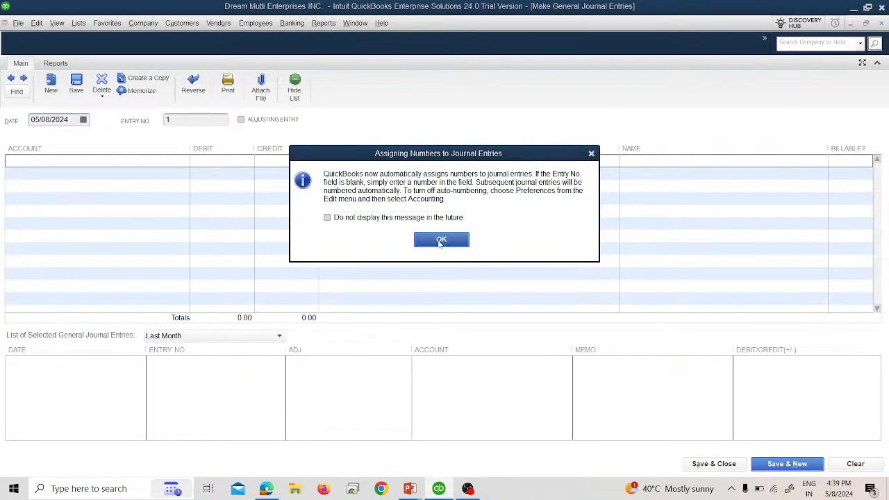
# Dismiss the auto-numbering notice and look at the Memorize and Reports options of entry 1.
pyautogui.click(441, 240)
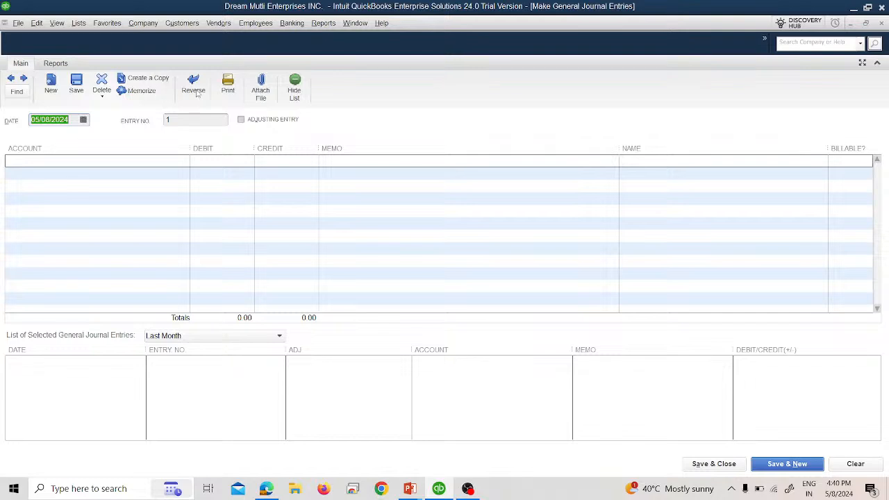
pyautogui.click(146, 92)
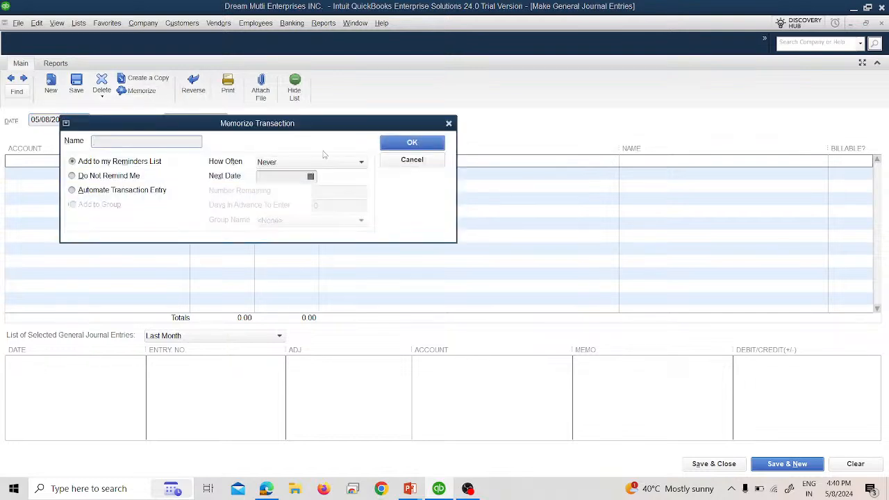
pyautogui.click(393, 159)
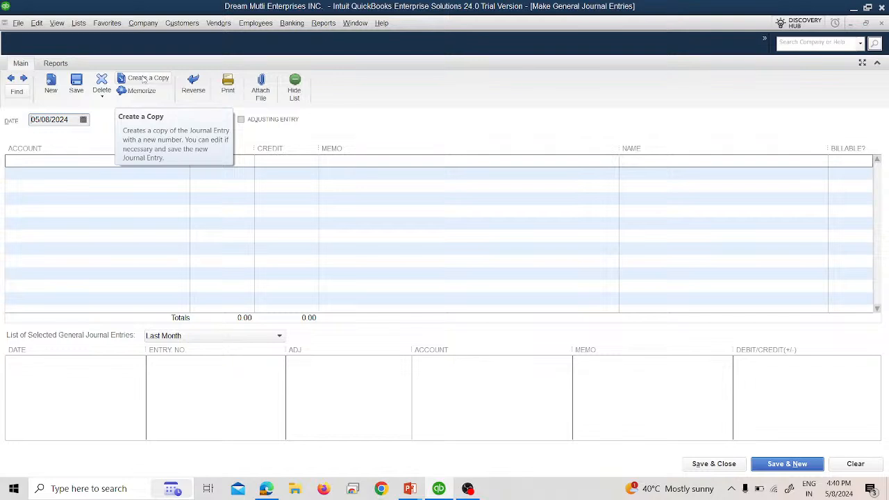
pyautogui.click(56, 64)
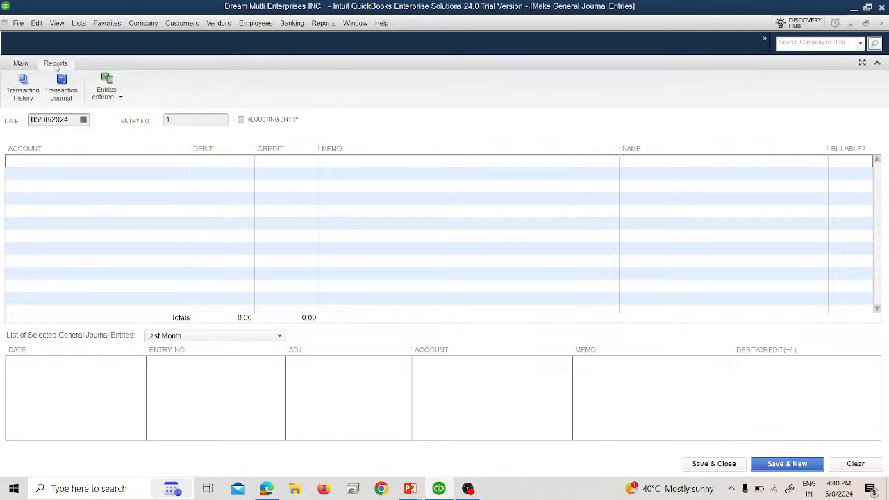
pyautogui.click(33, 64)
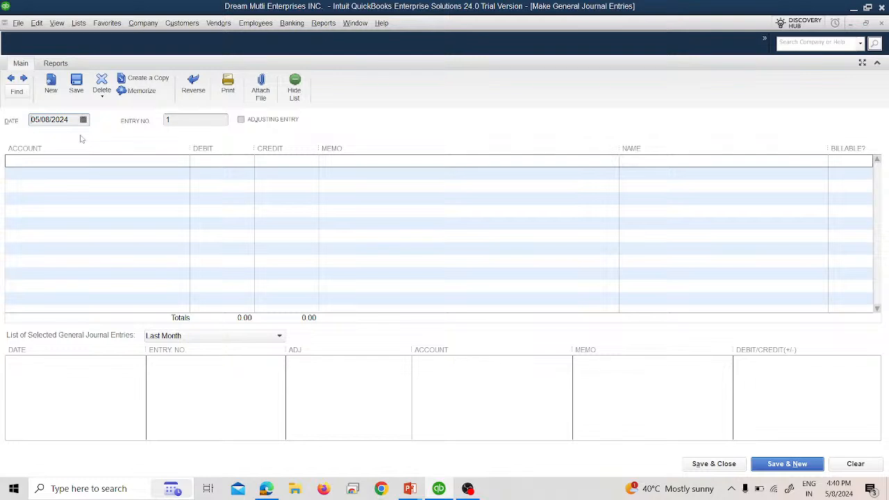
pyautogui.click(167, 159)
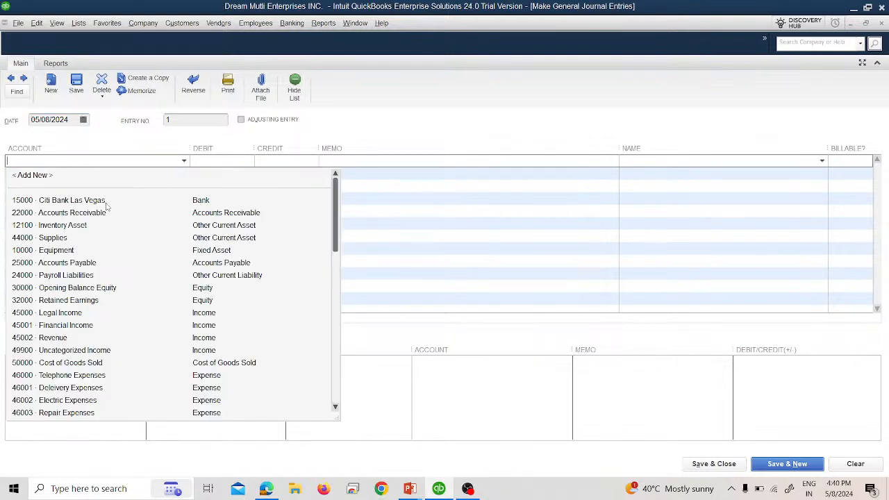
# Debit 15000 · Citi Bank Las Vegas 45,000.00 with a memo saying the owner introduced funds.
pyautogui.click(104, 201)
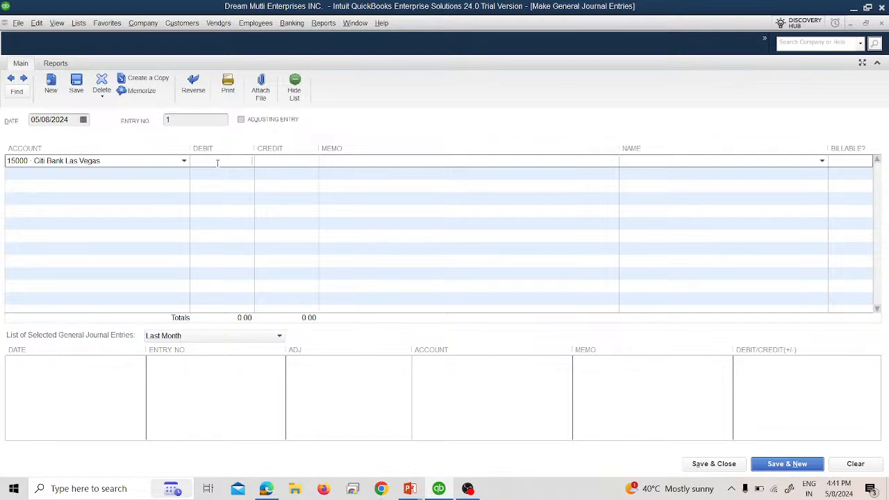
pyautogui.write('45000')
pyautogui.press('Tab')
pyautogui.write('That The Owner Mr. DAw')
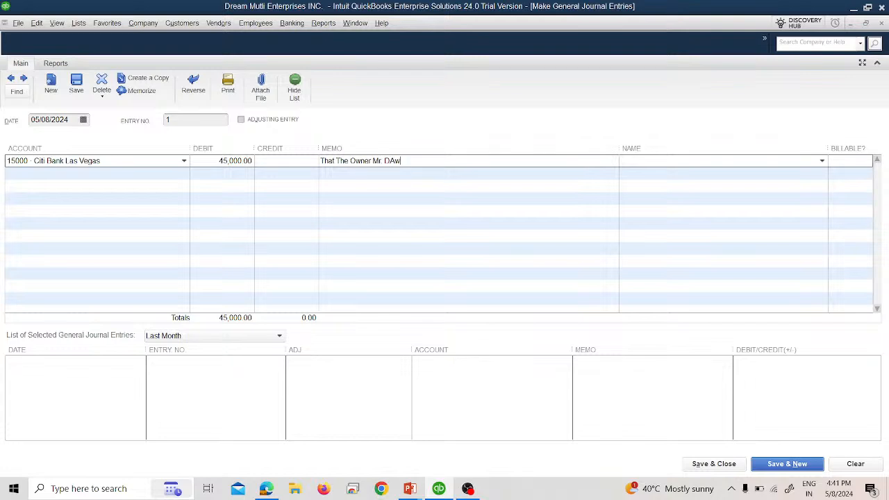
pyautogui.press('BackSpace')
pyautogui.press('BackSpace')
pyautogui.write('awson Introduced Funds In the Bus')
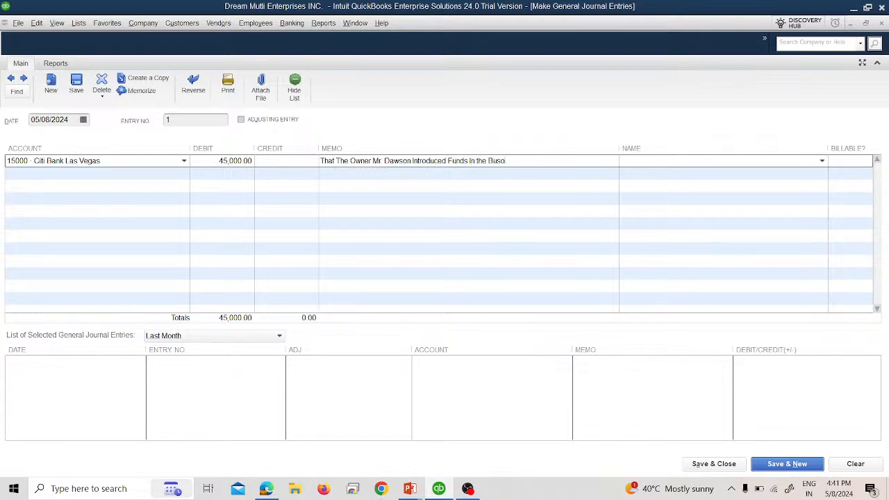
pyautogui.write('iness')
# Mark line one billable, credit 30000 · Opening Balance Equity on line two, and save.
pyautogui.click(846, 161)
pyautogui.press('Tab')
pyautogui.press('Tab')
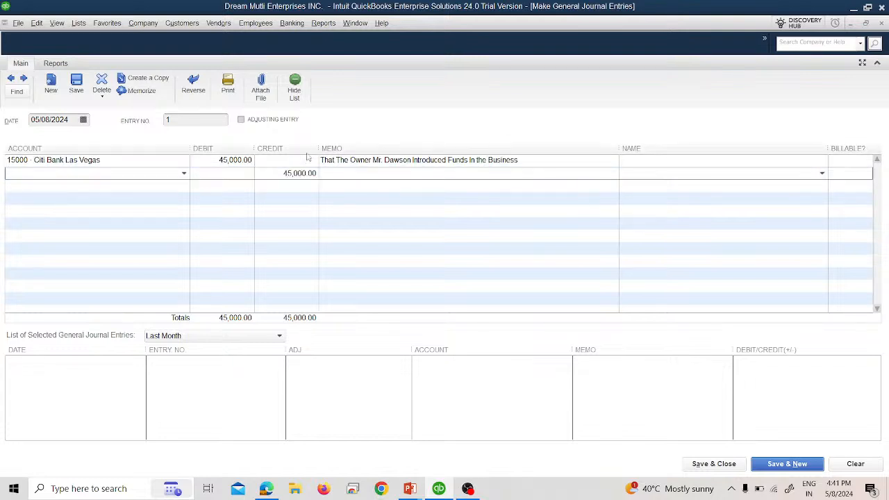
pyautogui.click(183, 173)
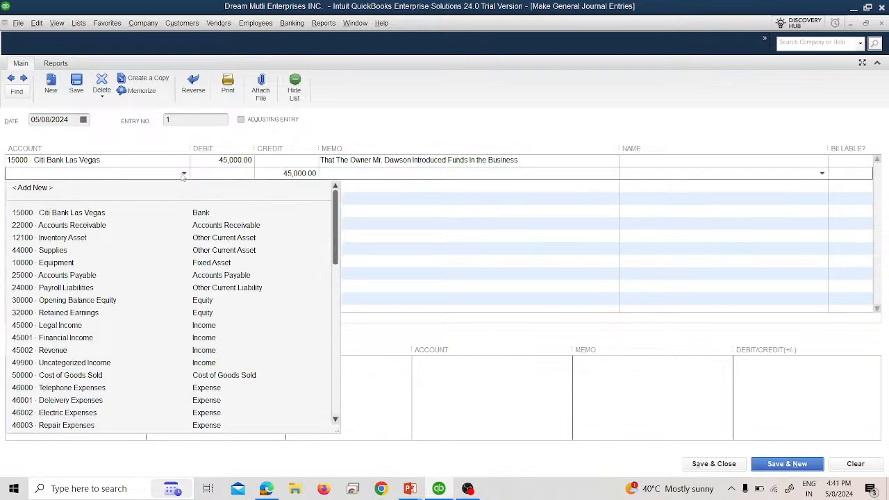
pyautogui.click(115, 301)
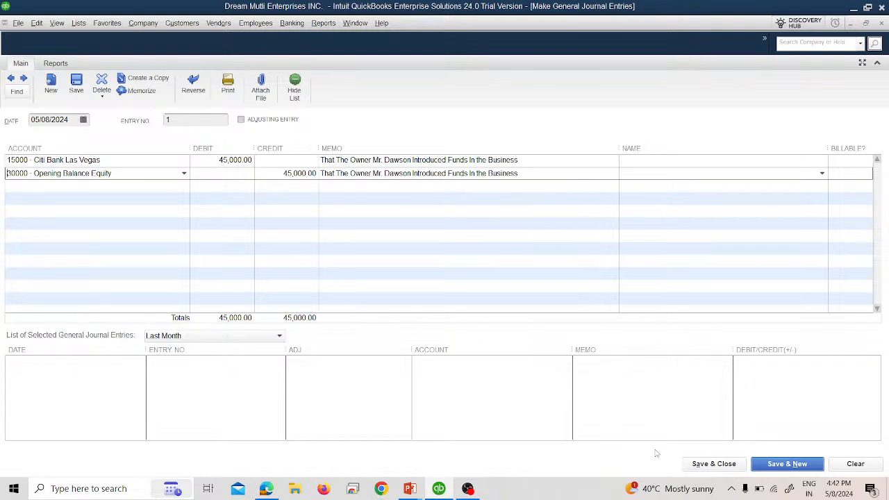
pyautogui.click(705, 465)
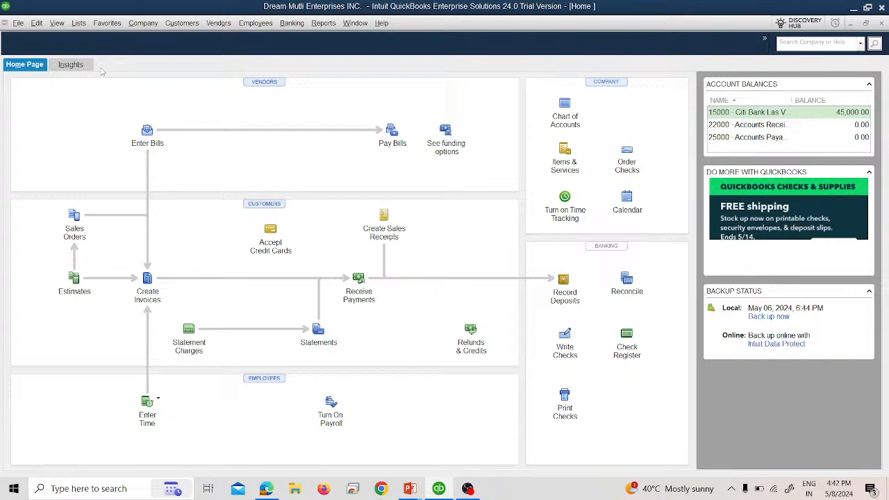
# Open a new general journal entry, dismiss the numbering notice, and close the empty entry.
pyautogui.click(134, 25)
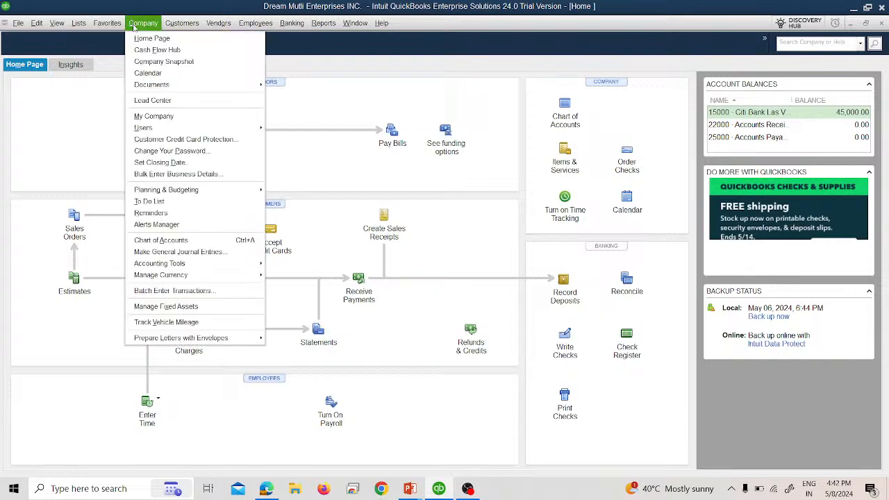
pyautogui.click(183, 253)
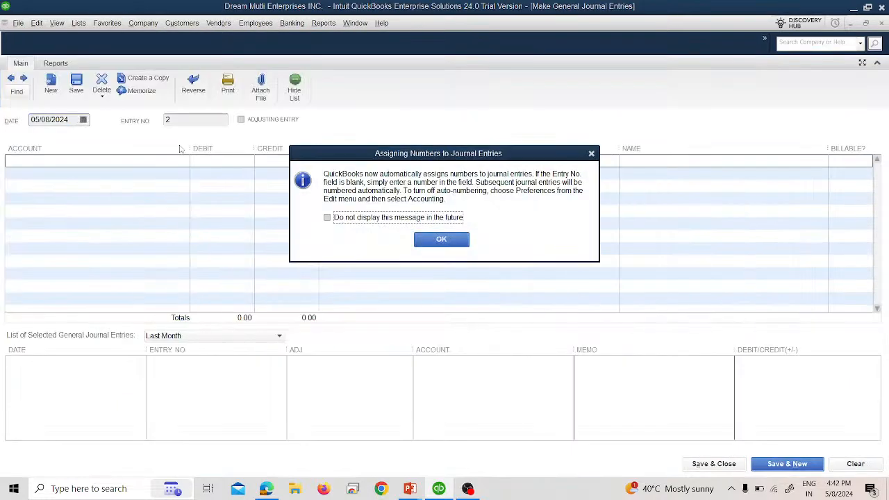
pyautogui.click(442, 239)
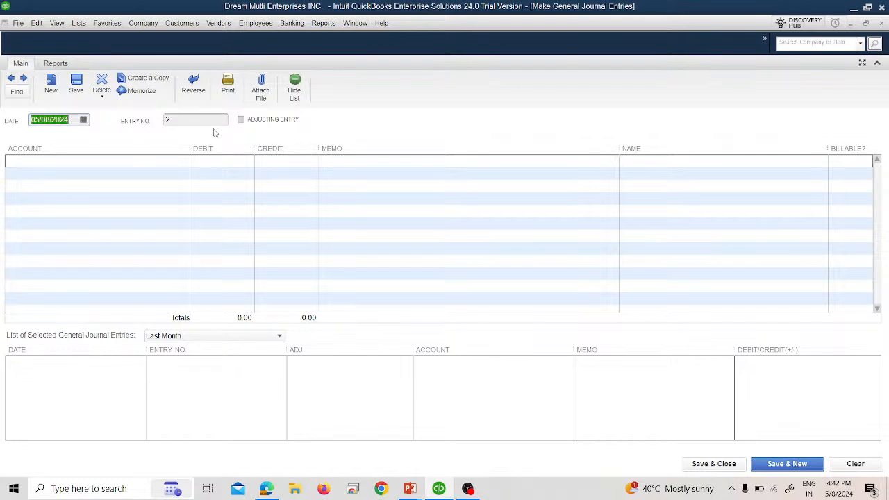
pyautogui.click(881, 23)
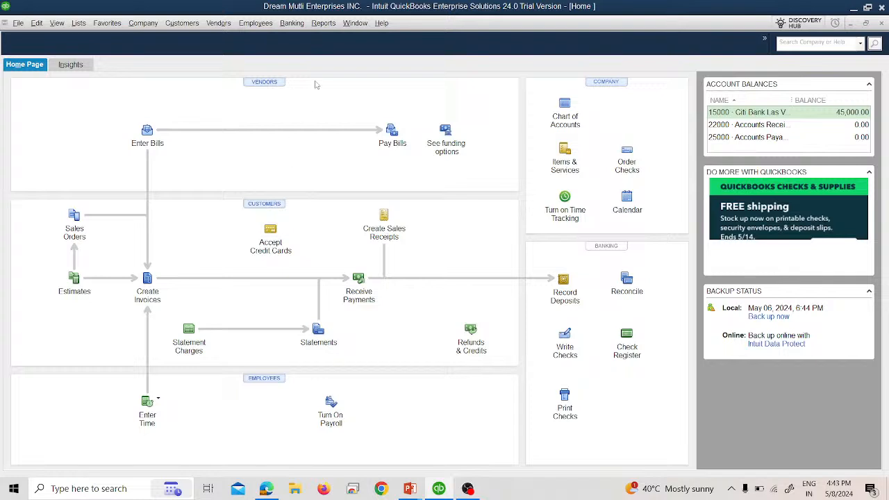
# Run the Accountant & Taxes Trial Balance report and set its Dates to All.
pyautogui.click(321, 24)
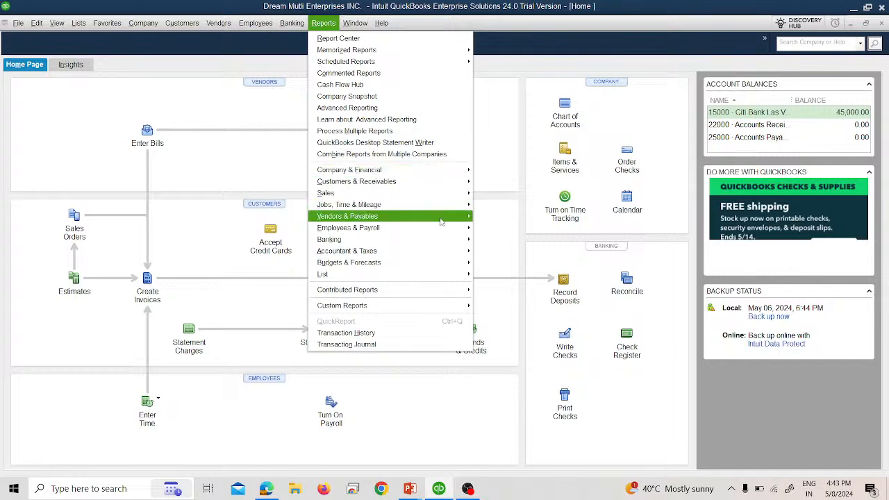
pyautogui.moveTo(459, 252)
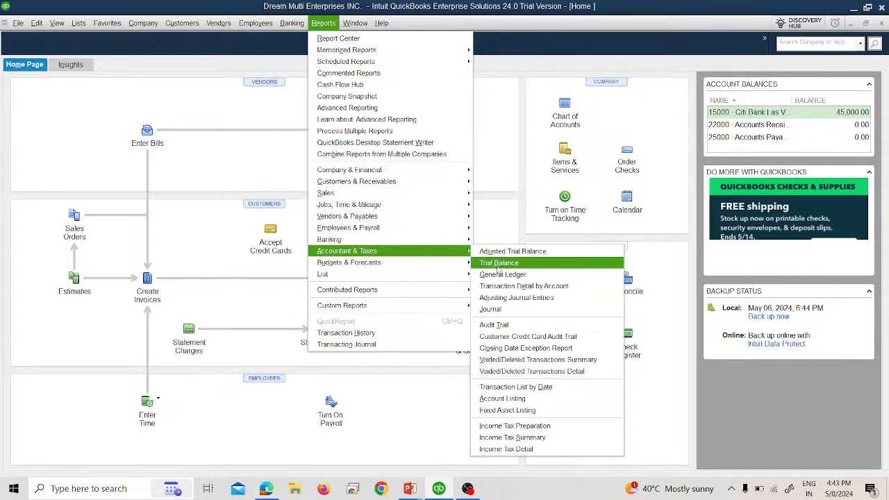
pyautogui.click(497, 267)
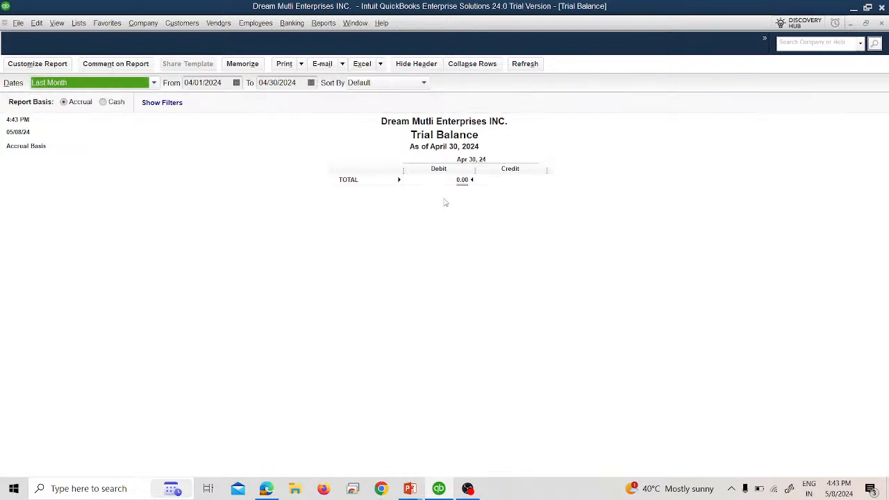
pyautogui.click(142, 83)
pyautogui.scroll(2, 125, 111)
pyautogui.click(89, 94)
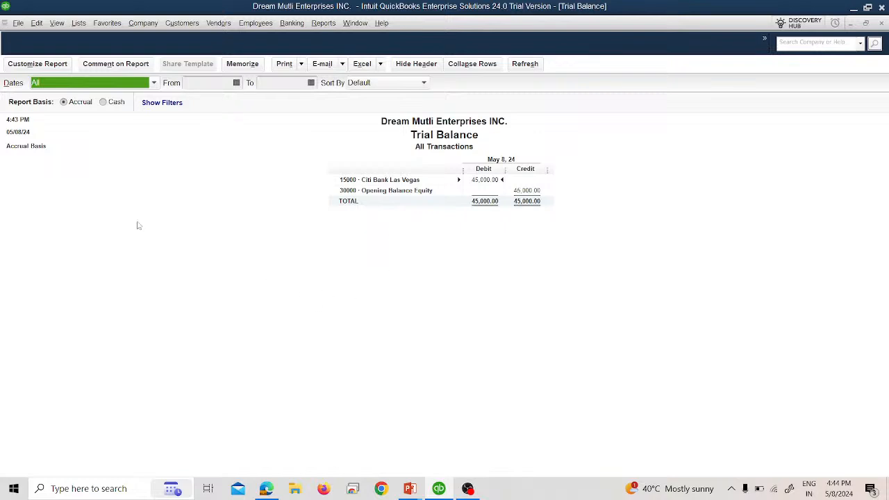
pyautogui.click(45, 23)
pyautogui.moveTo(57, 23)
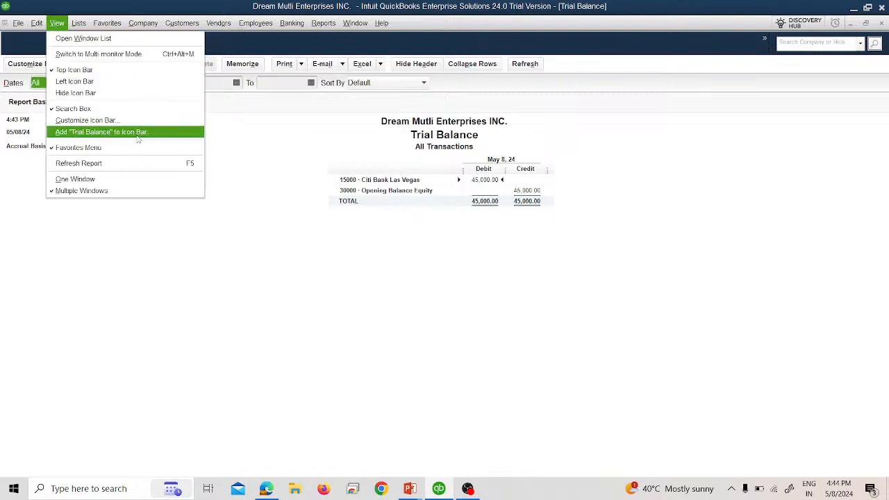
# Add a Trial Balance icon-bar shortcut, close the report without memorizing, and reopen it via the icon.
pyautogui.click(137, 139)
pyautogui.click(267, 115)
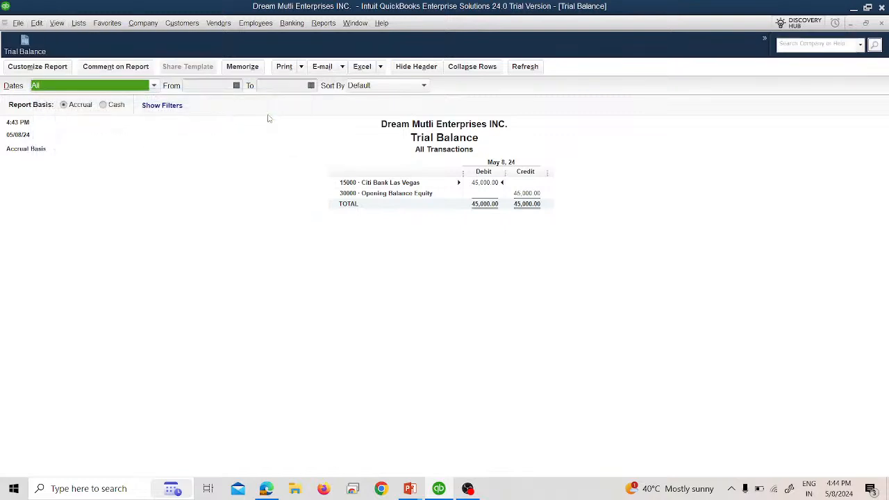
pyautogui.click(881, 23)
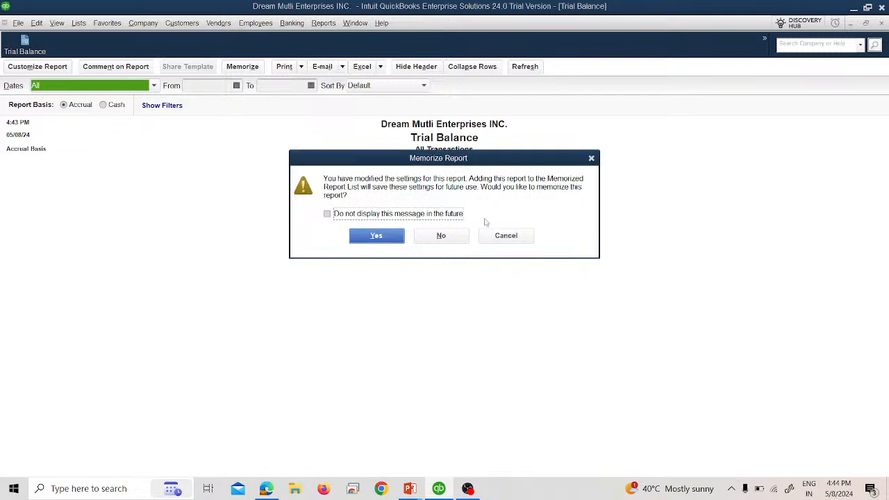
pyautogui.click(441, 235)
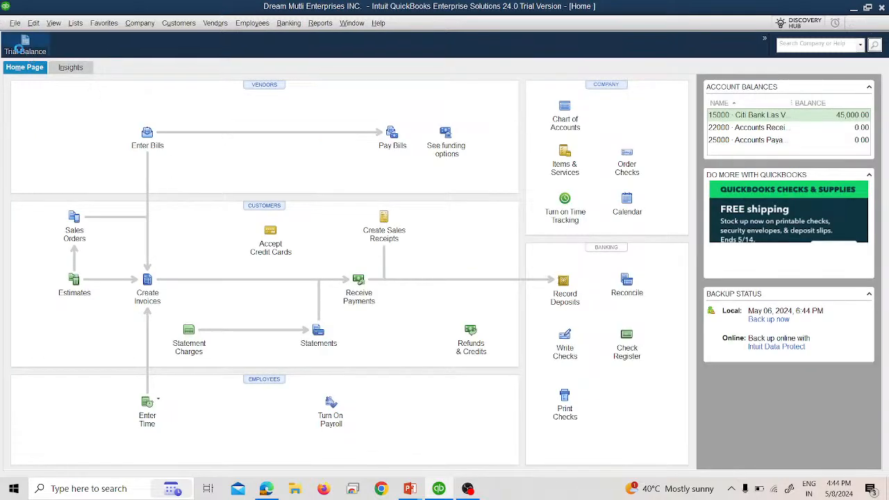
pyautogui.click(19, 50)
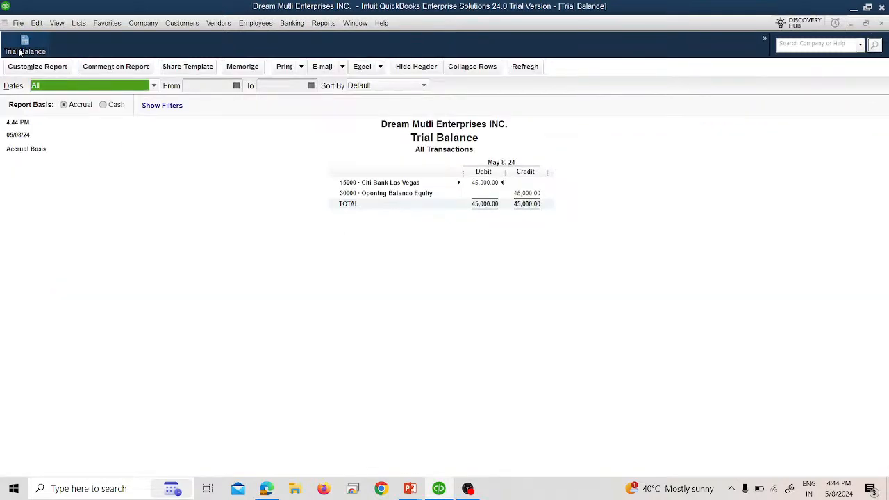
# Close the Trial Balance and reopen it once more from its icon-bar shortcut.
pyautogui.click(883, 25)
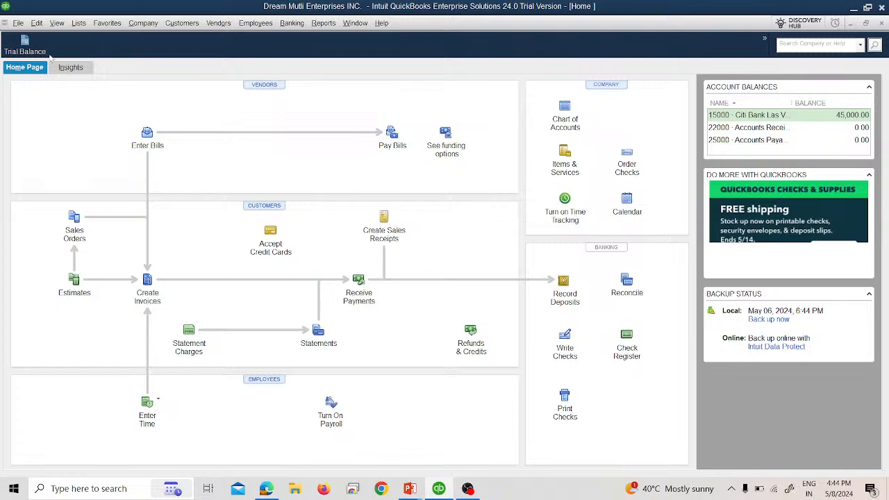
pyautogui.click(313, 24)
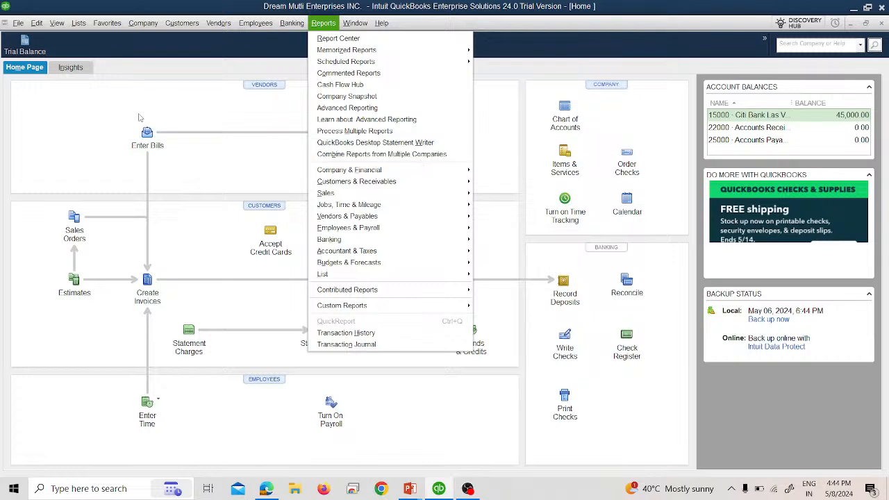
pyautogui.click(137, 120)
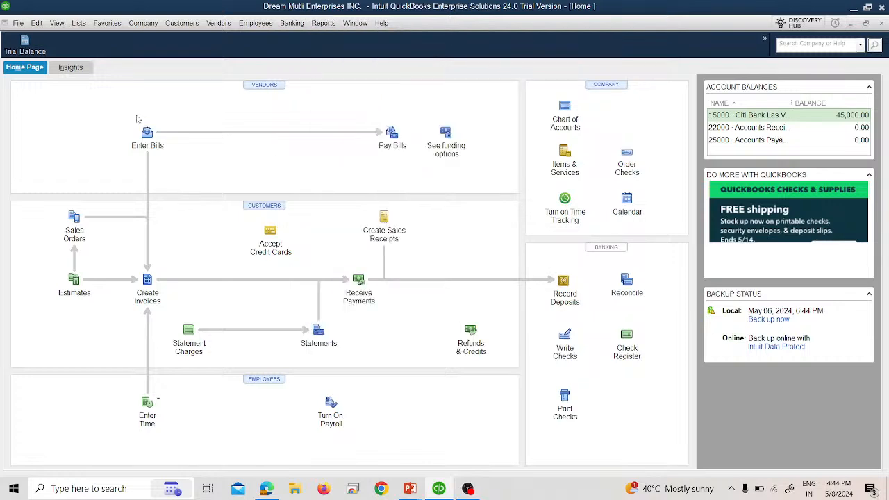
pyautogui.click(28, 43)
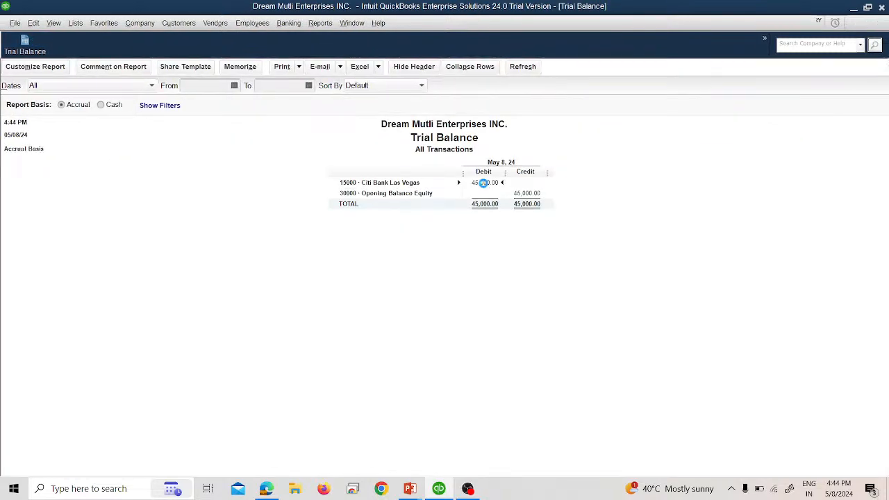
pyautogui.doubleClick(483, 183)
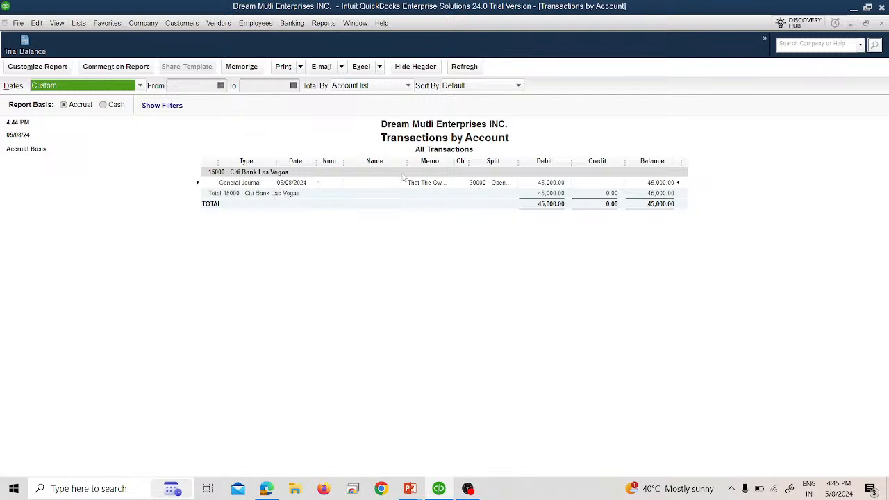
pyautogui.moveTo(452, 162); pyautogui.dragTo(471, 164)
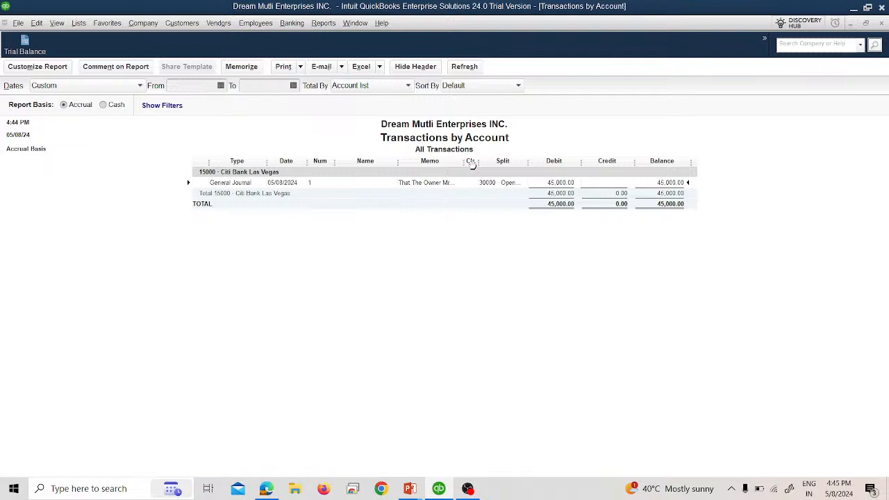
pyautogui.click(882, 24)
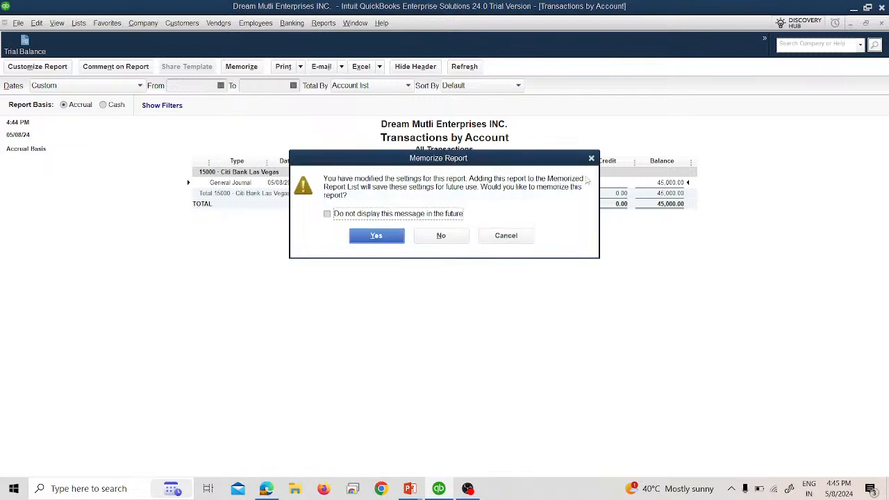
pyautogui.click(442, 236)
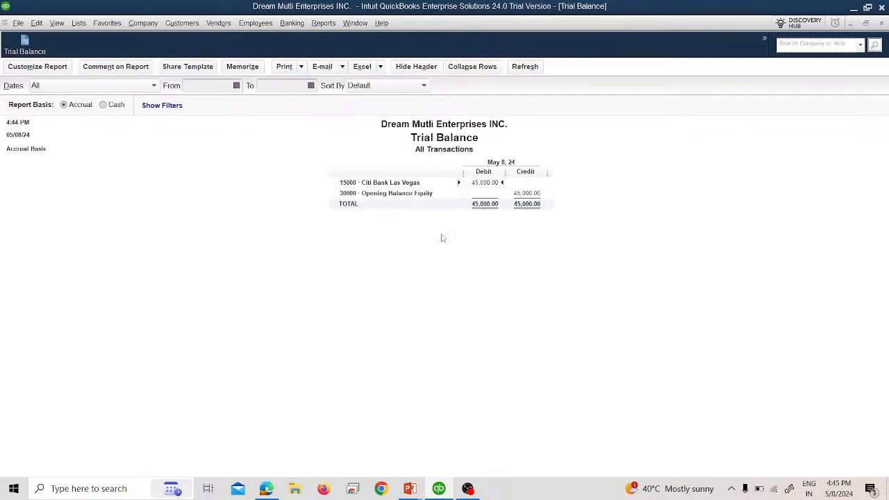
# Close the Trial Balance report and bring the PowerPoint slide show forward at slide 10, 'IAS 18 Revenue'.
pyautogui.click(882, 25)
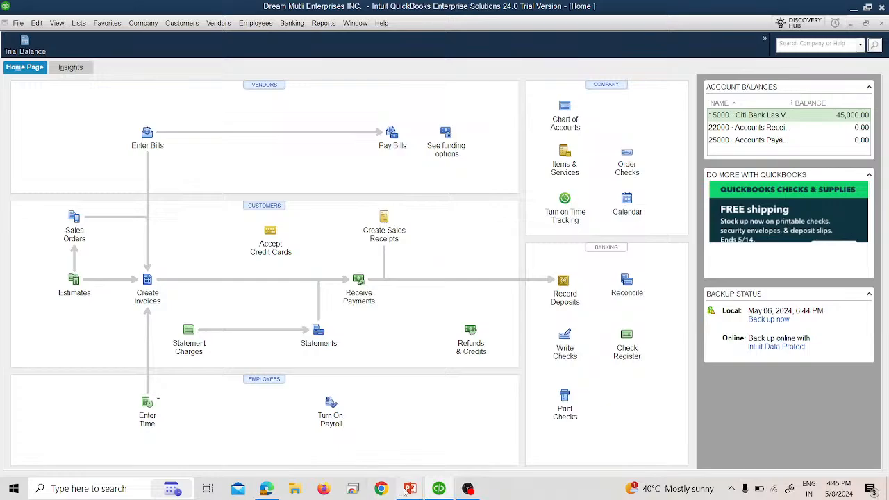
pyautogui.moveTo(409, 488)
pyautogui.click(432, 451)
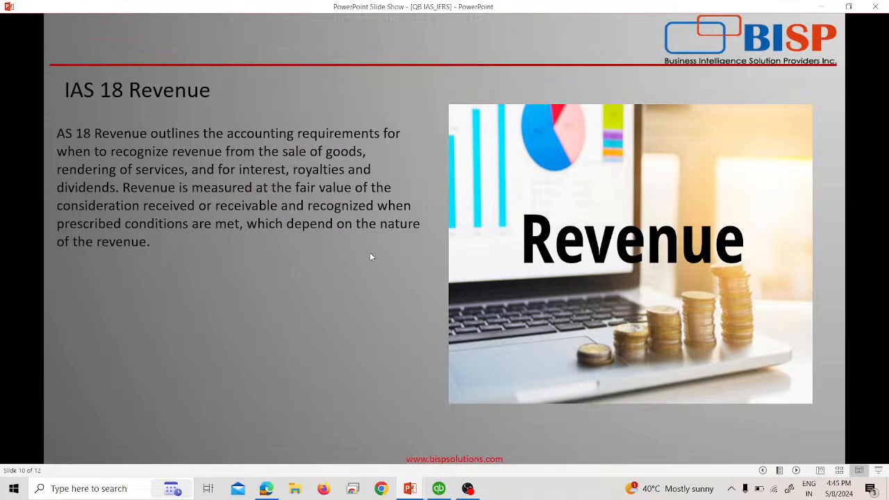
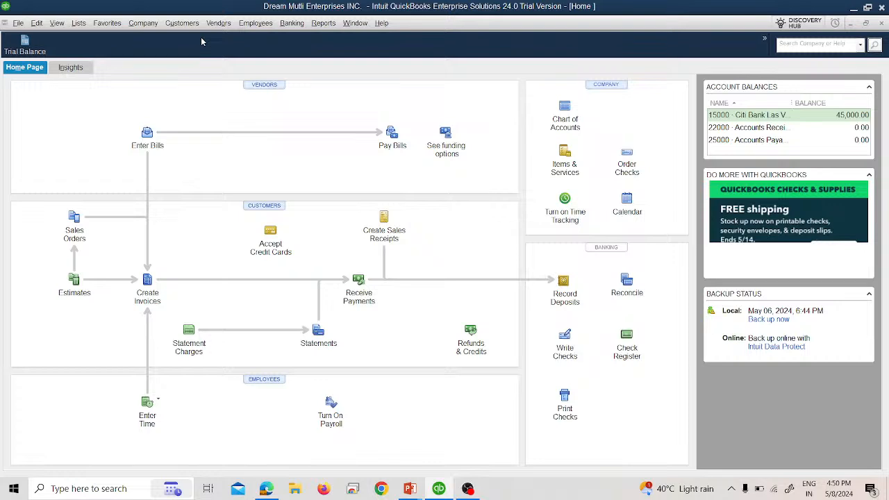
# Open the Customers menu from the QuickBooks Home page.
pyautogui.click(200, 25)
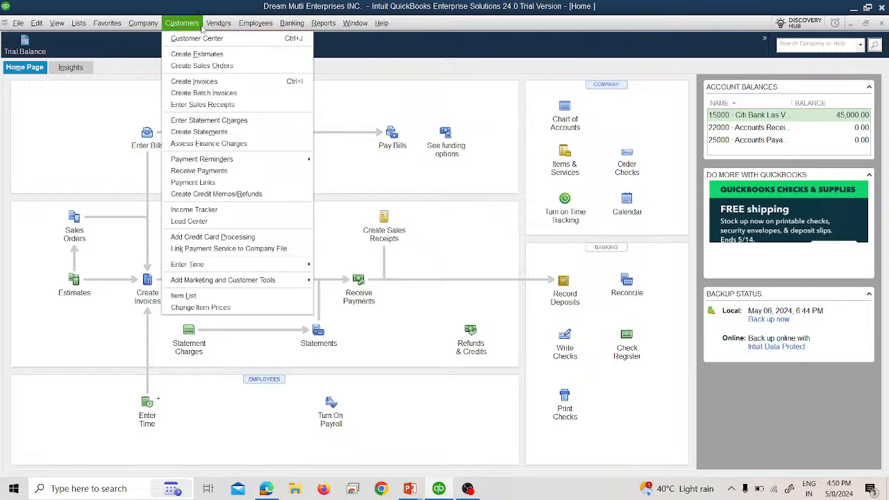
# Open Create Invoices and add it to the icon bar as an Invoice shortcut.
pyautogui.click(218, 81)
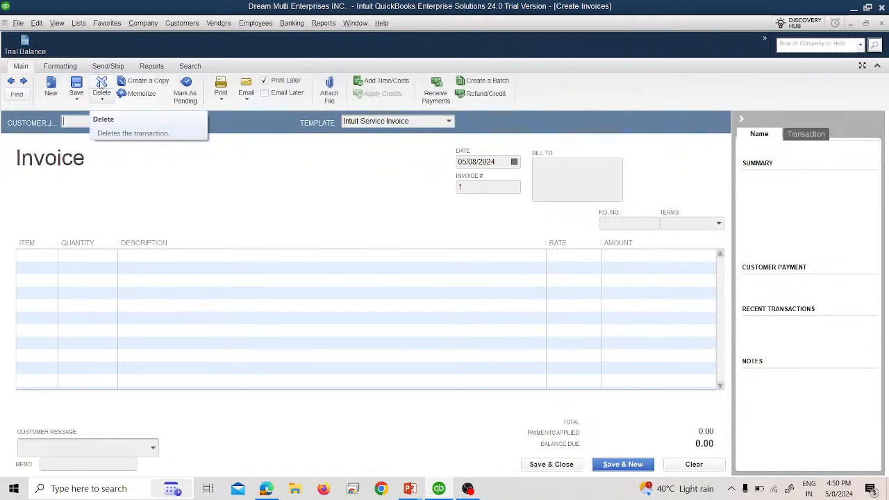
pyautogui.click(57, 23)
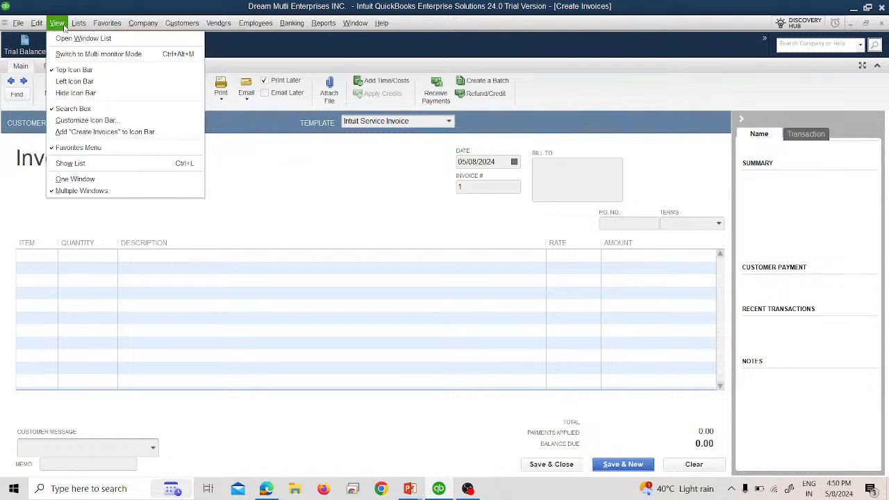
pyautogui.click(118, 135)
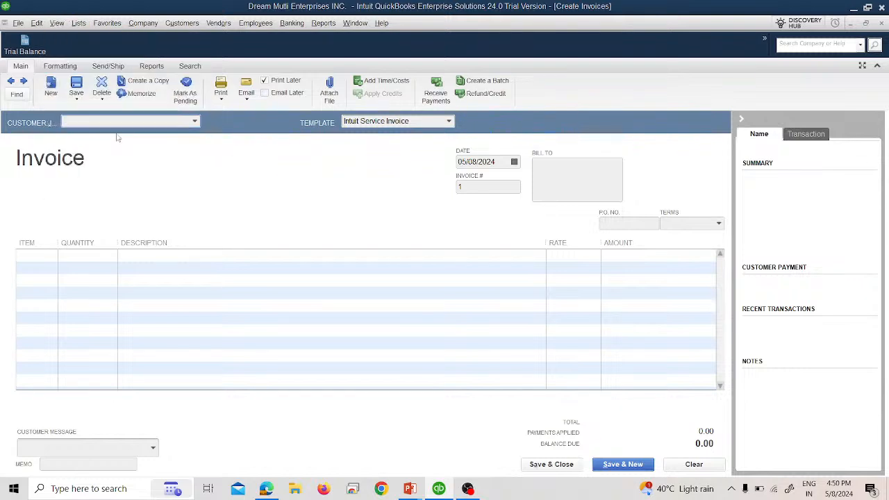
pyautogui.click(272, 111)
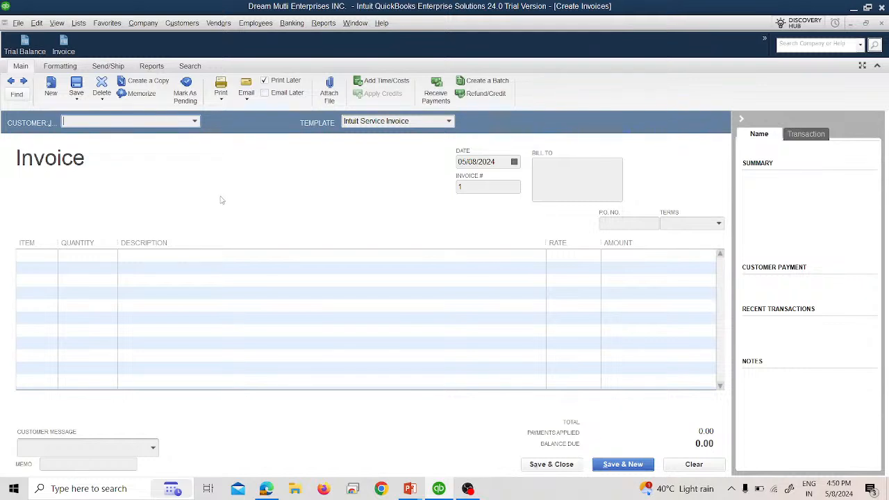
# Try picking an invoice customer, then cancel the New Customer form that appears.
pyautogui.click(196, 122)
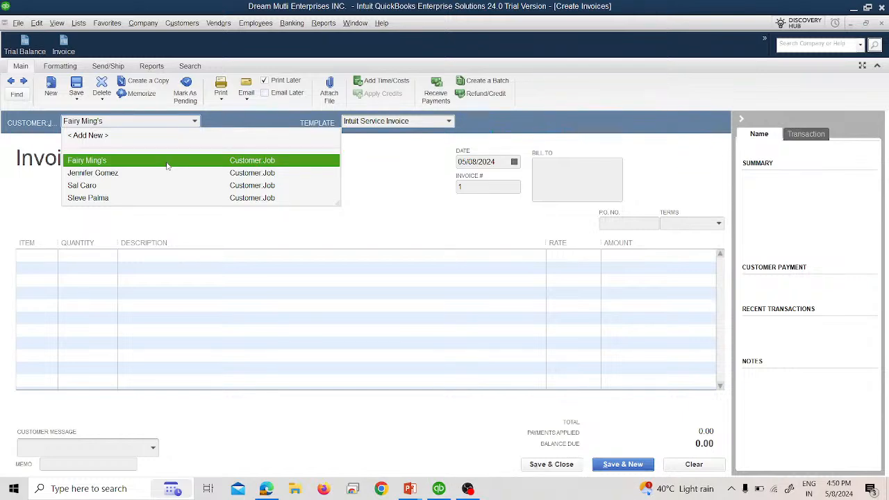
pyautogui.click(177, 133)
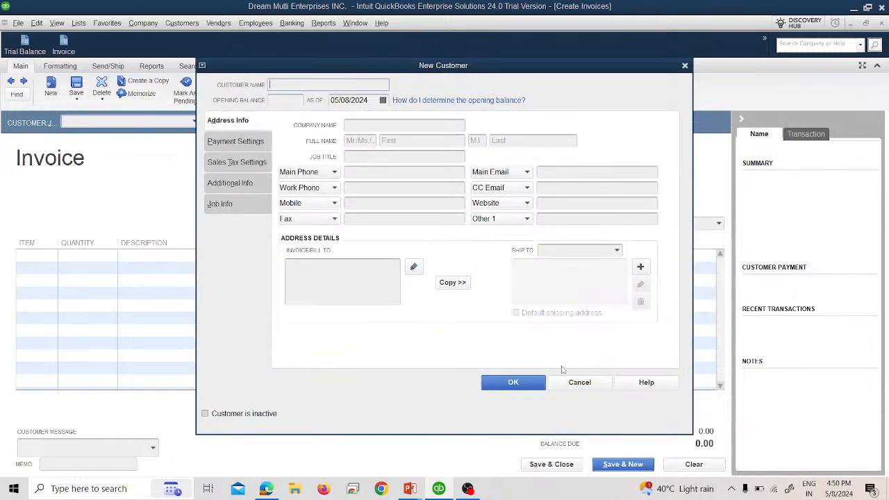
pyautogui.click(579, 382)
pyautogui.click(195, 122)
pyautogui.click(149, 161)
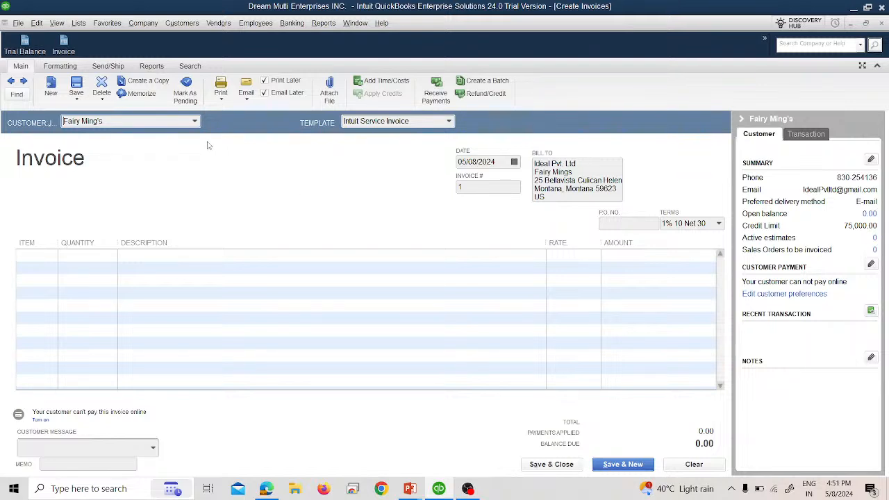
pyautogui.click(193, 122)
pyautogui.click(144, 173)
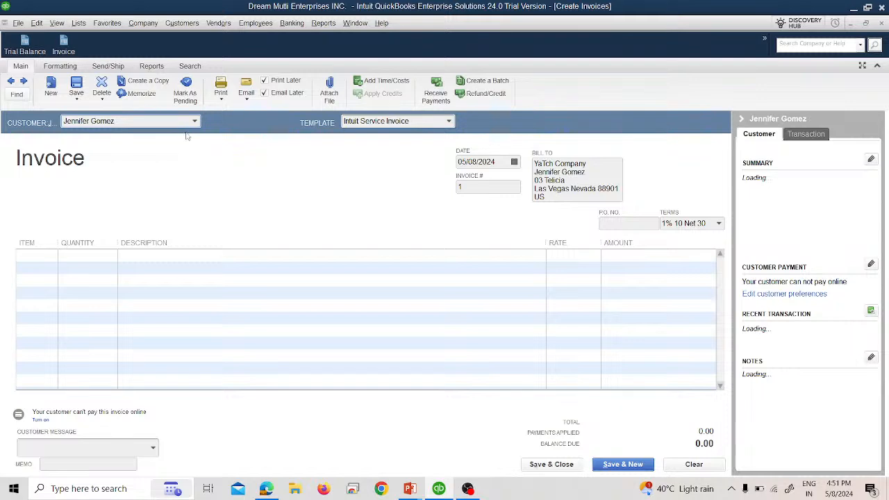
pyautogui.click(195, 122)
pyautogui.click(177, 156)
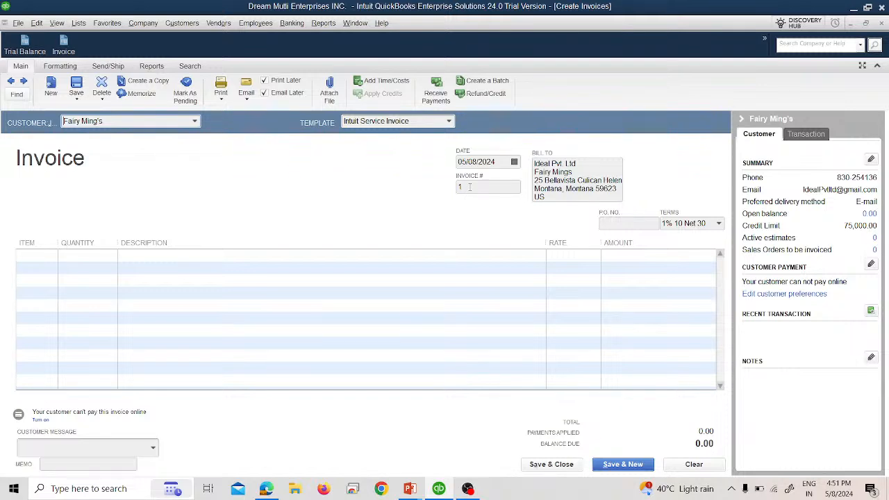
# Date the invoice 01/01/2024 and begin the first line item.
pyautogui.click(514, 162)
pyautogui.click(469, 180)
pyautogui.click(469, 180)
pyautogui.click(468, 180)
pyautogui.click(468, 180)
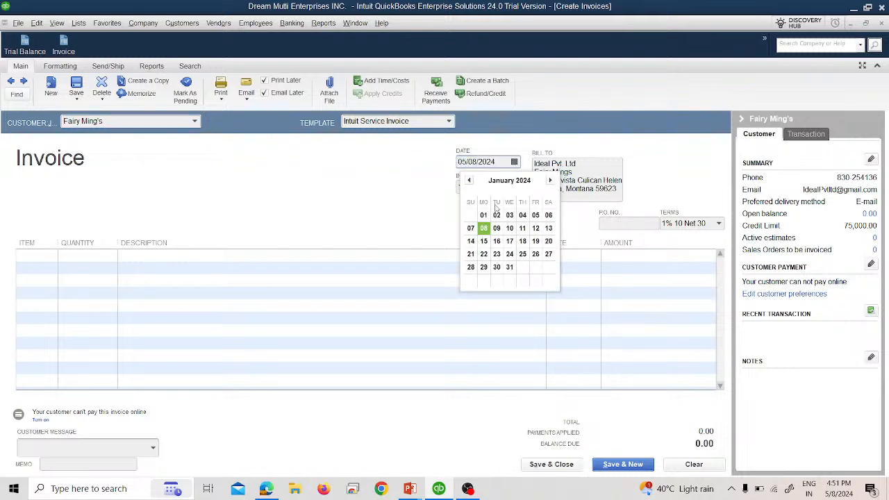
pyautogui.click(484, 215)
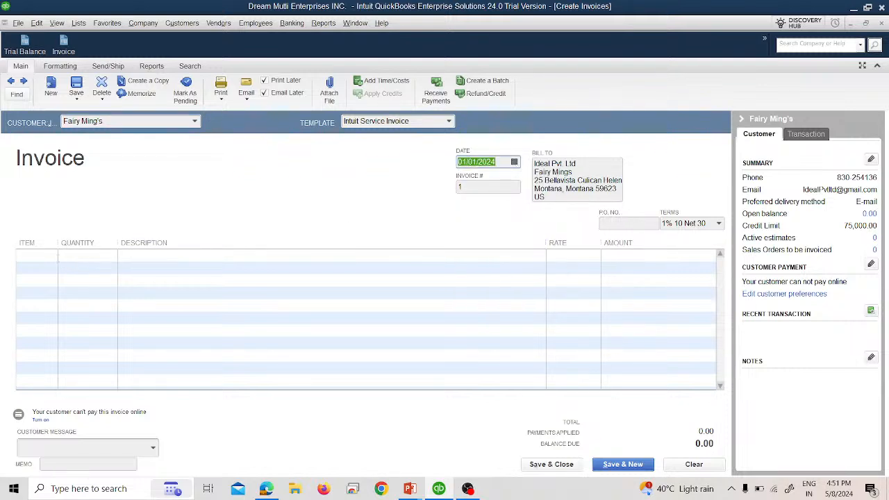
pyautogui.click(58, 256)
pyautogui.click(53, 256)
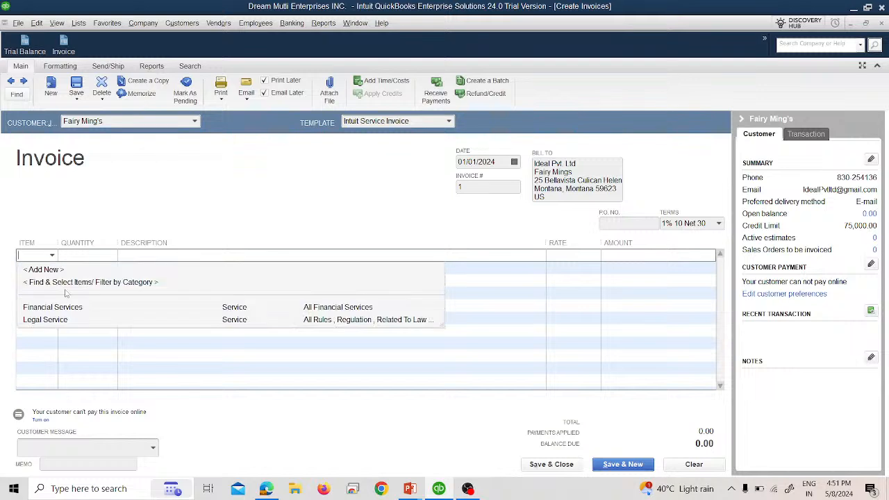
# Bill 10 hours of Financial Services at 250.00, totalling 2,500.00.
pyautogui.click(69, 307)
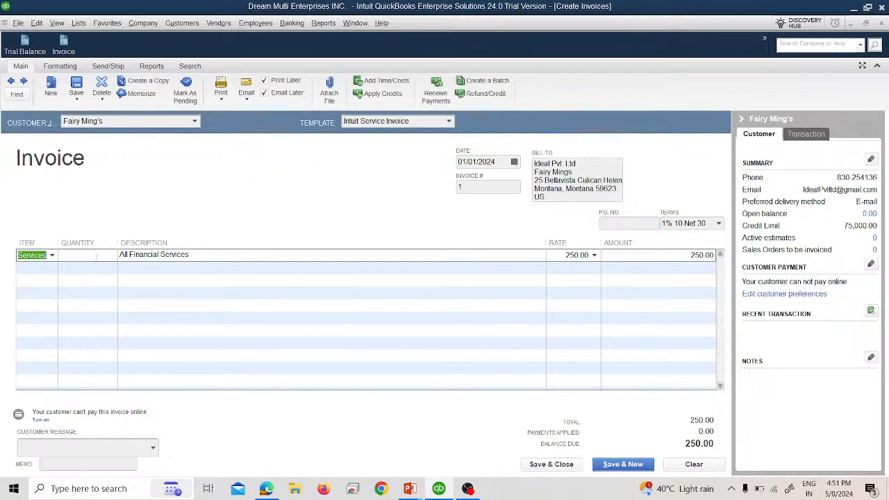
pyautogui.hotkey('alt', 'Tab')
pyautogui.hotkey('alt', 'Tab')
pyautogui.write('0')
pyautogui.press('Tab')
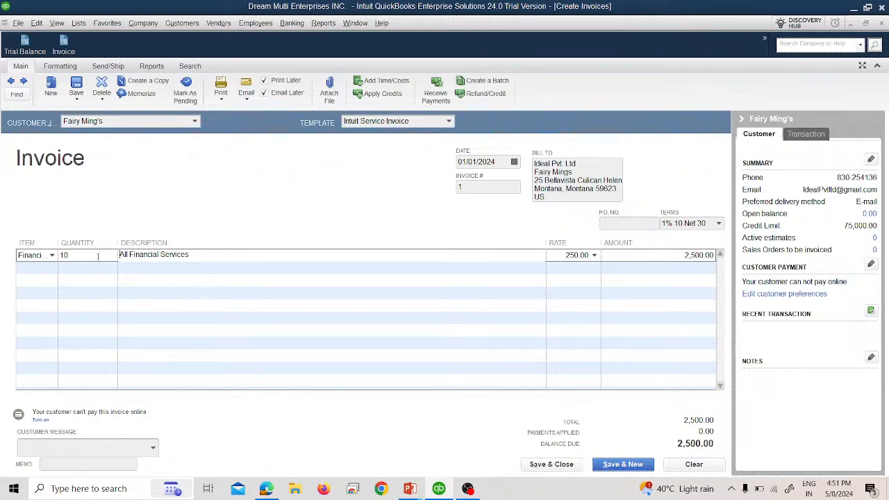
# Save the invoice, decline the Outlook profile prompt, and view the Trial Balance at 47,500.00.
pyautogui.click(532, 461)
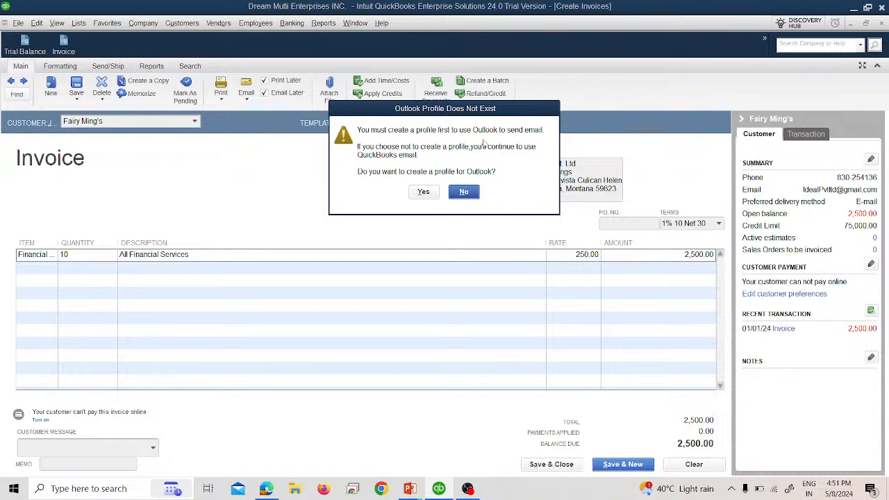
pyautogui.click(458, 191)
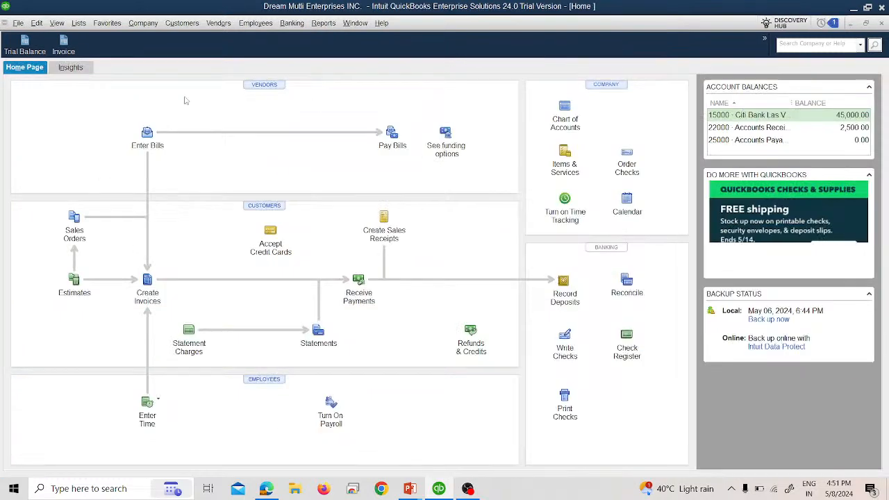
pyautogui.click(23, 44)
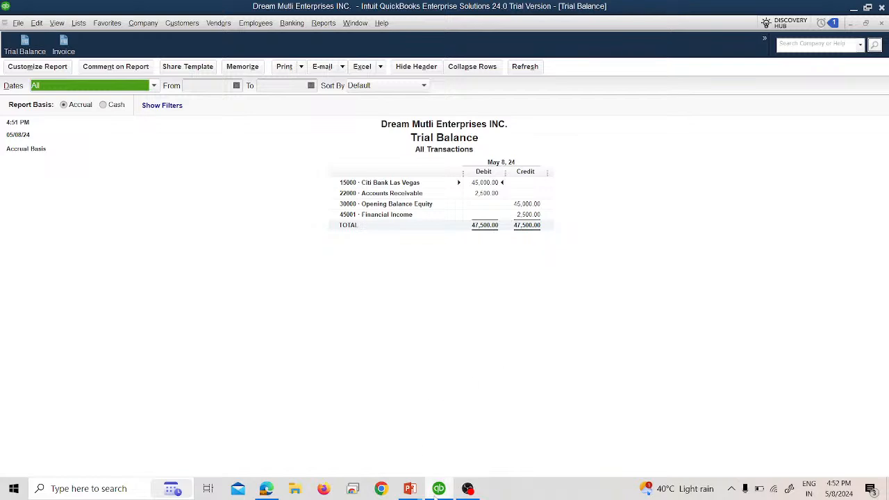
pyautogui.moveTo(418, 495)
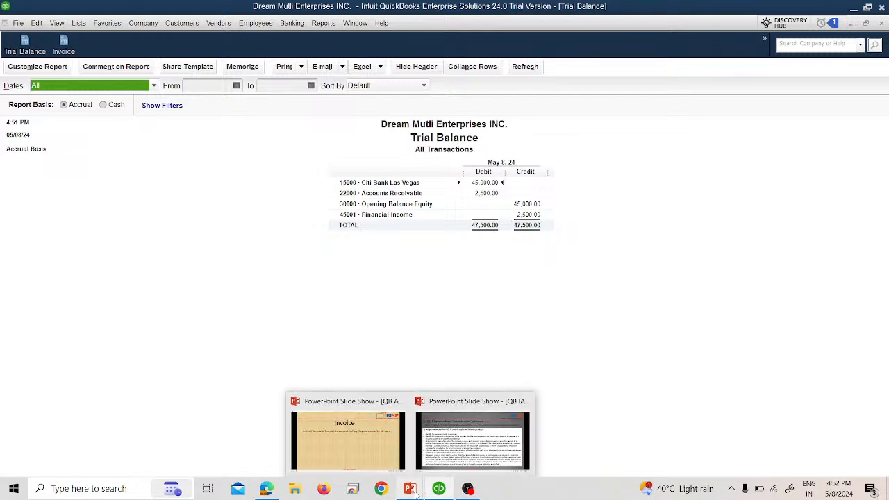
pyautogui.click(396, 451)
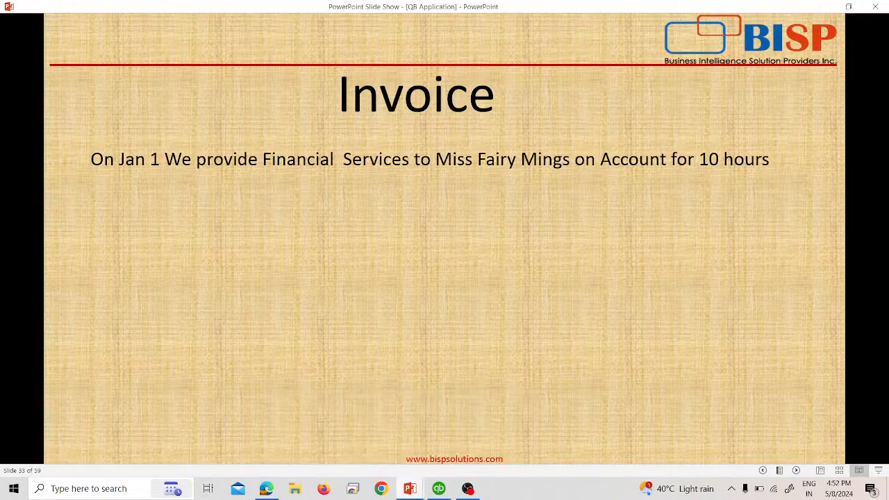
pyautogui.click(439, 488)
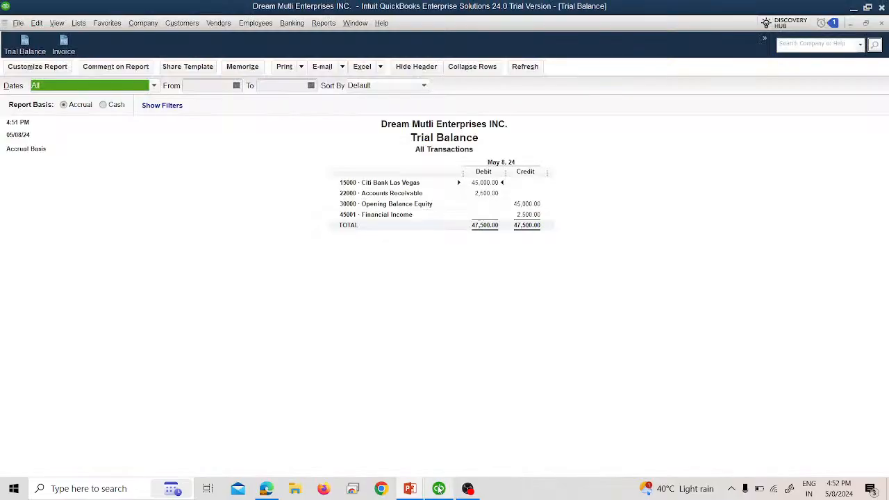
pyautogui.click(881, 26)
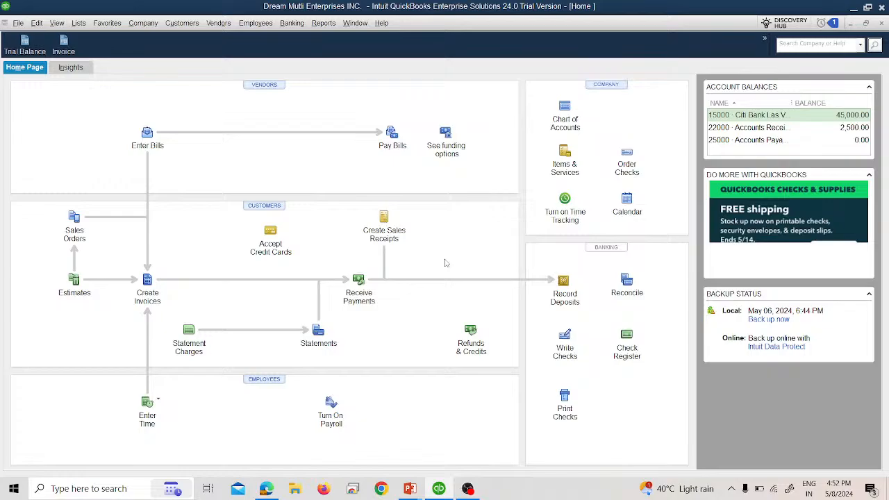
pyautogui.hotkey('alt', 'Tab')
# Read the next transaction slide, then open blank invoice 2 from the Invoice shortcut.
pyautogui.press('Right')
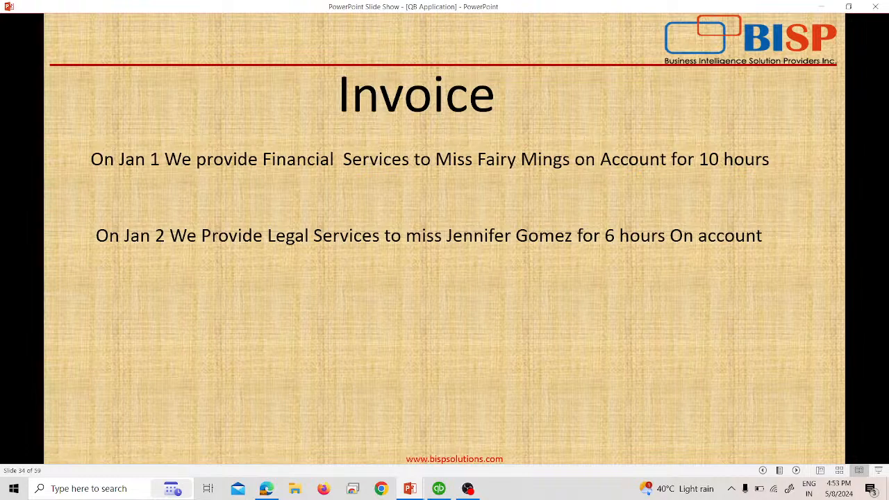
pyautogui.hotkey('alt', 'Tab')
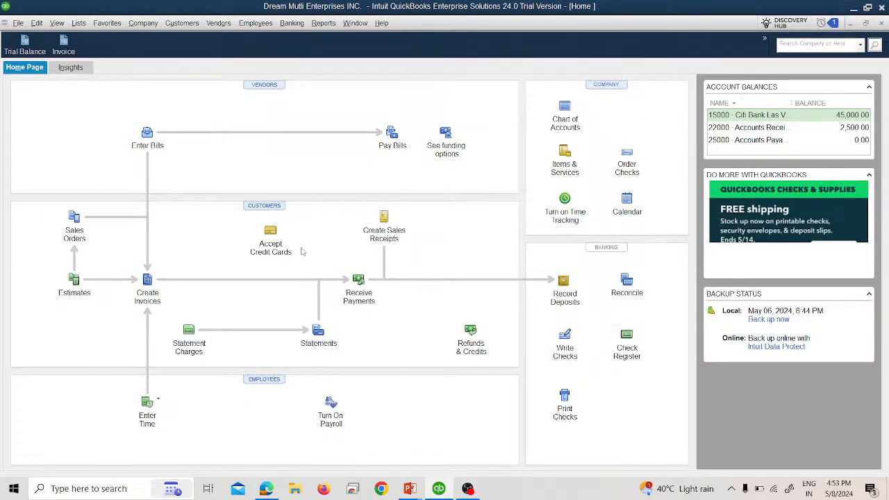
pyautogui.click(63, 43)
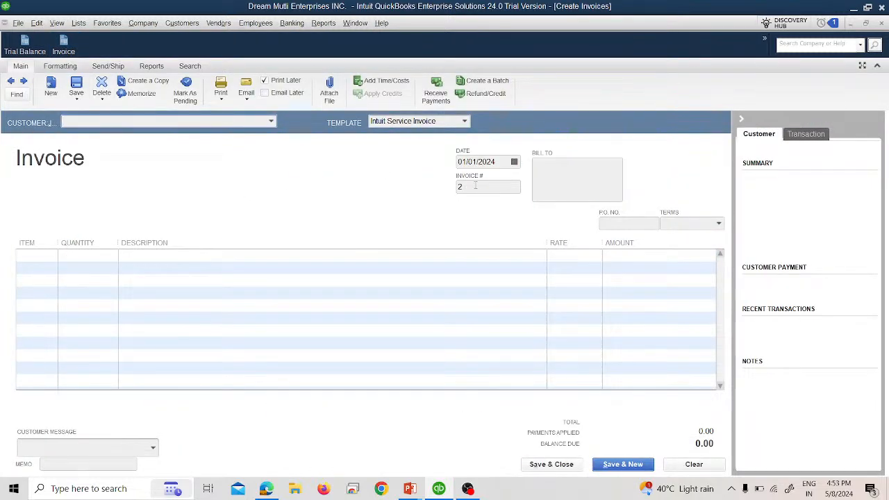
# Date invoice 2 01/02/2024 and bill it to YaTch Company.
pyautogui.click(513, 162)
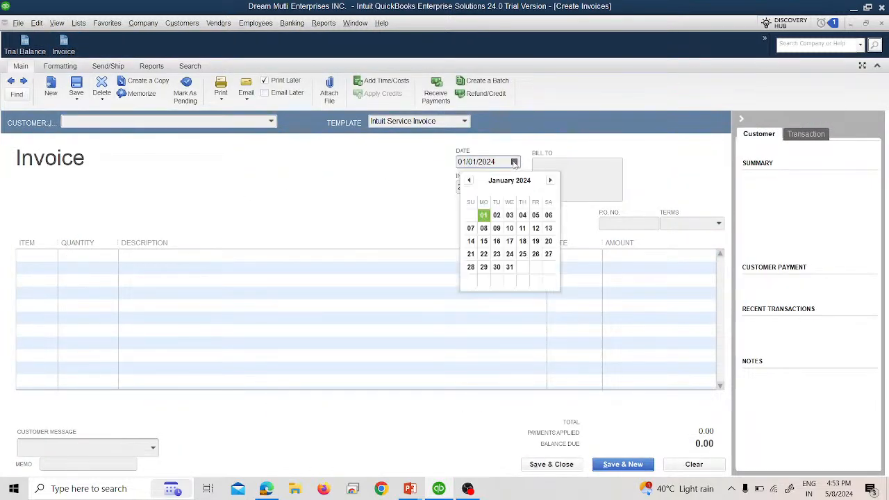
pyautogui.click(496, 215)
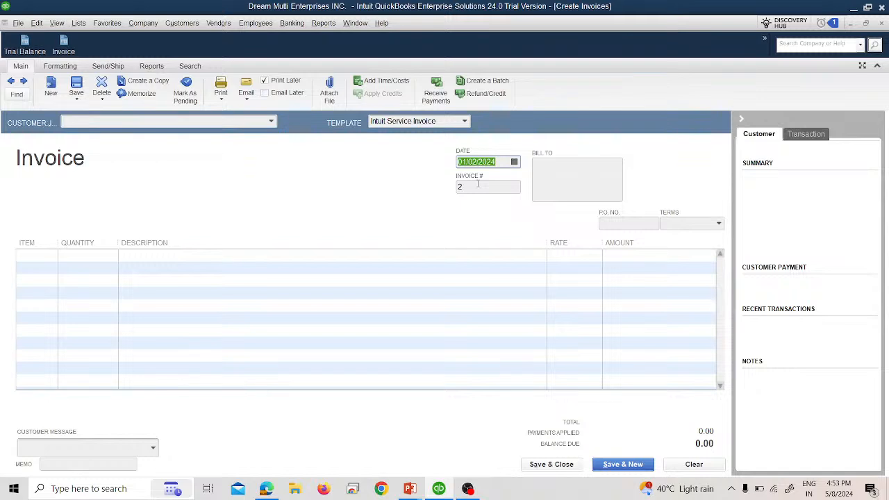
pyautogui.click(272, 122)
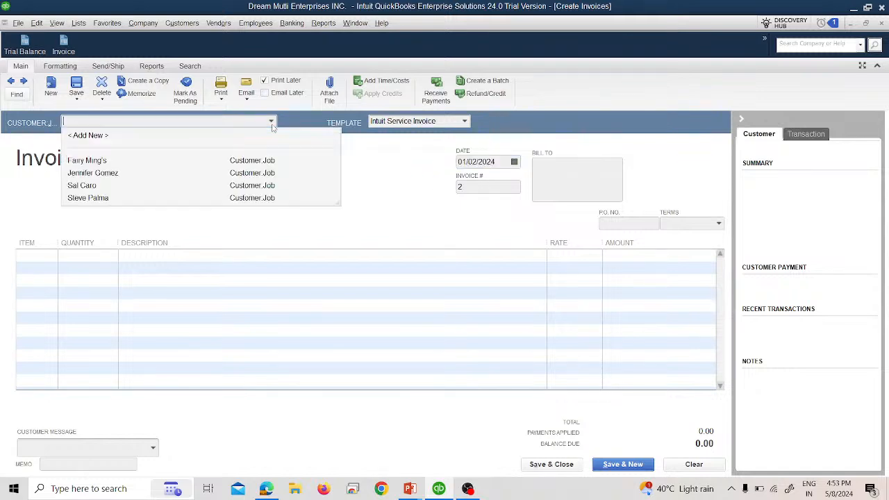
pyautogui.click(235, 173)
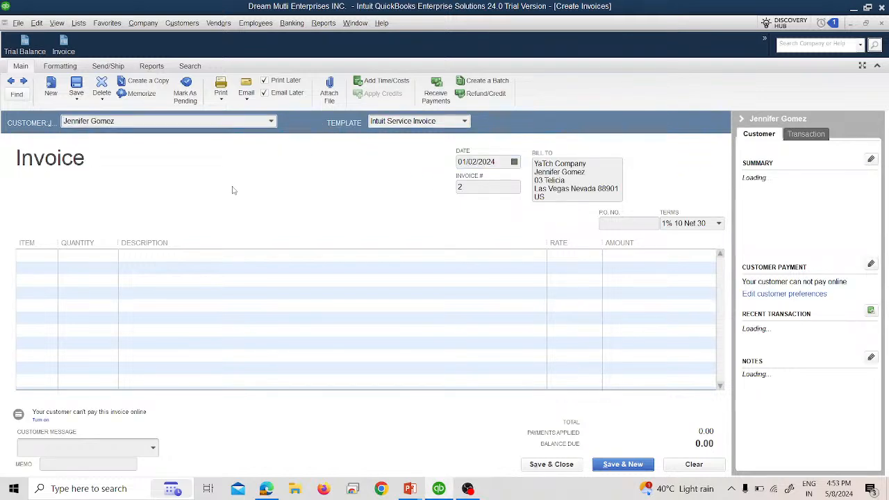
pyautogui.hotkey('alt', 'Tab')
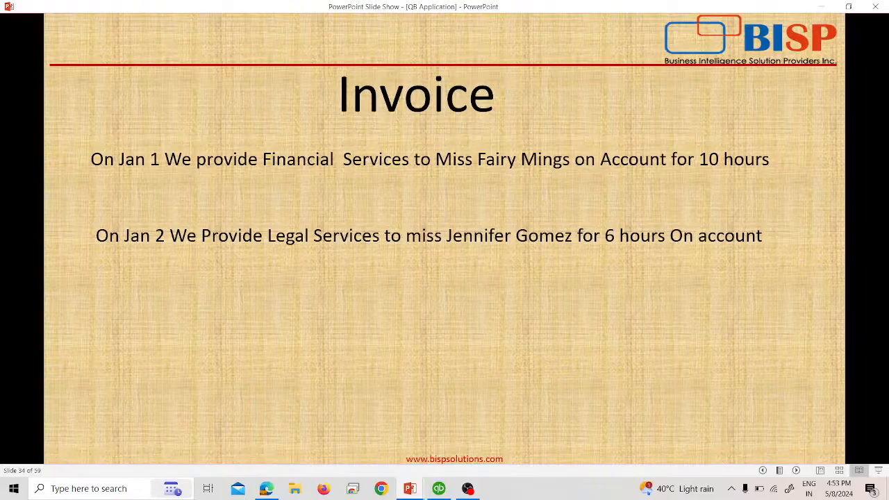
pyautogui.hotkey('alt', 'Tab')
# Add 6 hours of Legal Services at 150.00 (900.00) and save the invoice.
pyautogui.click(55, 257)
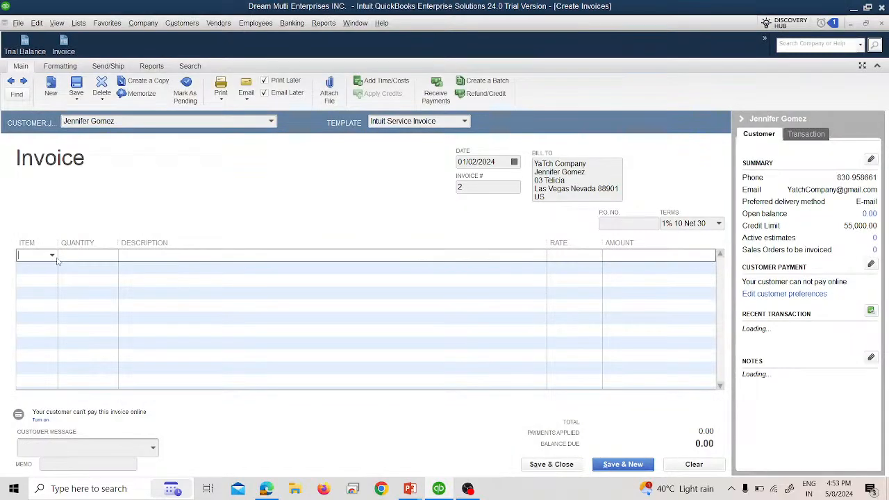
pyautogui.click(52, 256)
pyautogui.click(46, 319)
pyautogui.click(97, 255)
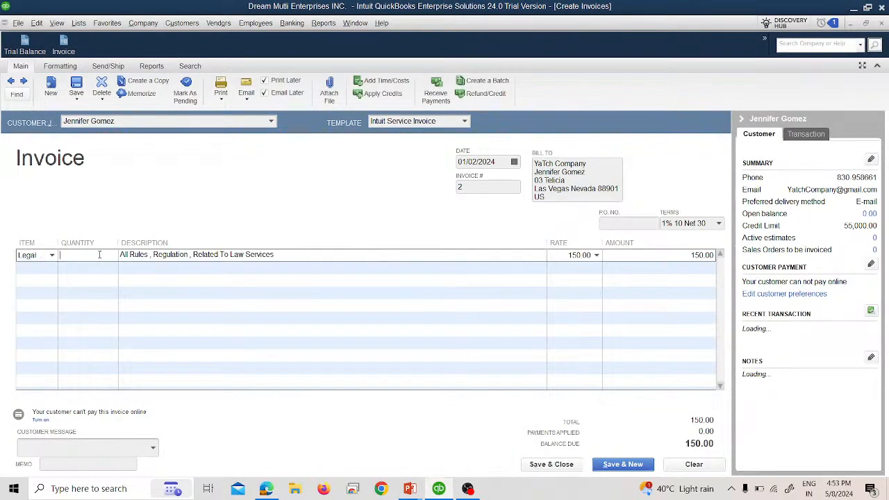
pyautogui.write('6')
pyautogui.press('Tab')
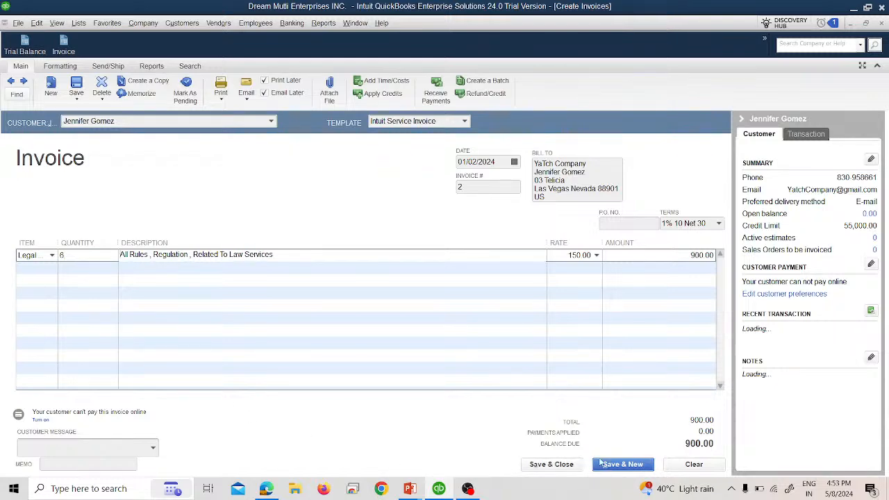
pyautogui.click(556, 463)
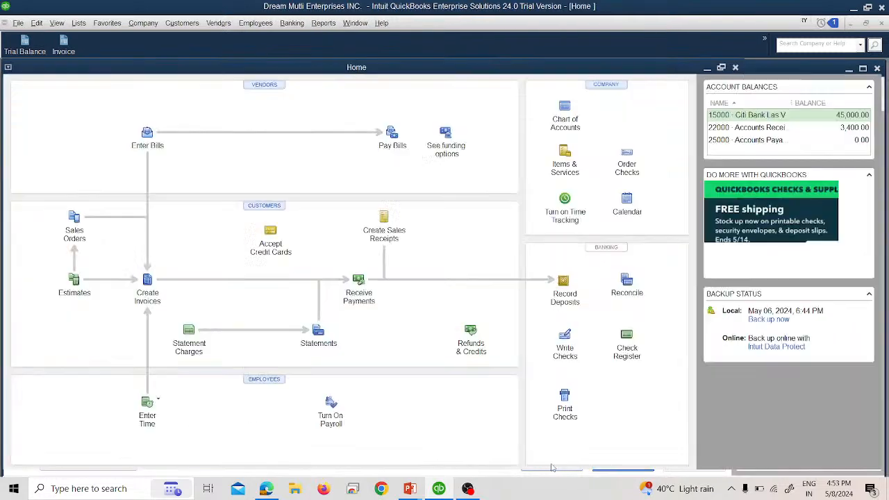
# Check the Trial Balance at 48,400.00 with 900.00 Legal Income, then switch to the slides.
pyautogui.click(25, 44)
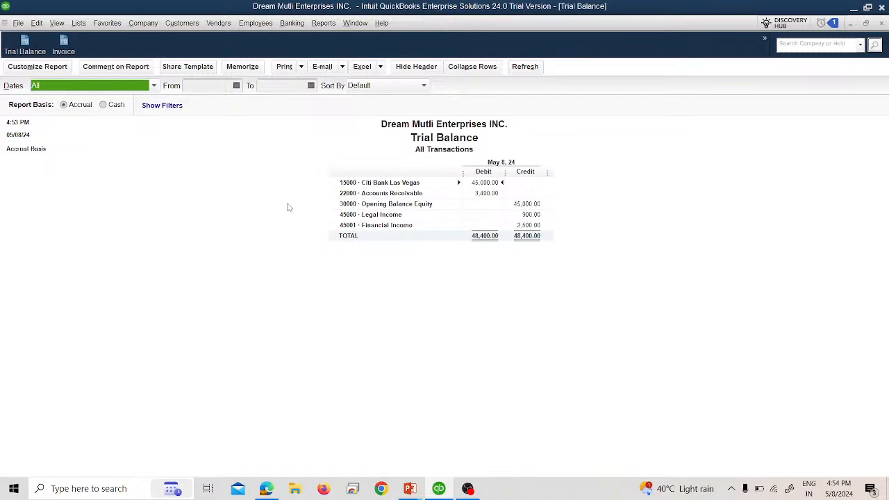
pyautogui.hotkey('alt', 'Tab')
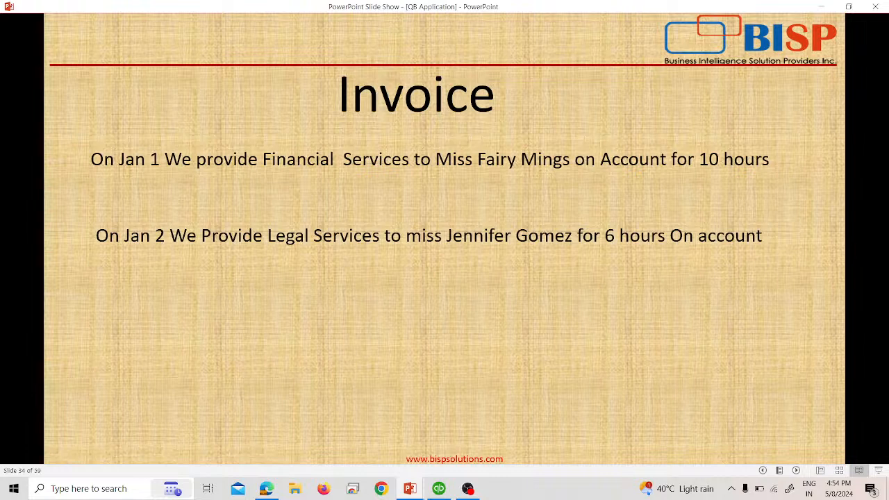
# Advance to the Jan 3 slide, then return to QuickBooks and close the Trial Balance.
pyautogui.press('Right')
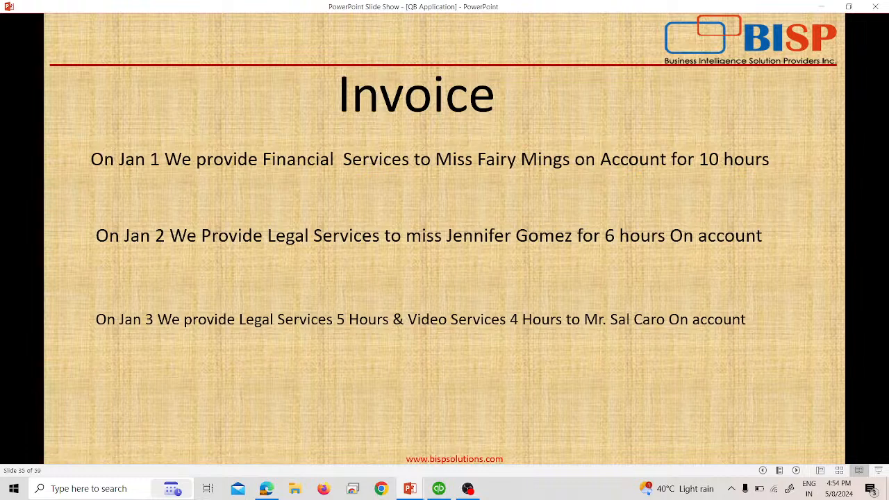
pyautogui.click(439, 488)
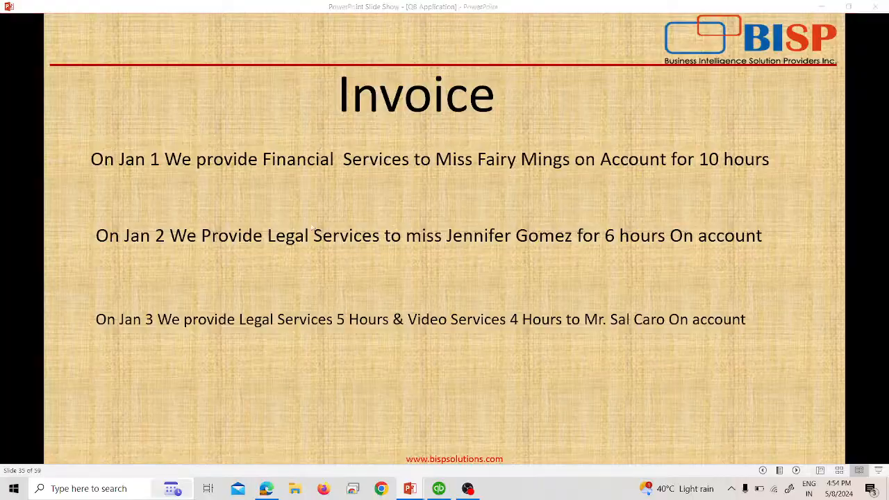
pyautogui.click(881, 23)
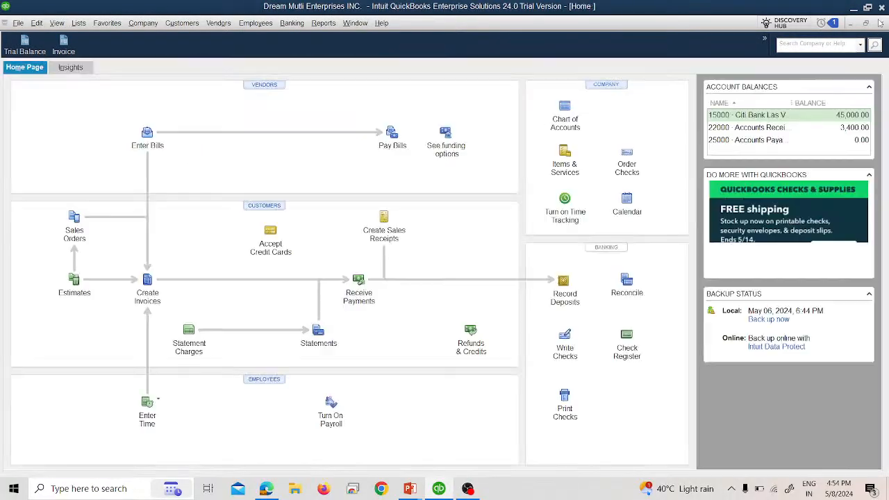
# Start invoice 3 dated 01/03/2024 for the third listed customer.
pyautogui.click(60, 43)
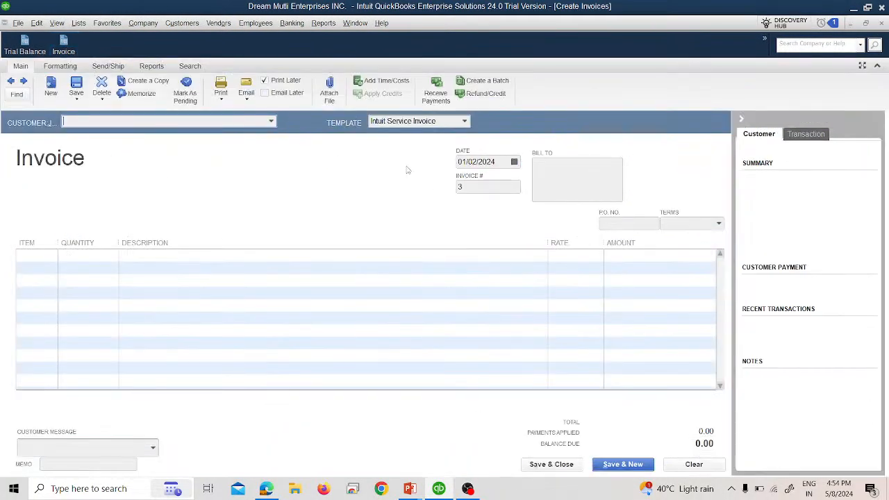
pyautogui.click(514, 161)
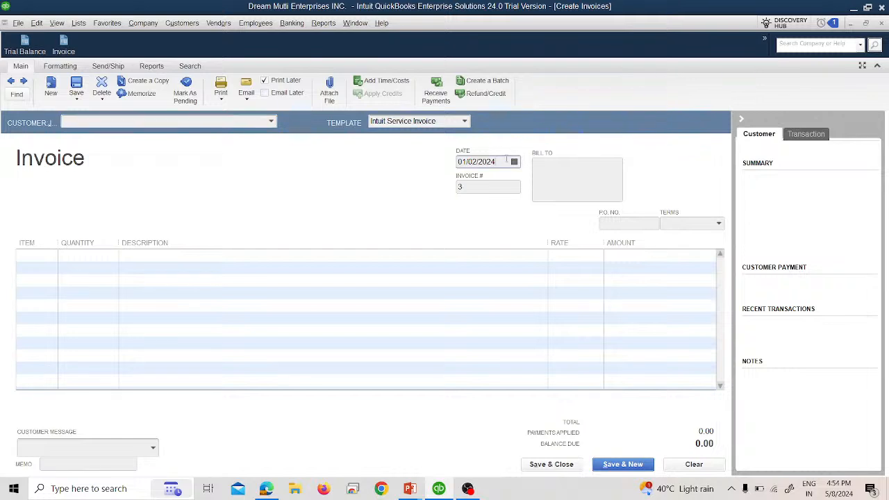
pyautogui.click(509, 214)
pyautogui.click(272, 123)
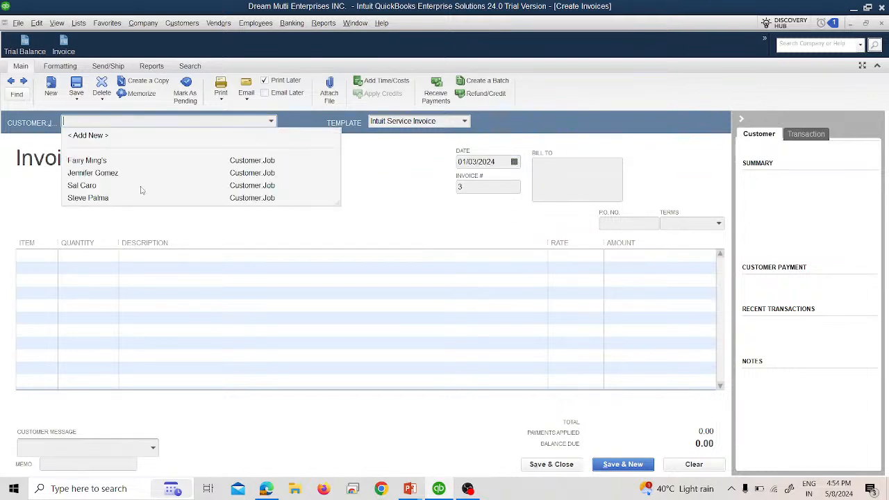
pyautogui.click(126, 184)
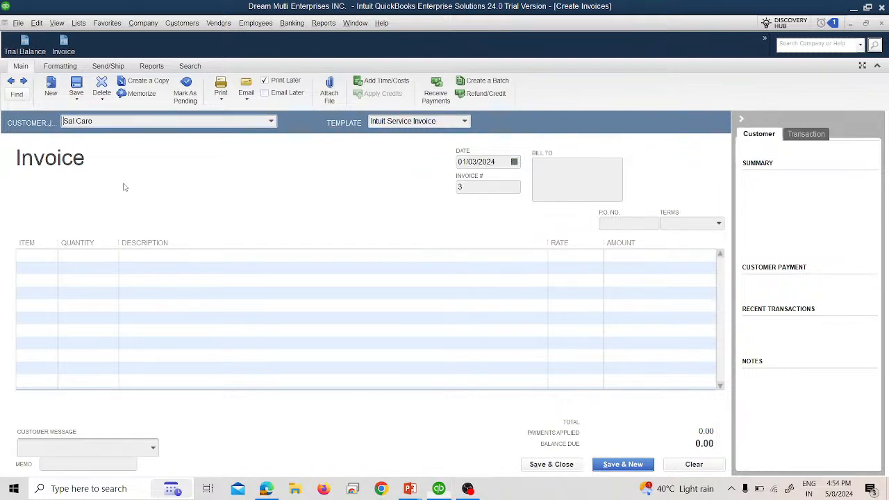
# Add a first line of 5 hours Legal Service.
pyautogui.click(51, 255)
pyautogui.hotkey('alt', 'Tab')
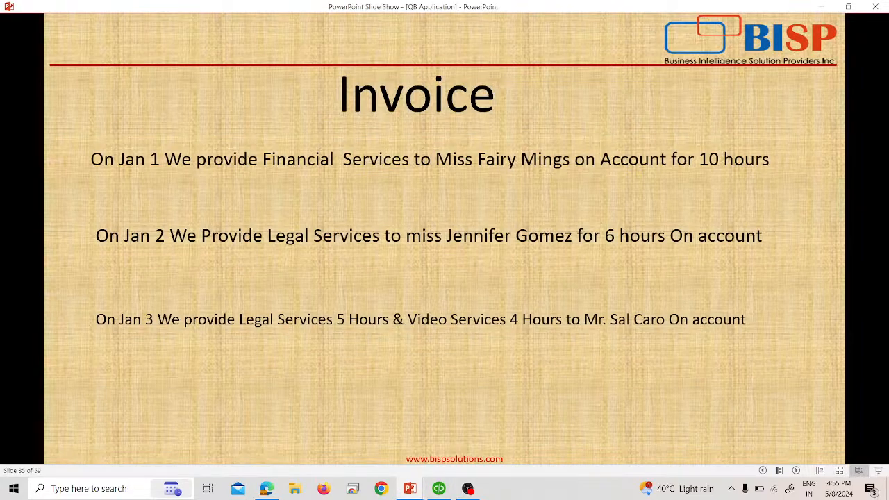
pyautogui.hotkey('alt', 'Tab')
pyautogui.click(53, 257)
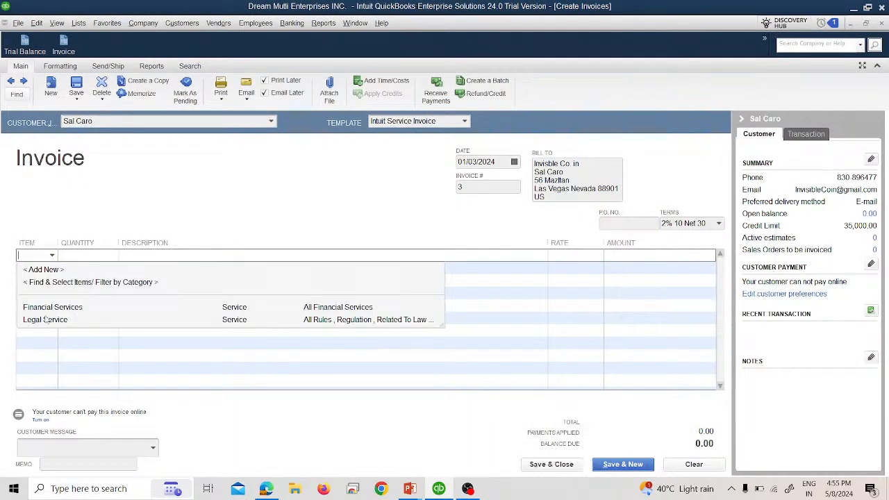
pyautogui.click(45, 319)
pyautogui.press('Tab')
pyautogui.write('5')
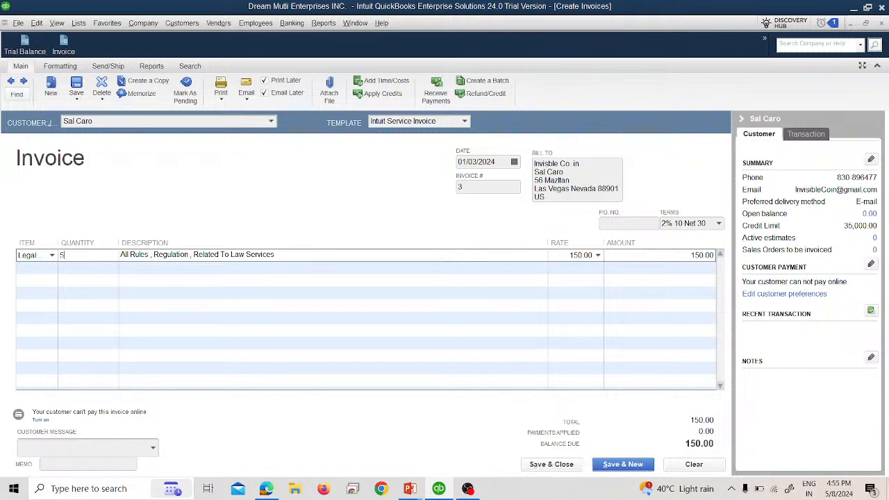
pyautogui.press('Tab')
# Add 4 hours of Financial Services, save the 1,750.00 invoice, and view the Trial Balance.
pyautogui.click(25, 269)
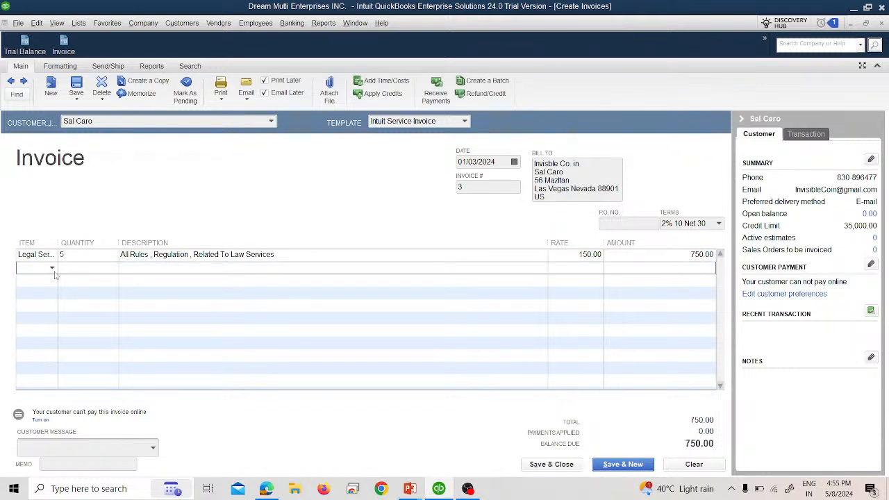
pyautogui.click(53, 268)
pyautogui.click(52, 320)
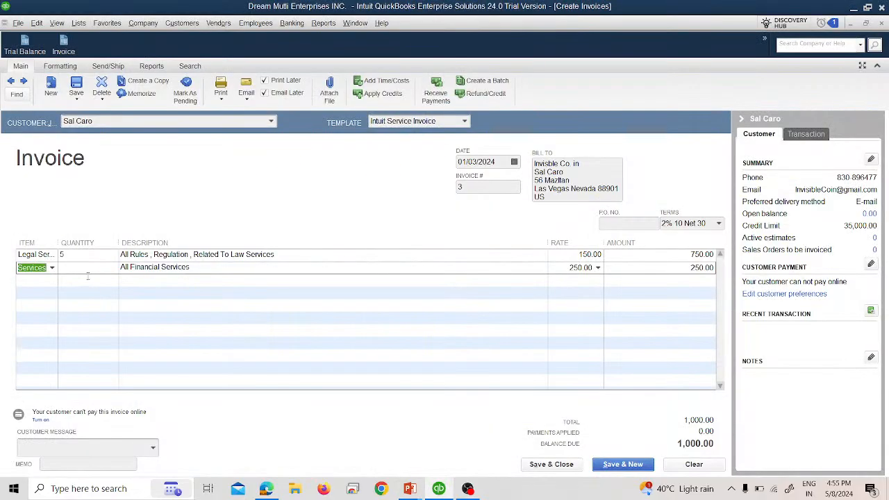
pyautogui.click(88, 272)
pyautogui.write('4')
pyautogui.press('Tab')
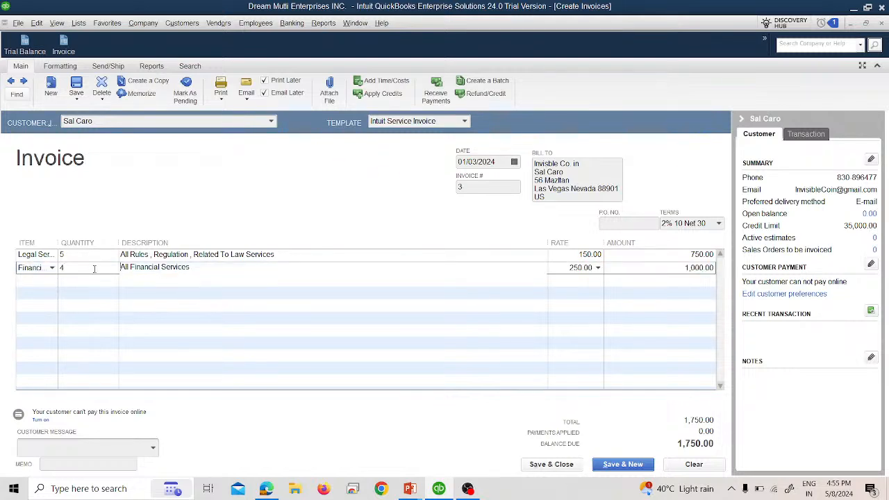
pyautogui.click(548, 464)
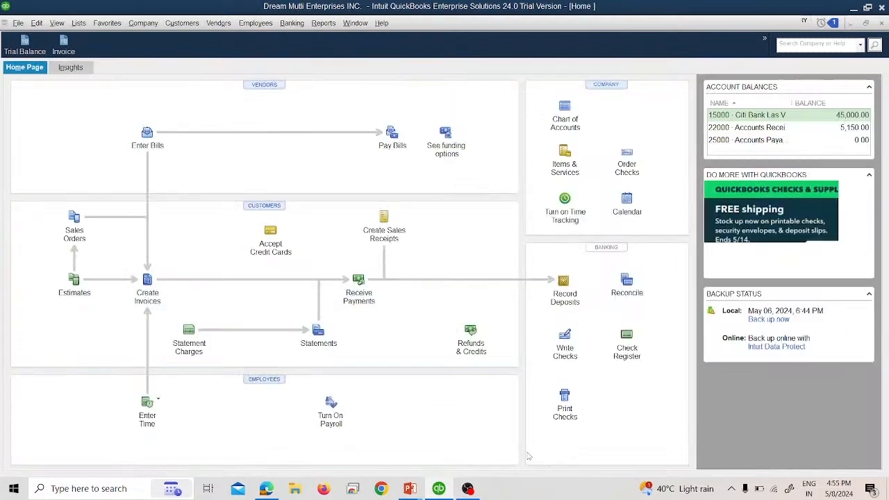
pyautogui.click(33, 51)
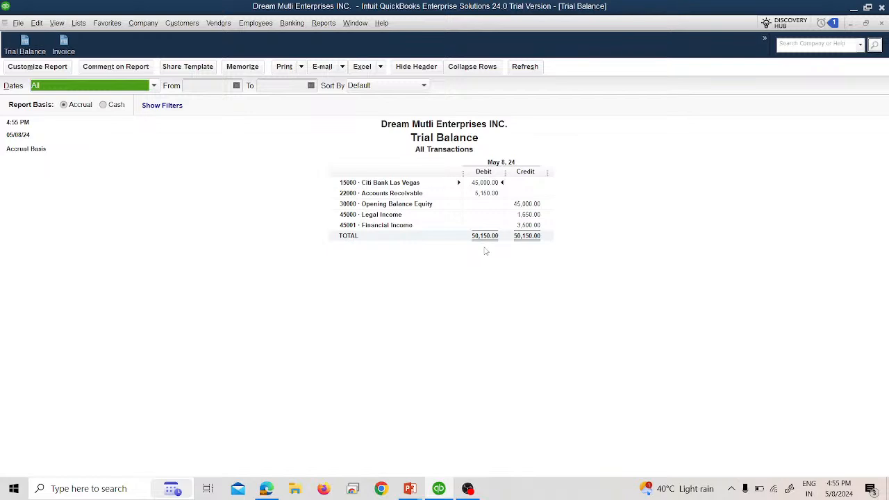
# Review the Jan 4 and Jan 5 services on the slide, then return to blank invoice 4.
pyautogui.hotkey('alt', 'Tab')
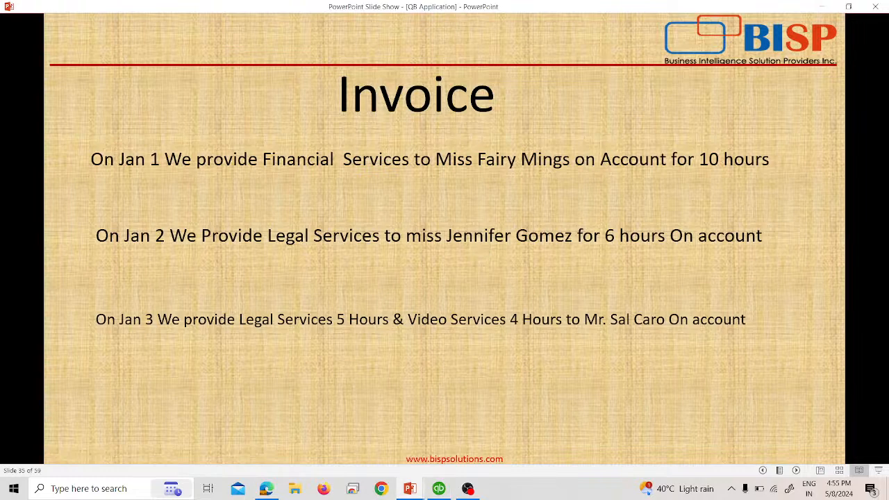
pyautogui.press('Right')
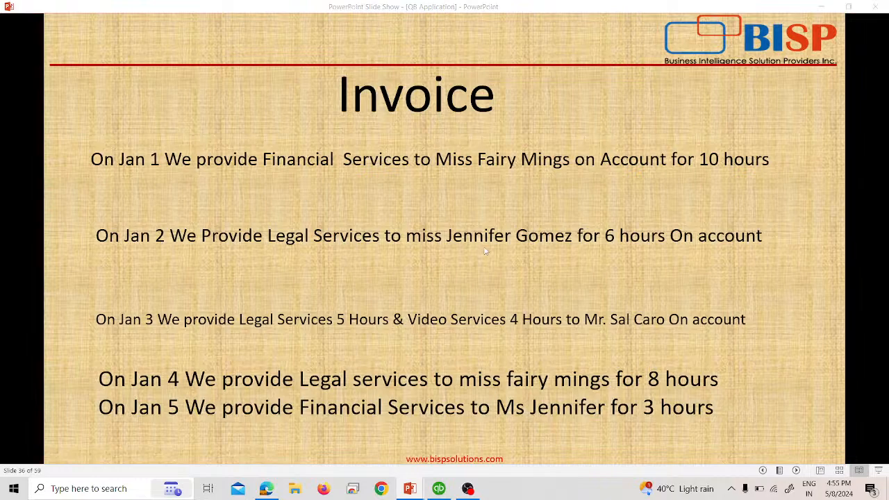
pyautogui.hotkey('alt', 'Tab')
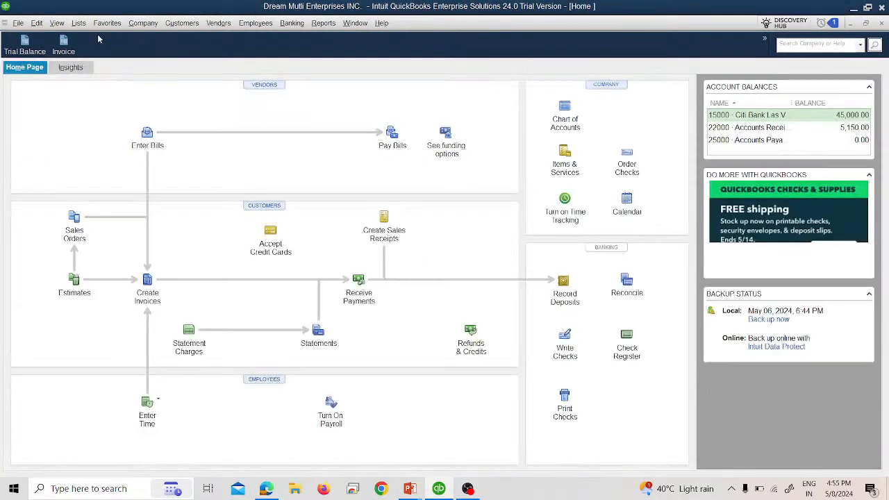
pyautogui.hotkey('alt', 'Tab')
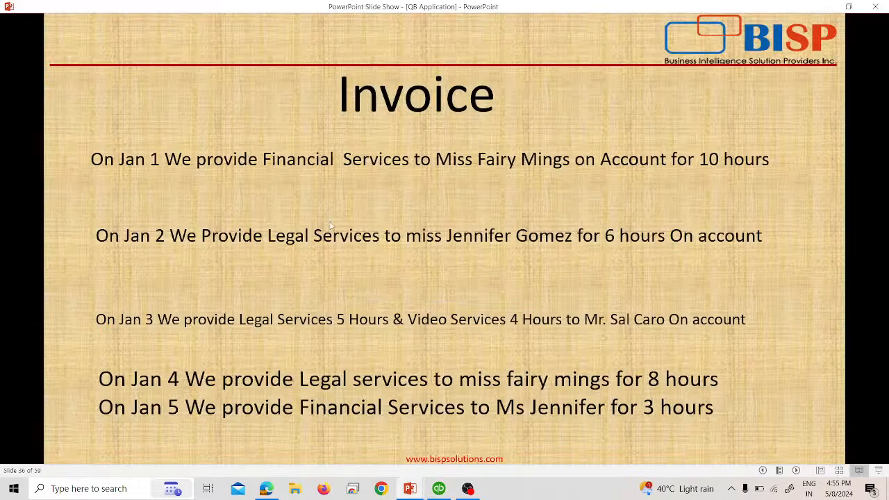
pyautogui.hotkey('alt', 'Tab')
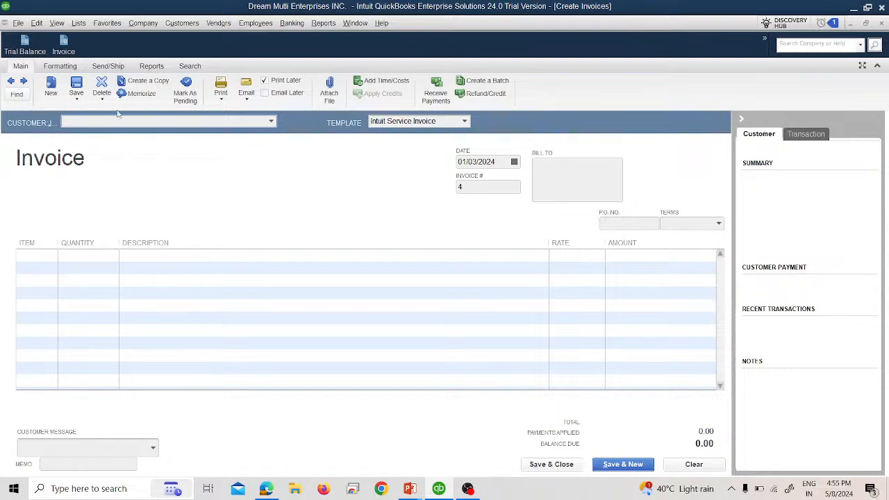
# Date invoice 4 as 01/04/2024 and select the Jan 4 legal-services customer.
pyautogui.hotkey('alt', 'Tab')
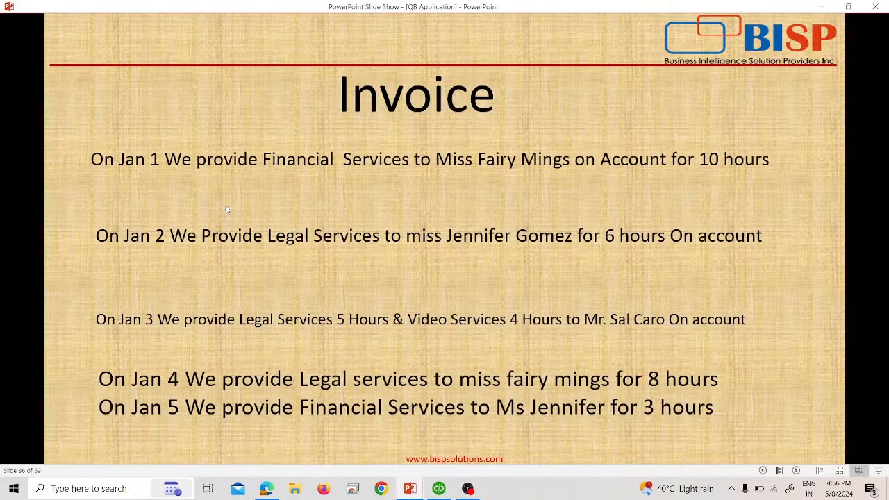
pyautogui.hotkey('alt', 'Tab')
pyautogui.click(514, 162)
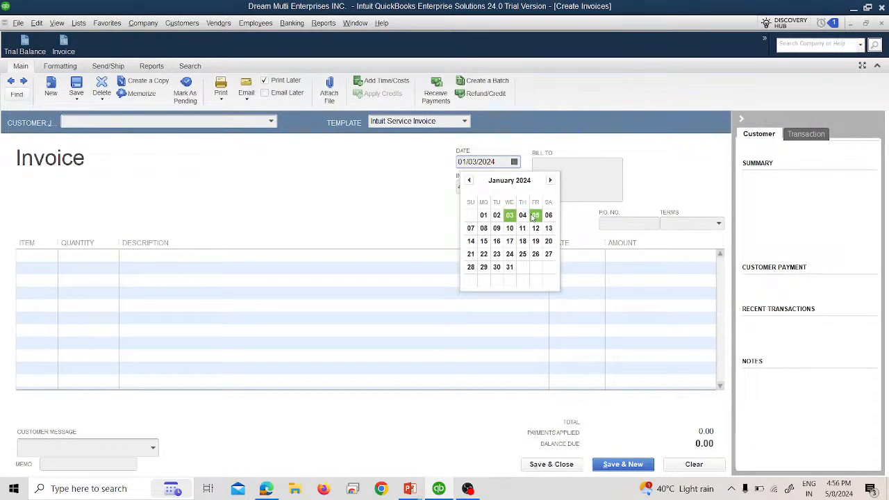
pyautogui.click(520, 216)
pyautogui.hotkey('alt', 'Tab')
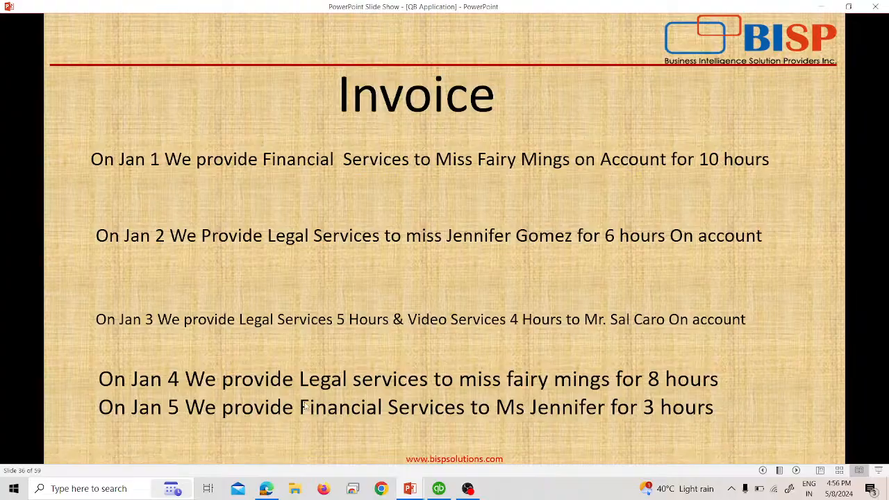
pyautogui.hotkey('alt', 'Tab')
pyautogui.hotkey('alt', 'Tab')
pyautogui.hotkey('alt', 'Tab')
pyautogui.click(270, 123)
pyautogui.click(122, 162)
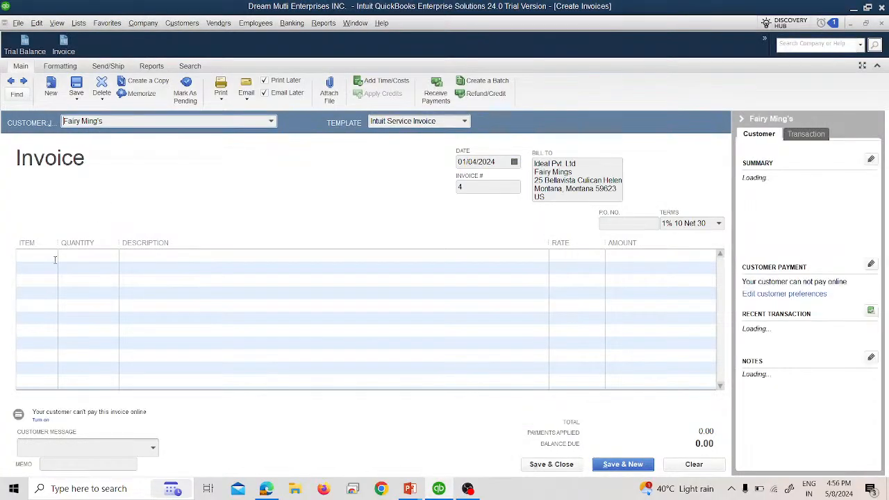
# Bill 8 hours of Legal Service for 1,200.00 and save invoice 4.
pyautogui.click(41, 257)
pyautogui.hotkey('alt', 'Tab')
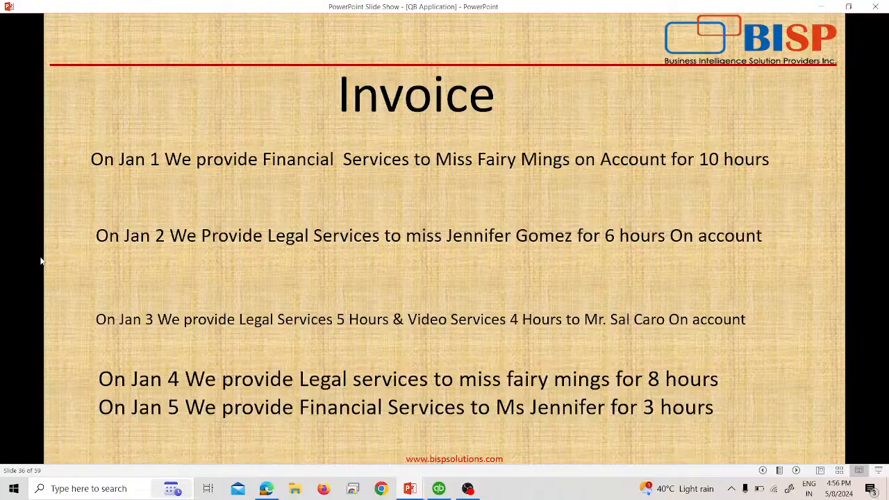
pyautogui.hotkey('alt', 'Tab')
pyautogui.hotkey('alt', 'Tab')
pyautogui.hotkey('alt', 'Tab')
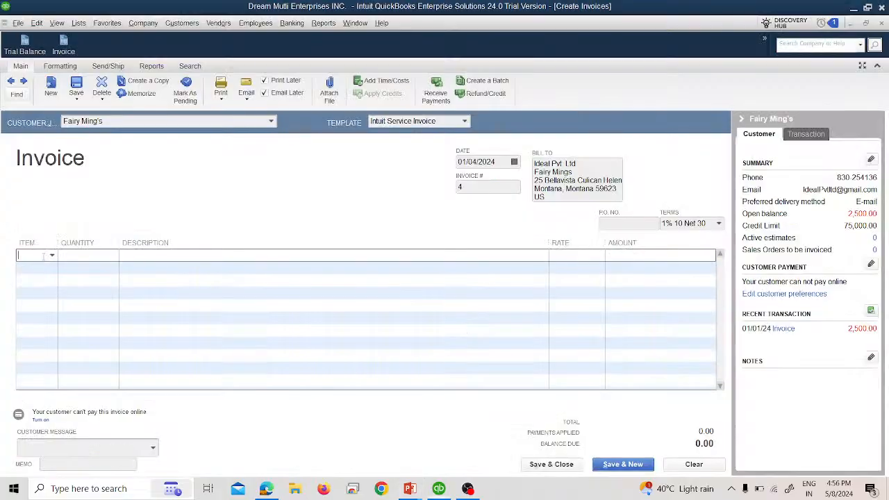
pyautogui.click(53, 255)
pyautogui.click(45, 320)
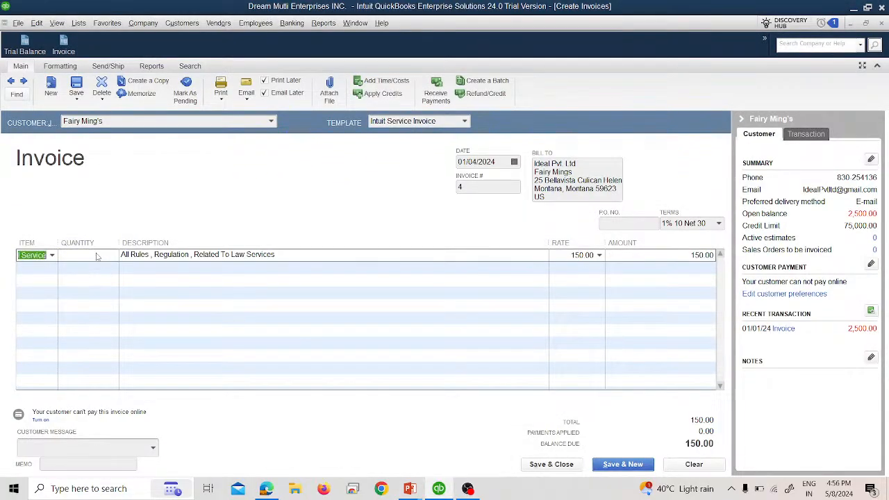
pyautogui.hotkey('alt', 'Tab')
pyautogui.hotkey('alt', 'Tab')
pyautogui.write('8')
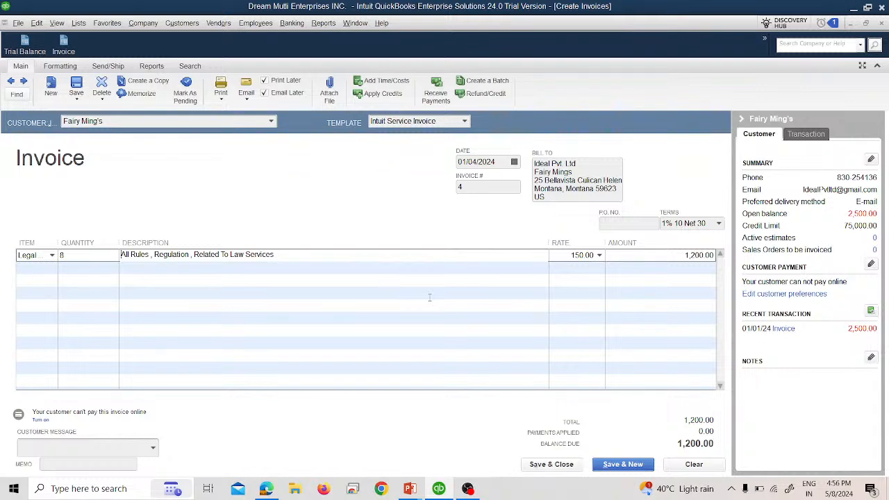
pyautogui.click(871, 310)
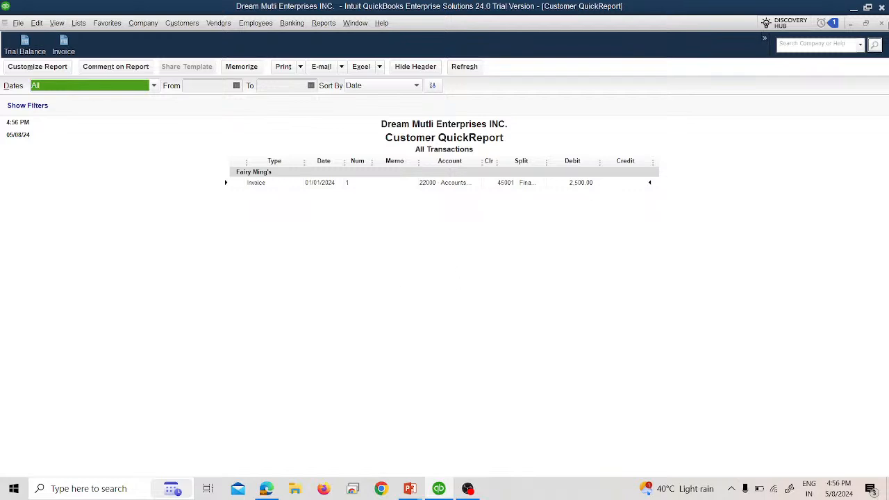
pyautogui.click(882, 24)
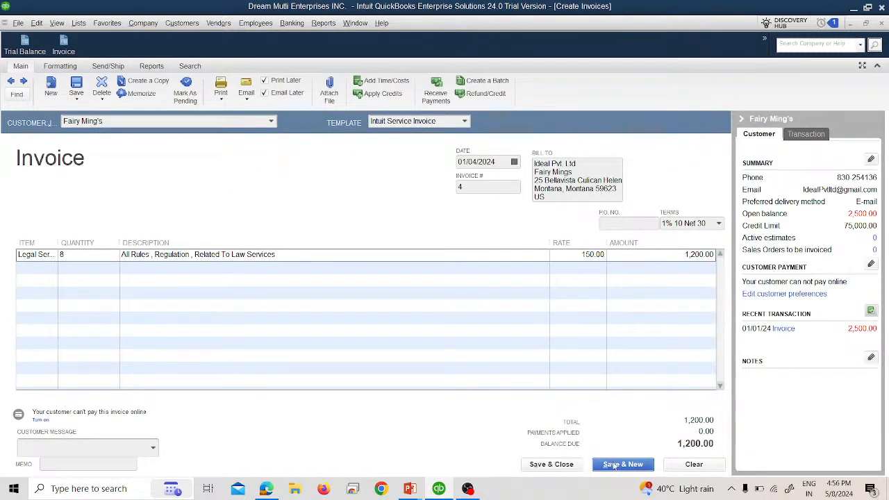
pyautogui.click(605, 464)
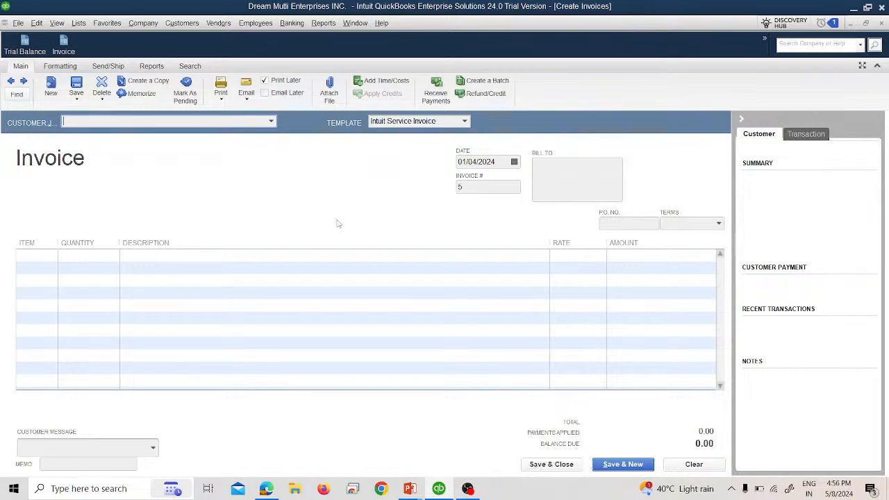
# Select the Jan 5 financial-services customer and date invoice 5 as 01/05/2024.
pyautogui.hotkey('alt', 'Tab')
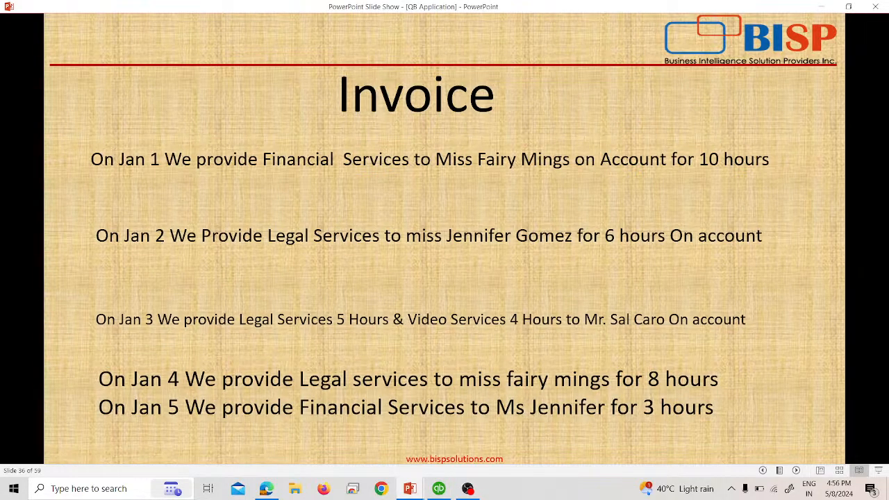
pyautogui.hotkey('alt', 'Tab')
pyautogui.click(271, 122)
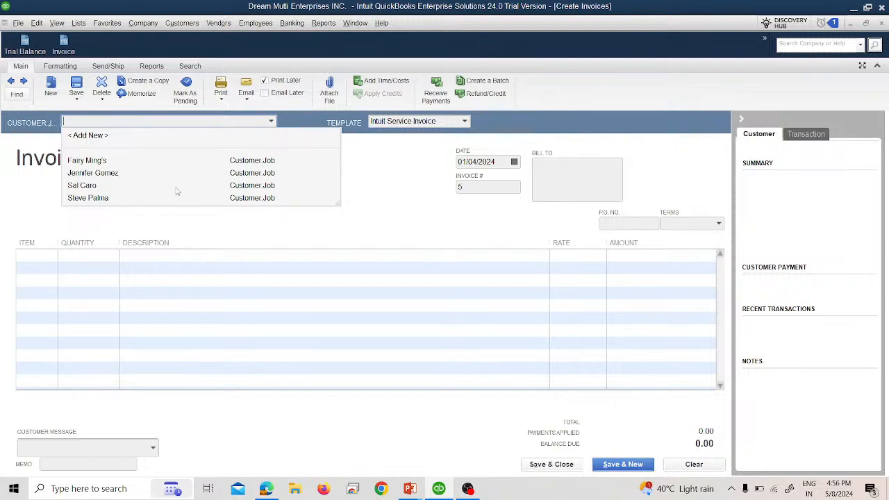
pyautogui.click(164, 174)
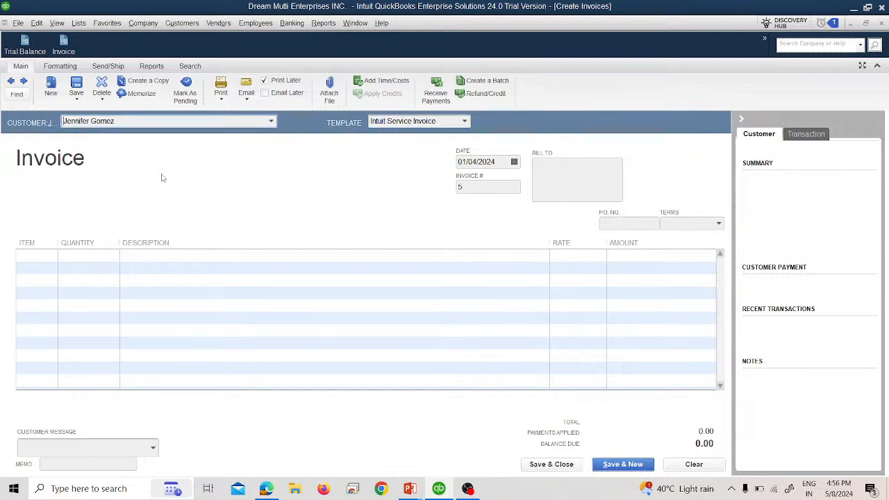
pyautogui.click(514, 162)
pyautogui.click(533, 208)
# Bill 3 hours of Financial services for 750.00, then save and close invoice 5.
pyautogui.hotkey('alt', 'Tab')
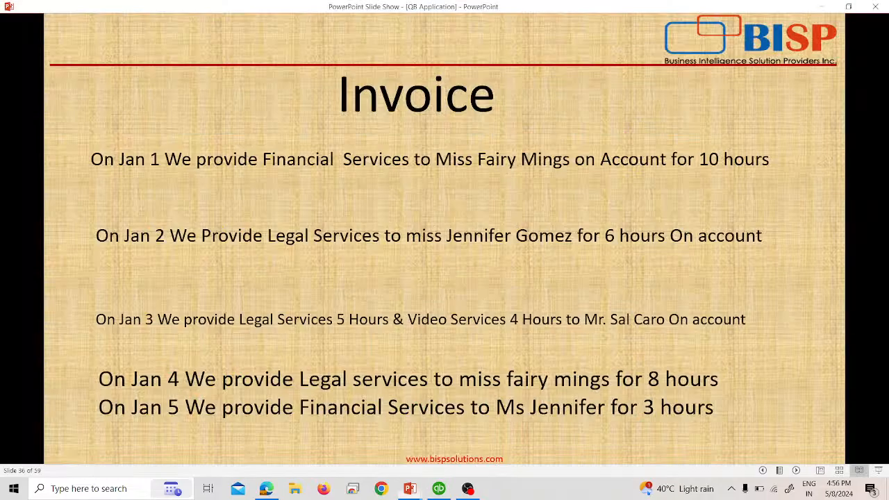
pyautogui.hotkey('alt', 'Tab')
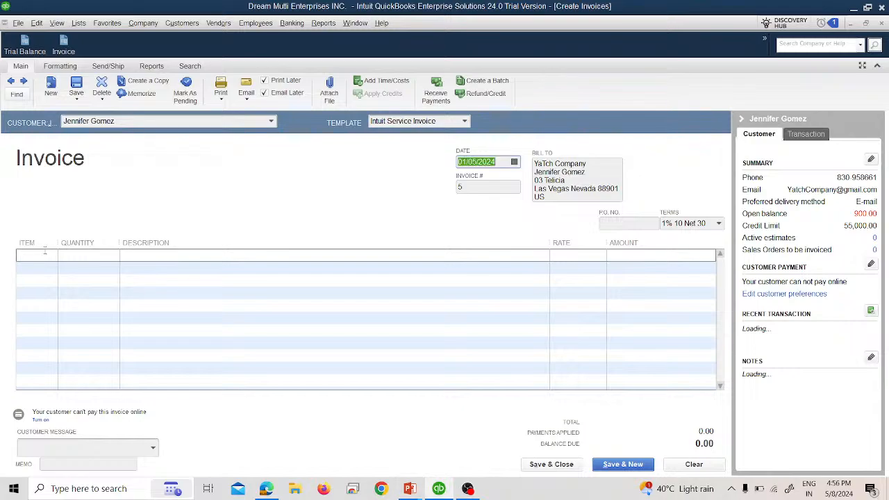
pyautogui.hotkey('alt', 'Tab')
pyautogui.hotkey('alt', 'Tab')
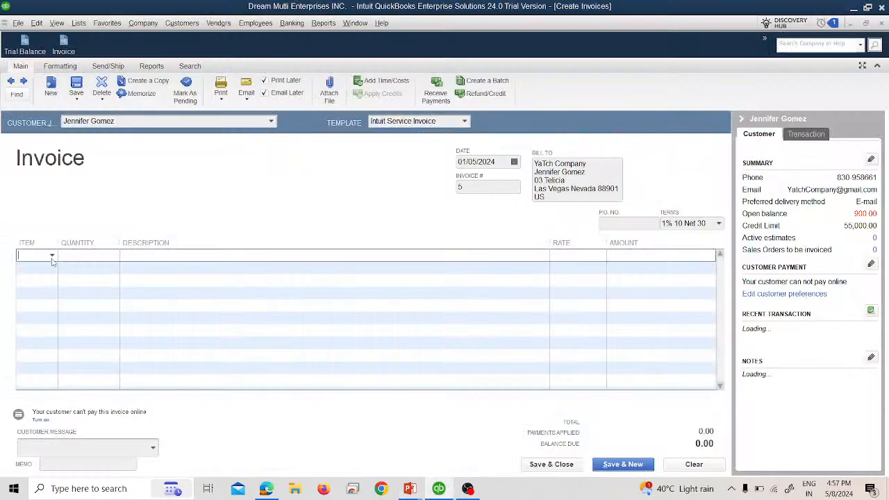
pyautogui.click(52, 256)
pyautogui.click(63, 311)
pyautogui.click(91, 256)
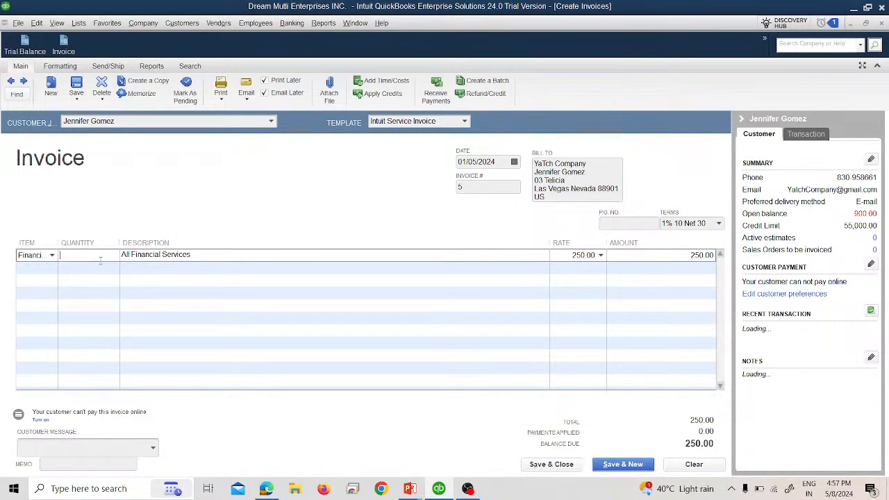
pyautogui.write('3')
pyautogui.hotkey('alt', 'Tab')
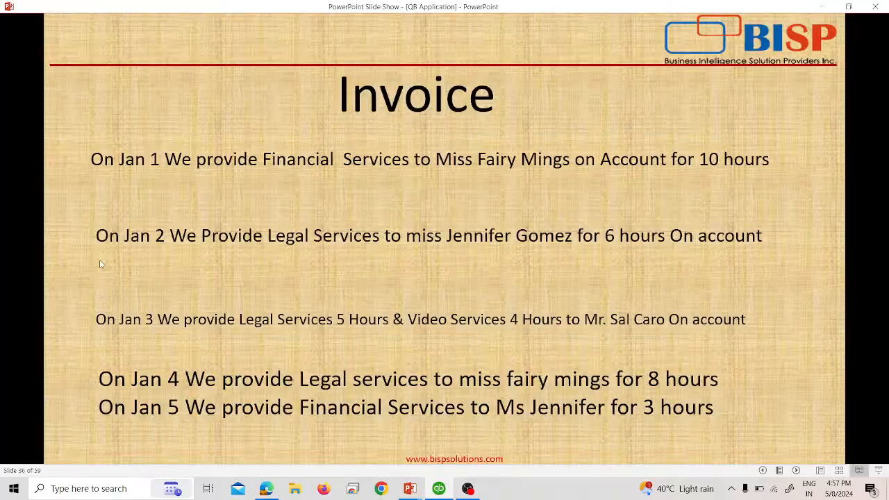
pyautogui.hotkey('alt', 'Tab')
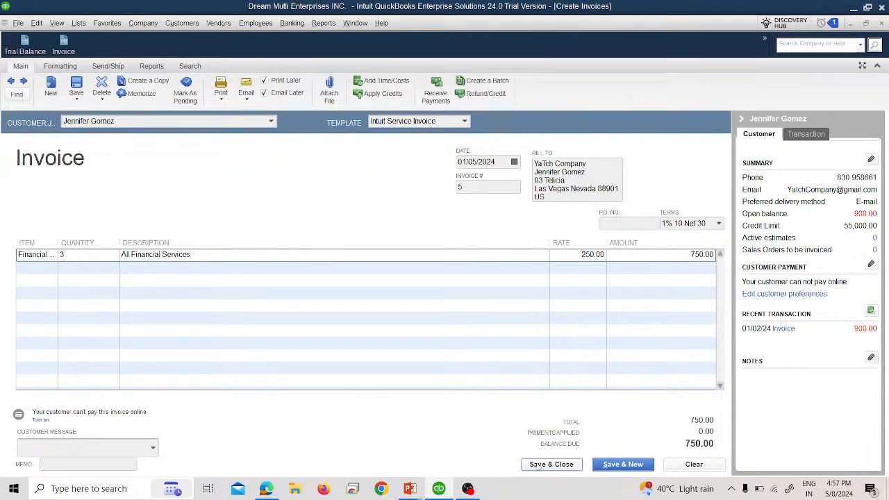
pyautogui.click(552, 462)
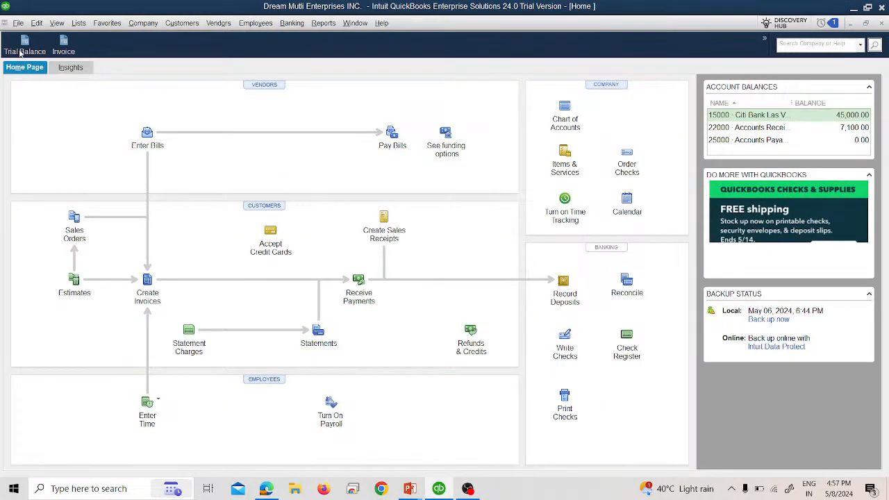
pyautogui.click(23, 47)
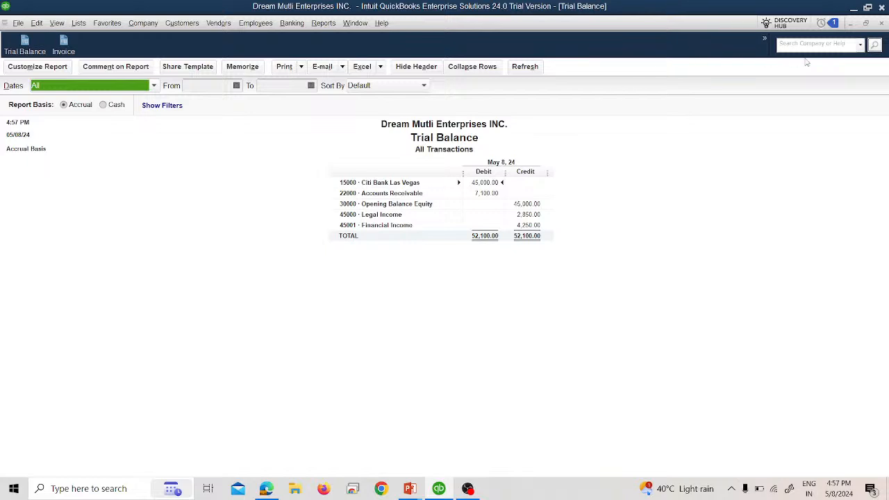
pyautogui.click(881, 23)
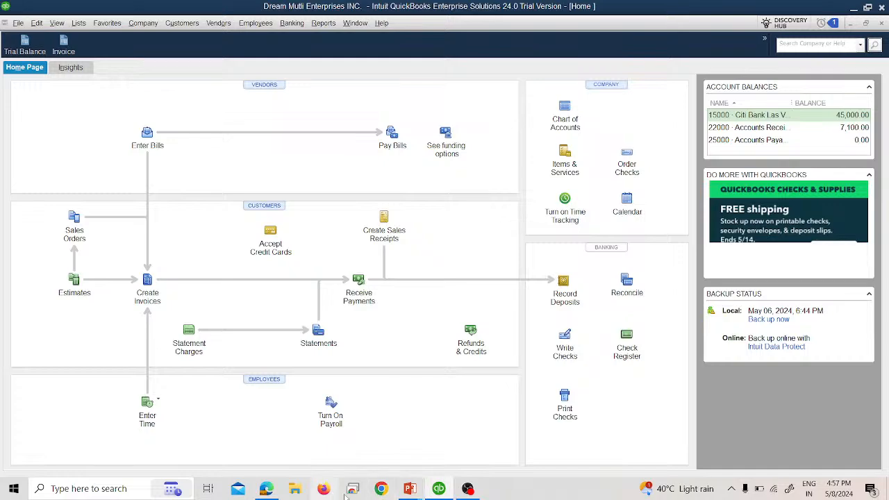
pyautogui.click(467, 489)
# Bring YouTube Studio forward and end the stream with END STREAM, confirming END.
pyautogui.click(466, 489)
pyautogui.click(270, 488)
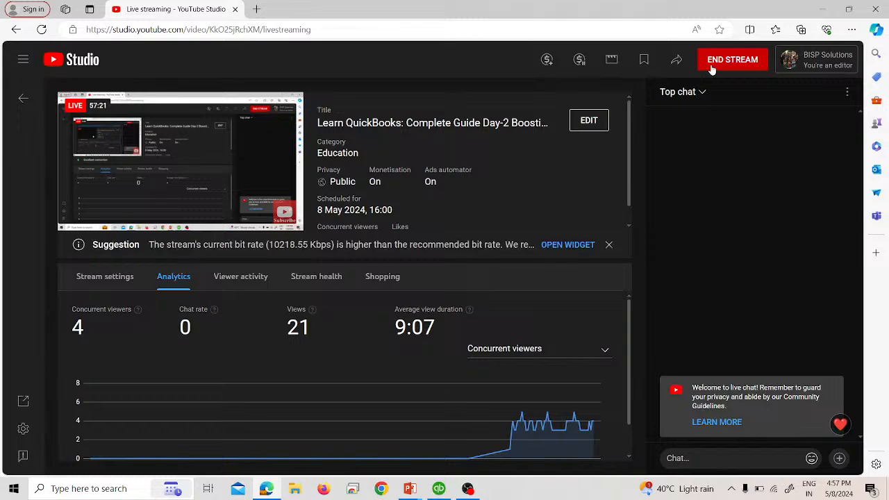
pyautogui.click(711, 68)
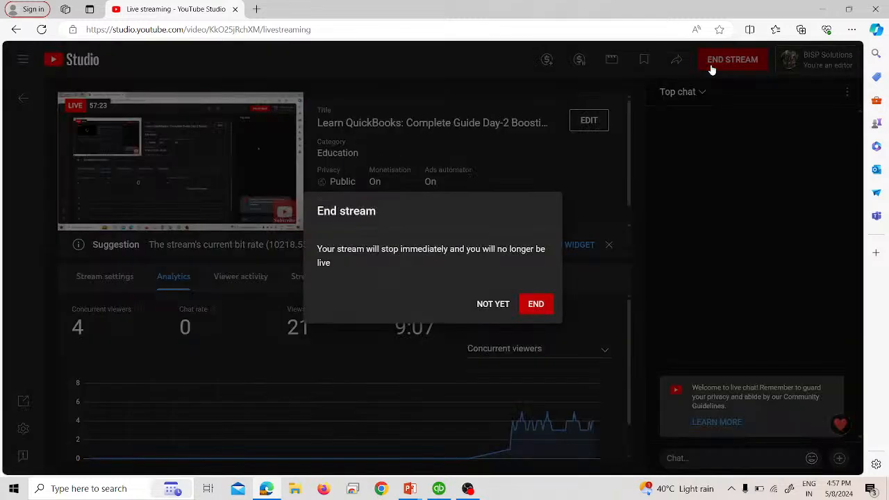
pyautogui.click(536, 303)
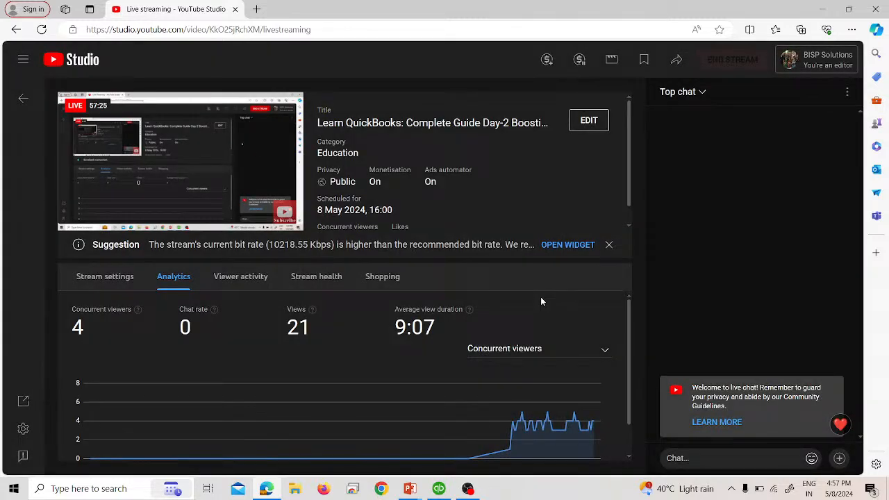